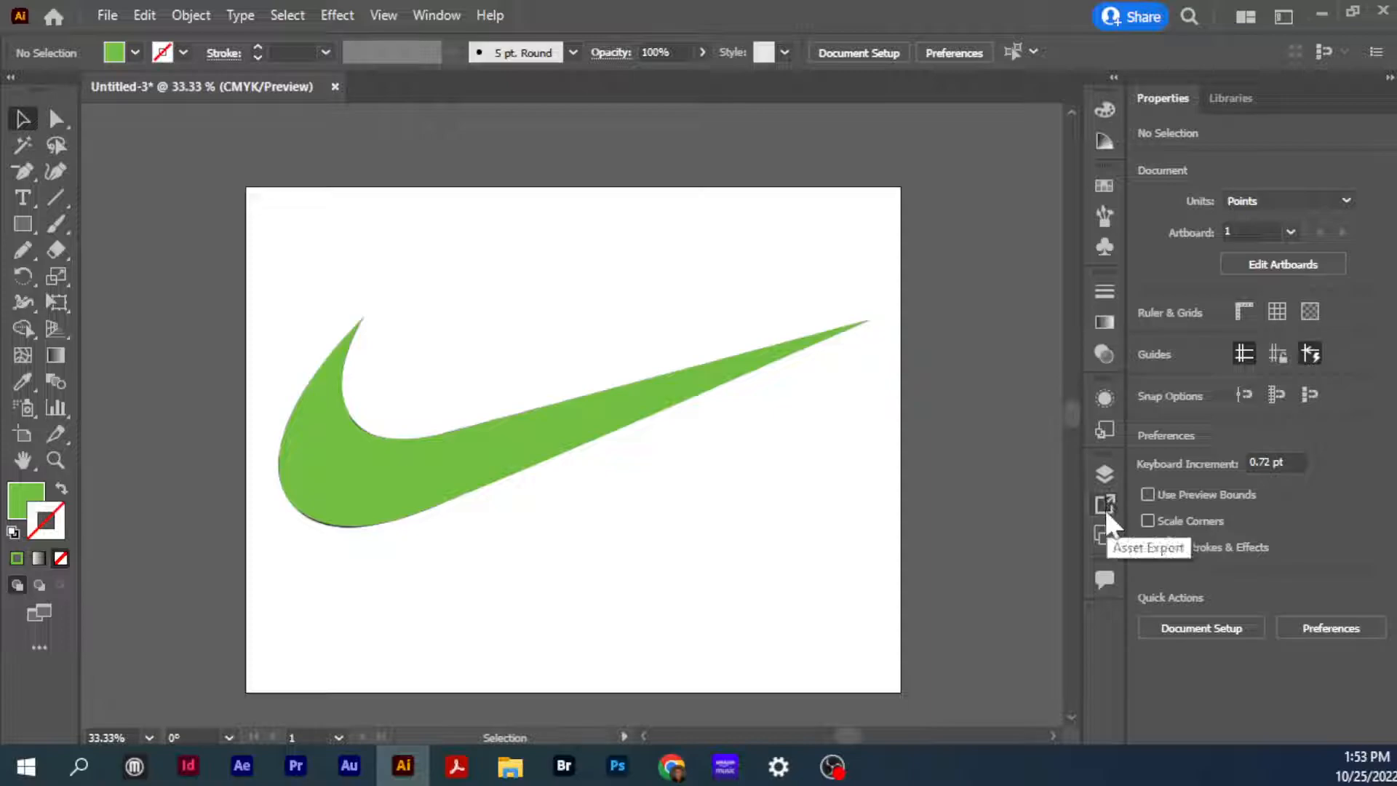
Add a second artboard to the document beside the one with the green swoosh
click(1103, 532)
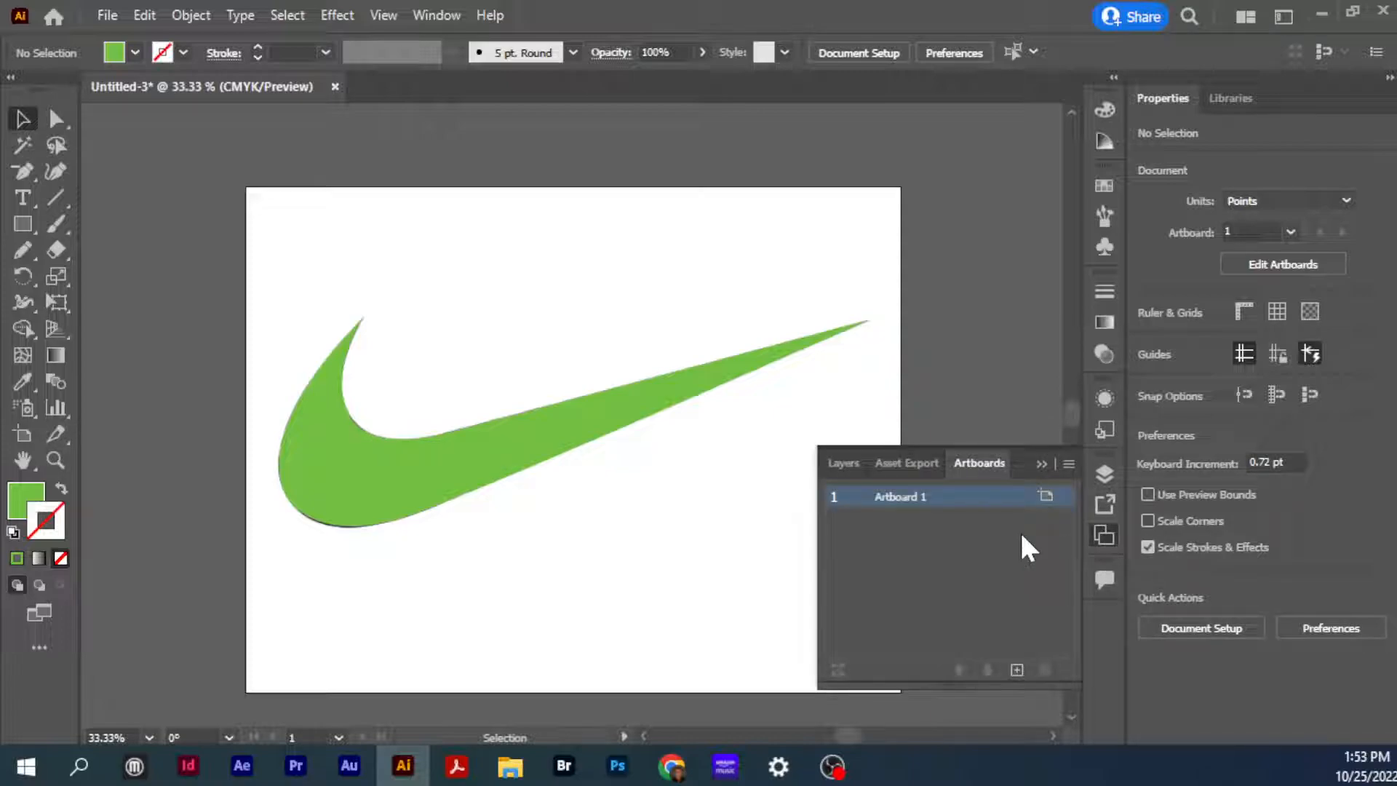
click(1016, 669)
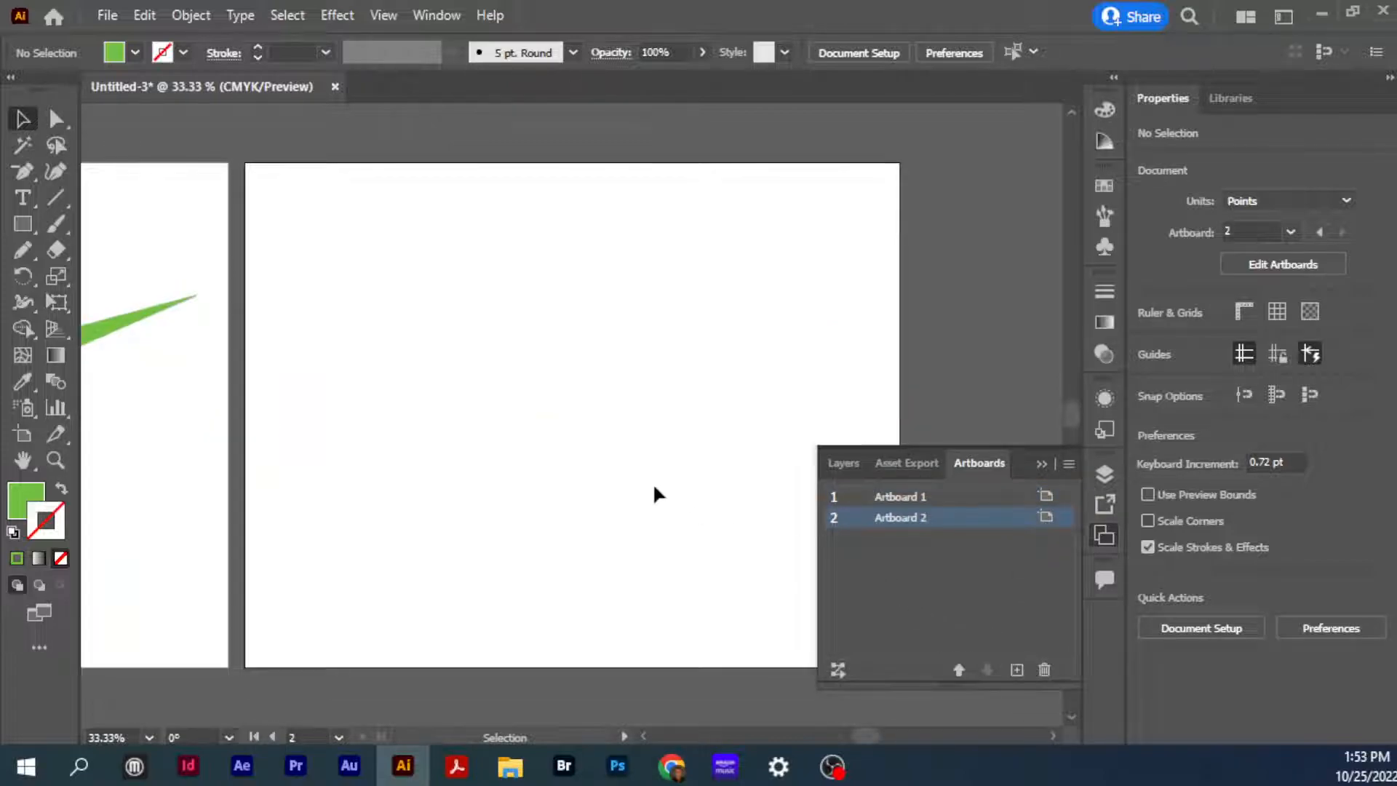
ctrl+alt+click(478, 397)
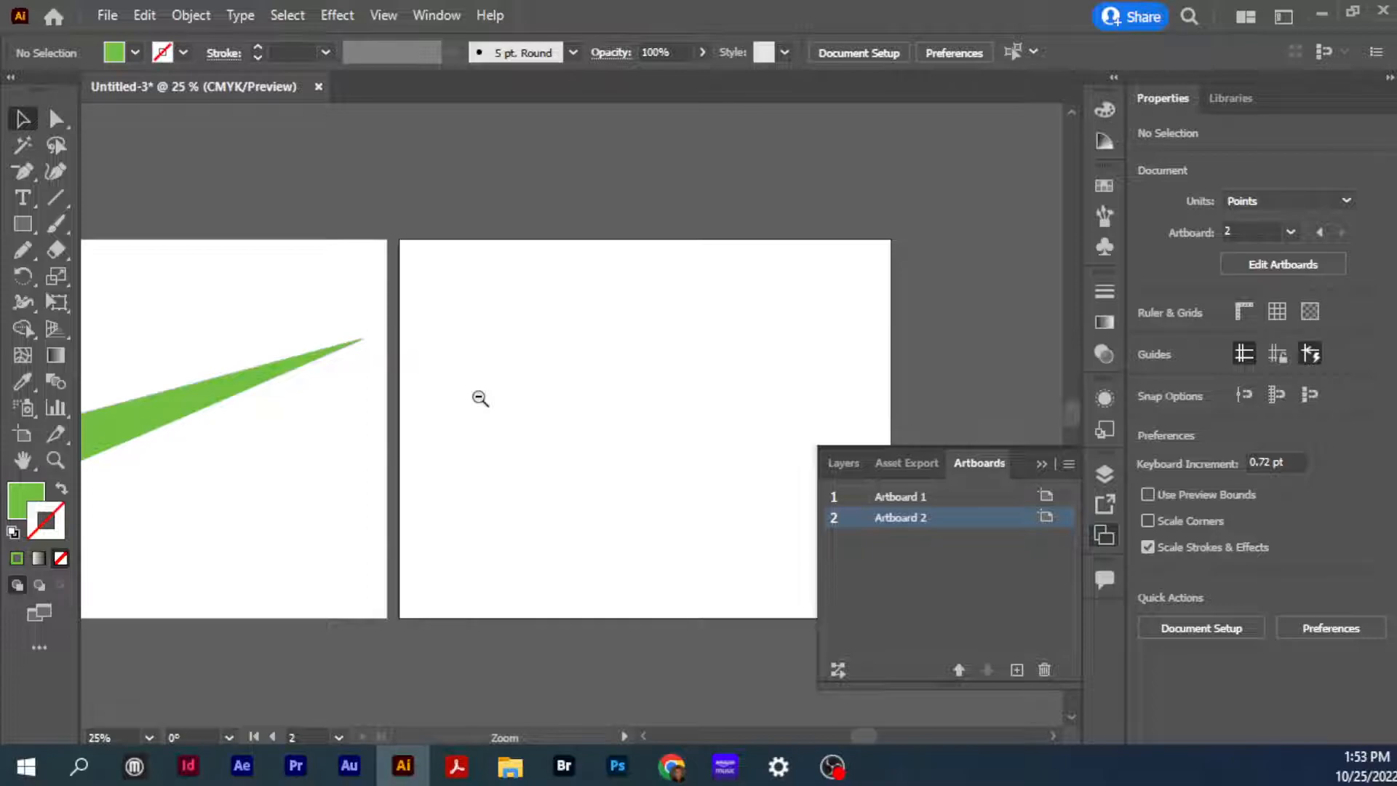
ctrl+alt+click(480, 398)
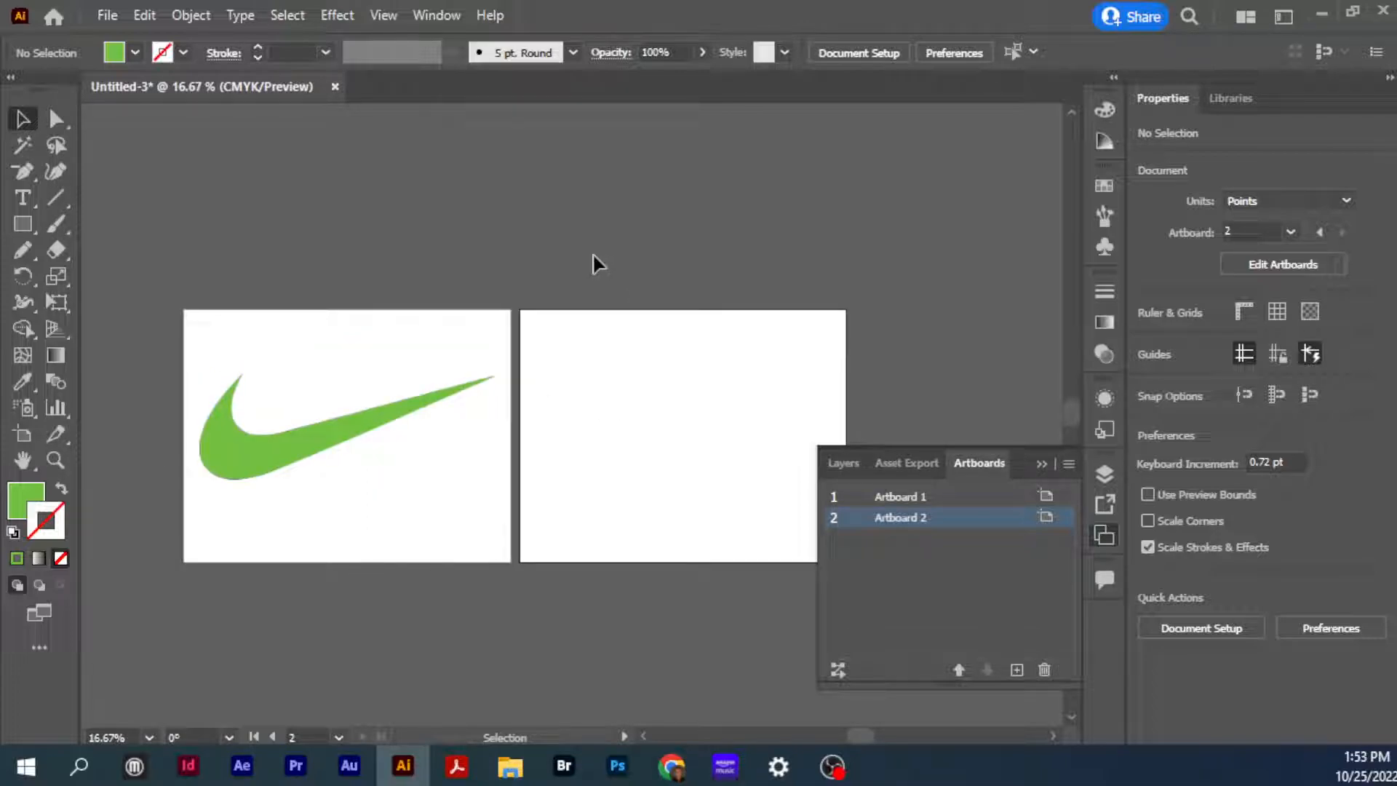
Try duplicating Artboard 2 to its right in artboard editing mode, and undo the copy
click(882, 58)
click(873, 197)
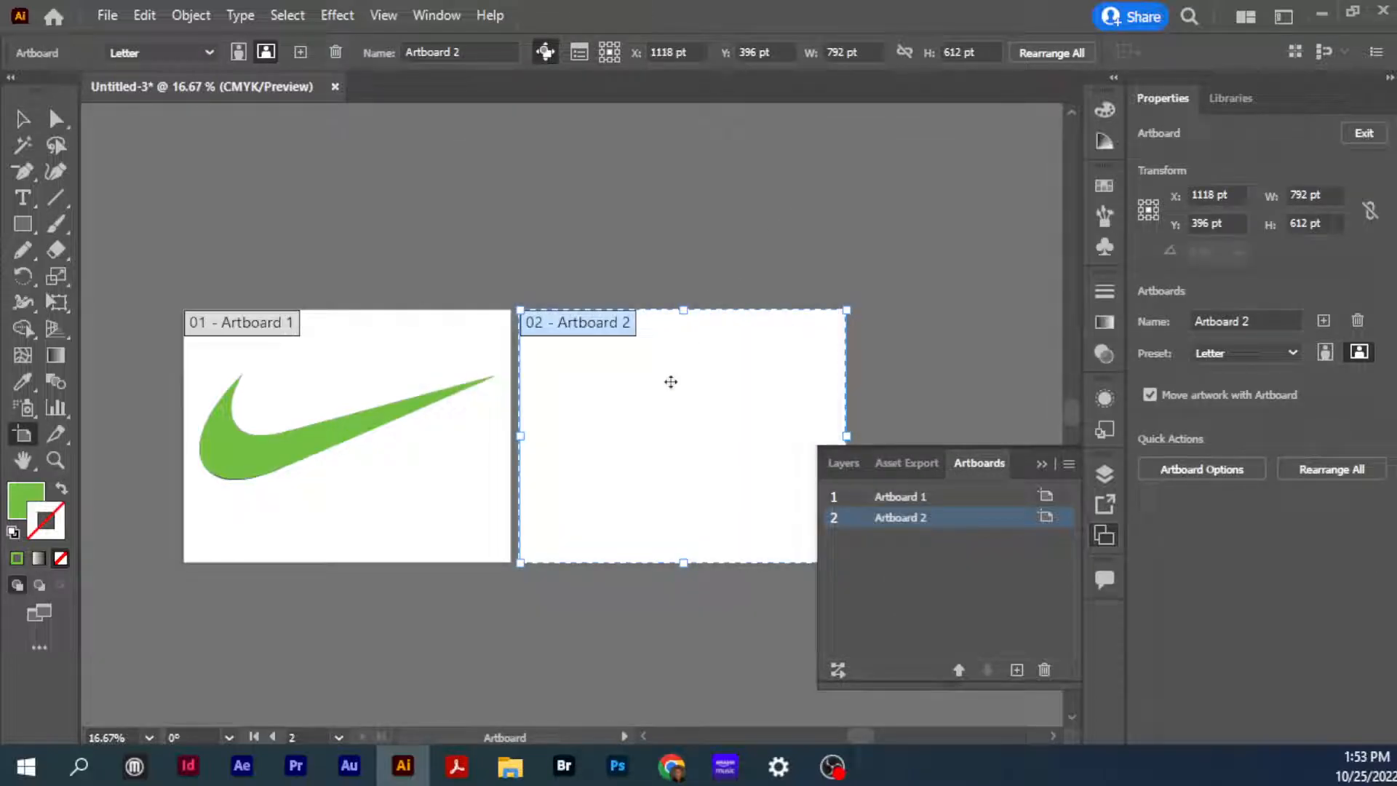
drag(677, 383, 1041, 305)
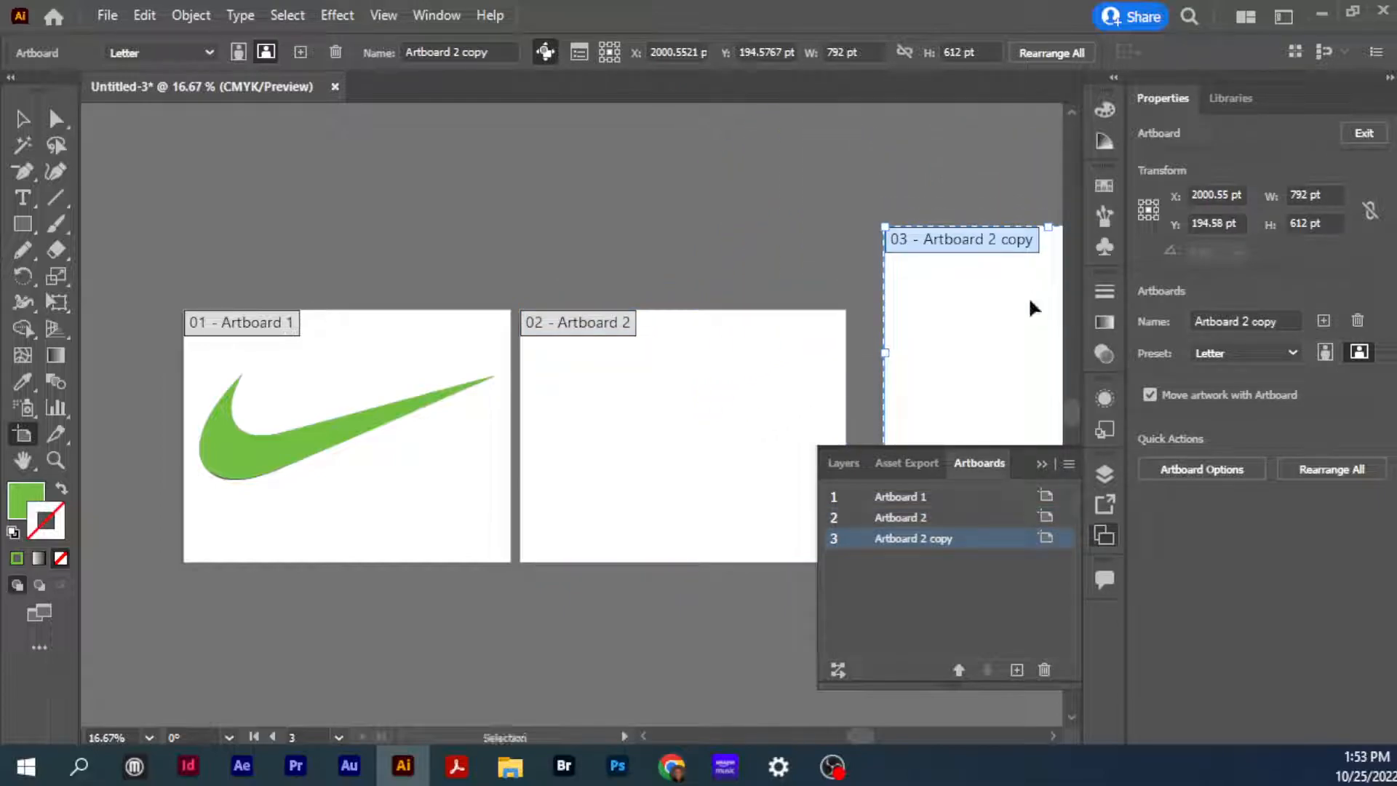
key(ctrl+z)
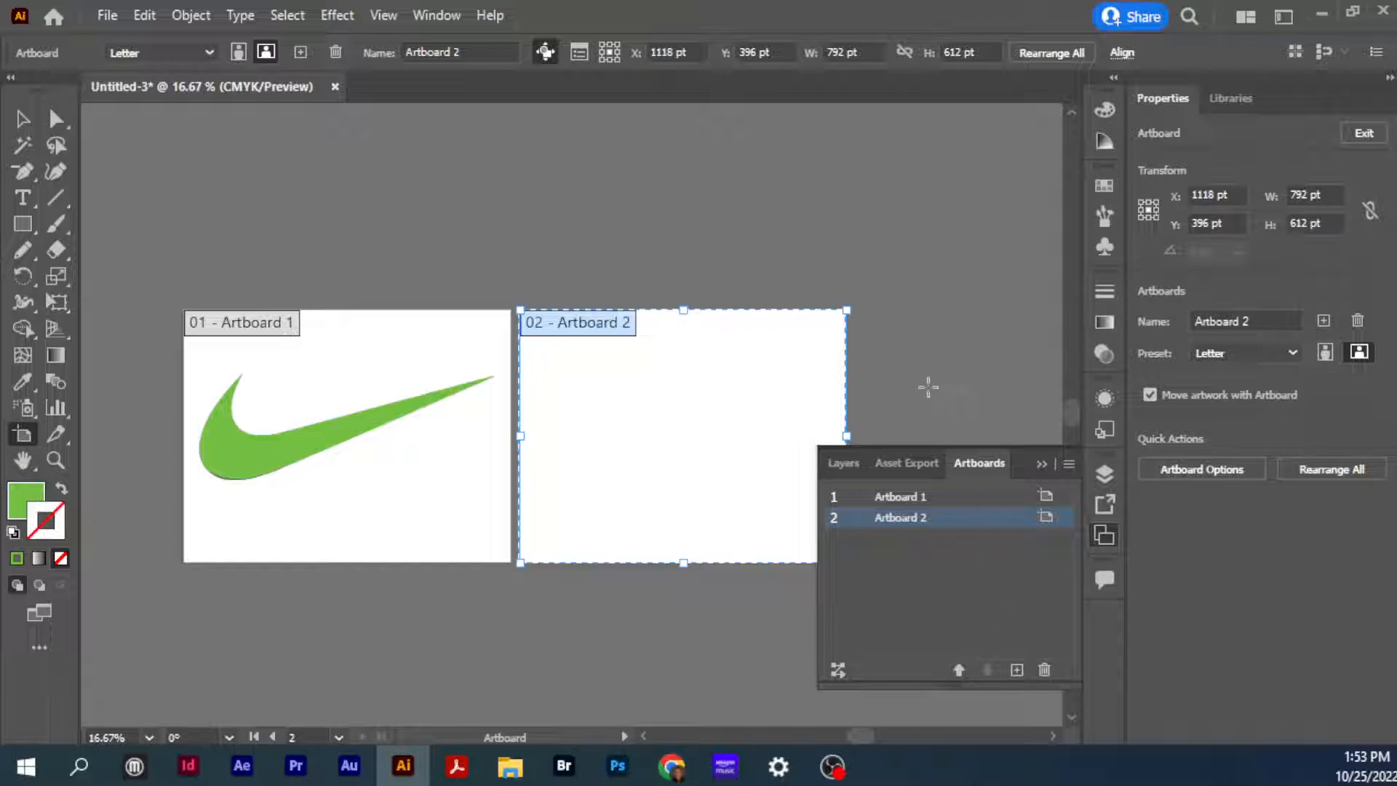
click(22, 121)
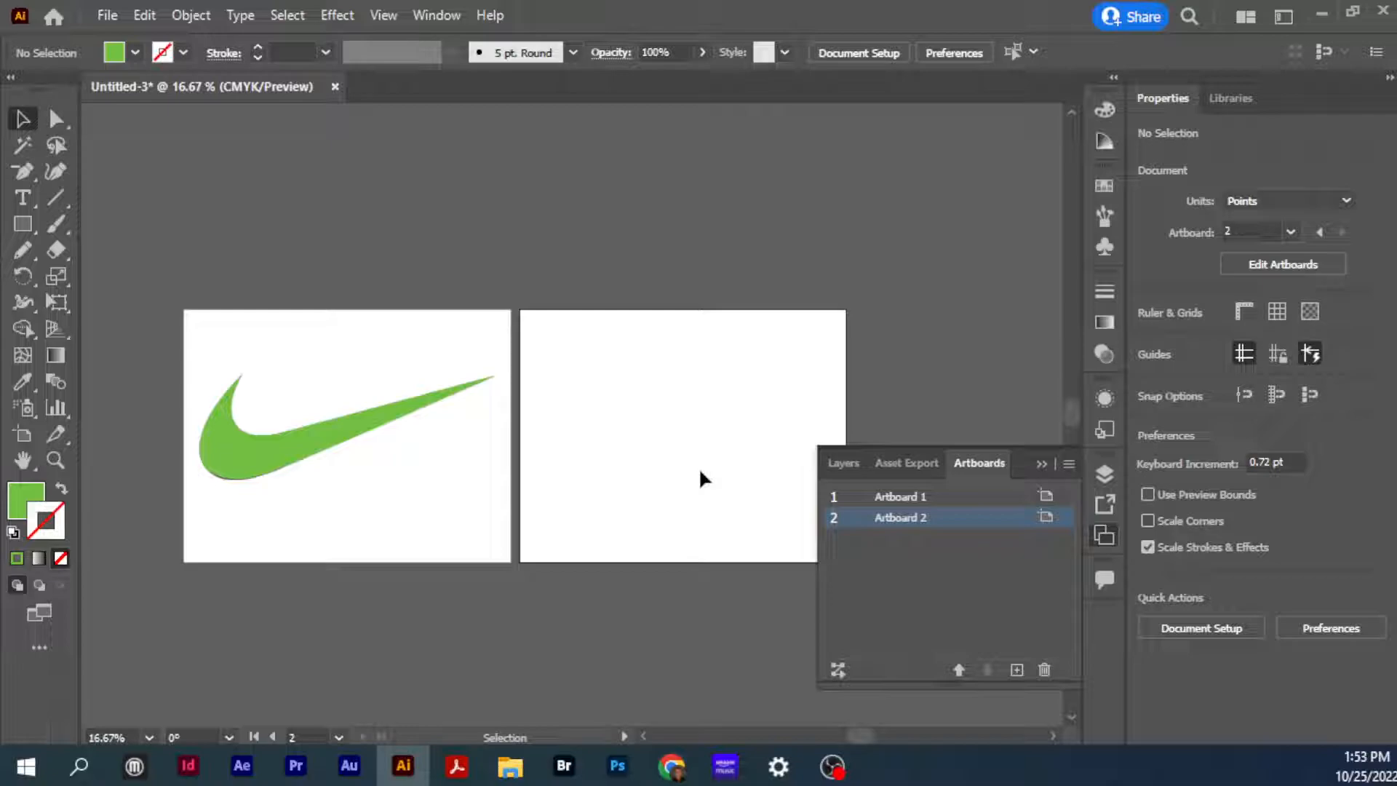
Examine the artboard editing option in Document Setup and the list of available workspaces
drag(698, 478, 583, 374)
key(ctrl+space)
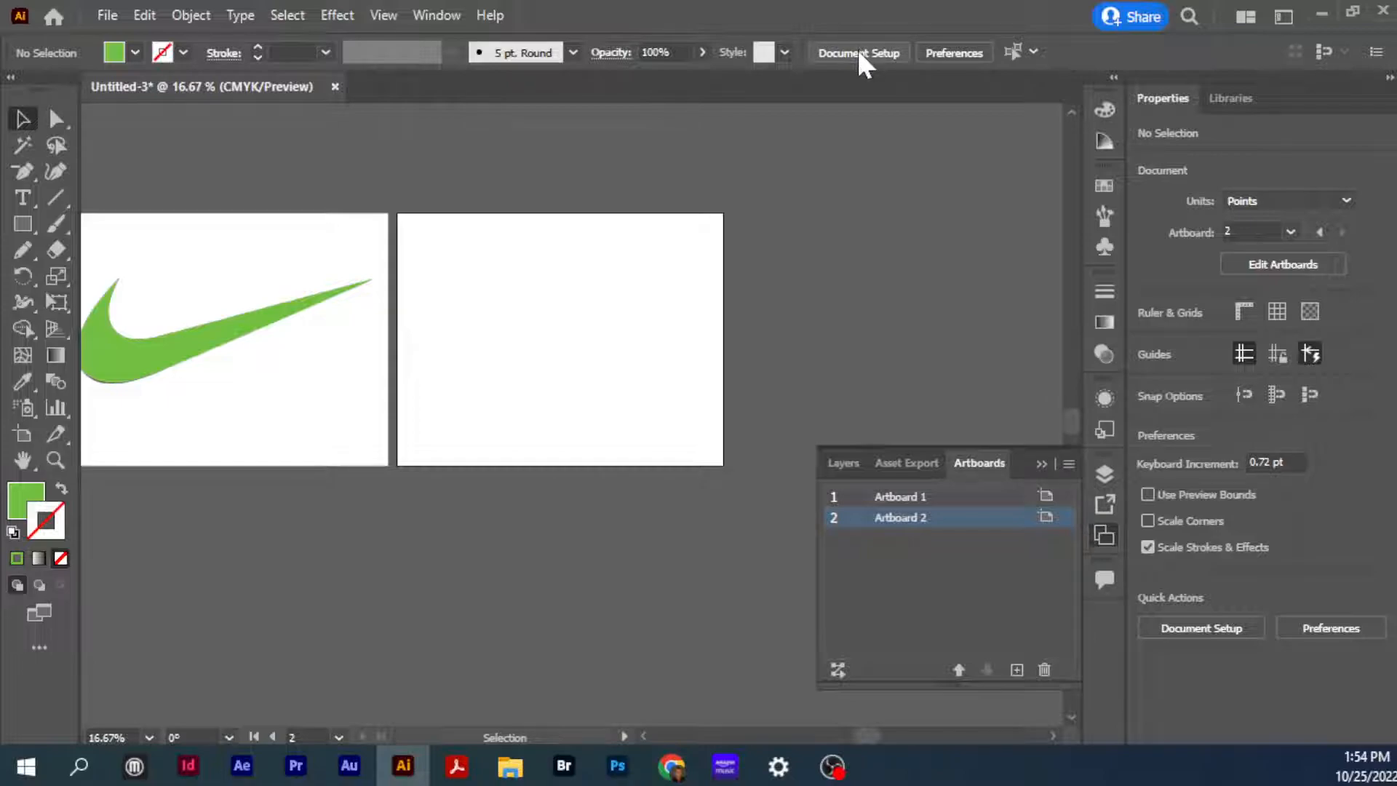
click(108, 16)
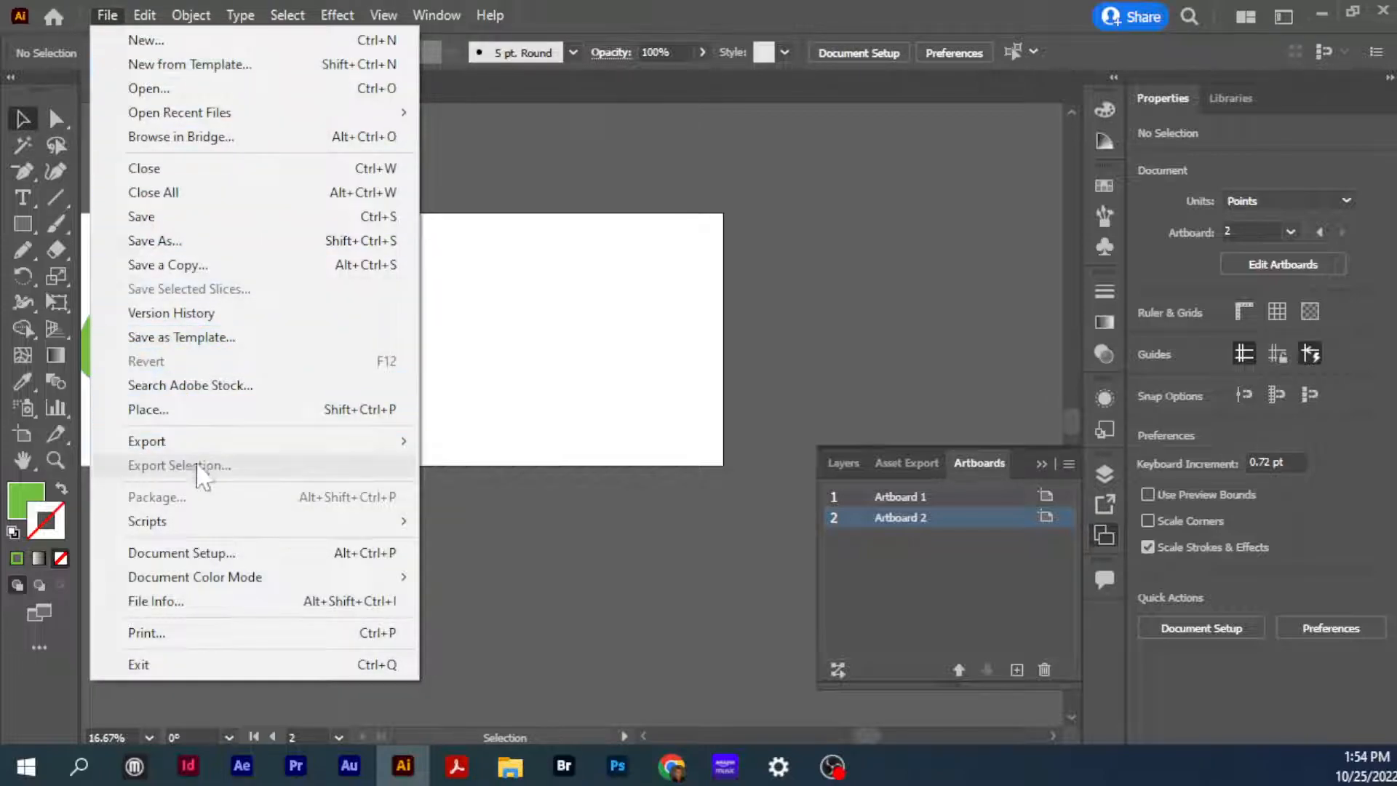
click(213, 552)
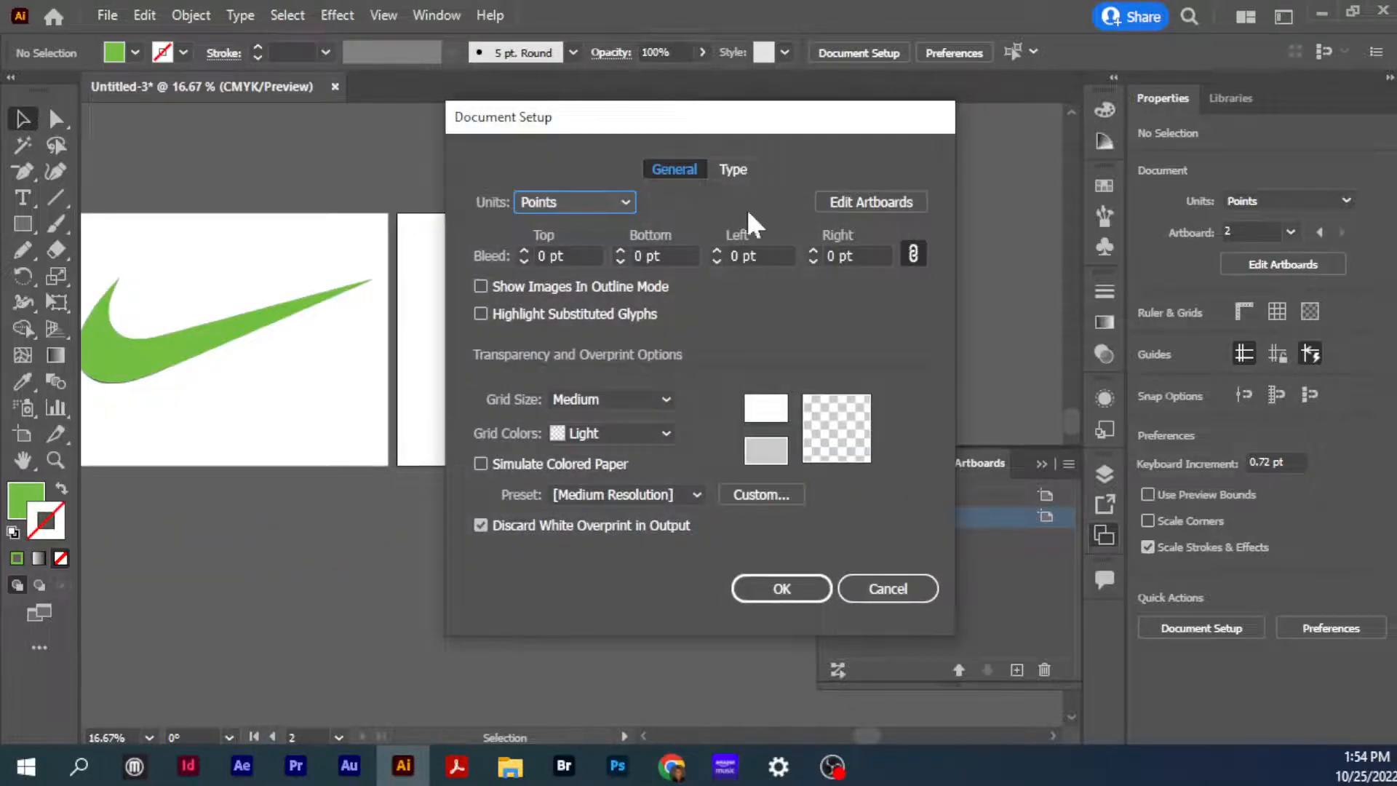
click(834, 198)
click(437, 15)
mouse_move(614, 127)
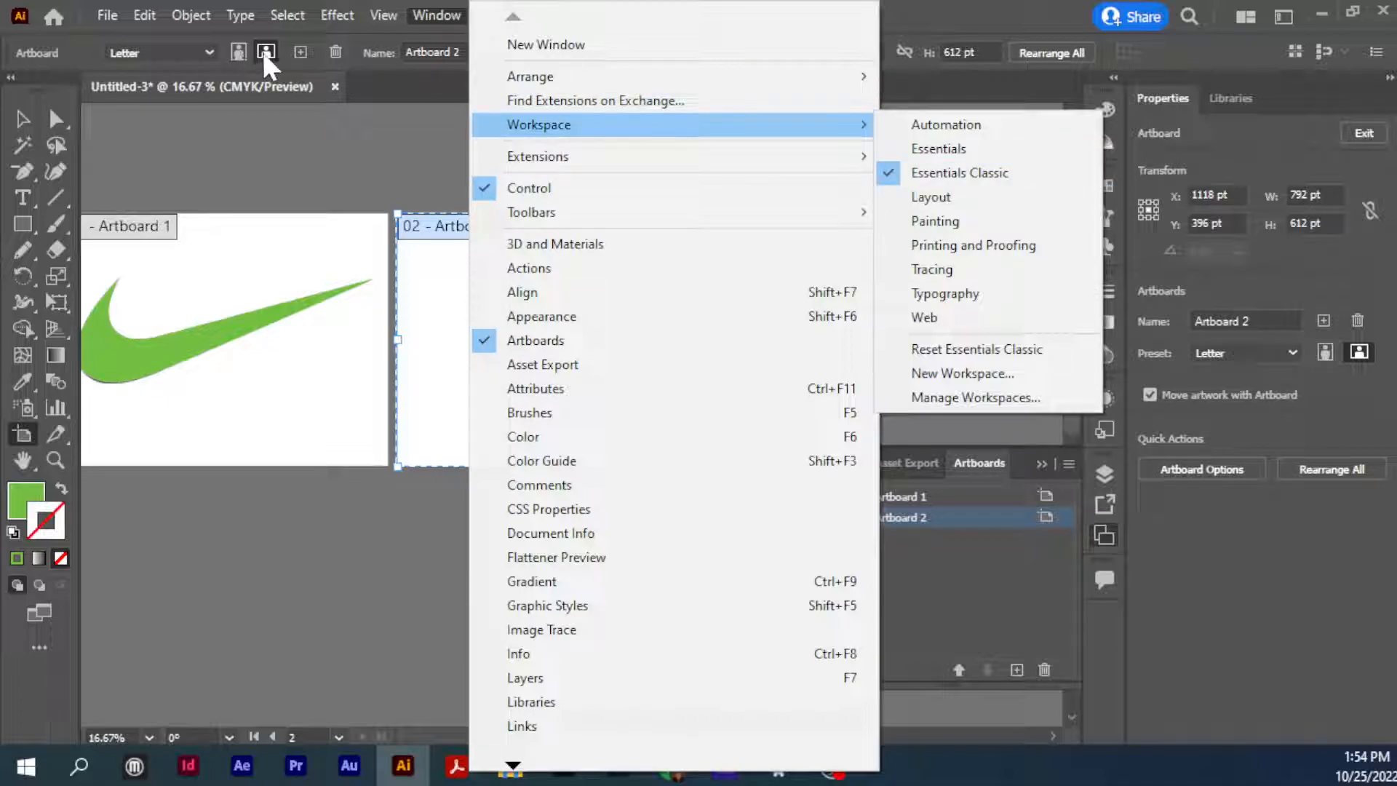
click(22, 117)
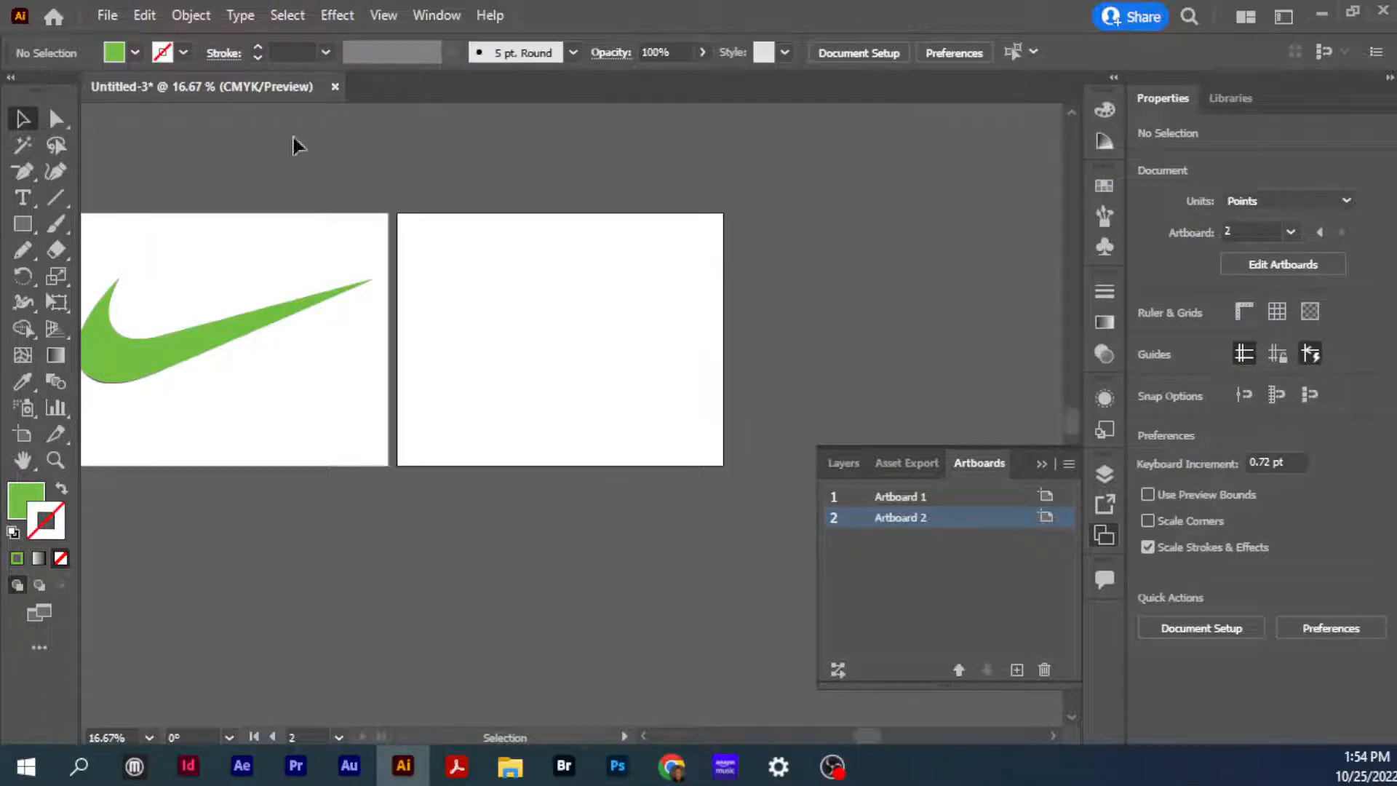
Place adidas_logo.png from the Downloads folder onto the second artboard at its full size
click(109, 13)
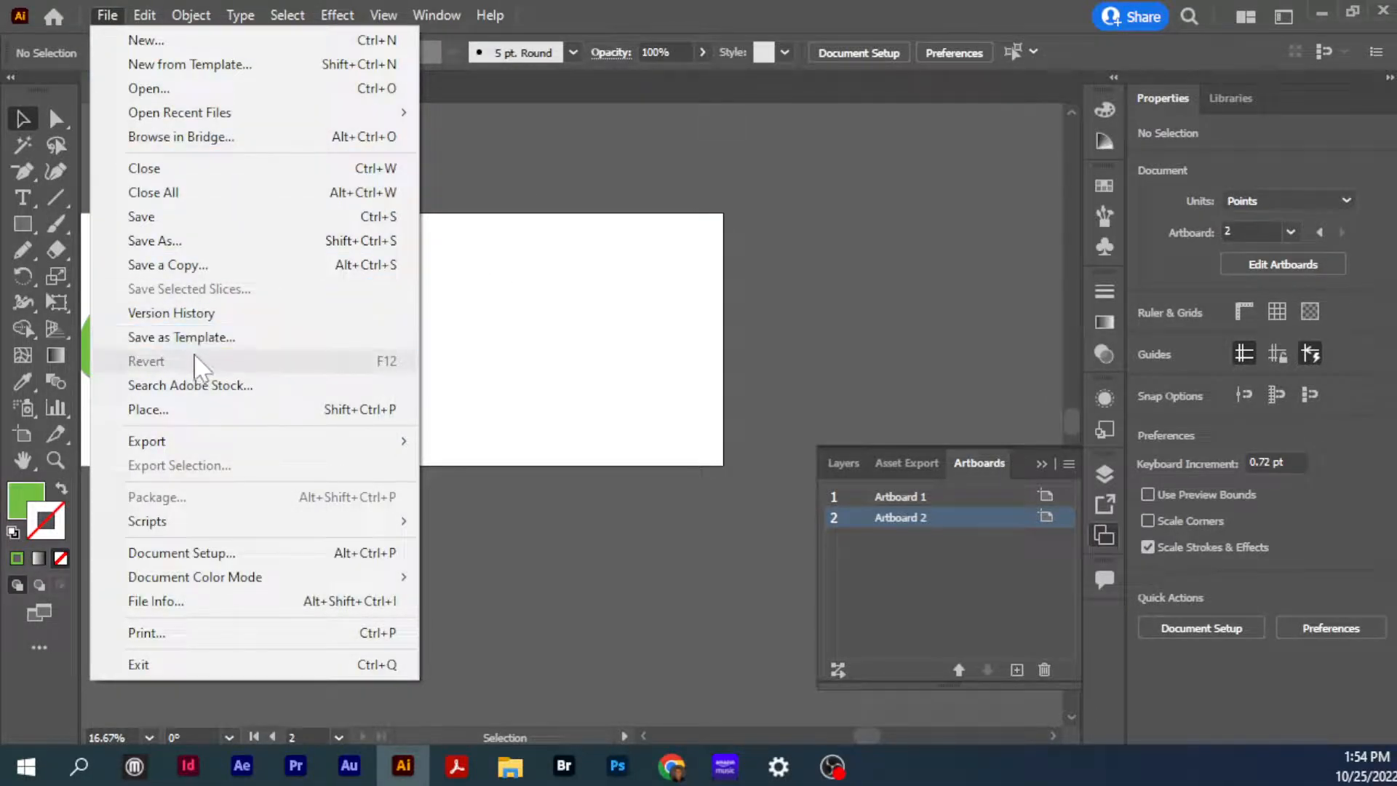
click(187, 411)
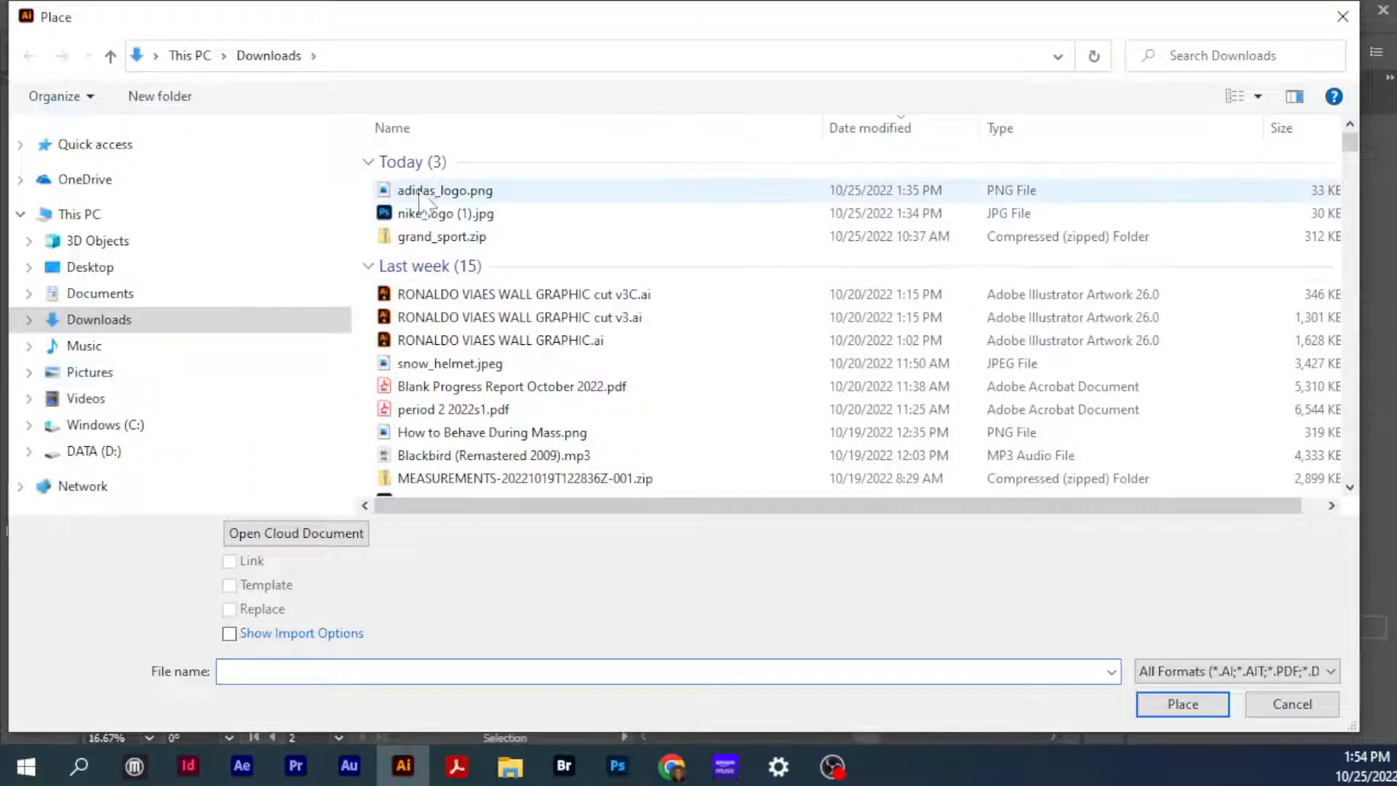
click(444, 190)
click(1182, 704)
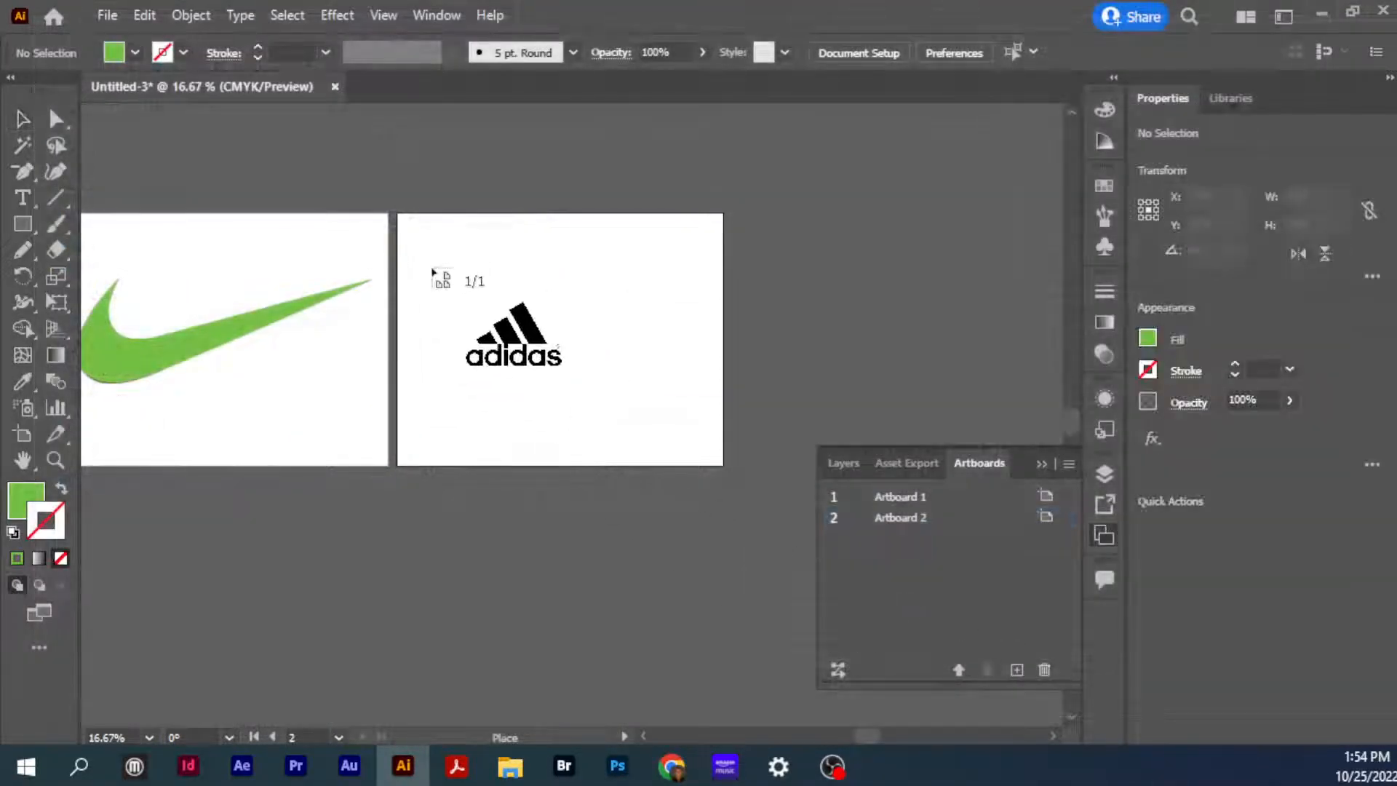
click(431, 266)
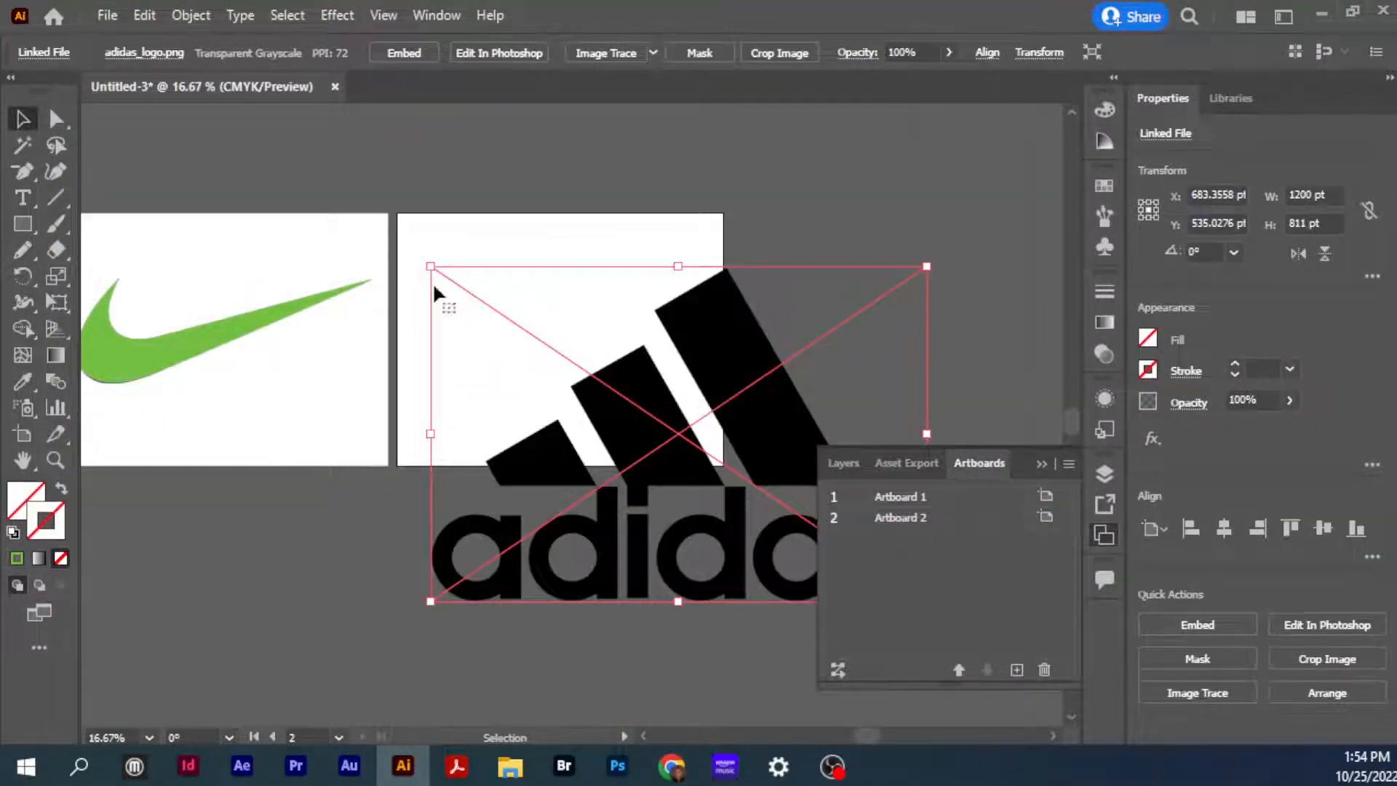
Scale the adidas logo down proportionally to about 707 × 478 pt and position it inside the second artboard
drag(430, 265, 532, 336)
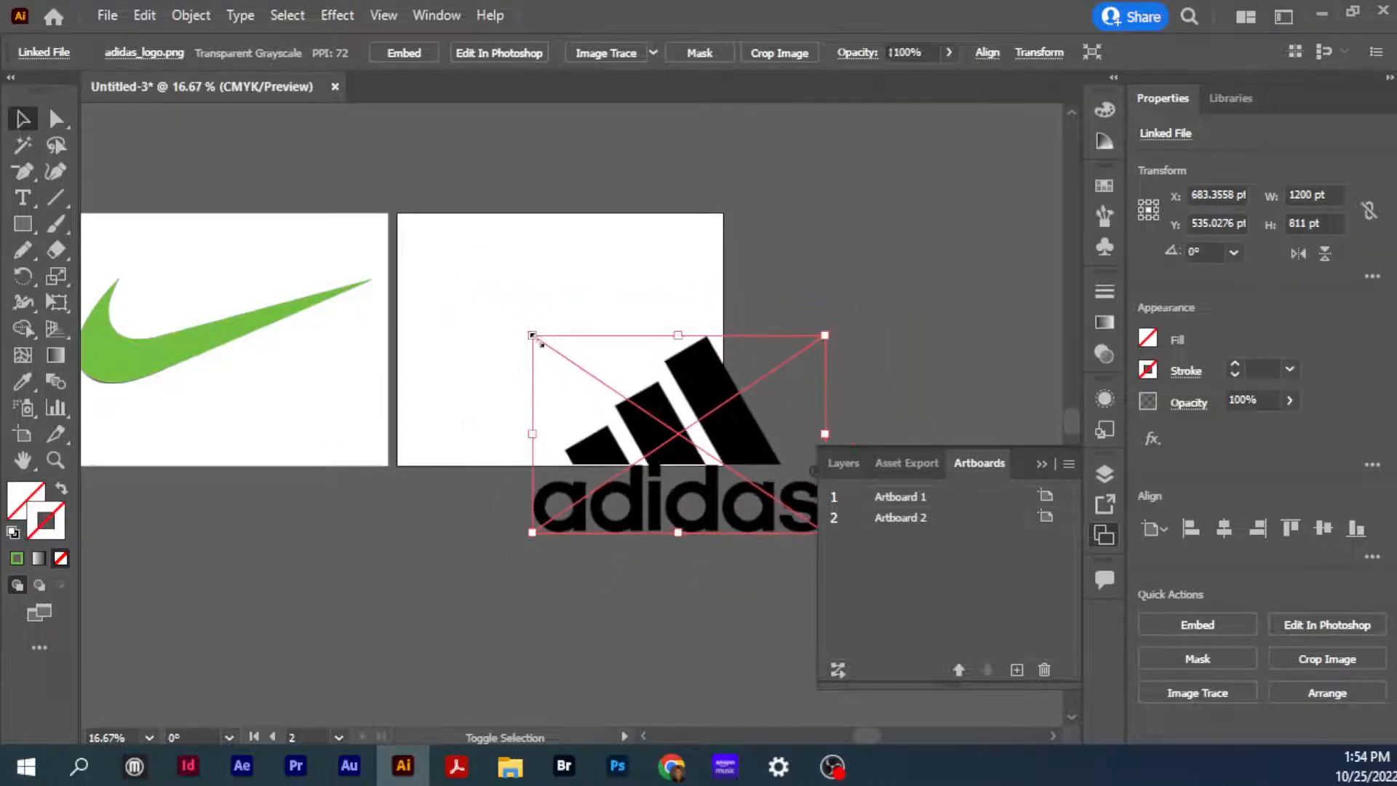
drag(754, 458, 703, 378)
key(ctrl+equal)
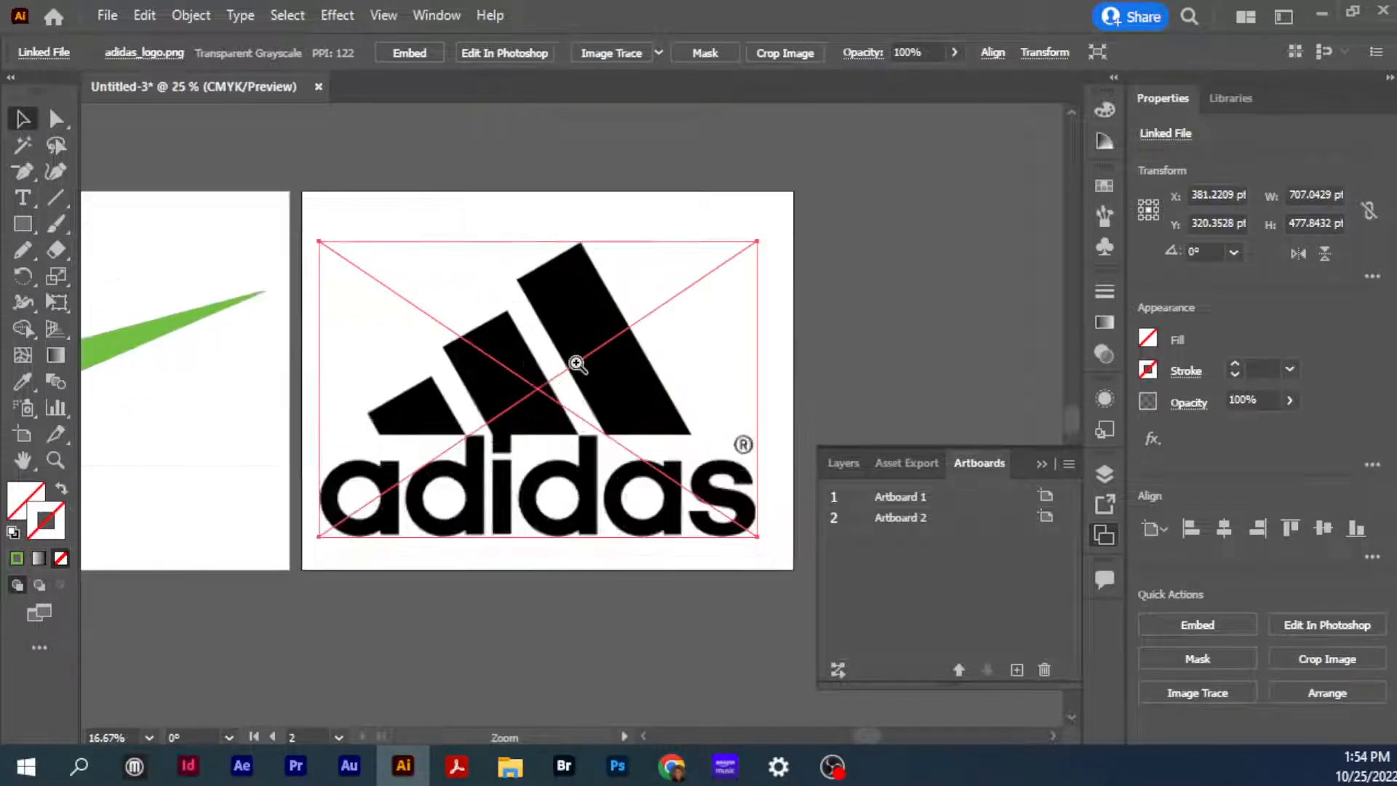
click(1040, 466)
drag(904, 462, 1072, 452)
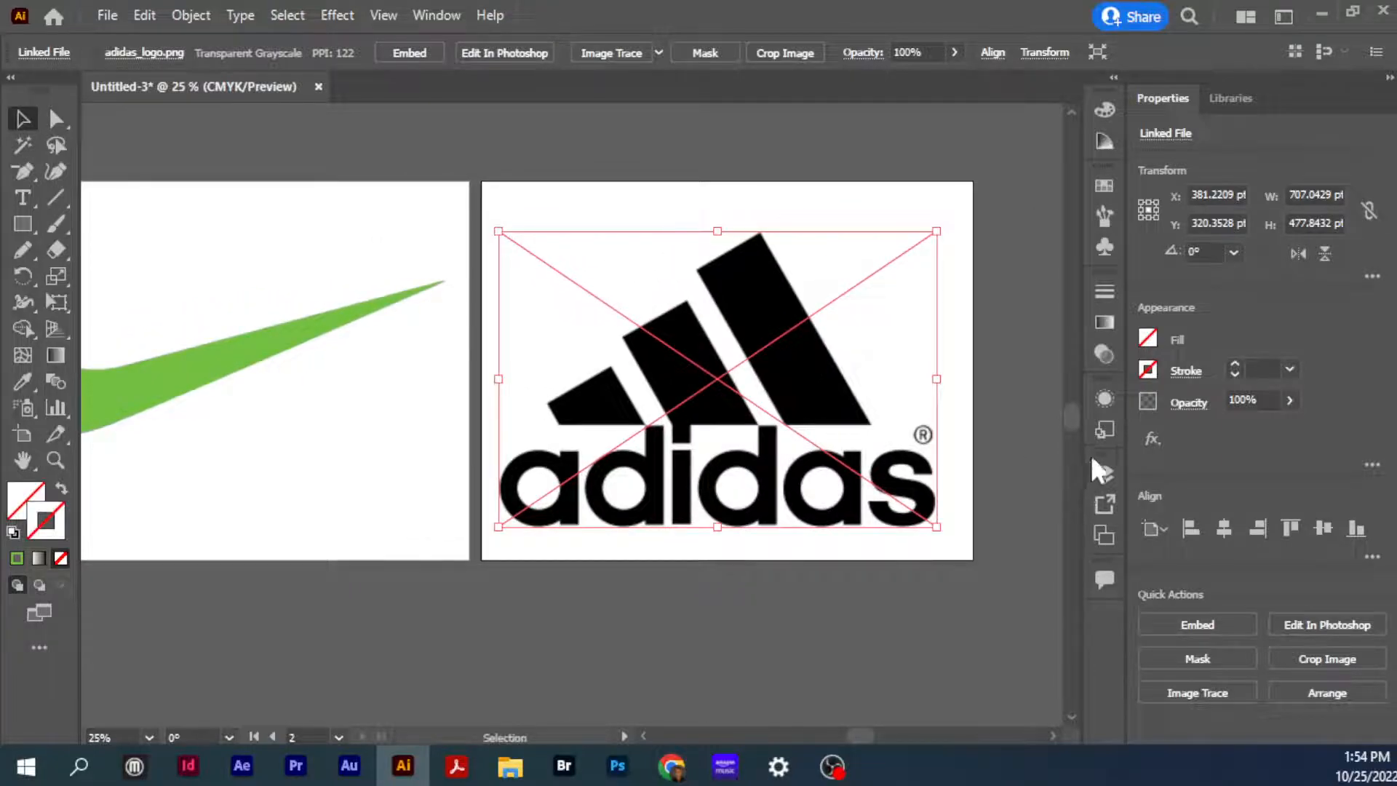
Show the document's layers and unlock the org layer with nothing selected on the canvas
click(1104, 473)
drag(848, 258, 706, 227)
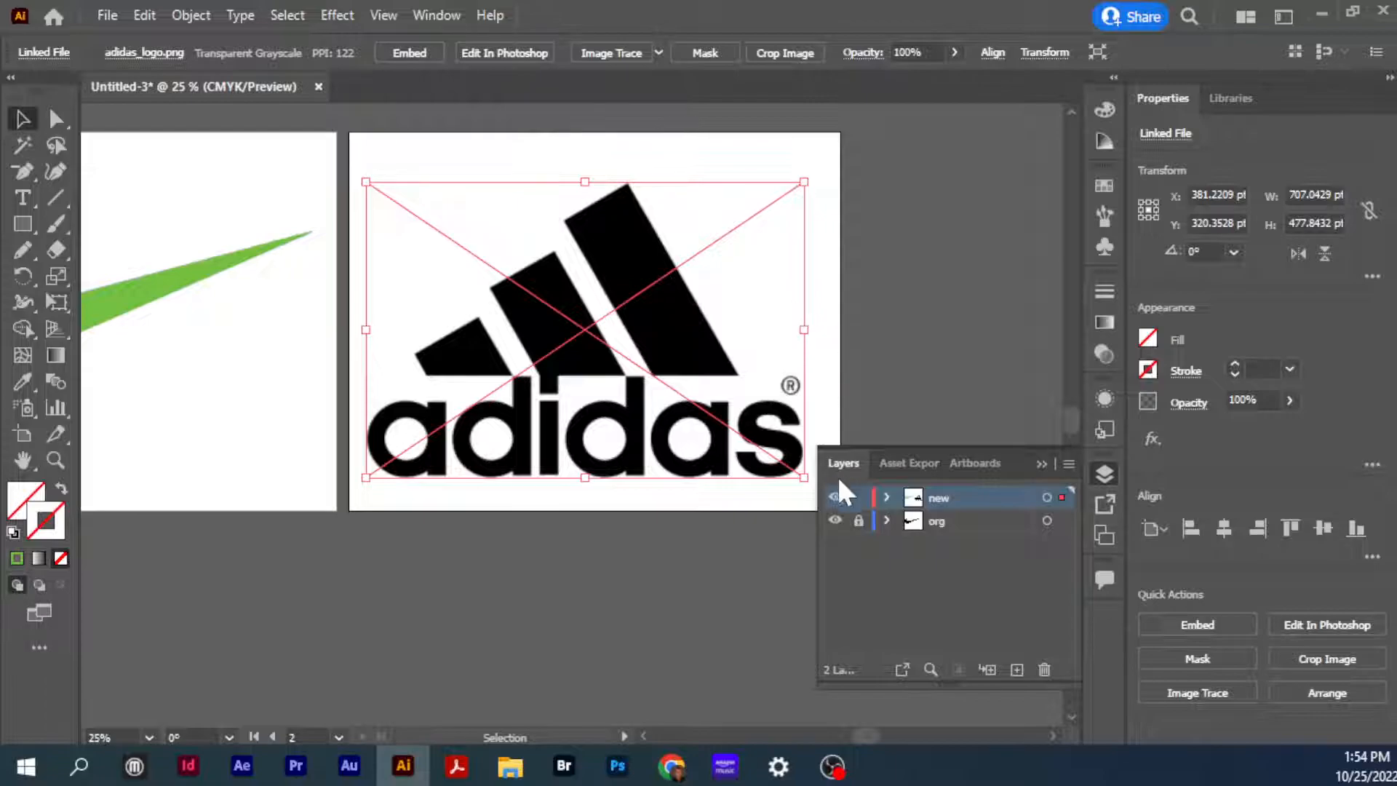
click(875, 407)
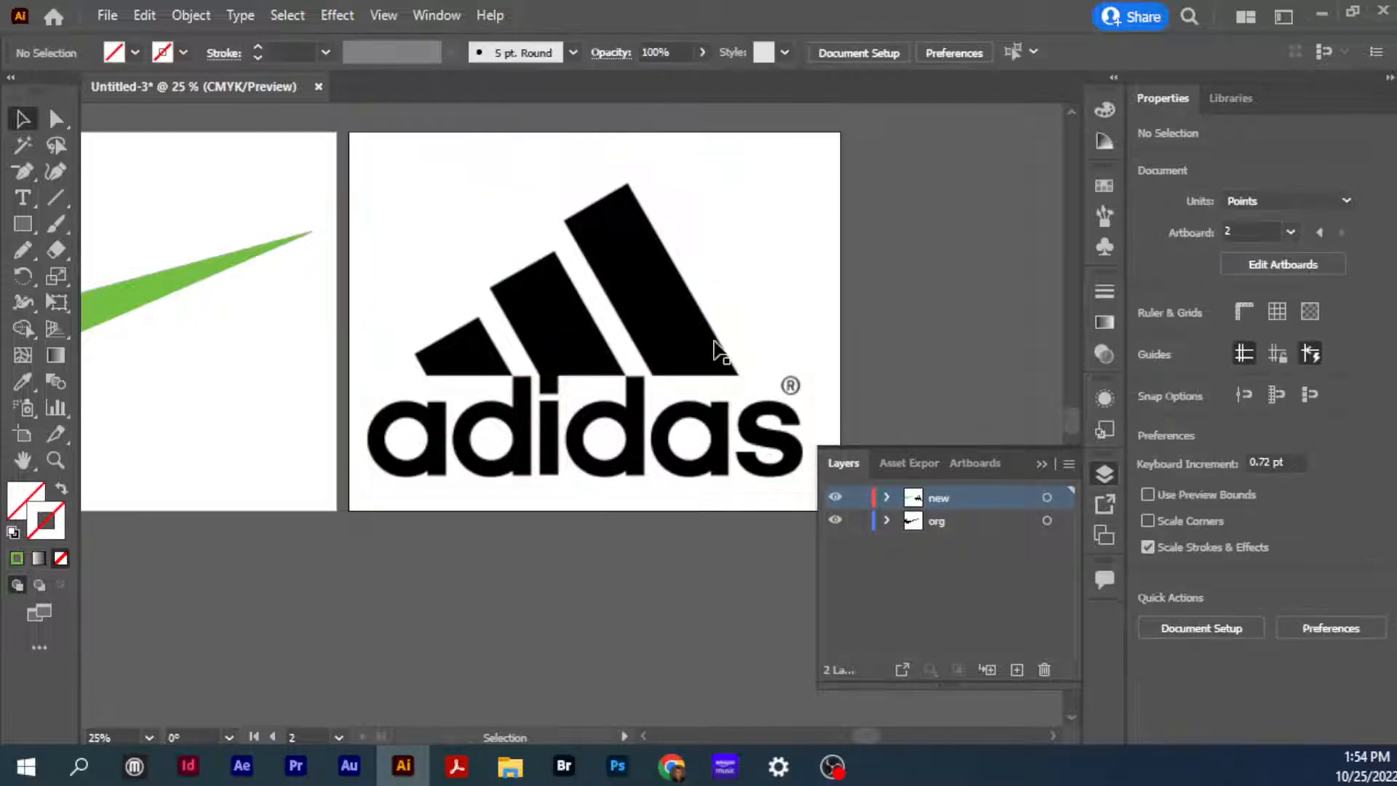
Move the adidas logo from the new layer to the org layer by cutting it and pasting it in place
click(715, 350)
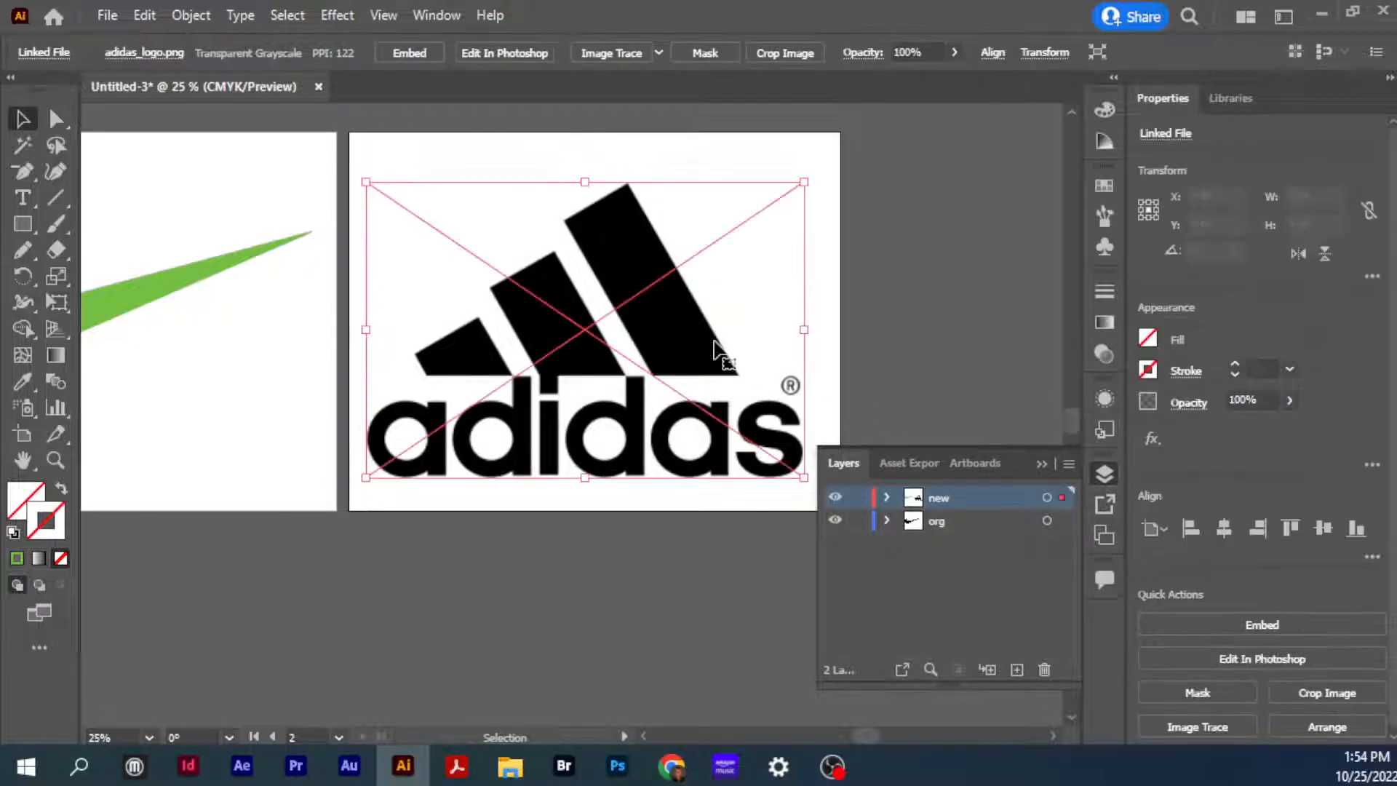
click(144, 14)
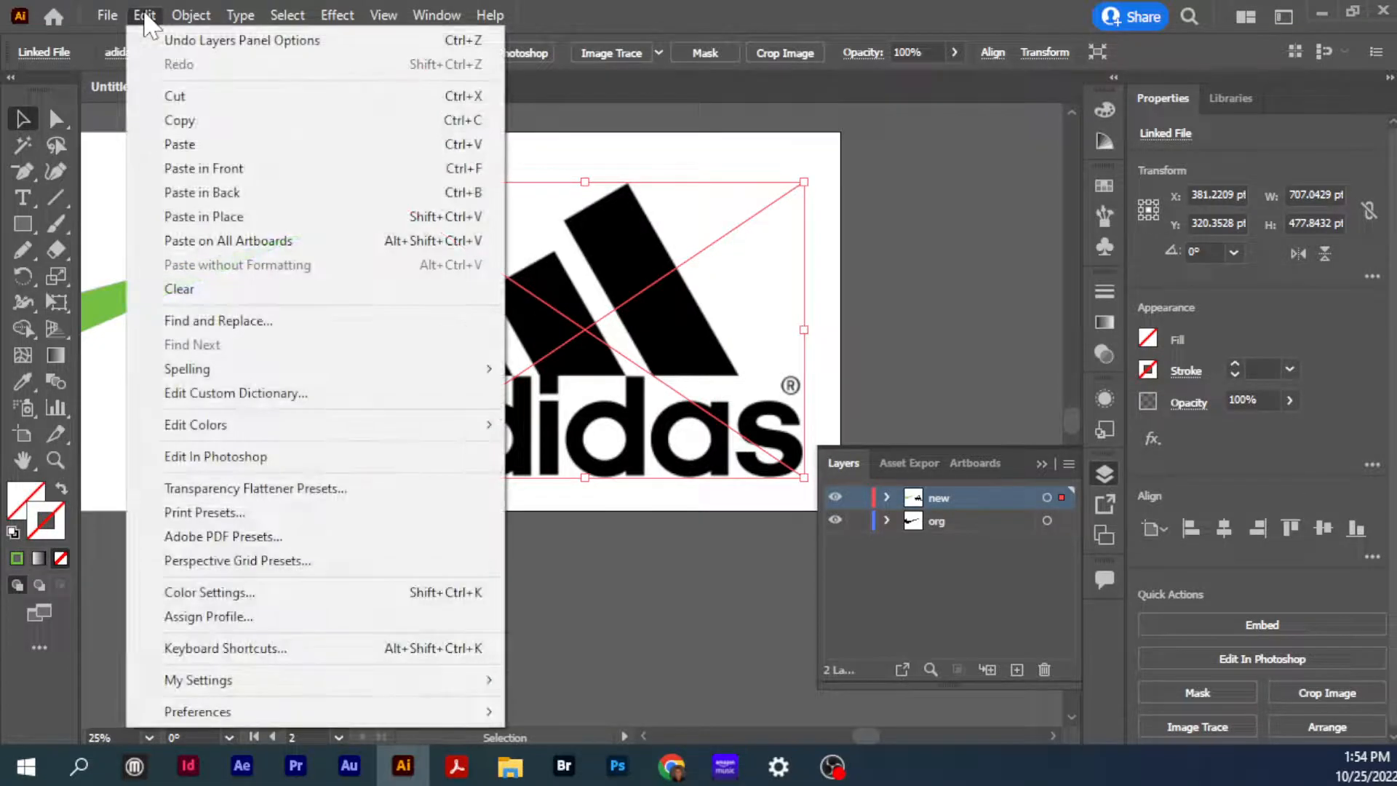
click(169, 100)
click(962, 538)
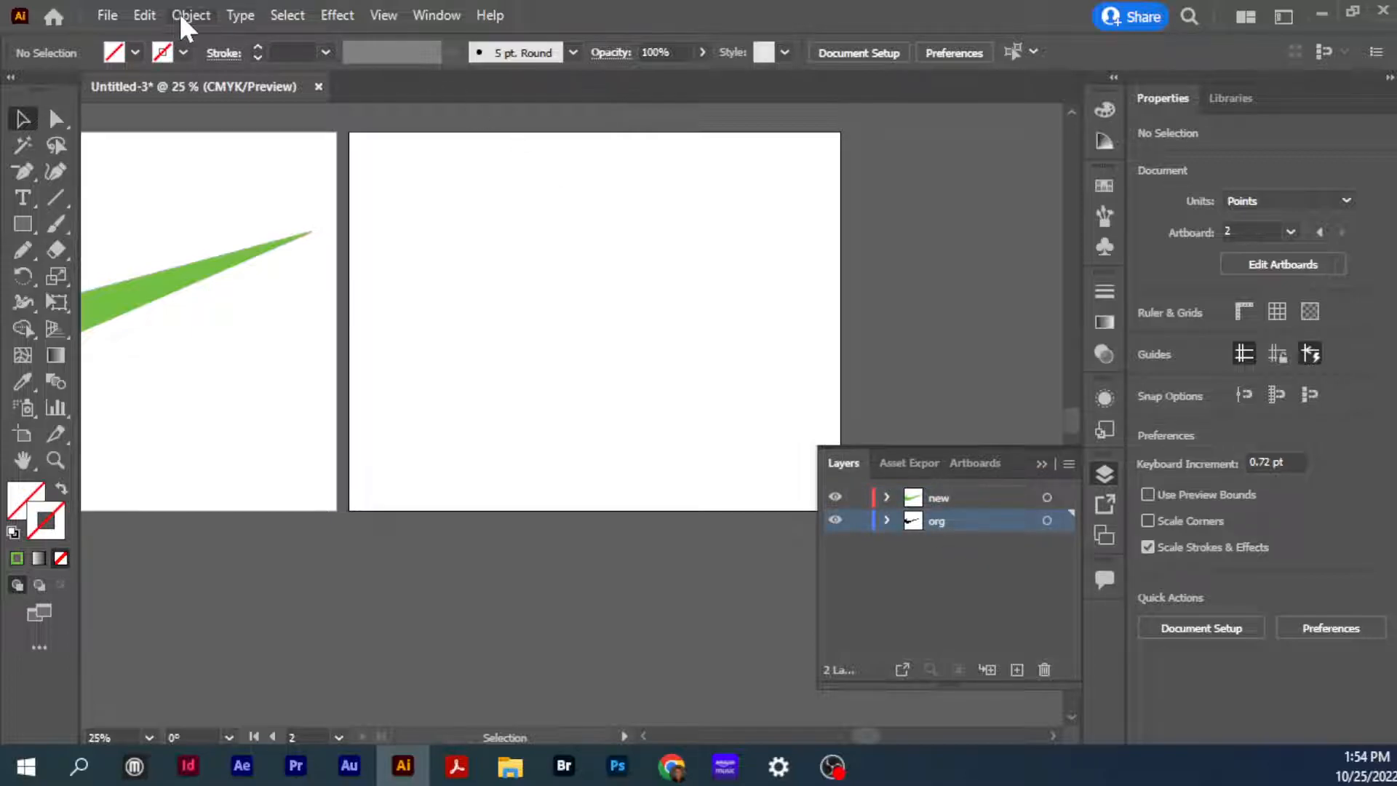
click(146, 15)
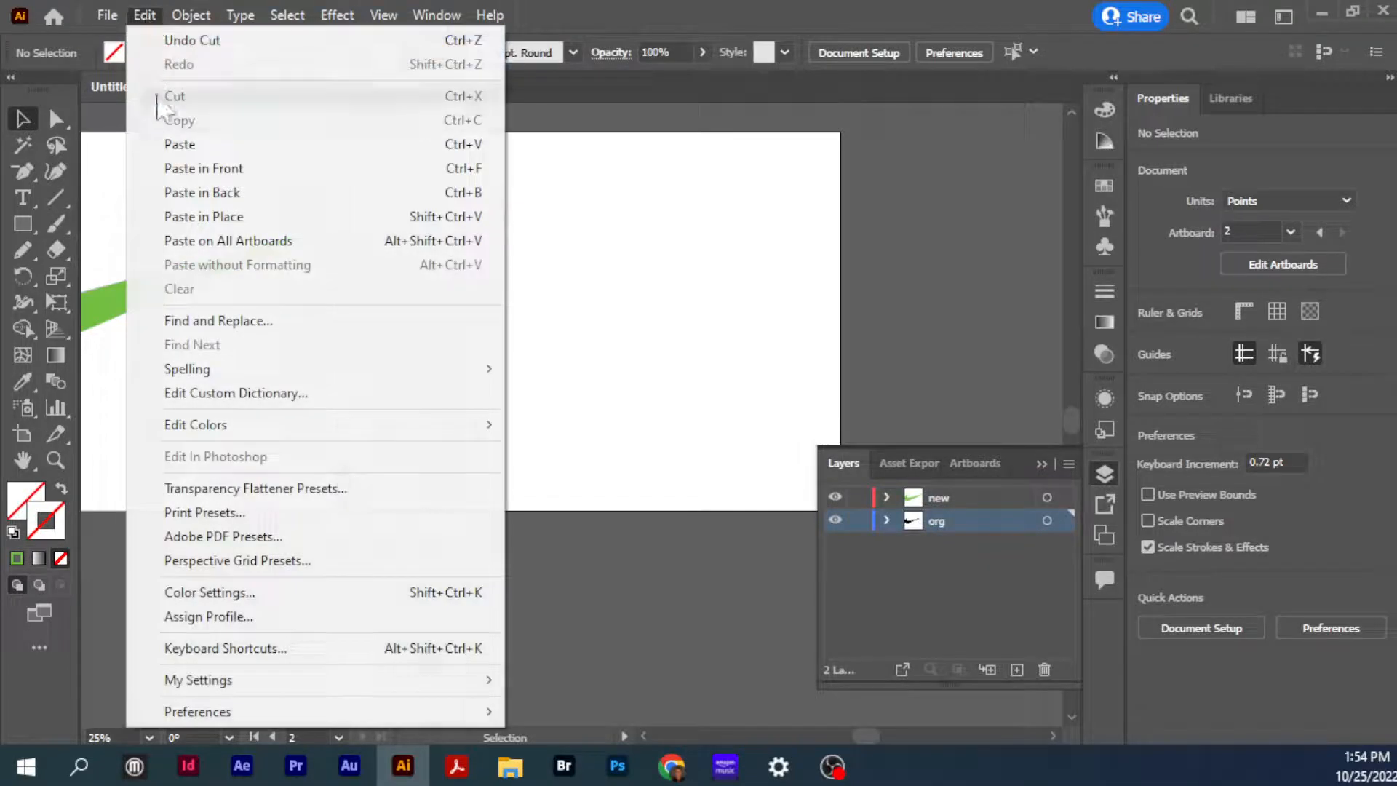
click(238, 217)
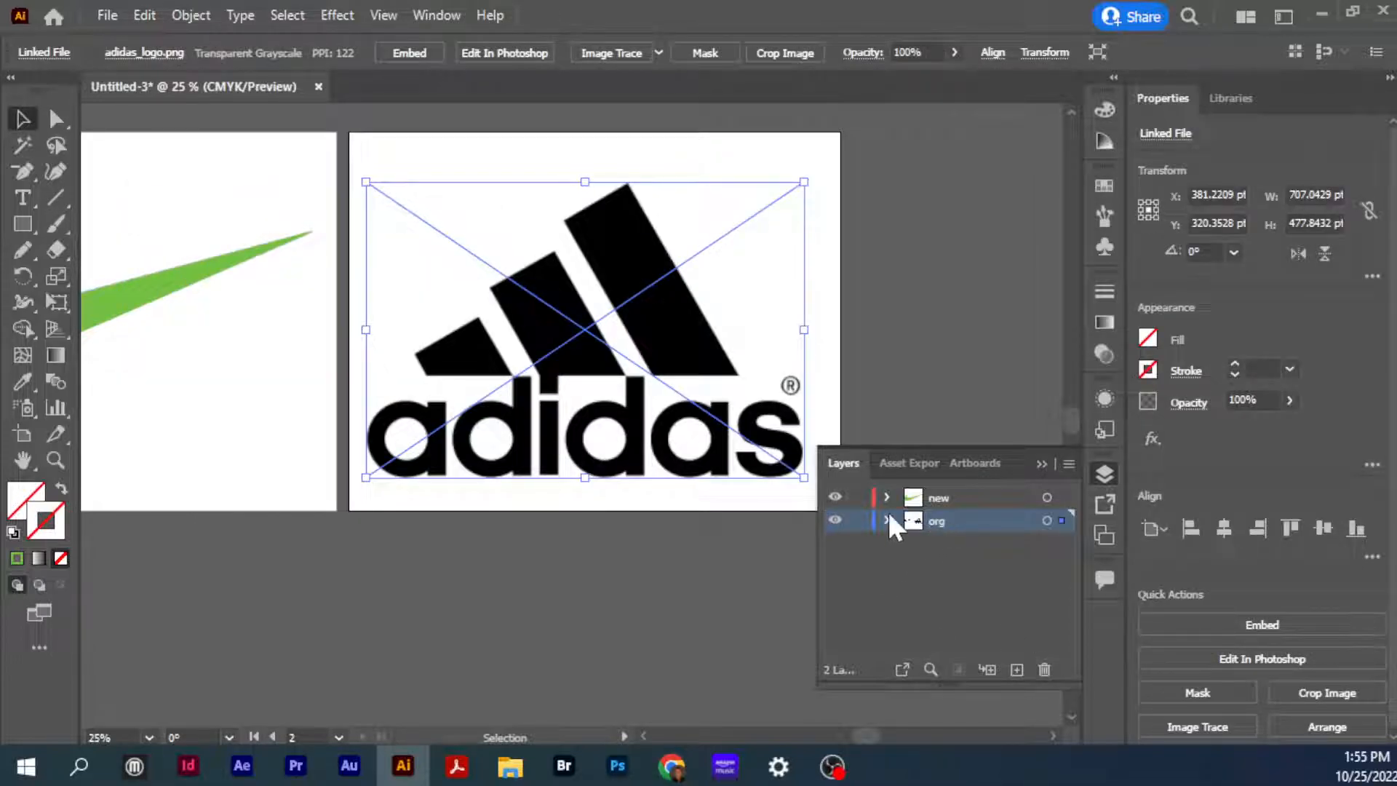
Lock the org layer and rename the layer called new as nike
click(859, 521)
click(936, 499)
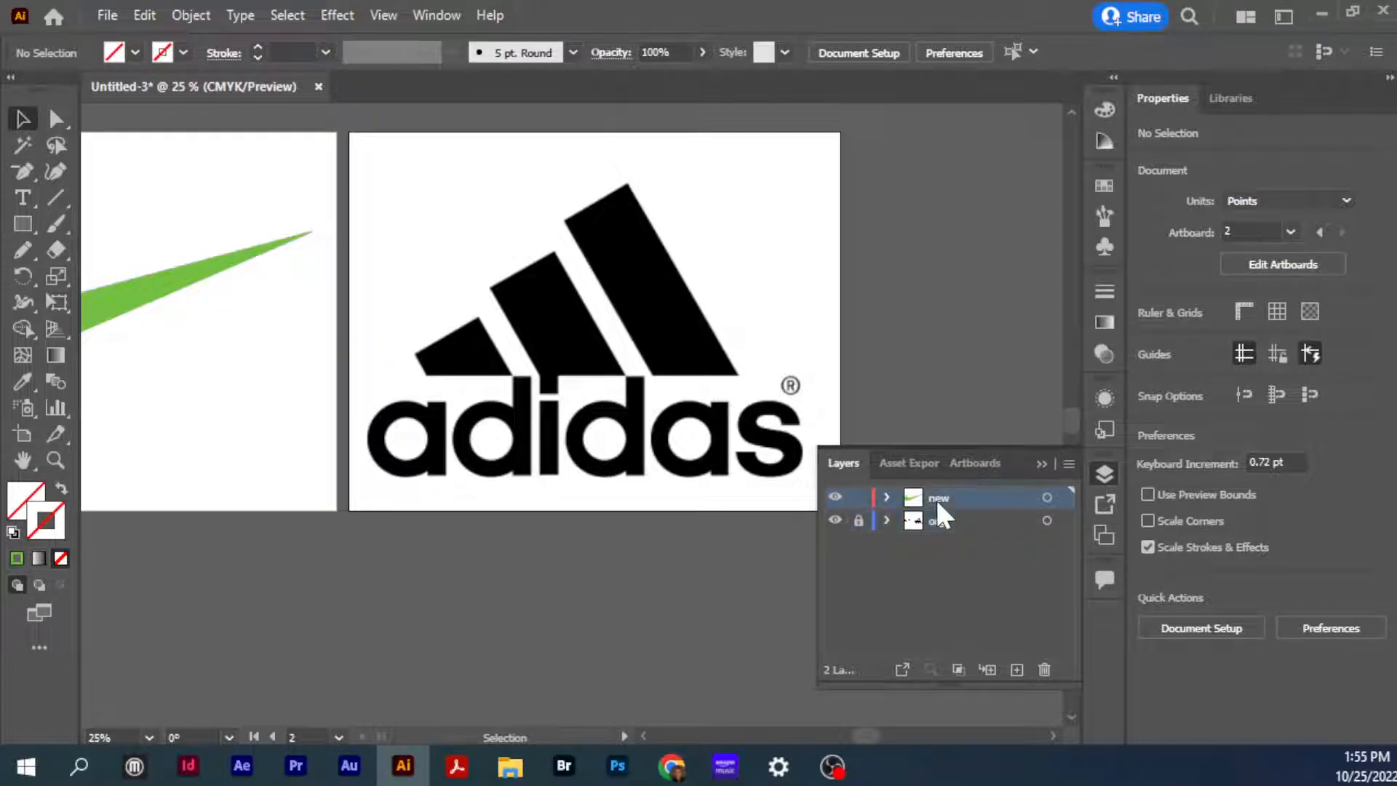
double_click(937, 498)
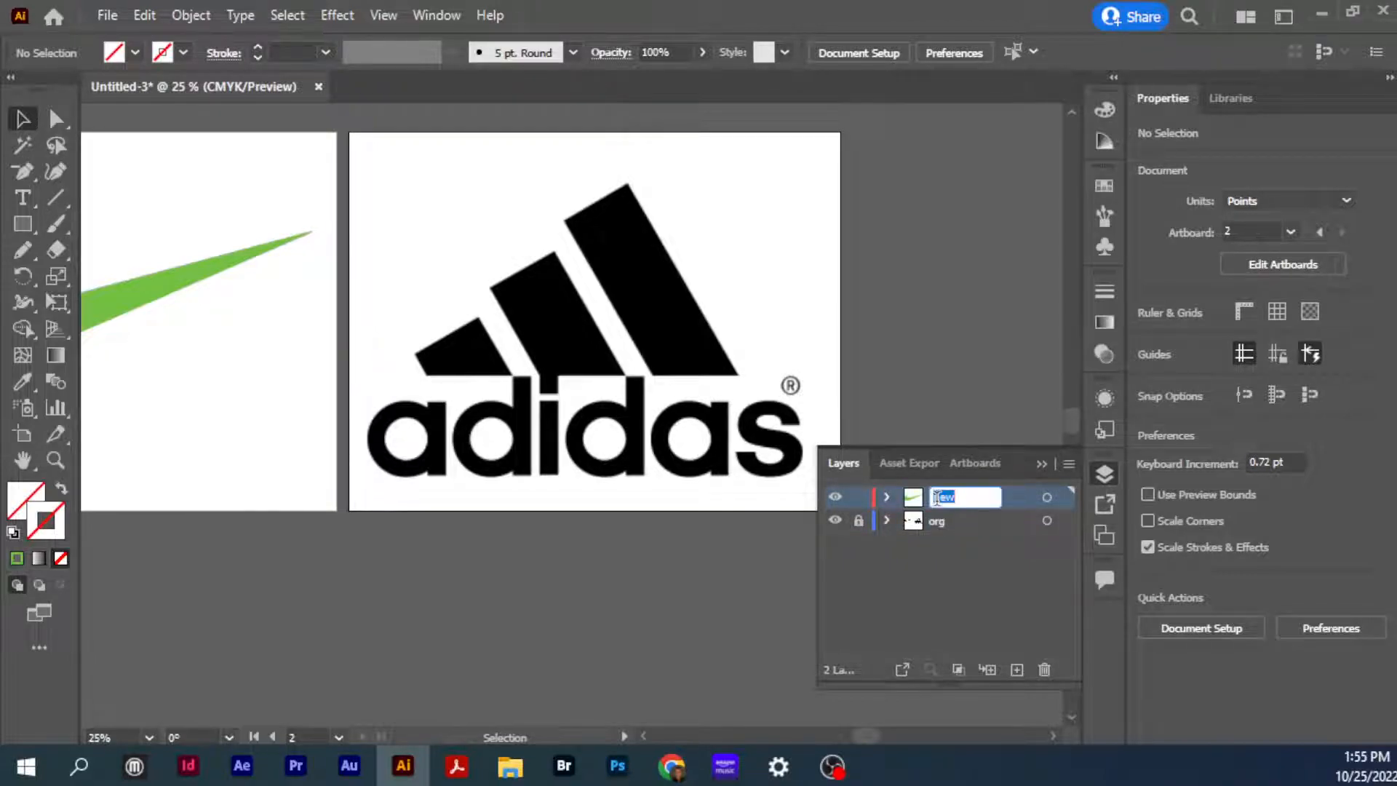
text(nike)
key(Return)
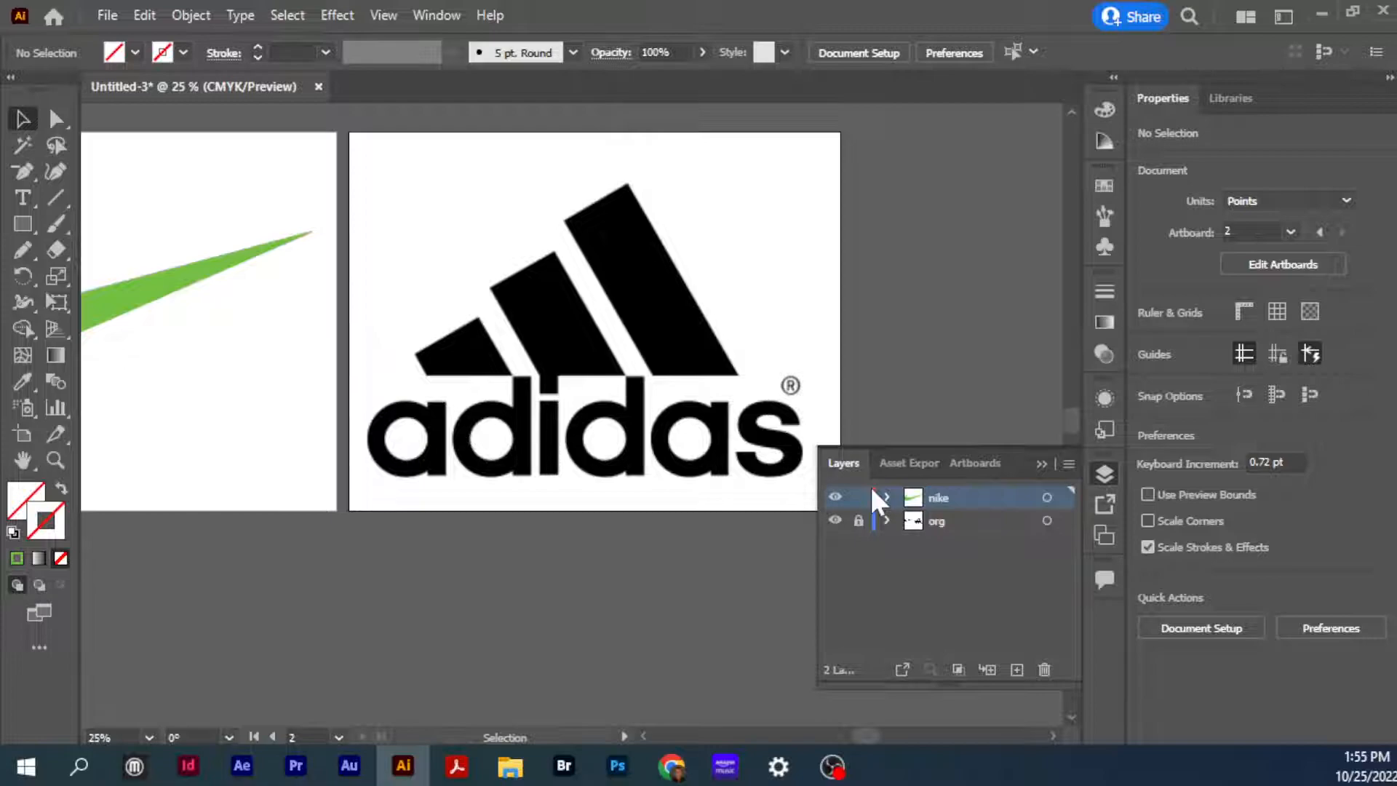
Add a new layer named adidas above the nike layer, and lock the nike layer
click(1017, 670)
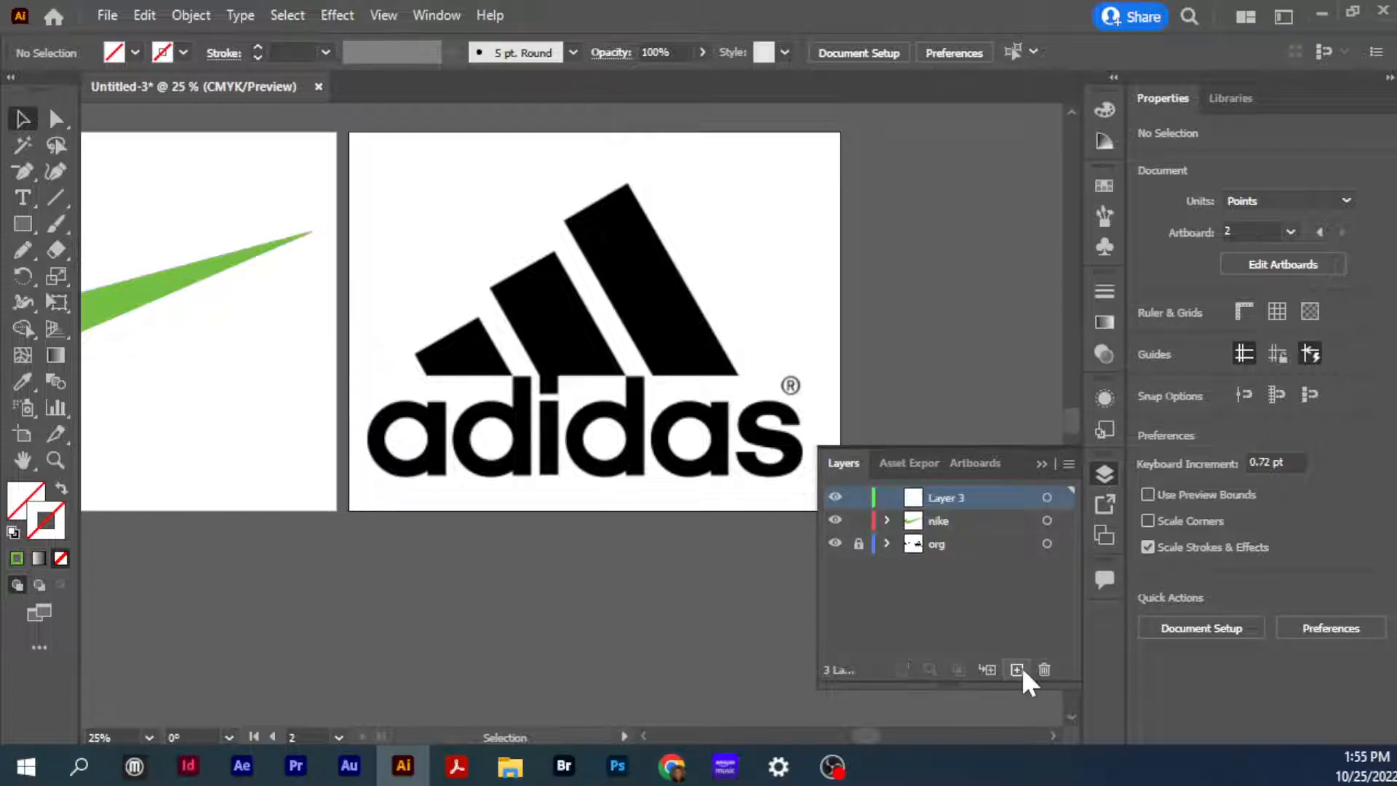
double_click(957, 495)
text(adidas)
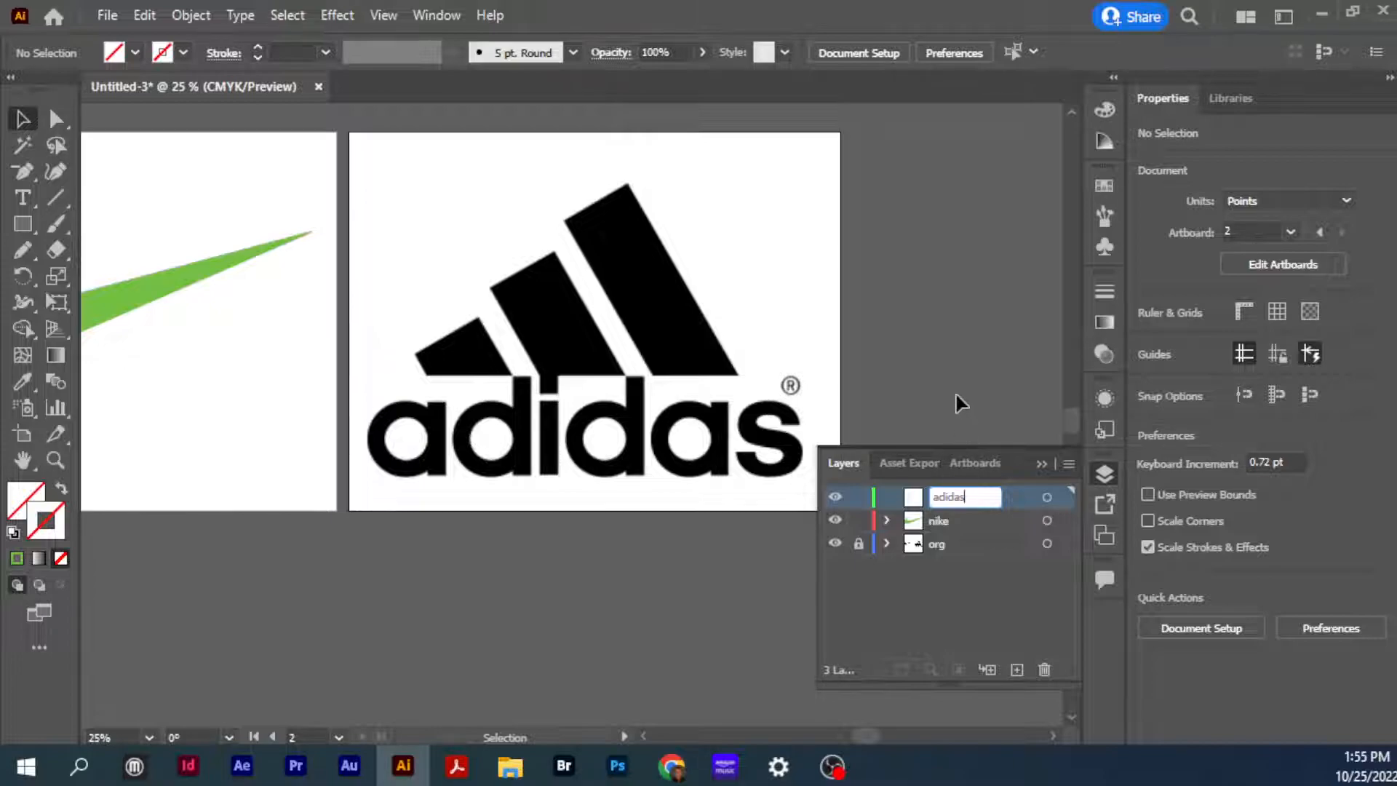
key(Return)
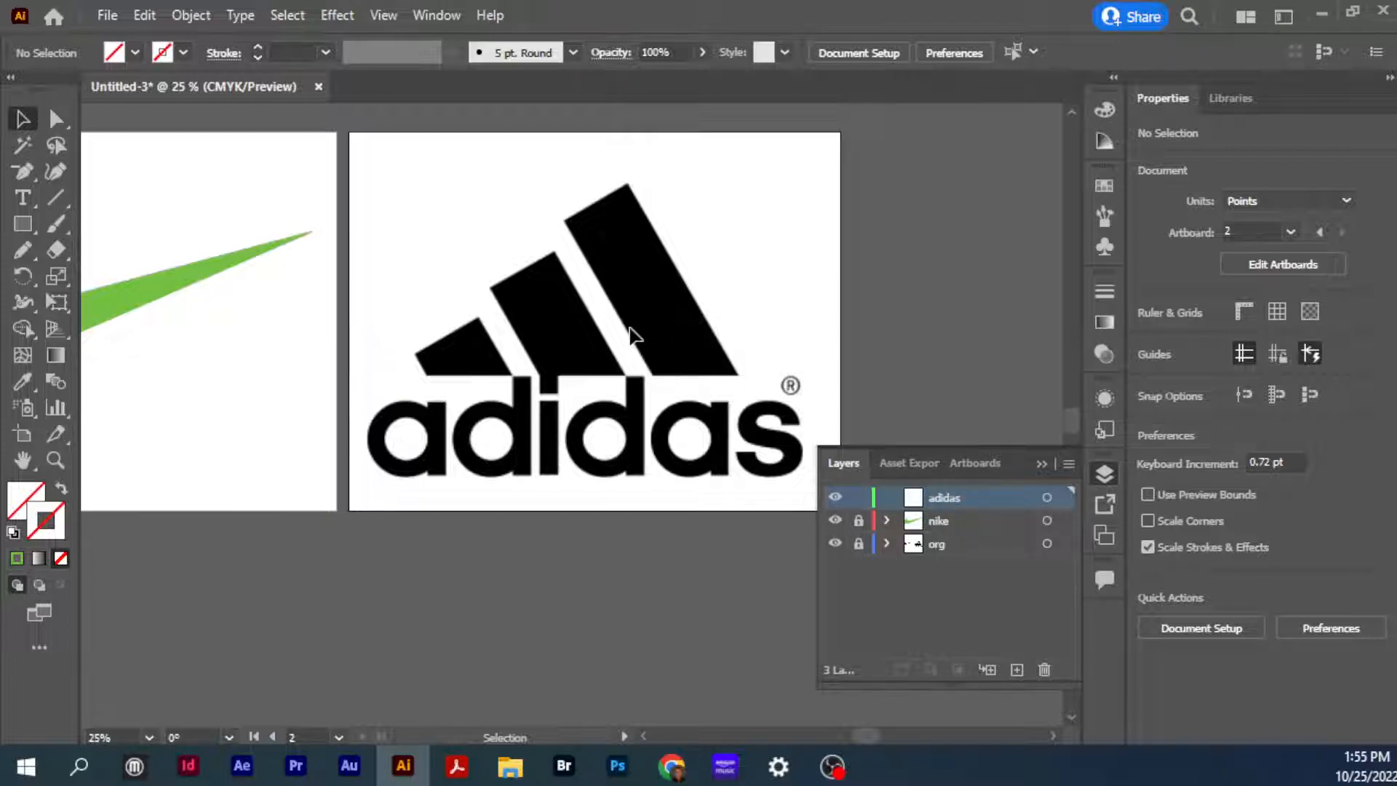
key(z)
drag(408, 240, 567, 422)
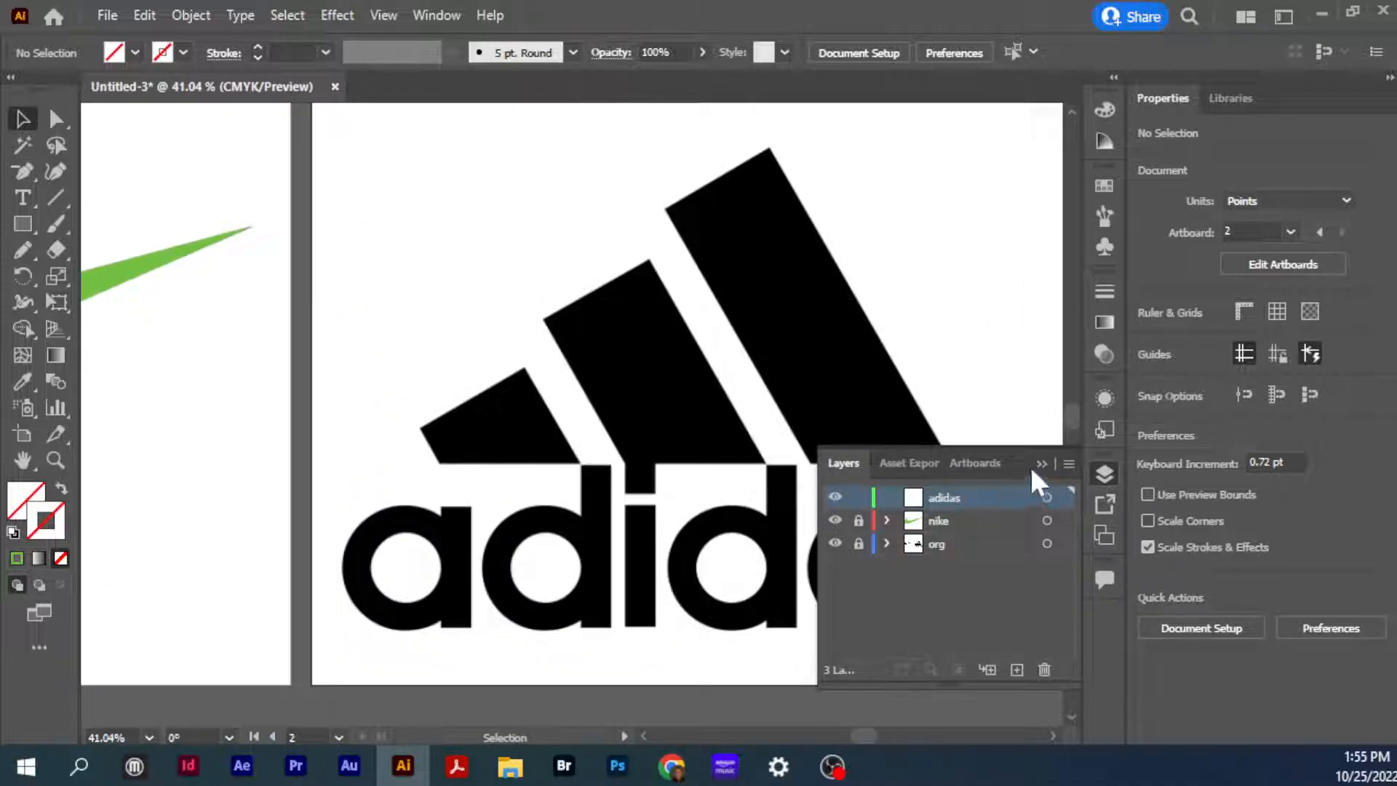
click(1052, 469)
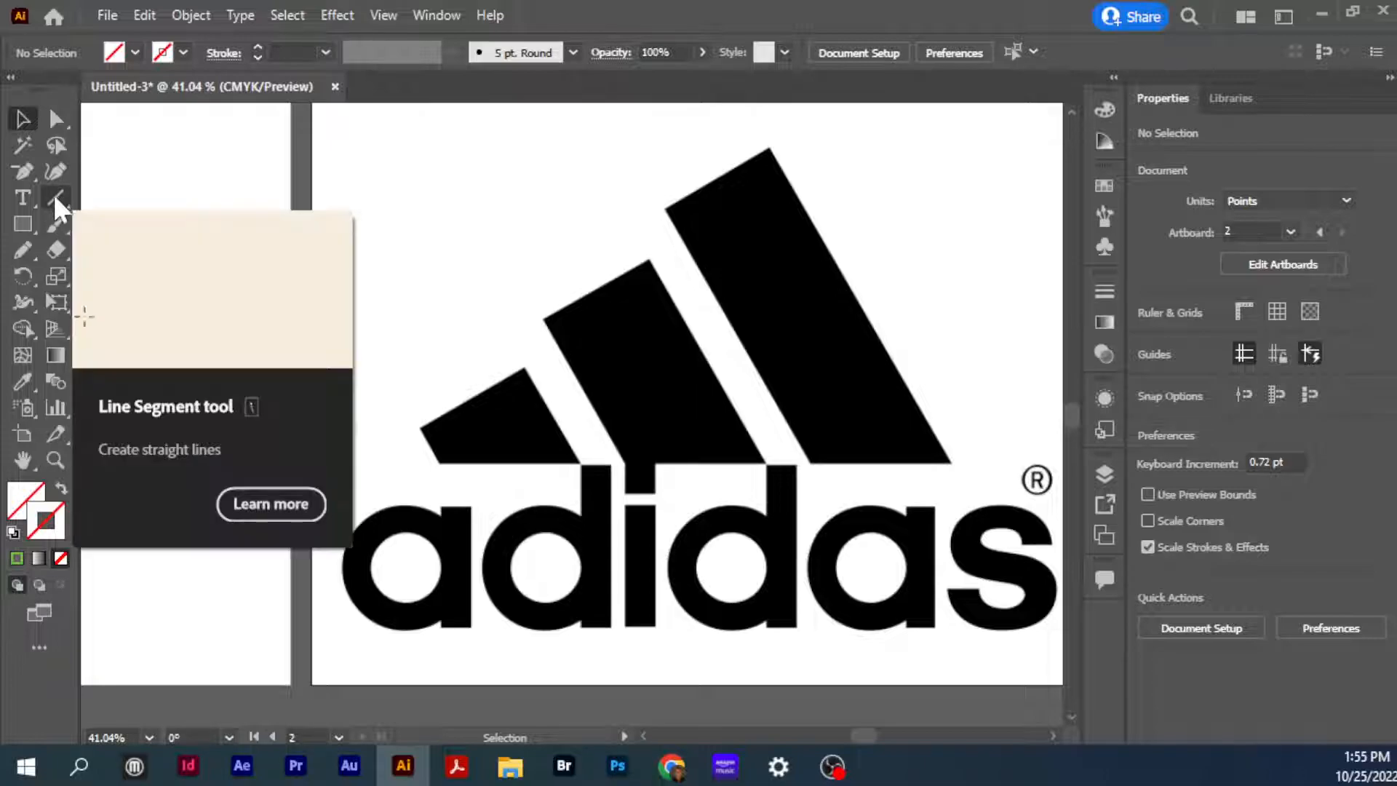
Trace the logo's smallest stripe with a closed four-point straight-sided path using the Pen tool
click(23, 170)
drag(23, 169, 86, 169)
drag(368, 327, 568, 480)
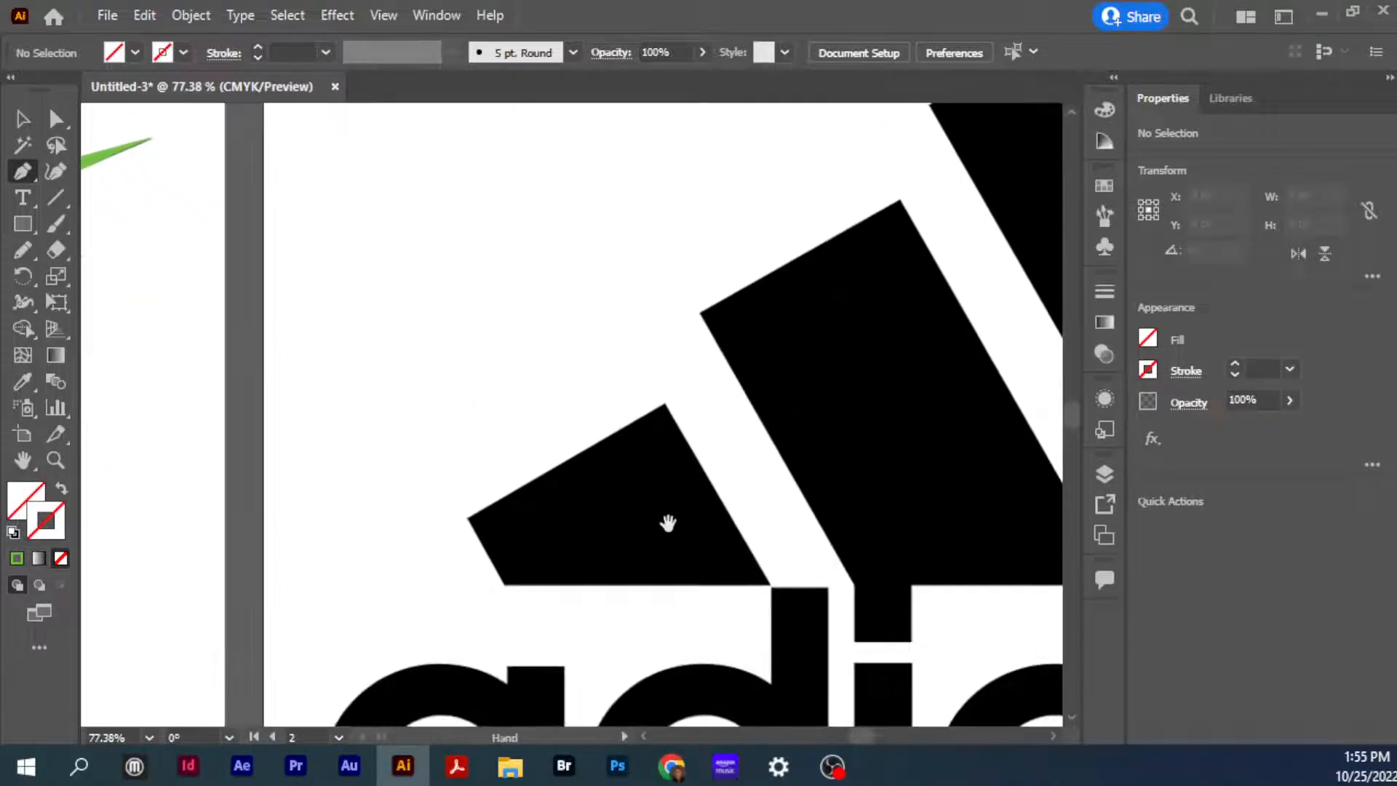
drag(667, 524, 610, 413)
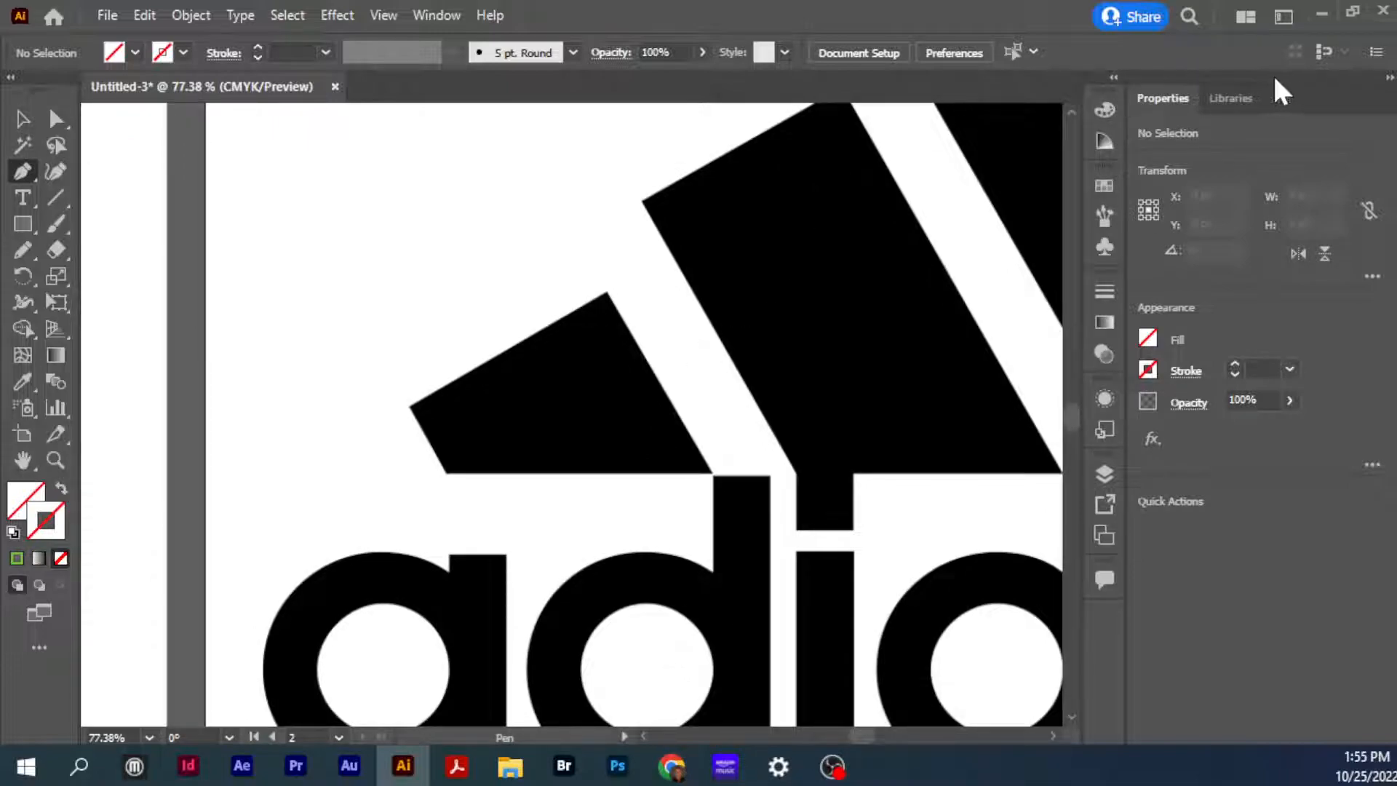
click(1389, 77)
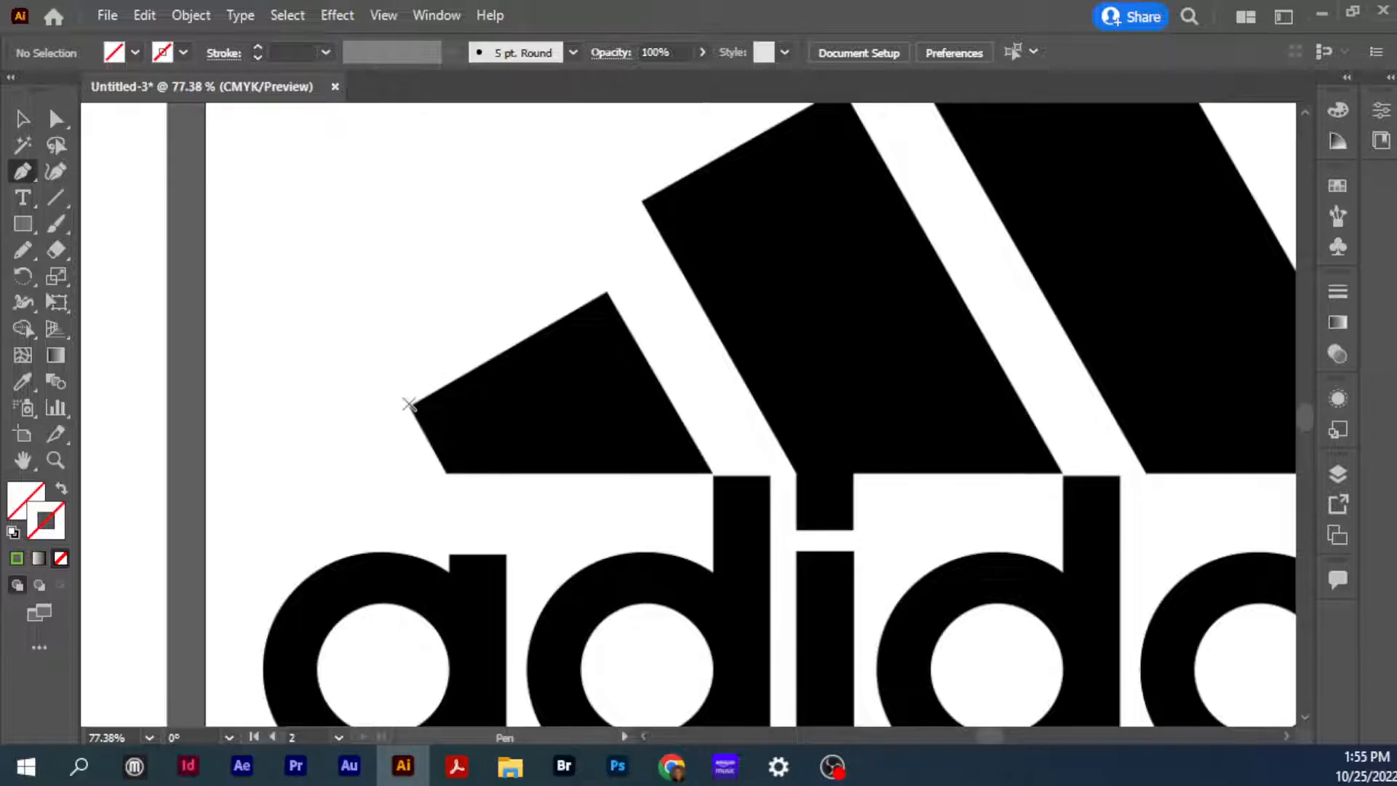
click(410, 407)
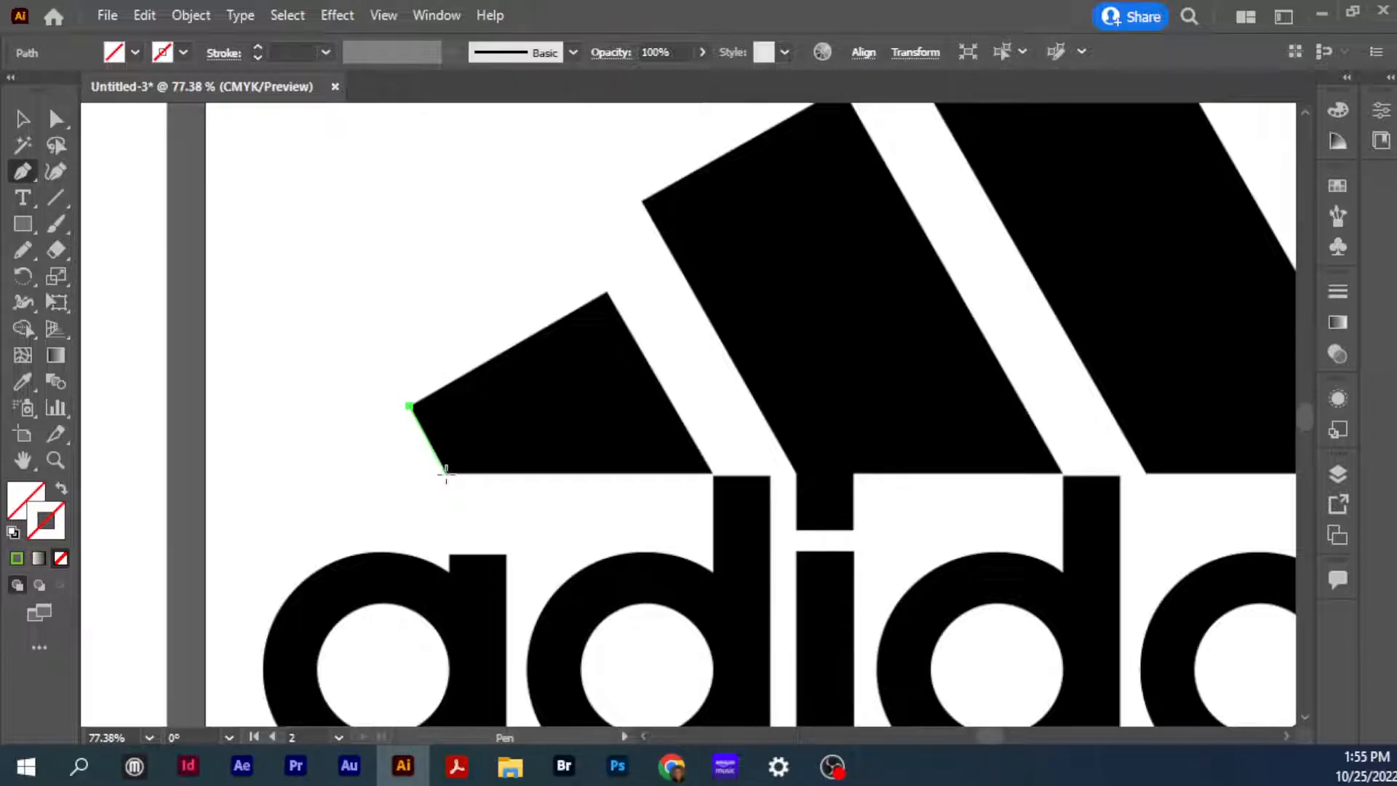
click(446, 472)
click(711, 474)
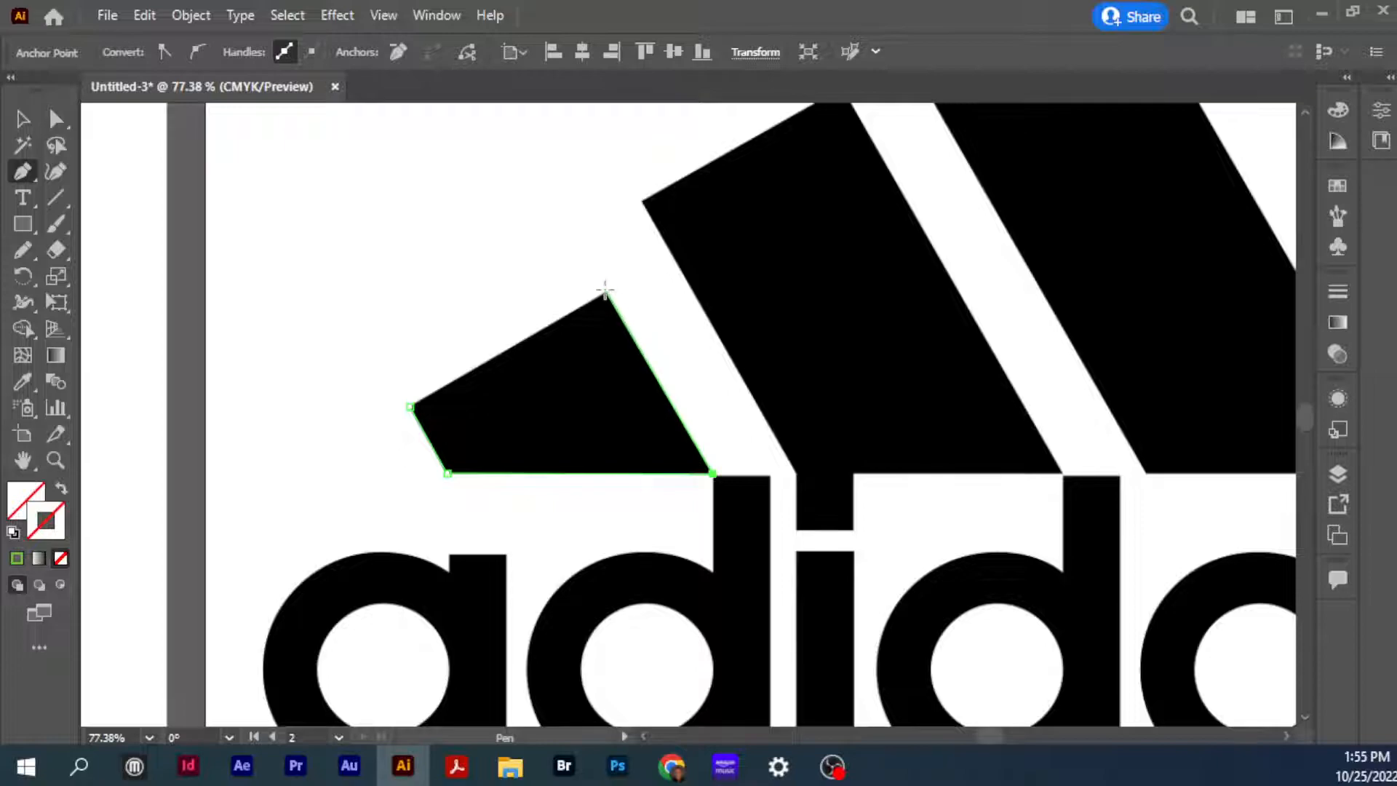
click(604, 290)
click(411, 407)
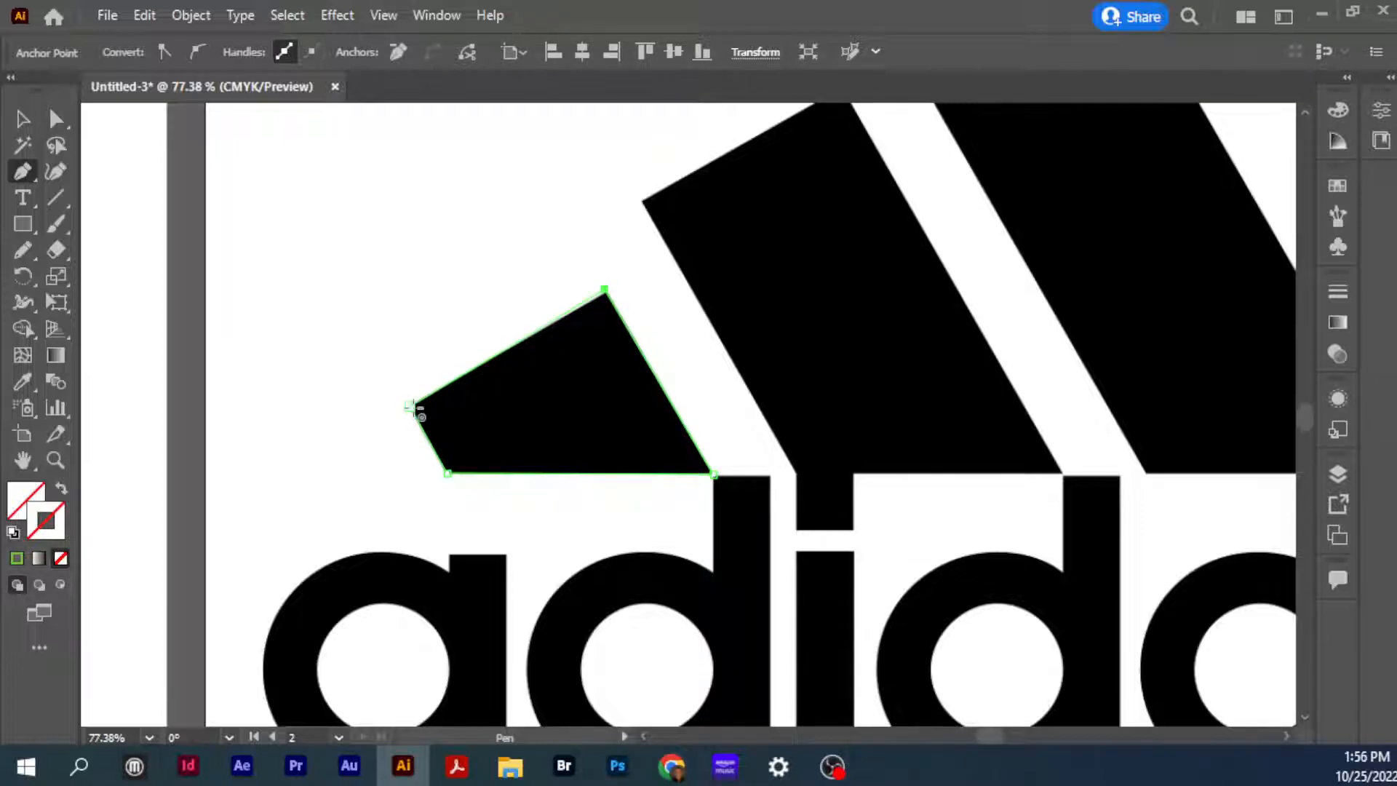
Check the traced path in Outline view with nothing selected, and return to Preview
click(22, 119)
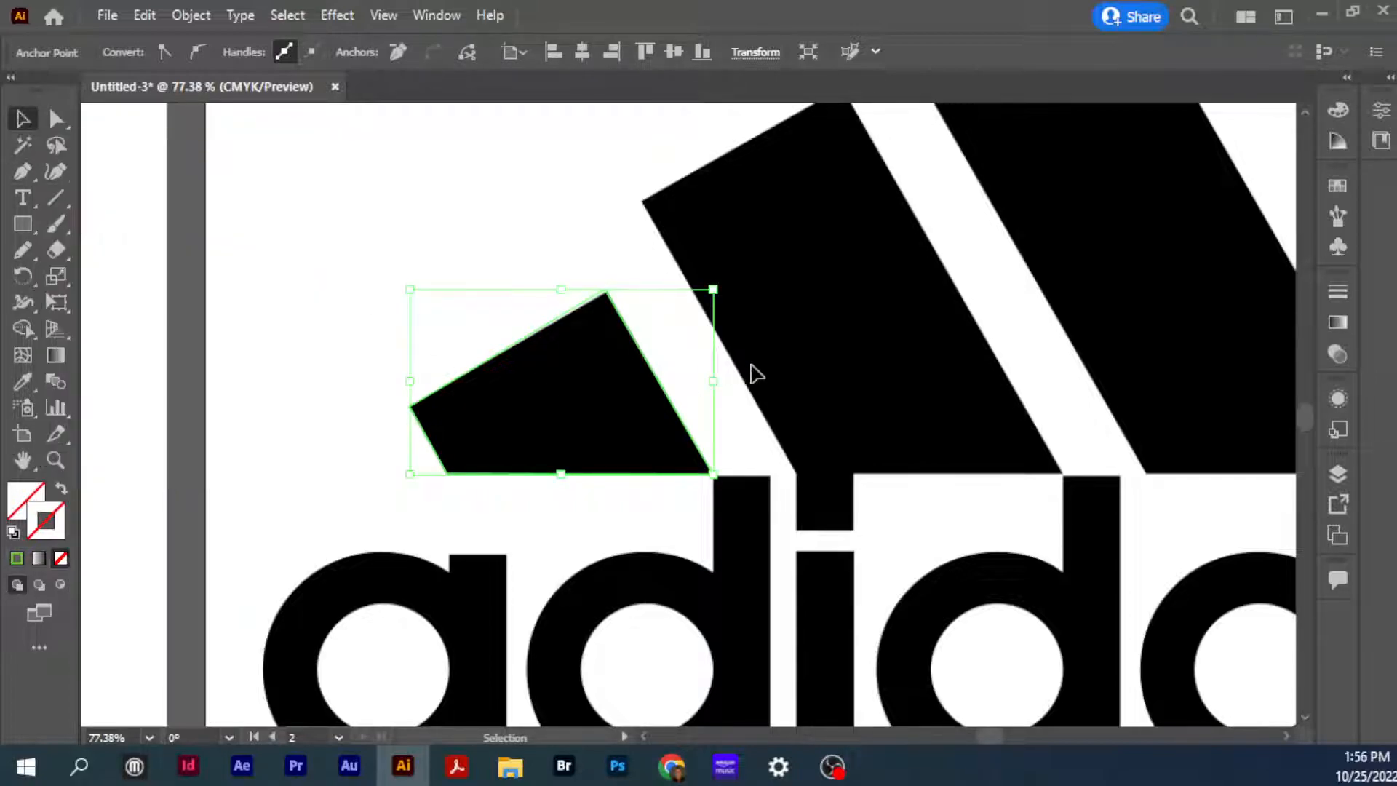
click(1337, 474)
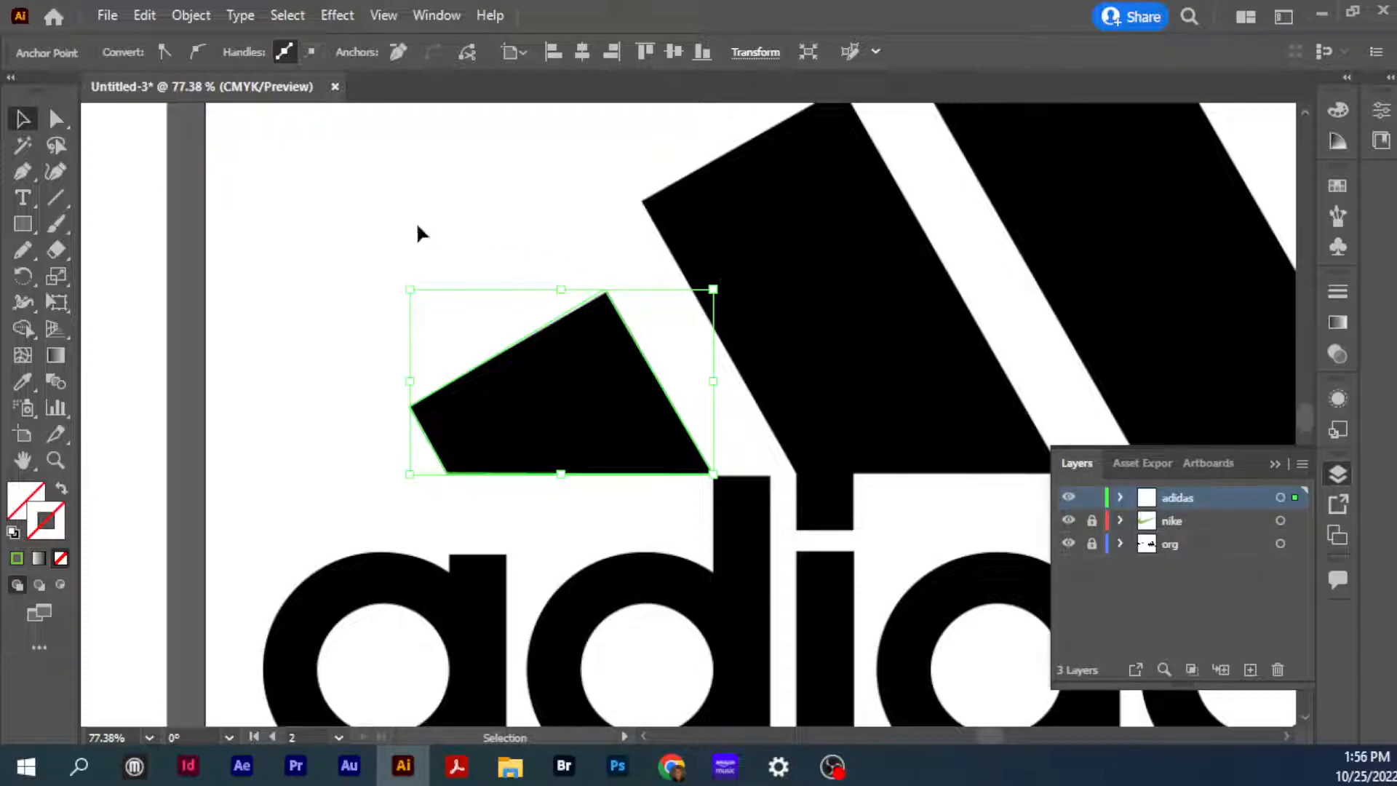
click(271, 226)
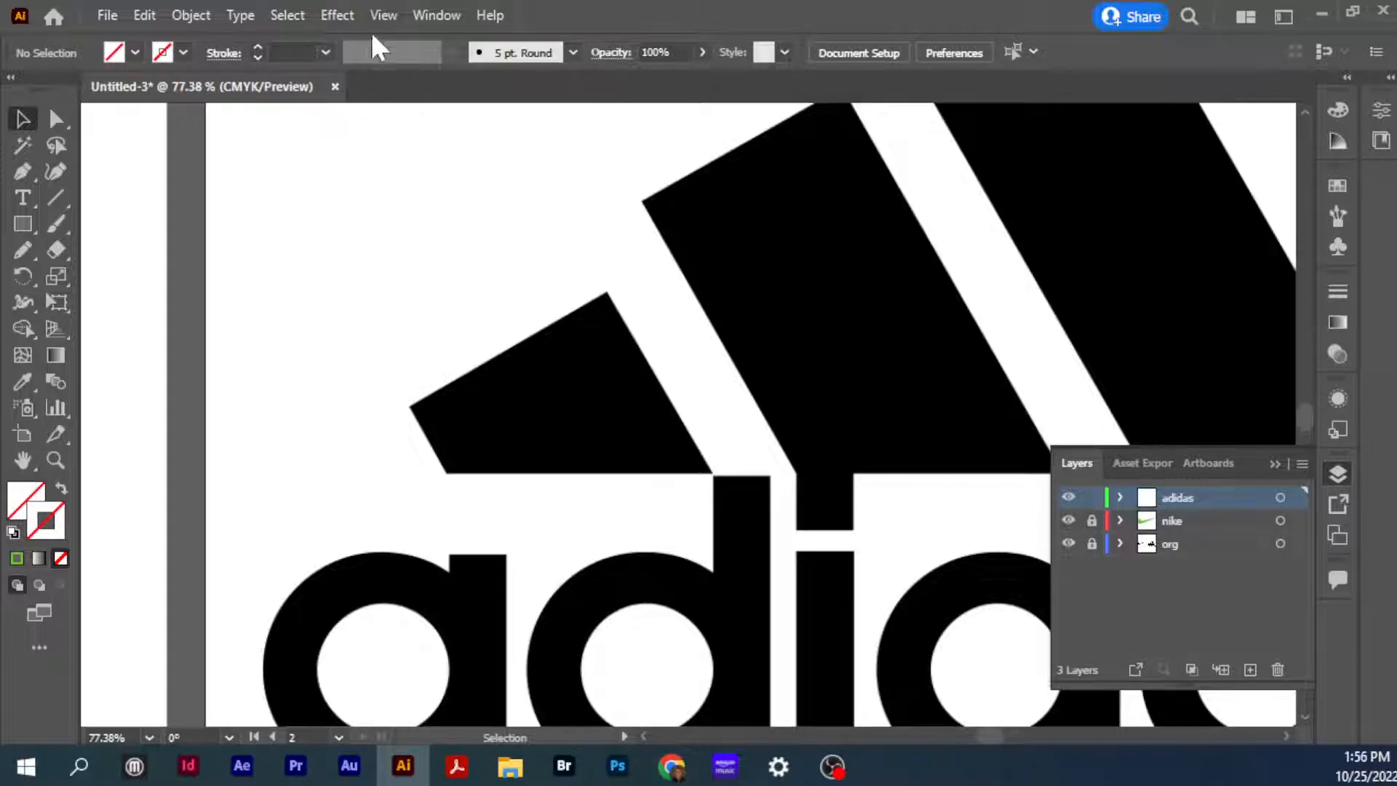
click(382, 13)
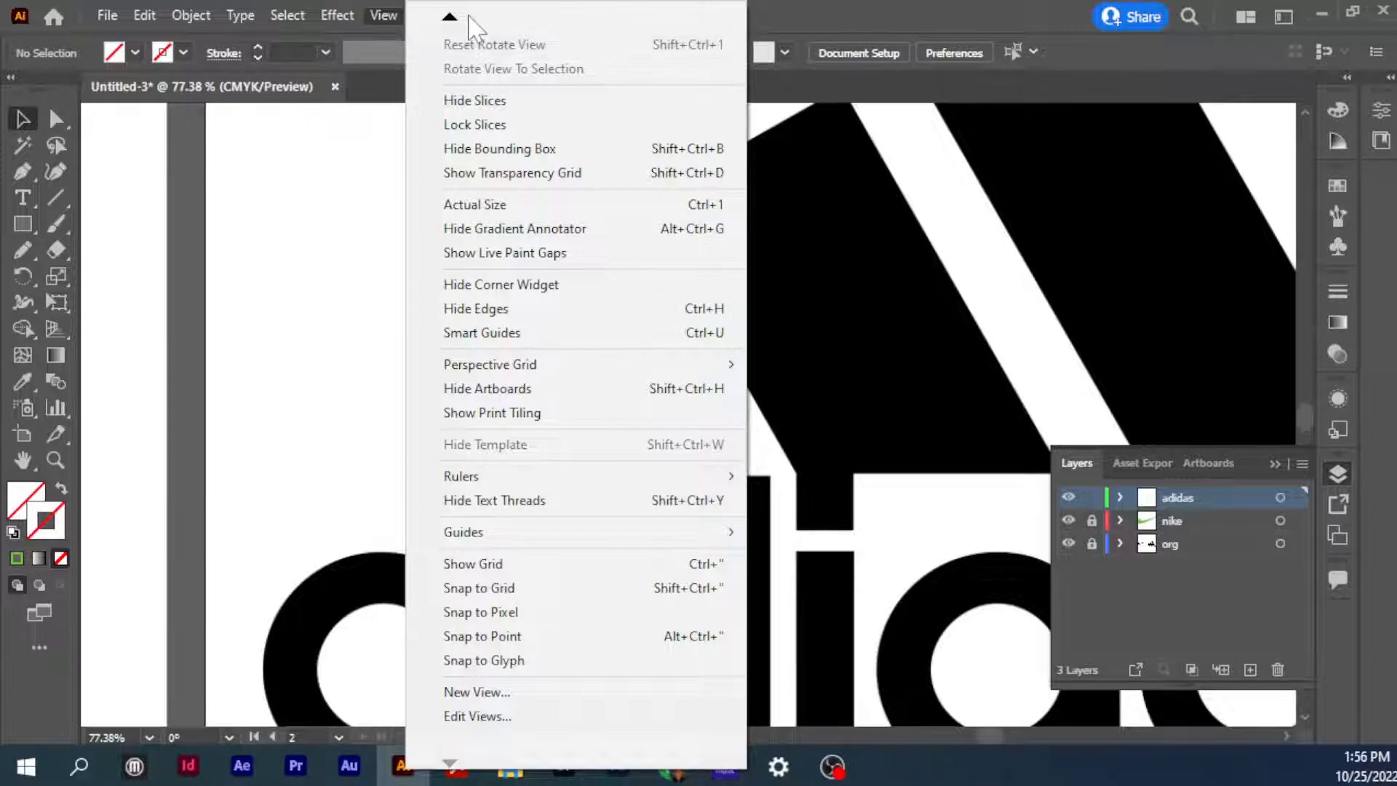
mouse_move(456, 21)
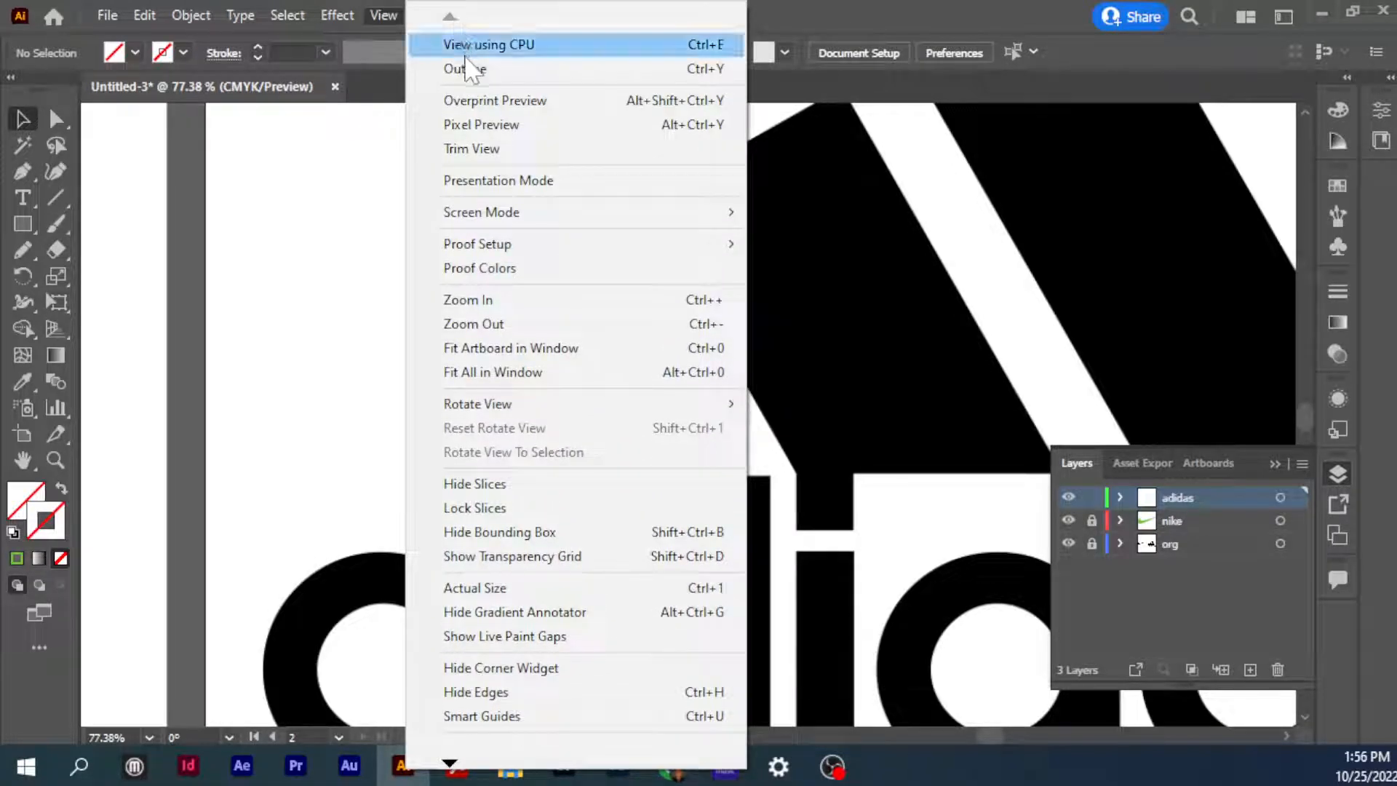
click(468, 68)
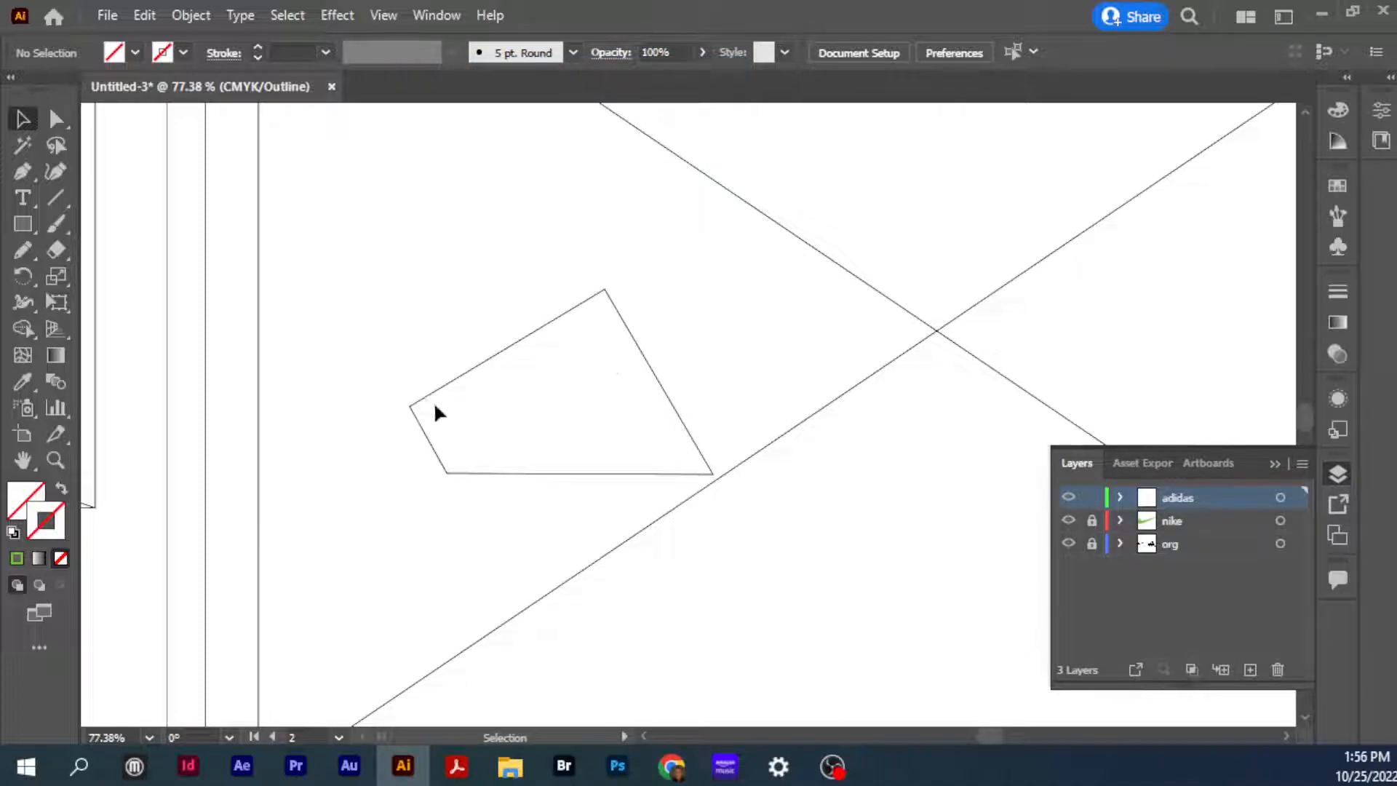
click(381, 17)
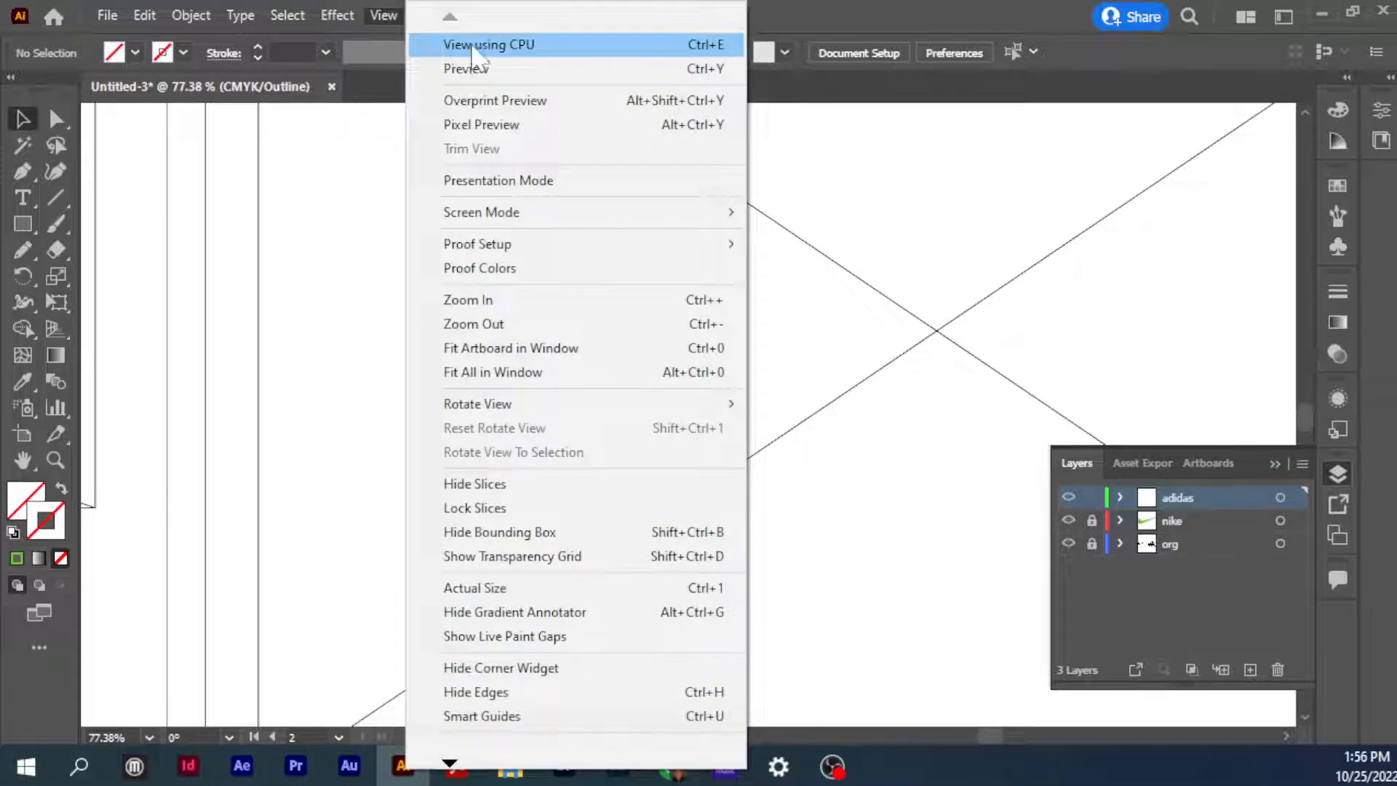
click(477, 70)
Select the traced stripe path and give it a bright magenta stroke colour
drag(327, 273, 751, 517)
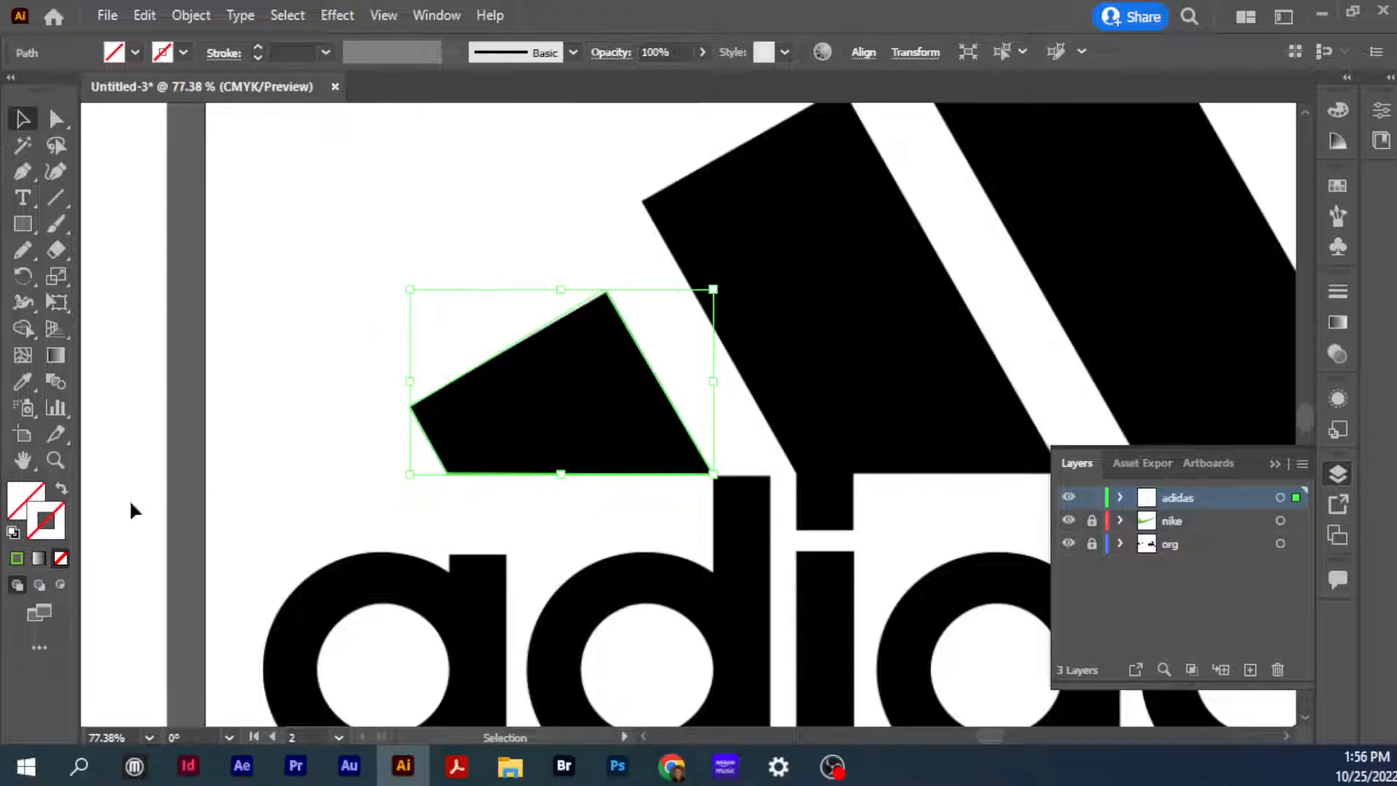
double_click(63, 528)
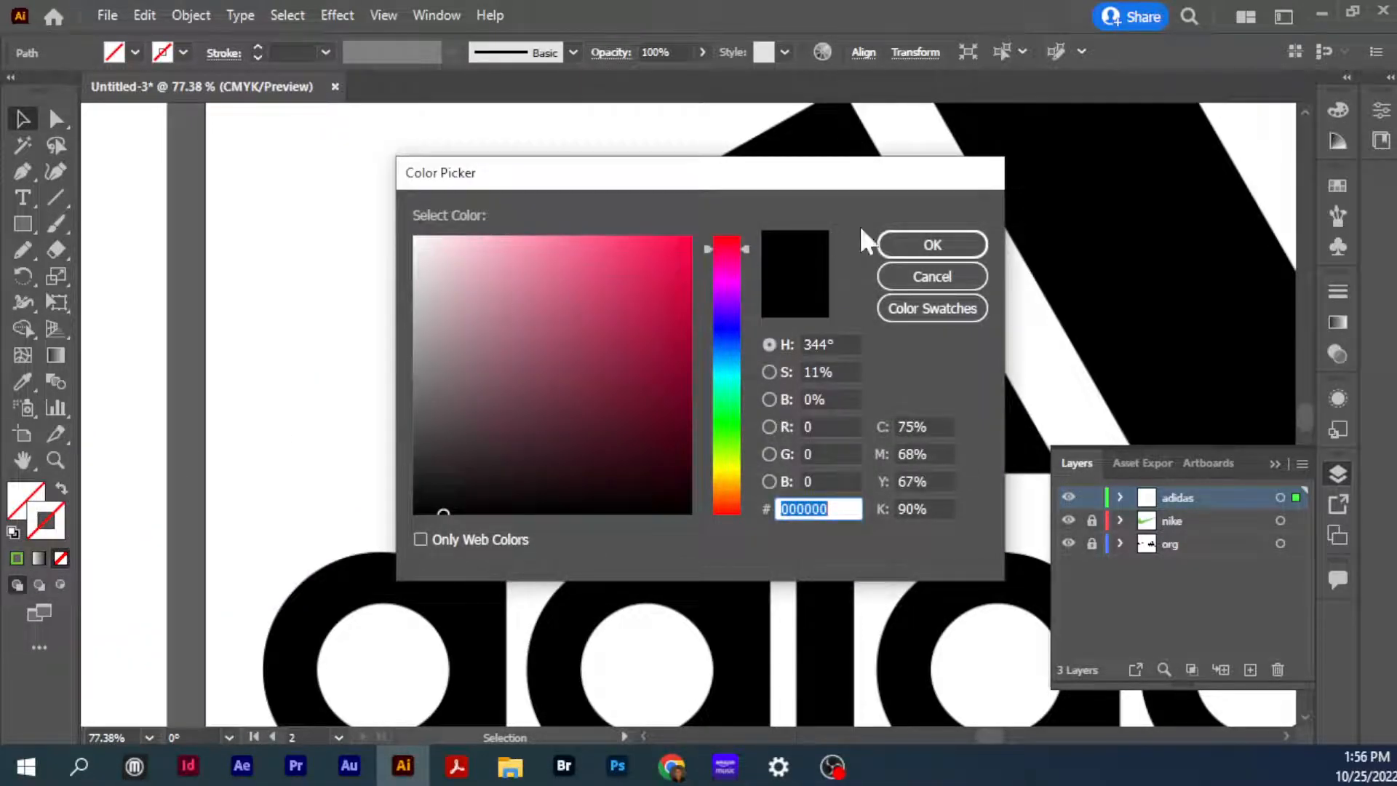
drag(681, 272, 690, 269)
drag(724, 280, 703, 213)
click(902, 245)
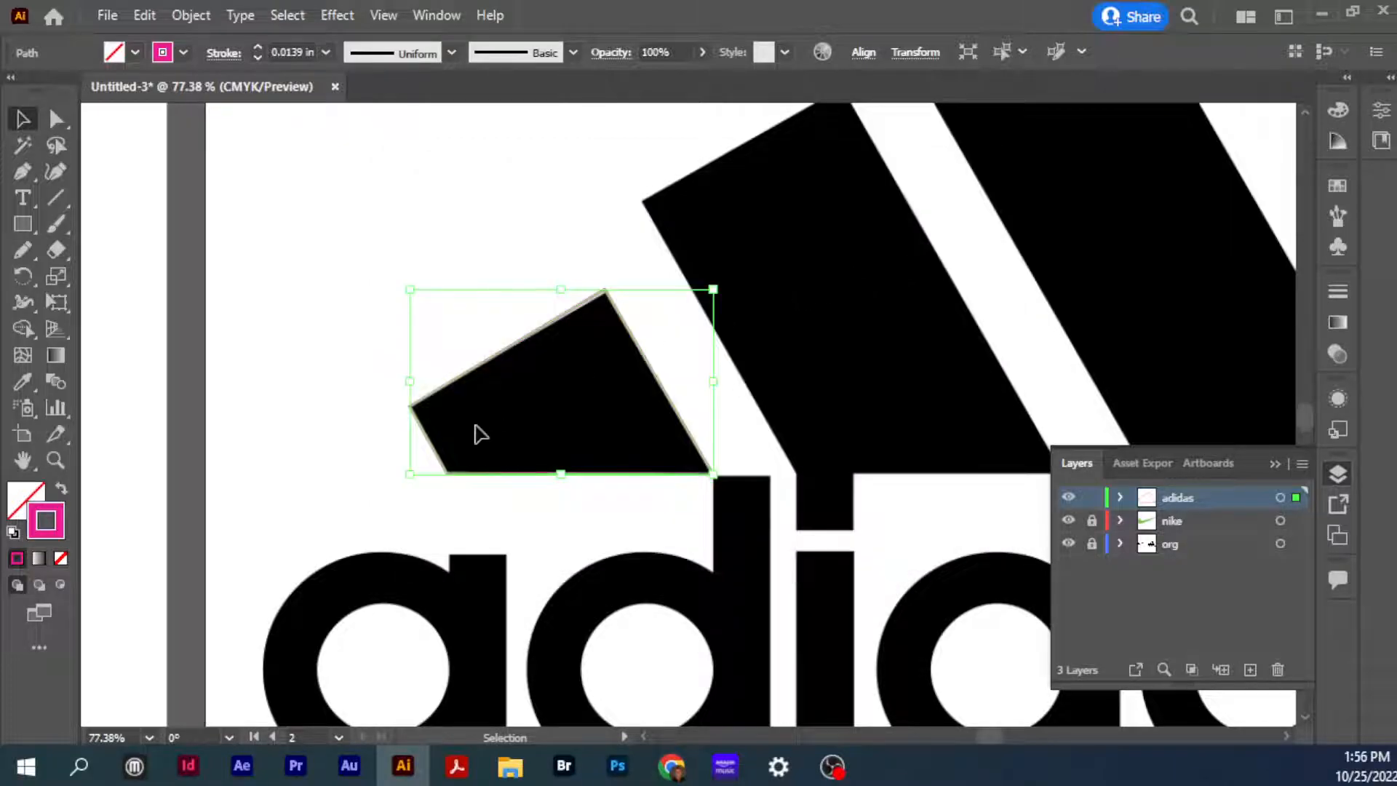
Reselect the traced path and show the full set of stroke options
click(342, 358)
click(452, 393)
click(1337, 292)
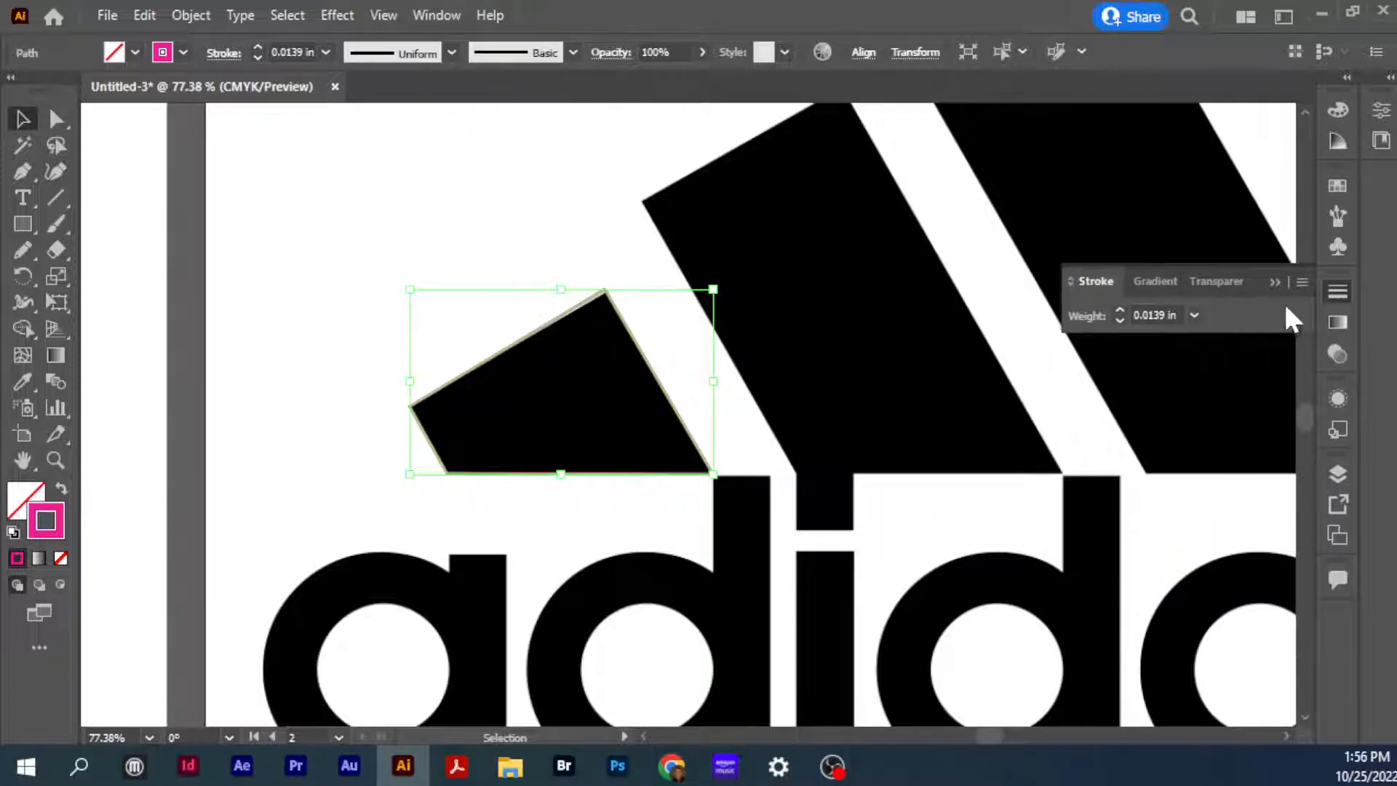
click(1302, 282)
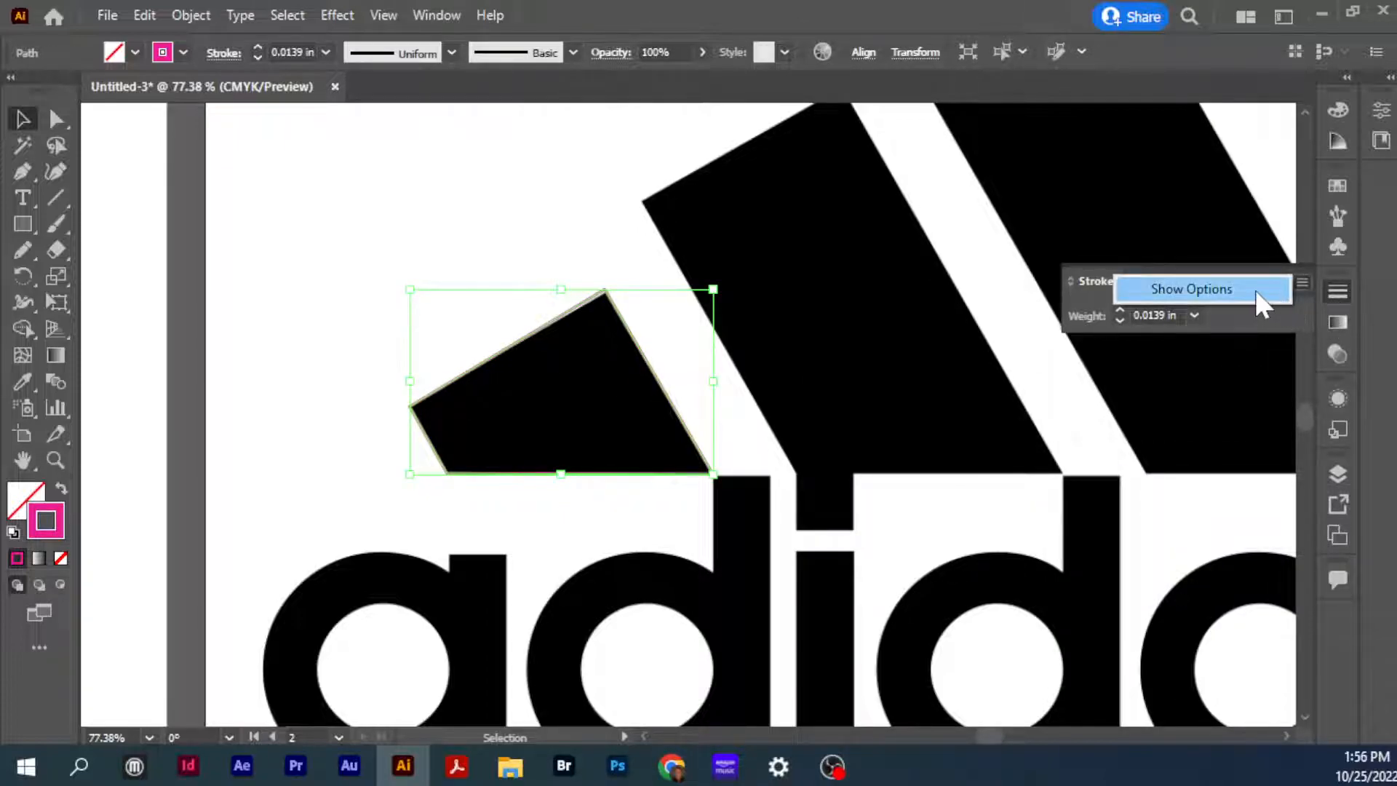
click(1259, 291)
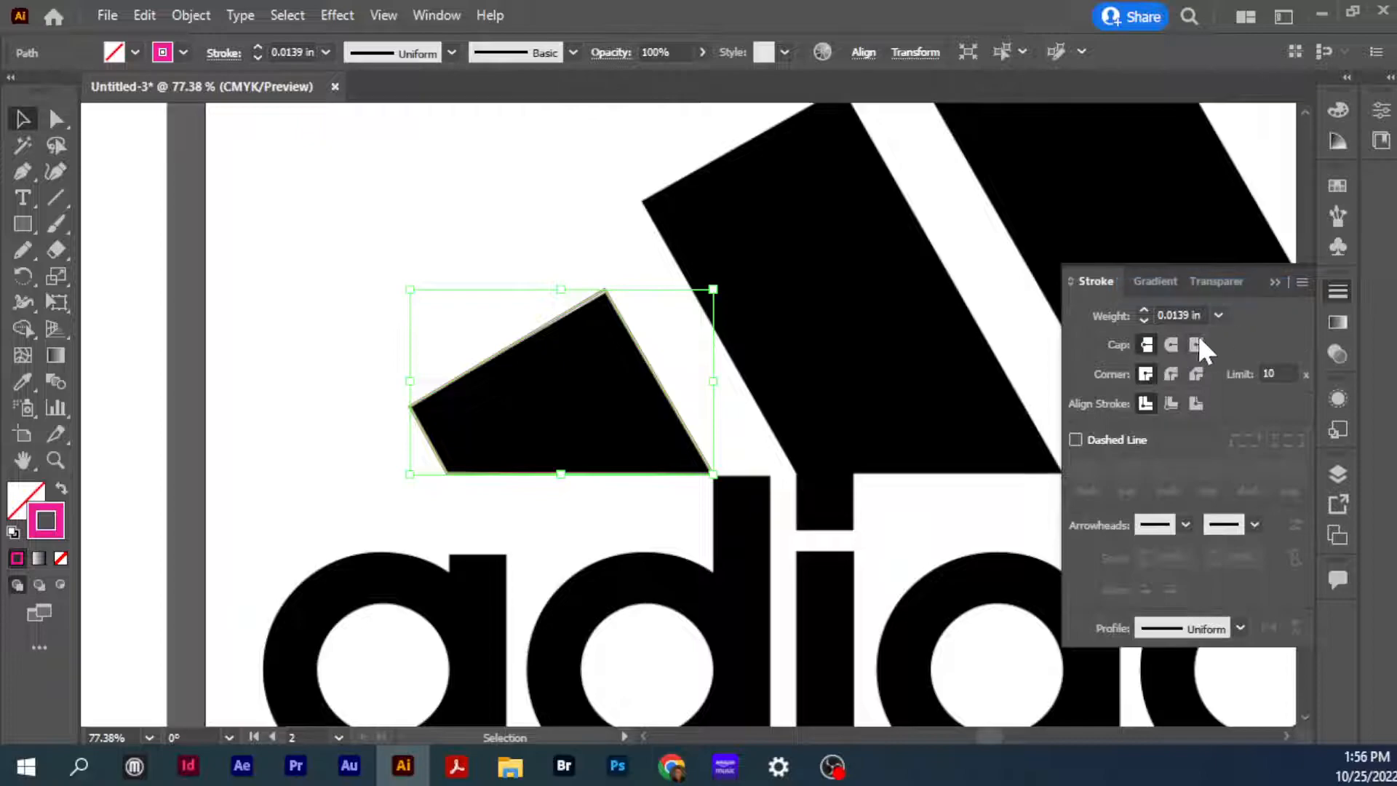
Set the traced path's stroke weight to 0.0156 in and deselect it
click(1146, 309)
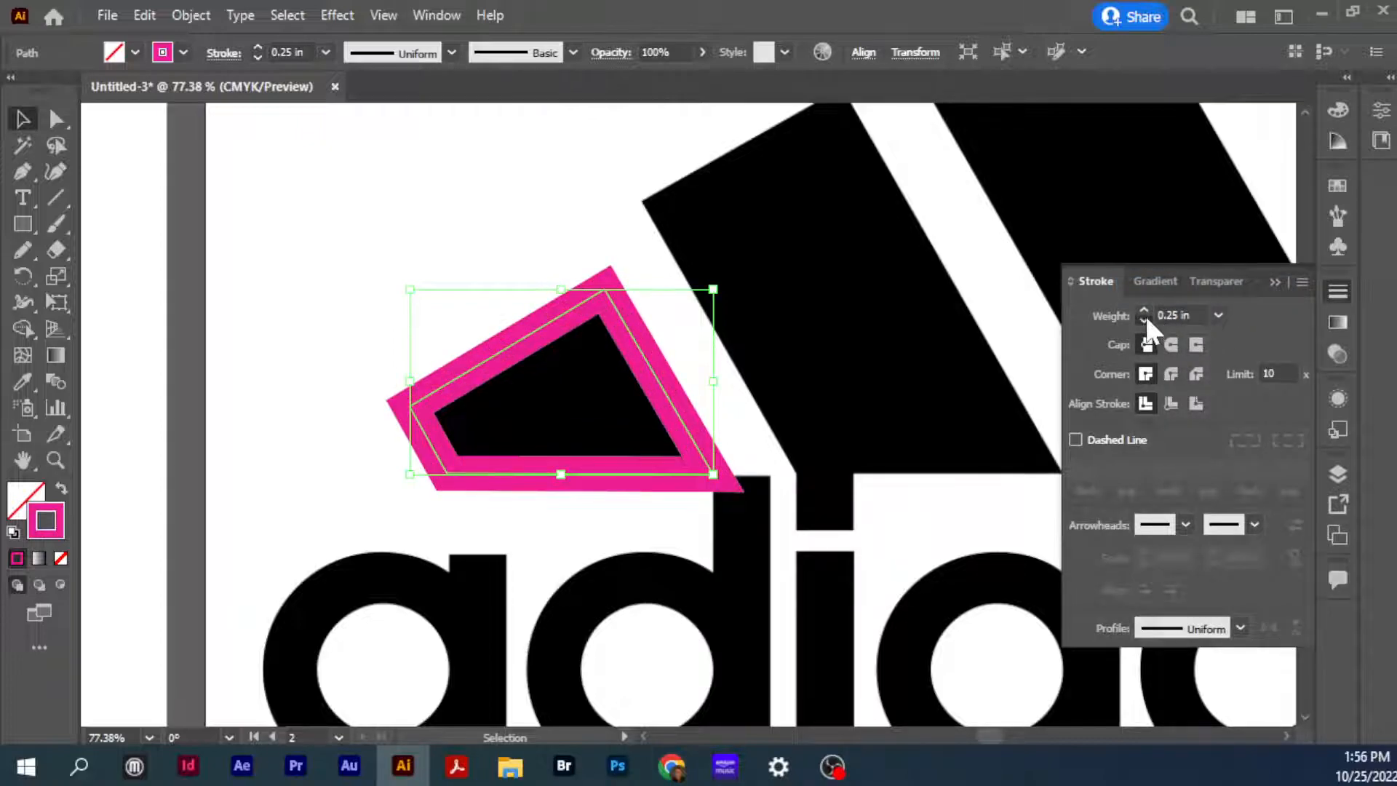
click(1145, 318)
click(1219, 316)
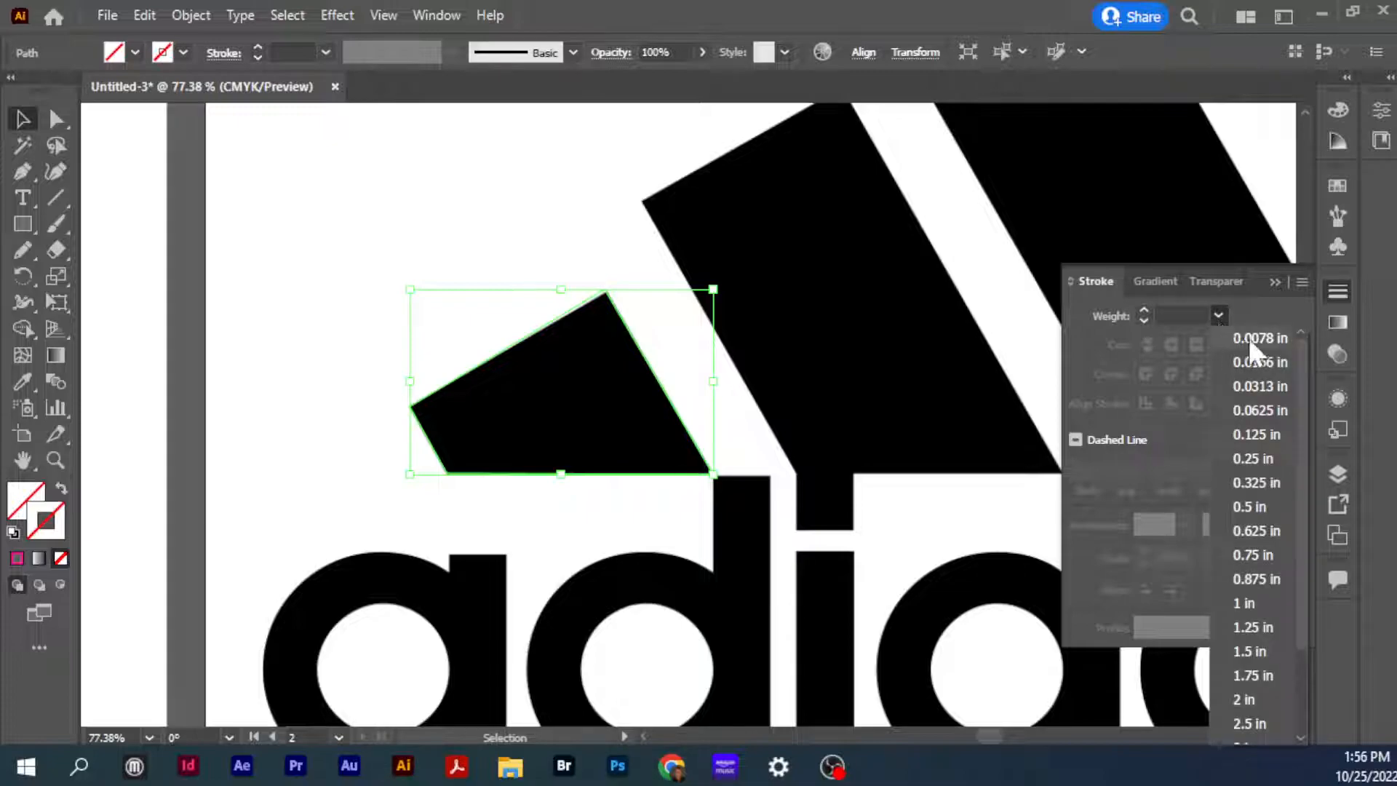
click(1248, 336)
click(1219, 316)
click(1229, 357)
click(608, 247)
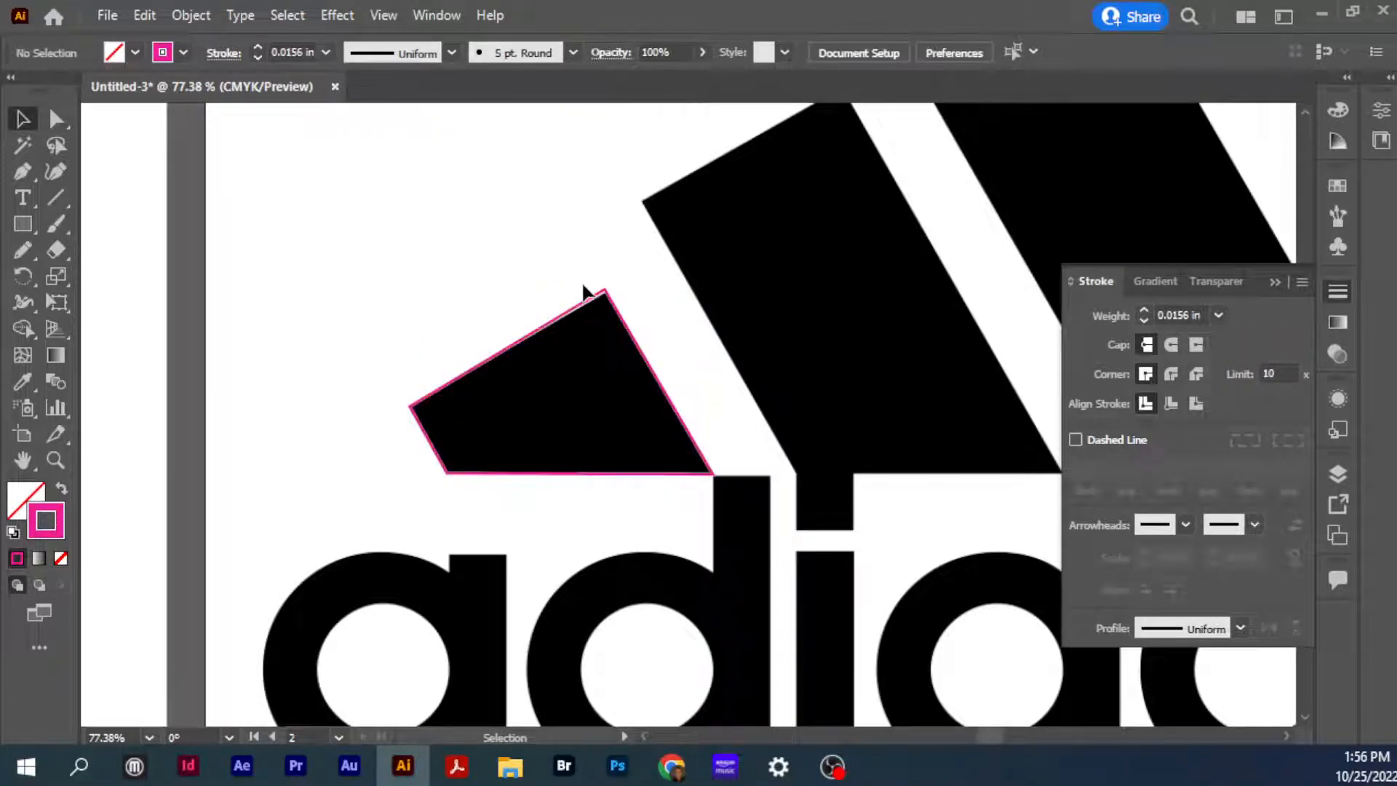
Move the path's top anchor point onto the smallest stripe's upper corner, and swap the magenta stroke to the fill
drag(559, 243, 753, 357)
click(52, 121)
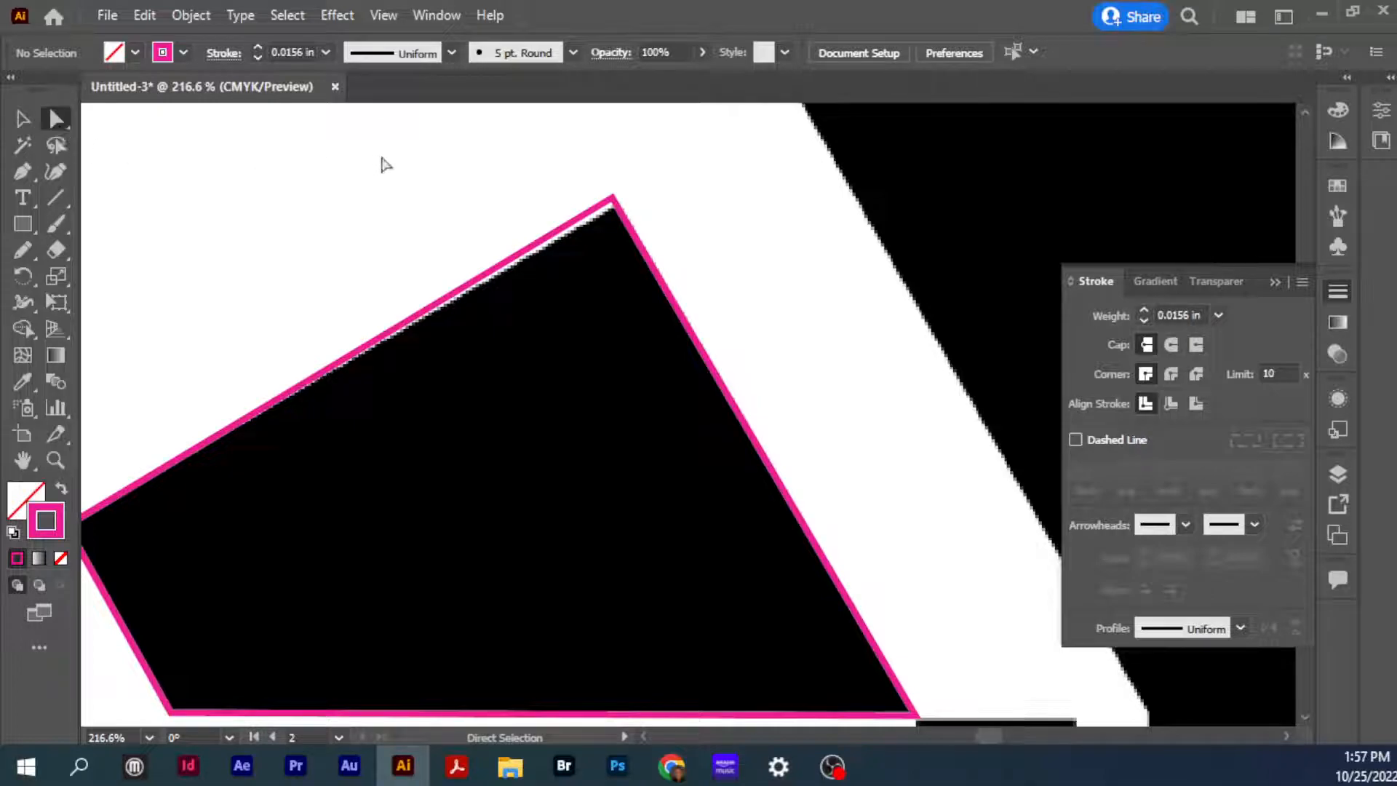
drag(562, 253, 663, 196)
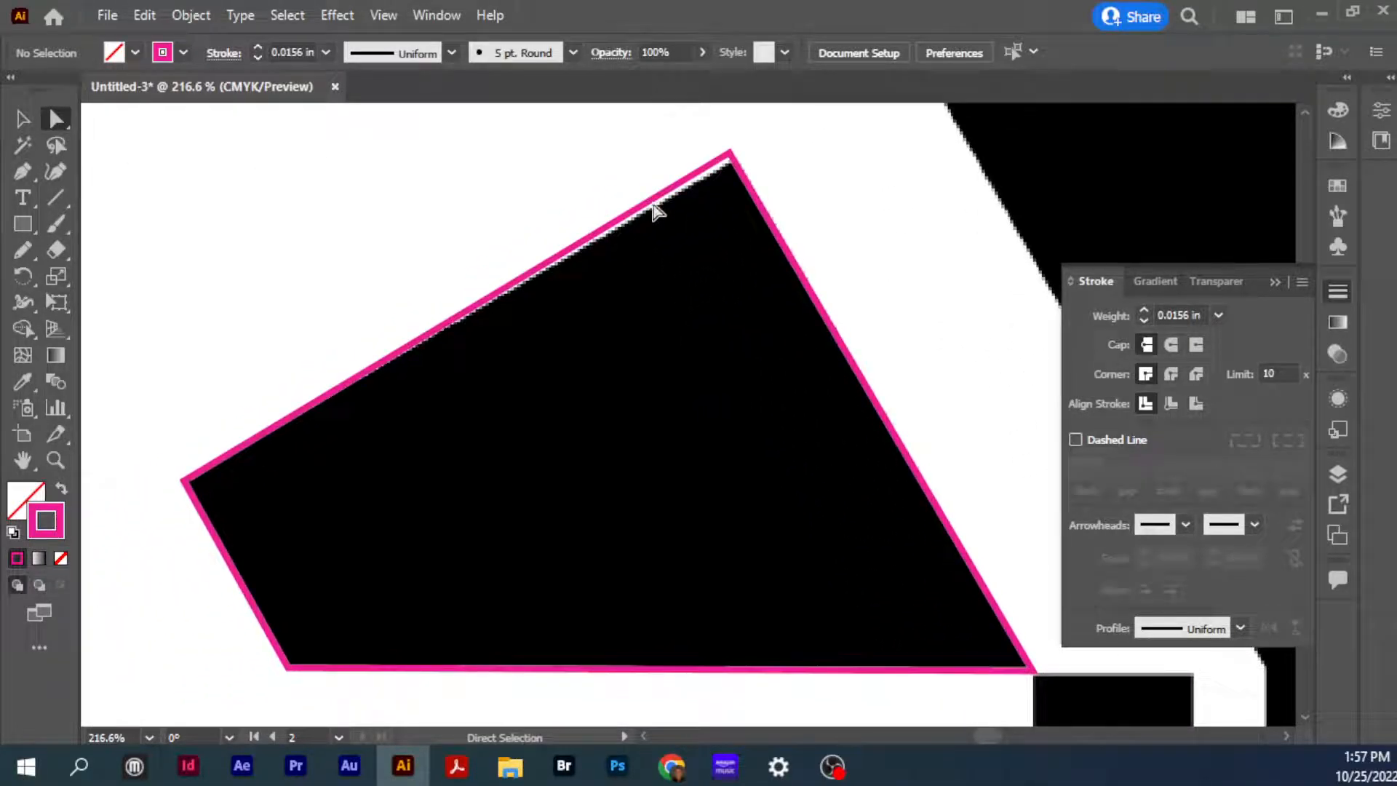
click(653, 211)
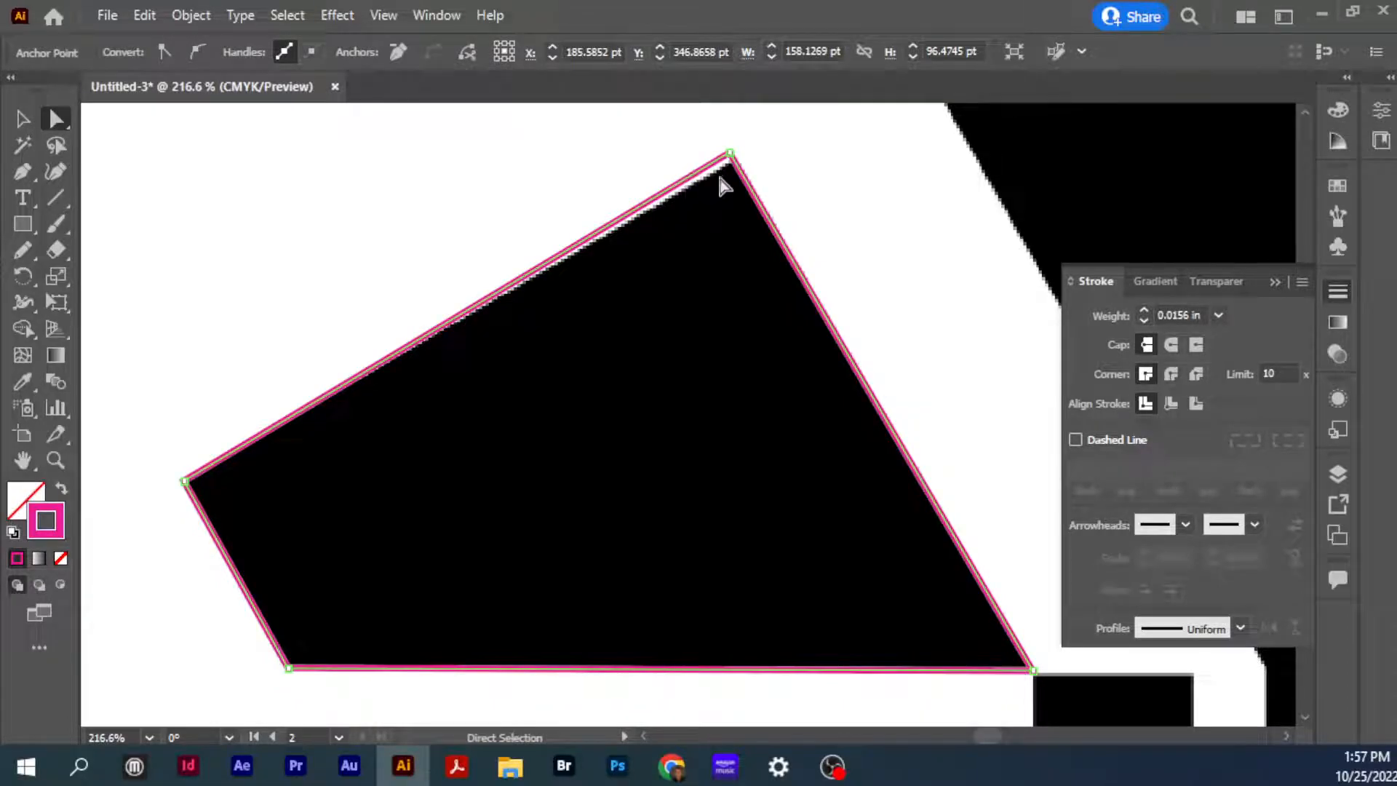
click(729, 154)
drag(698, 173, 739, 206)
key(ctrl+z)
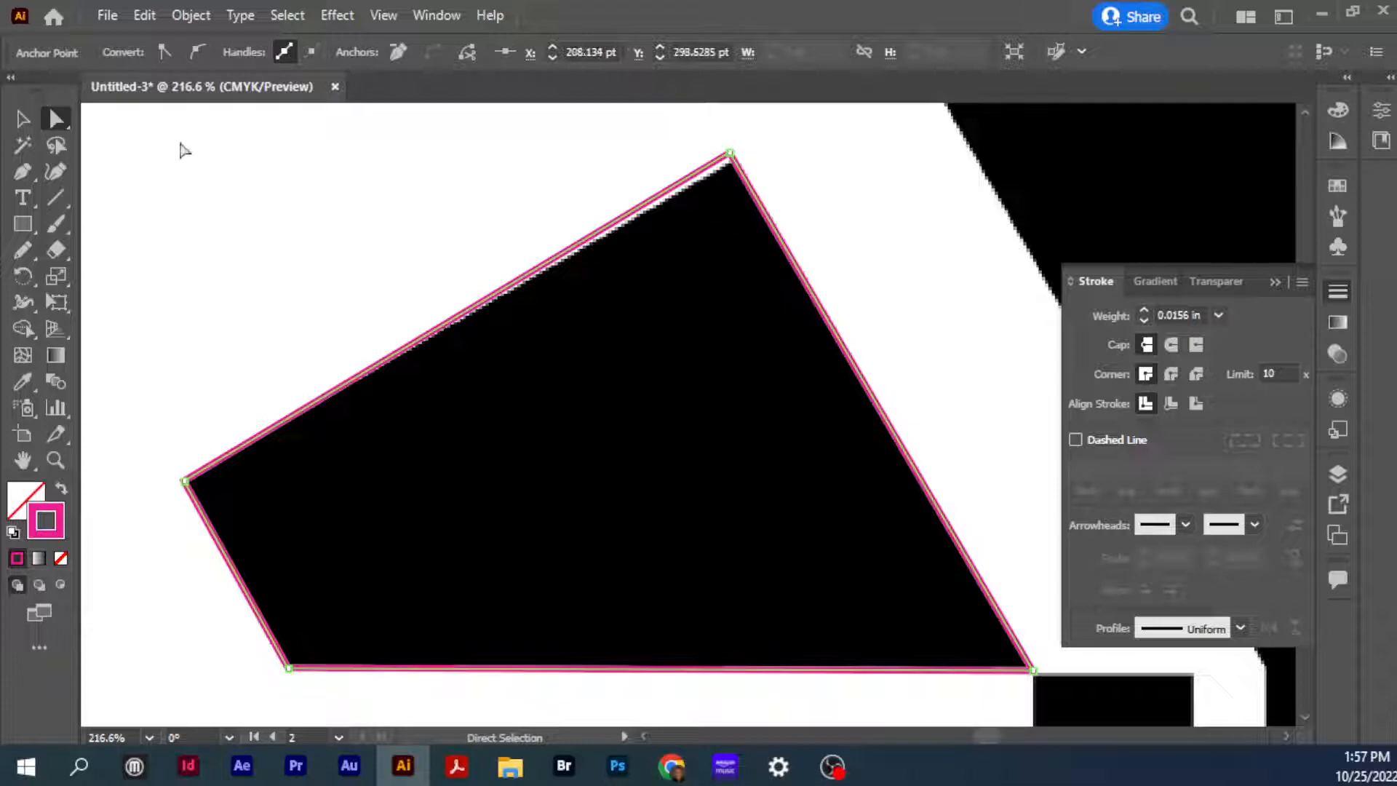
click(730, 155)
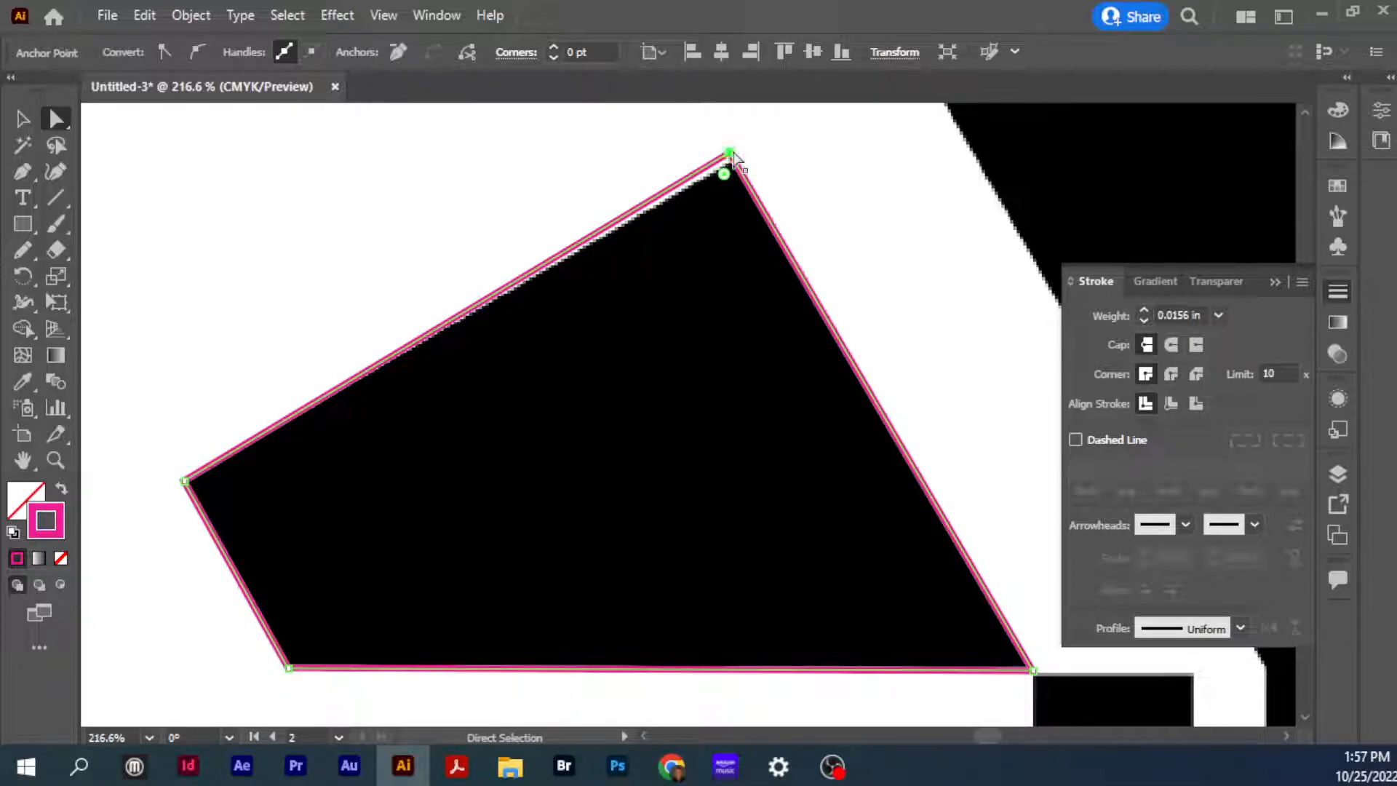
mouse_move(731, 154)
mouse_down()
mouse_move(655, 154)
mouse_move(736, 158)
mouse_up()
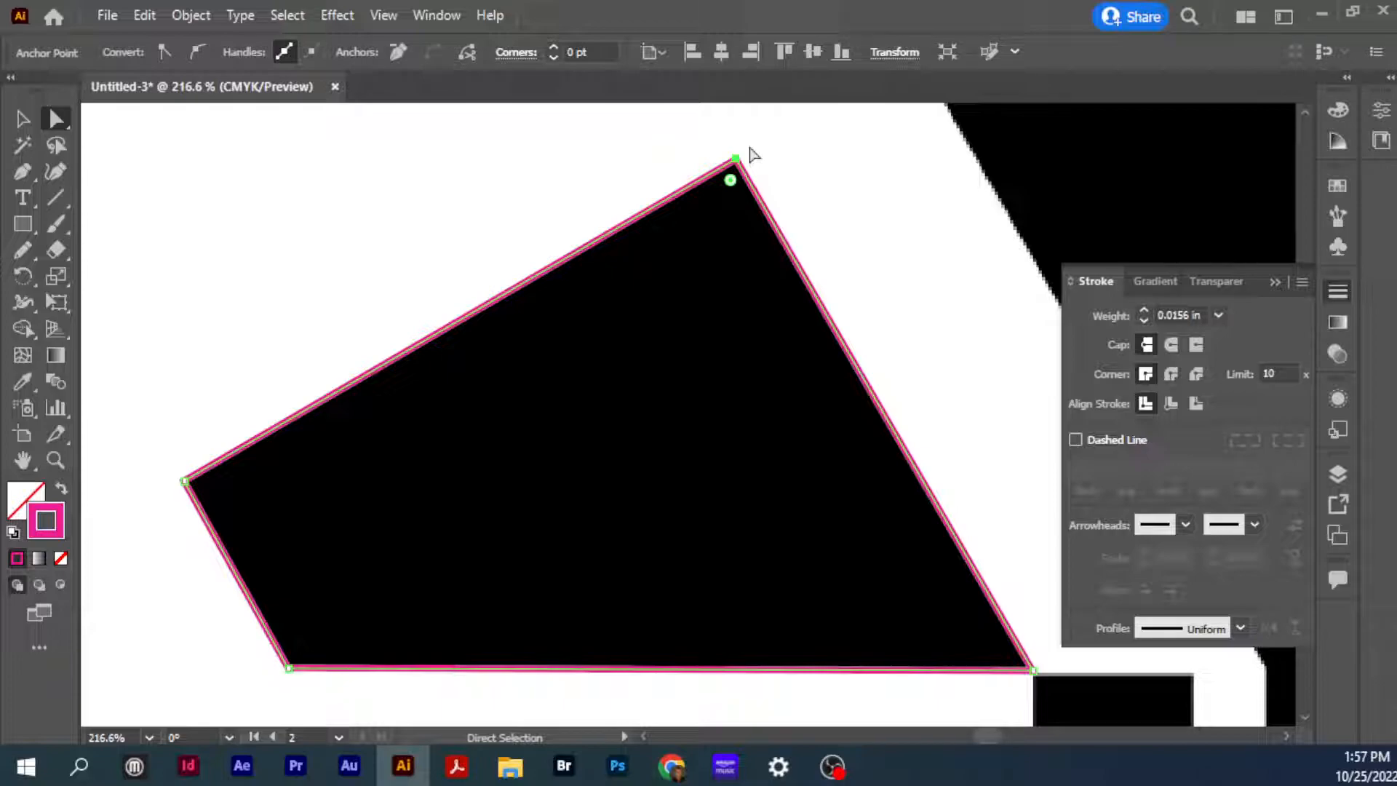
click(62, 493)
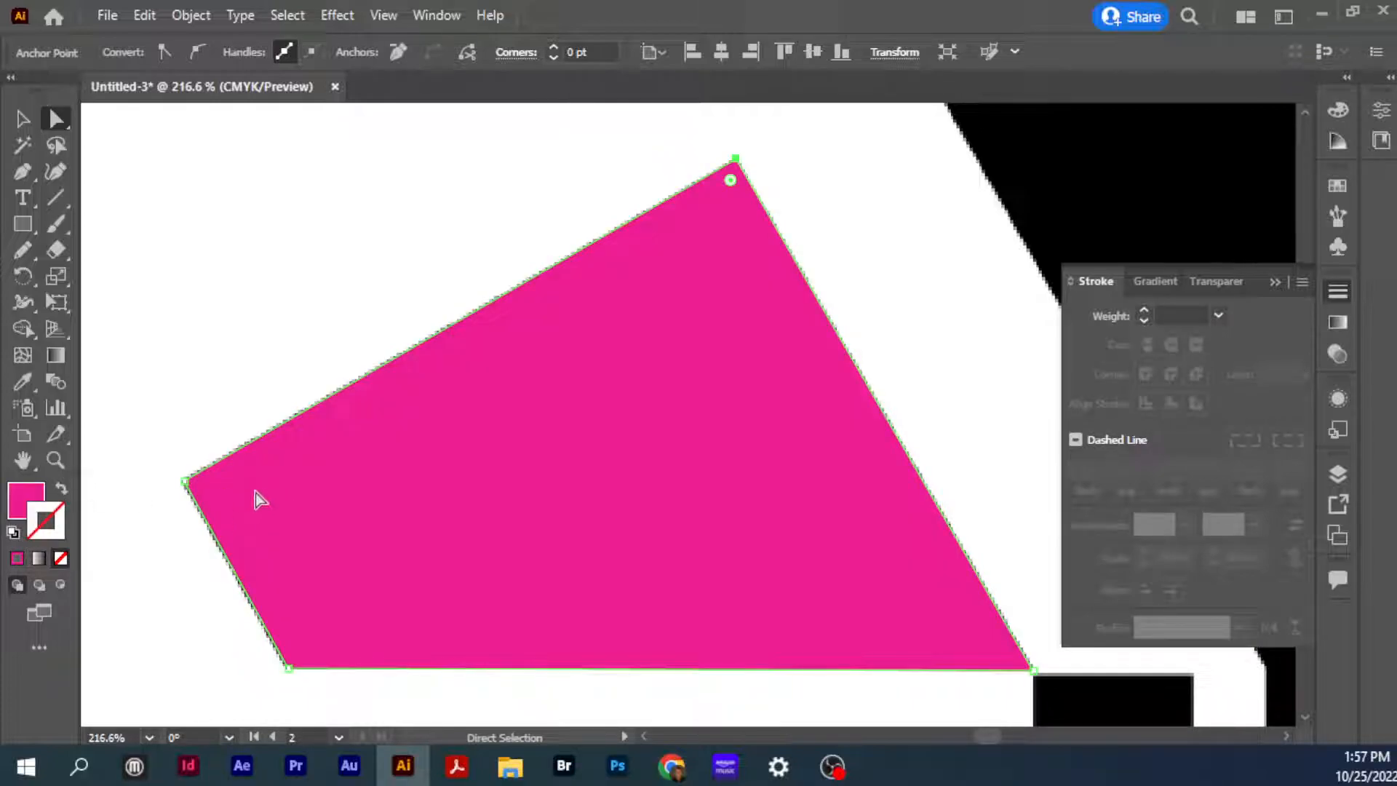
Duplicate the magenta stripe shape horizontally onto the base of the middle stripe
ctrl+alt+click(456, 468)
ctrl+alt+click(616, 460)
ctrl+alt+click(695, 459)
ctrl+alt+click(696, 459)
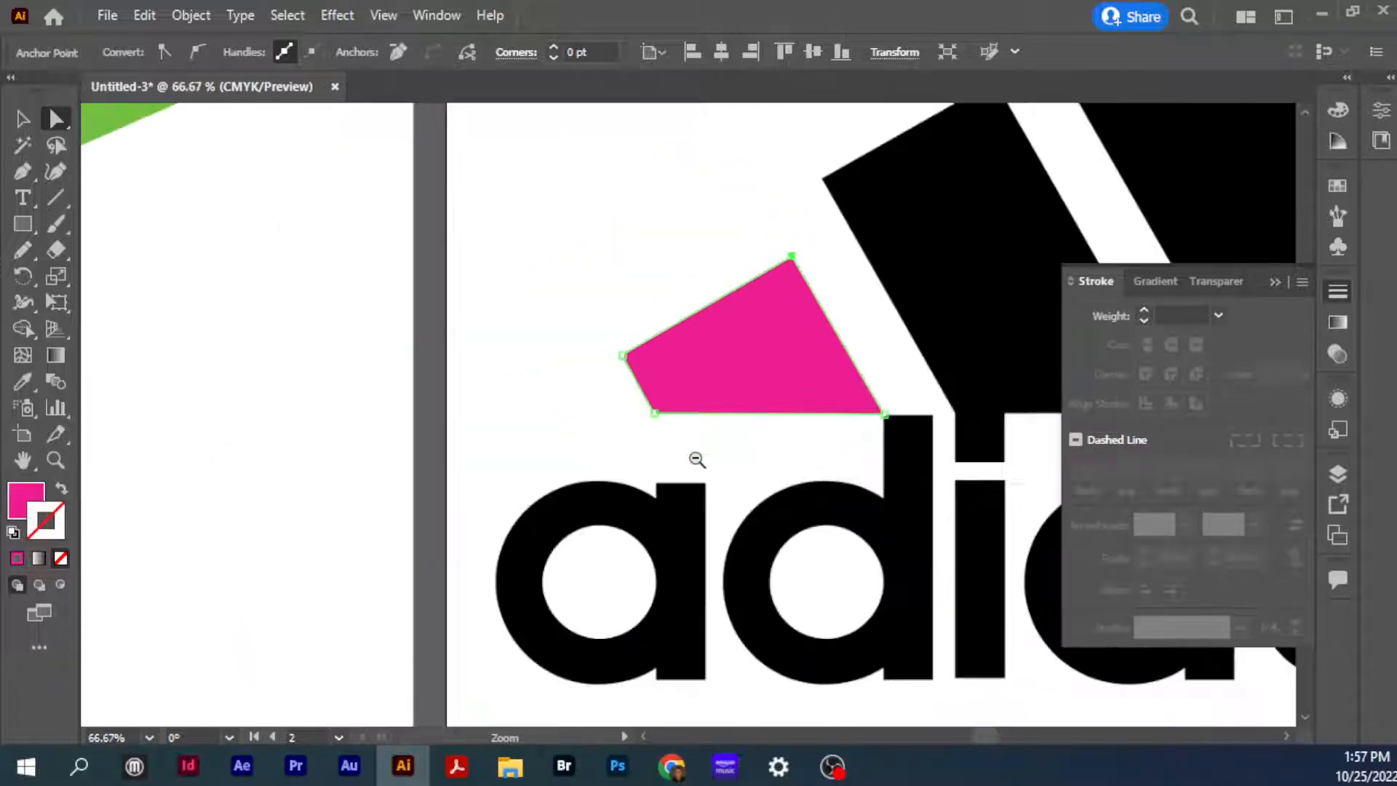
drag(779, 403, 422, 555)
click(22, 119)
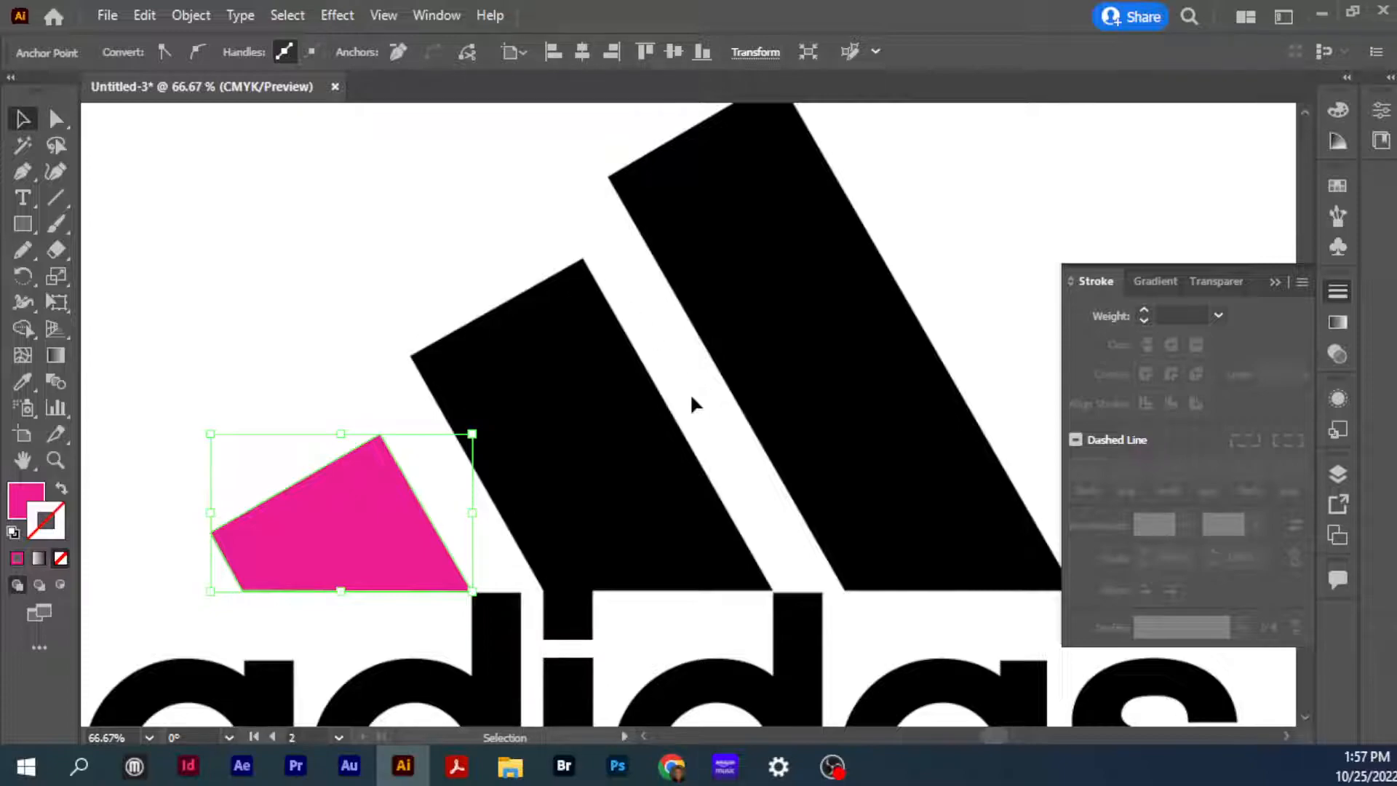
click(399, 545)
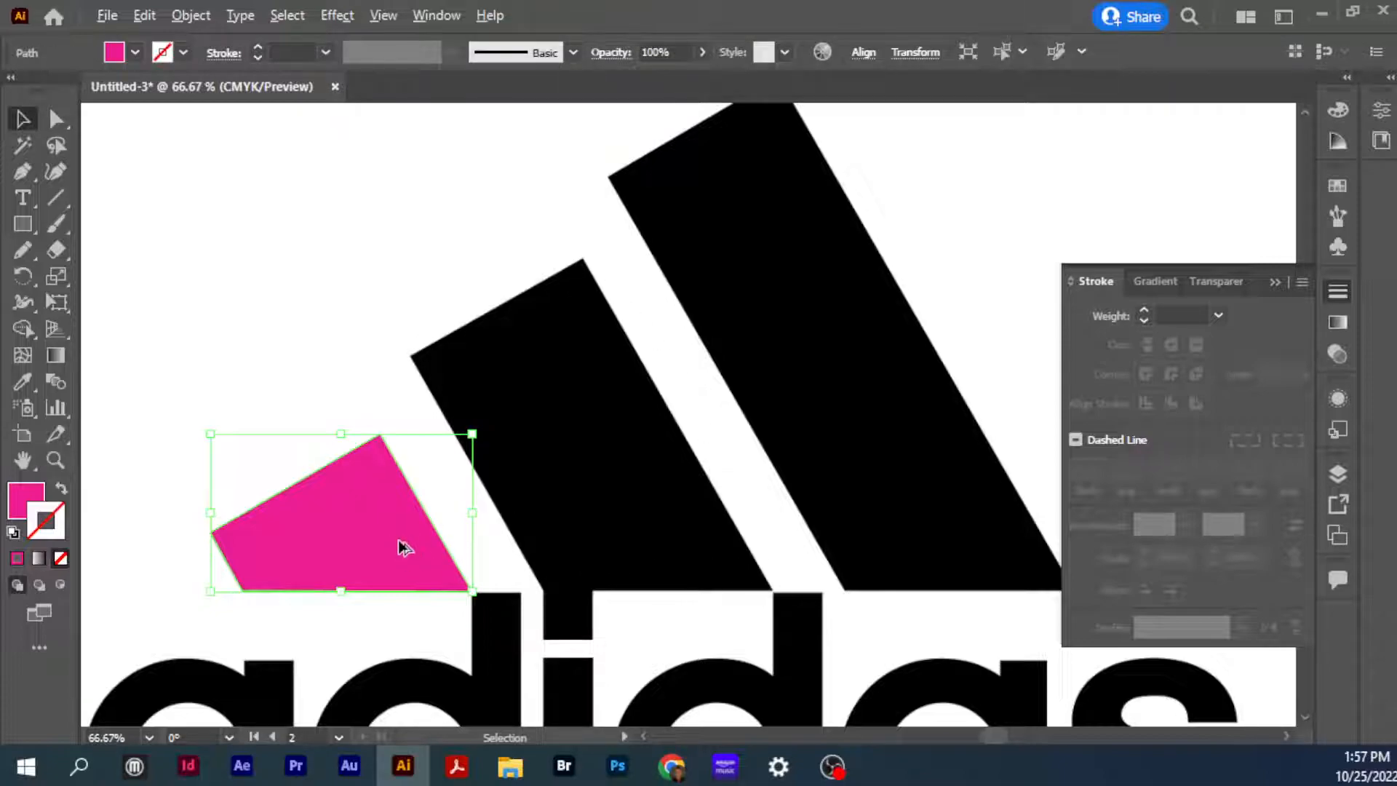
drag(393, 550, 692, 546)
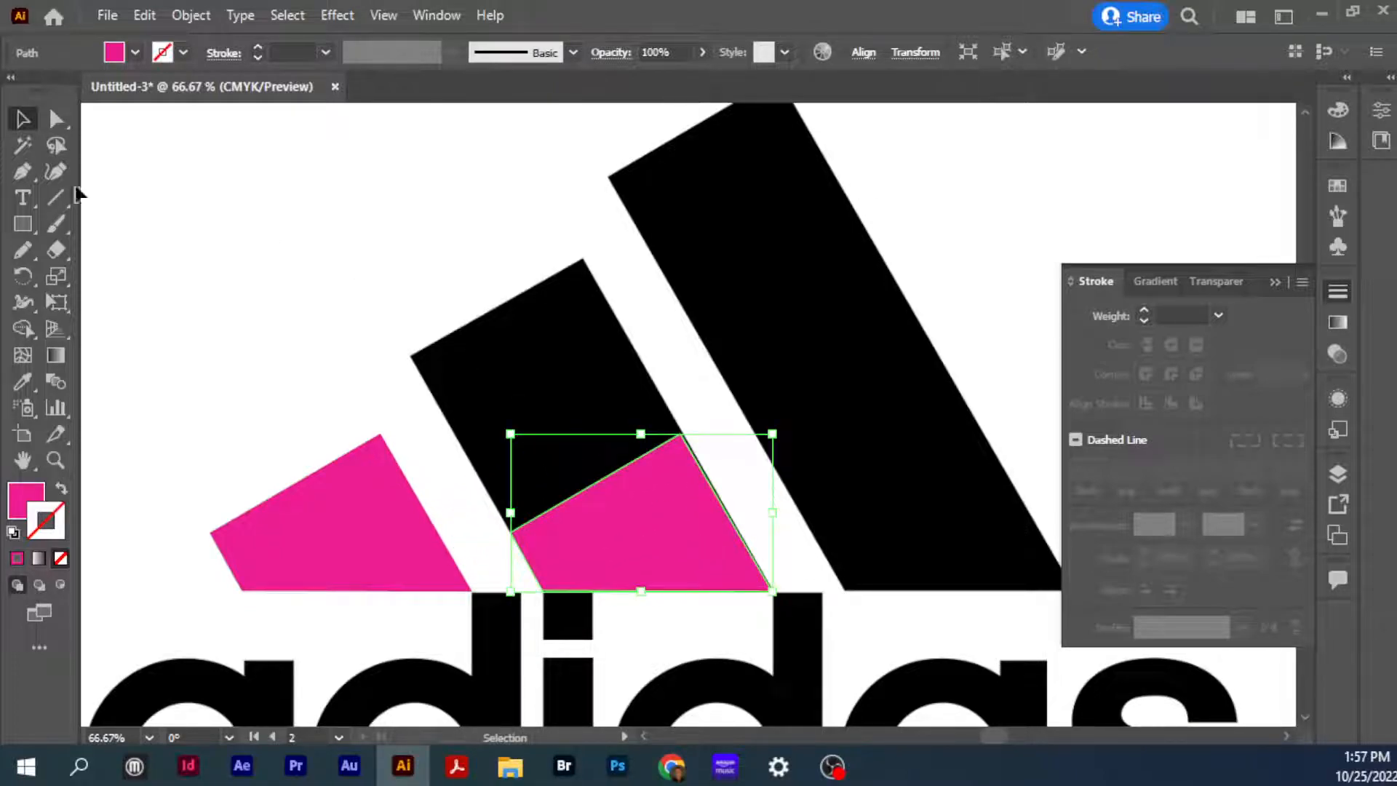
Stretch the duplicated shape's two upper anchor points together up to the top corners of the middle stripe
click(59, 120)
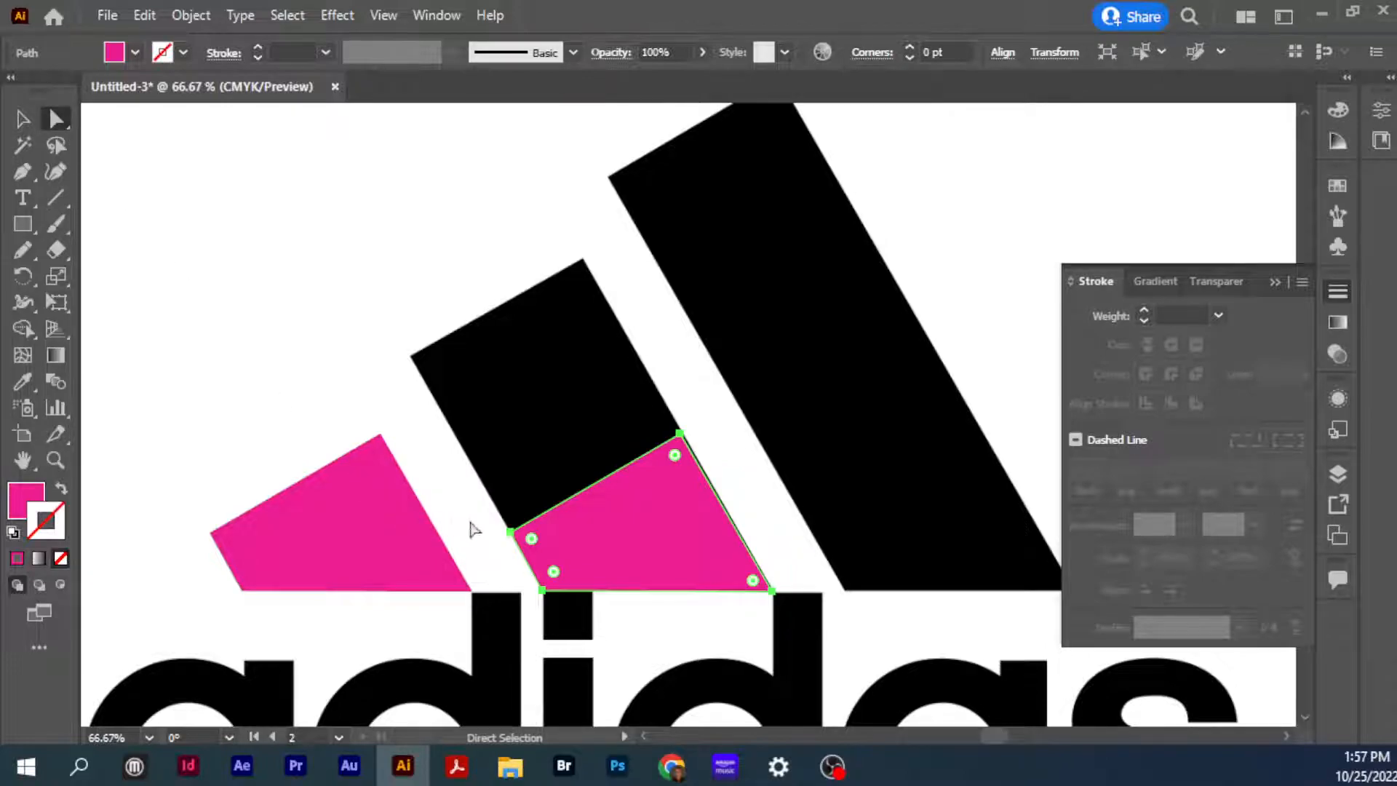
click(511, 533)
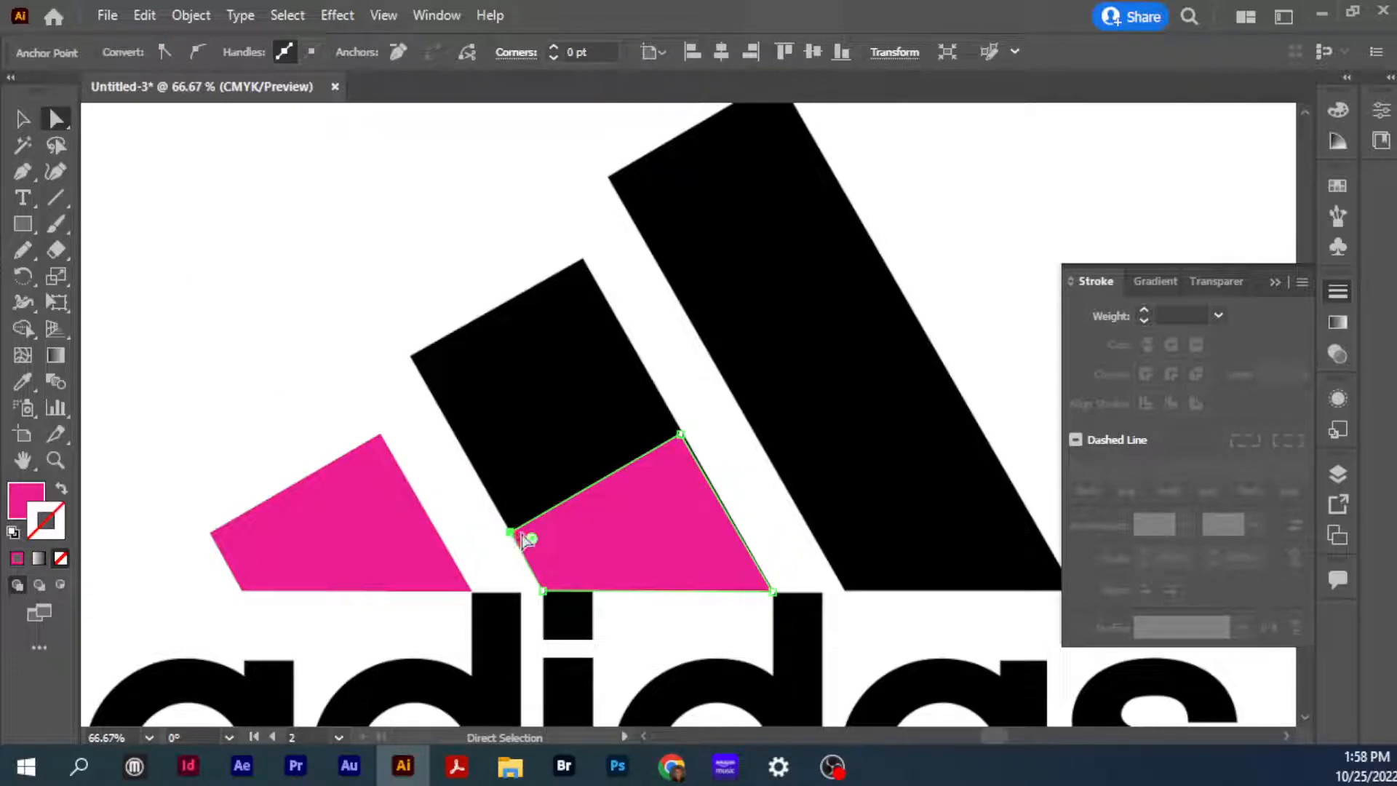
shift+click(679, 435)
drag(679, 435, 581, 264)
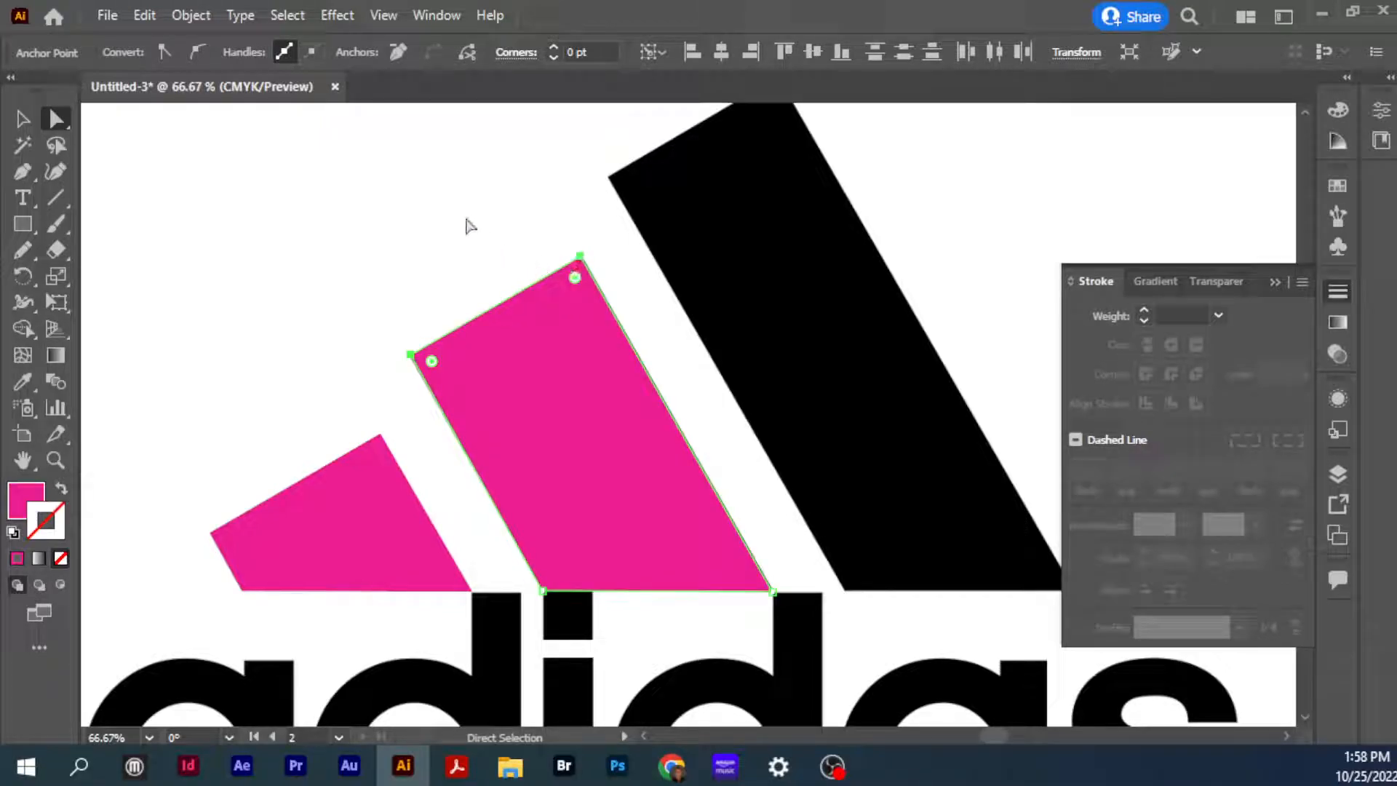
Duplicate the magenta middle stripe onto the tallest stripe's base, extend the copy's two upper anchor points to that stripe's top corners, and deselect it
click(23, 118)
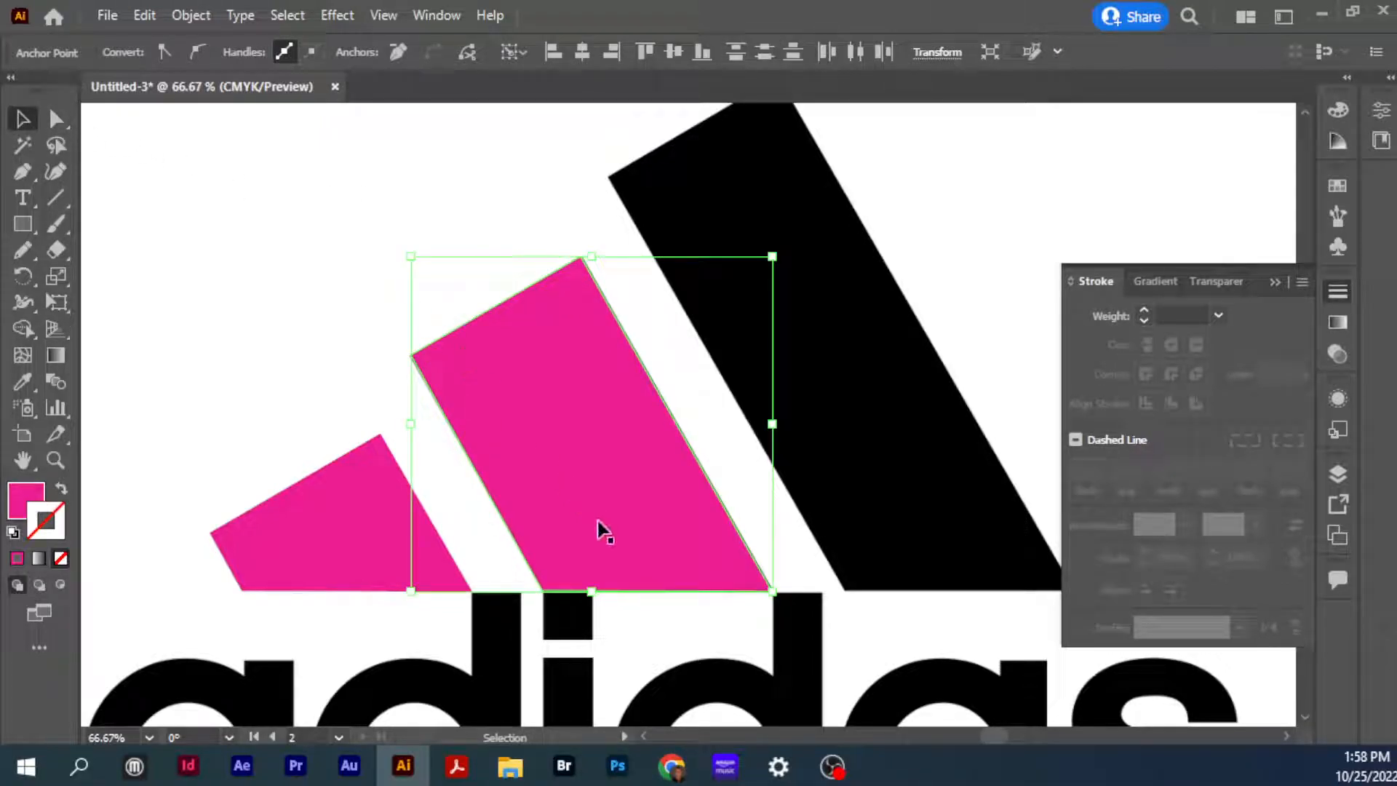
drag(667, 537, 972, 535)
click(56, 118)
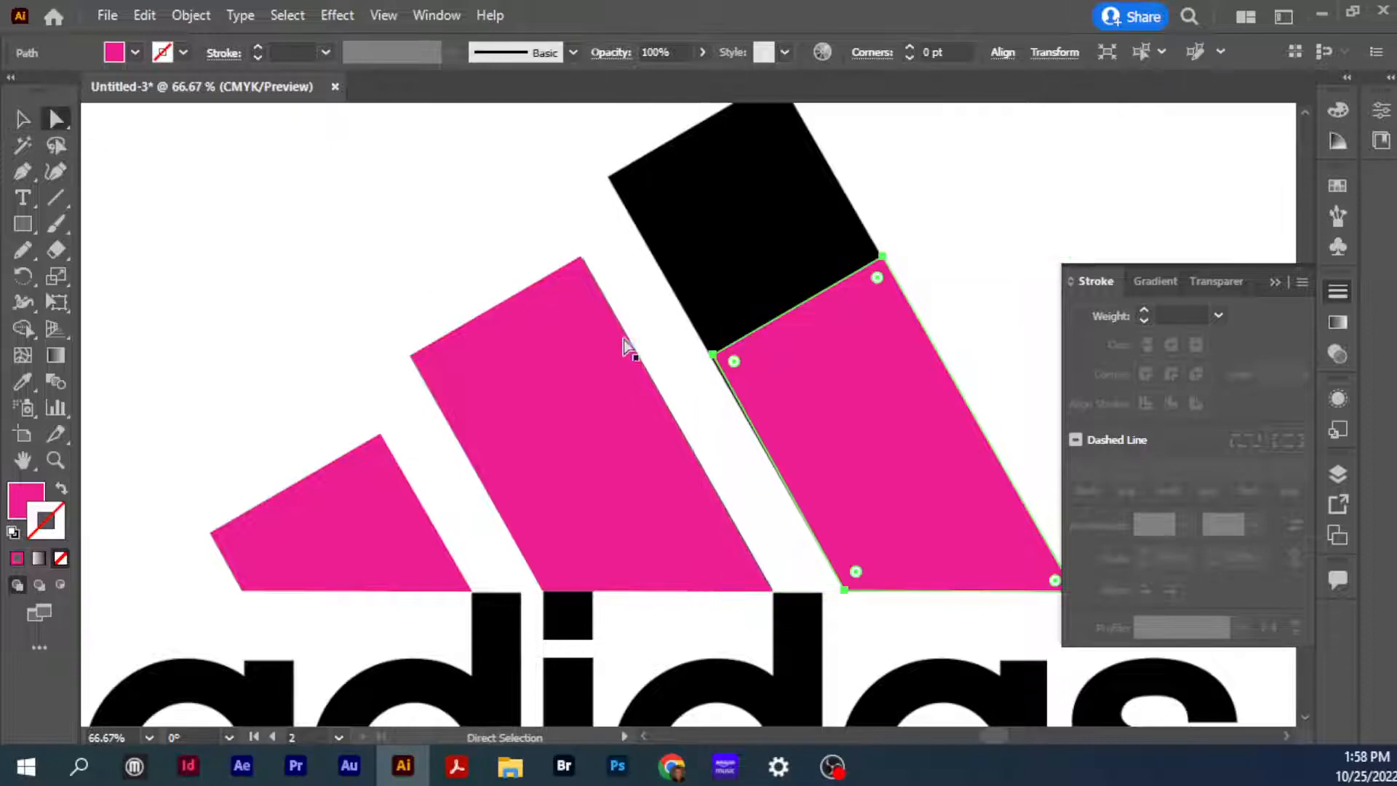
click(713, 357)
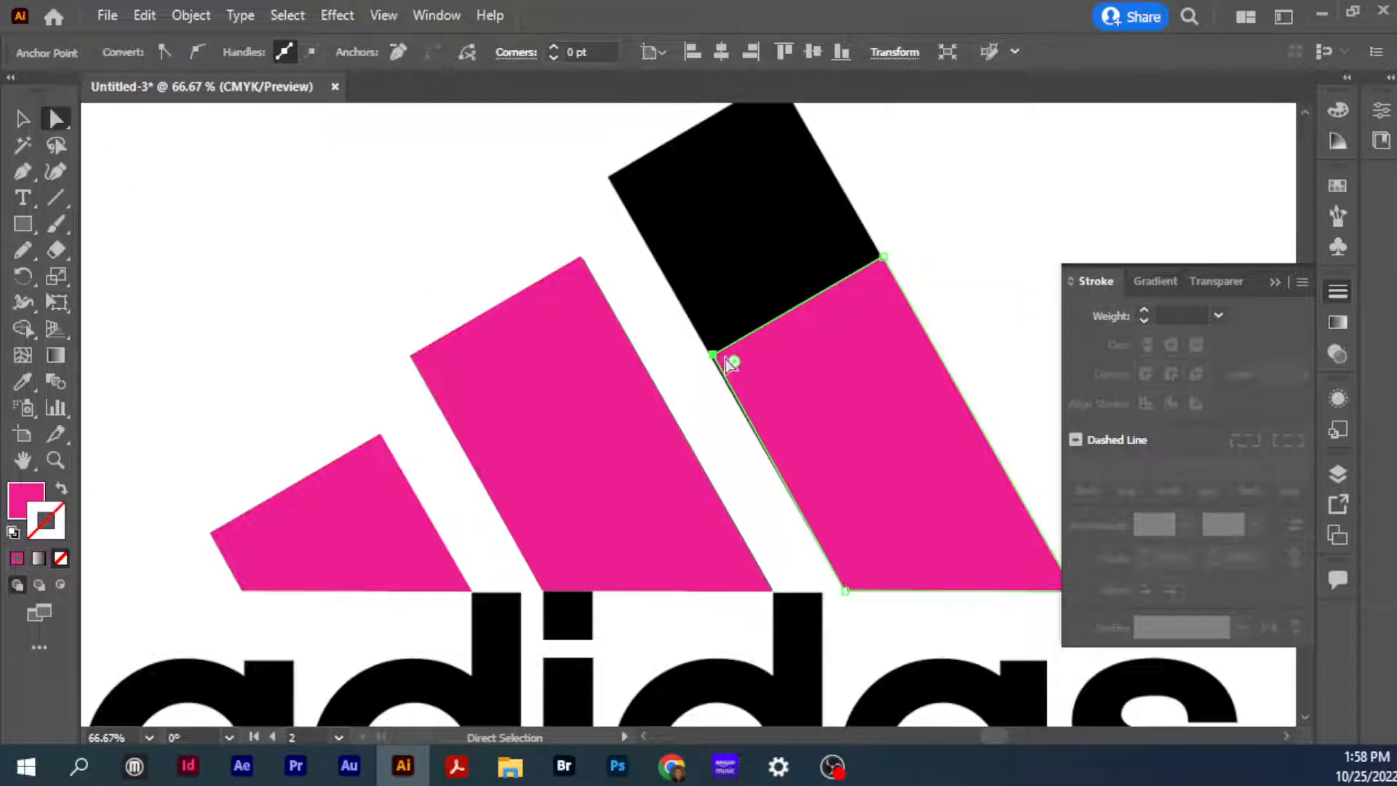
shift+click(881, 257)
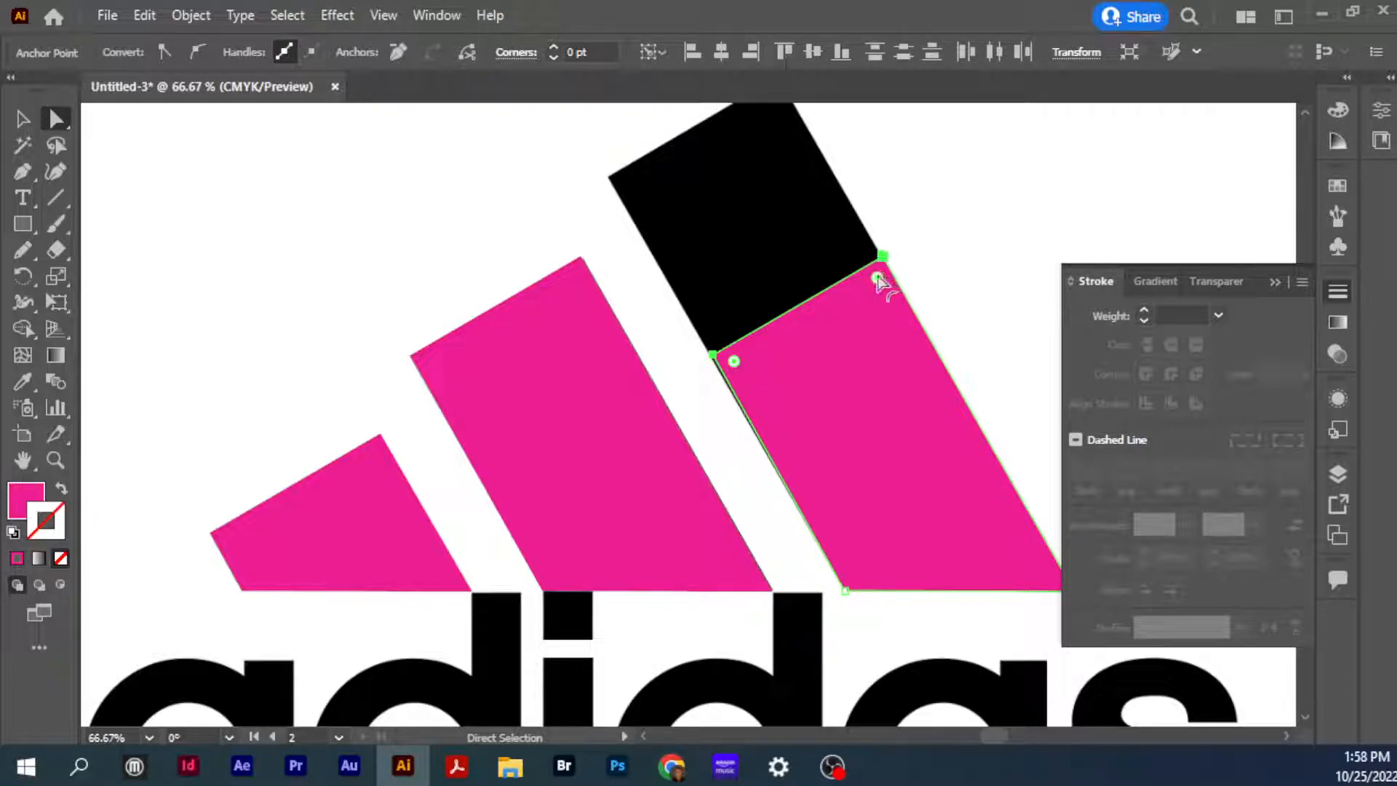
drag(882, 256, 778, 517)
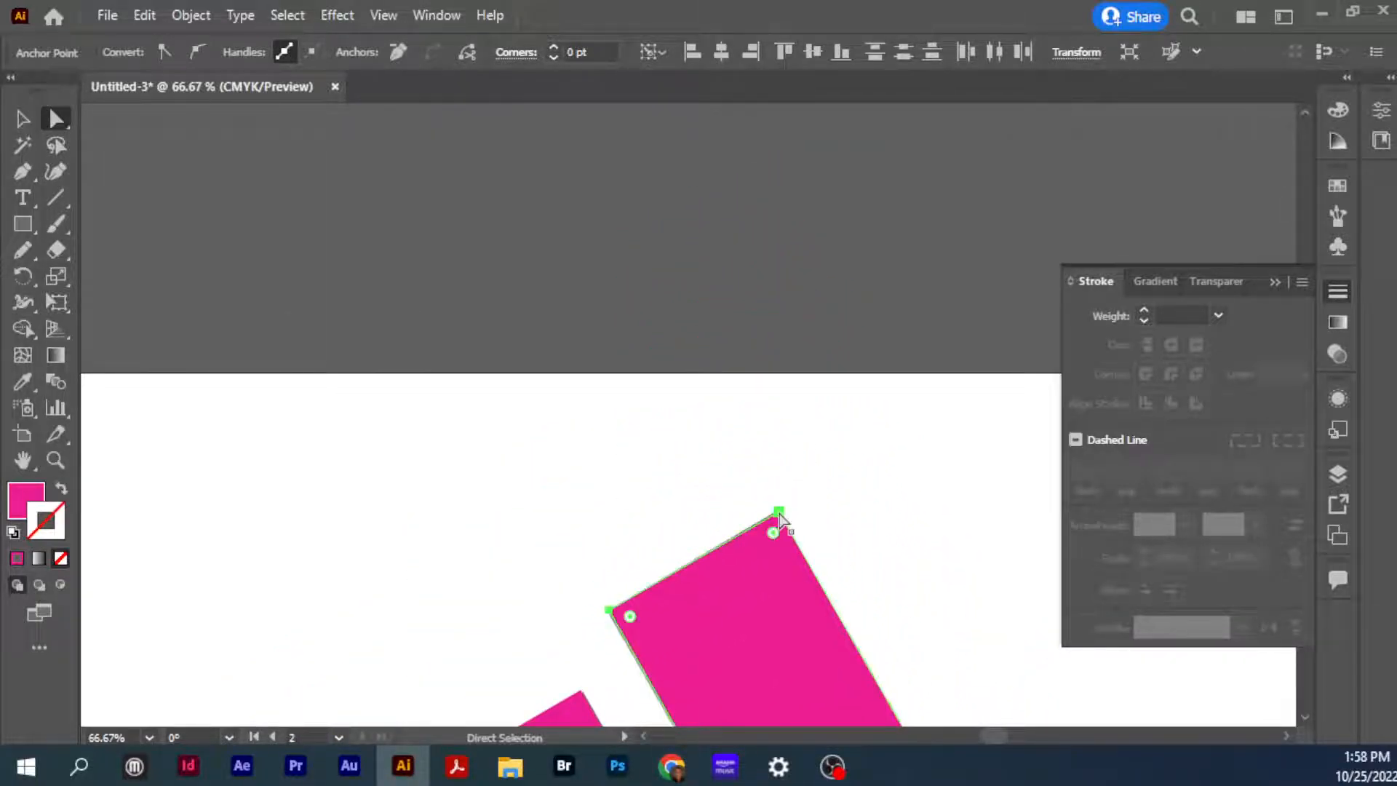
drag(888, 580, 762, 206)
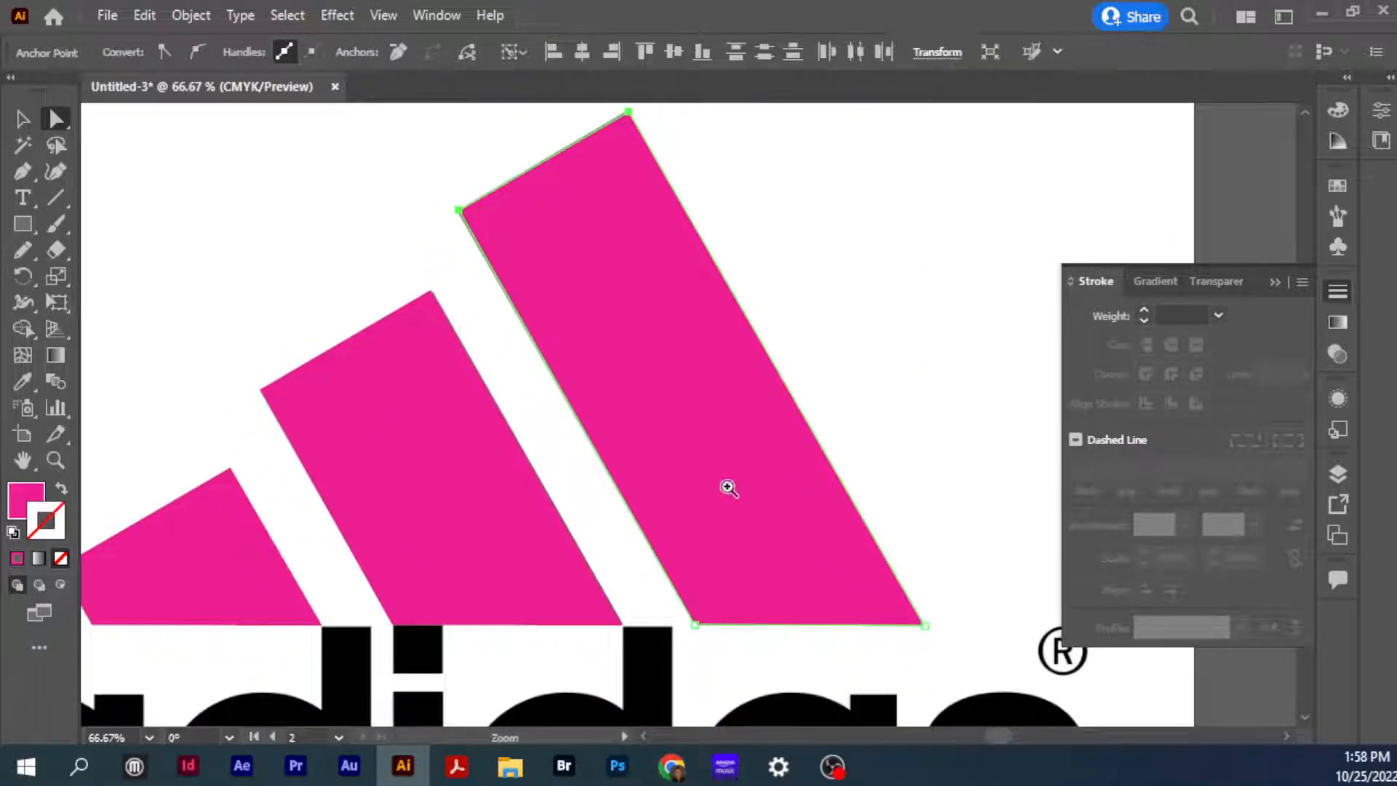
key(ctrl+minus)
key(ctrl+minus)
click(399, 226)
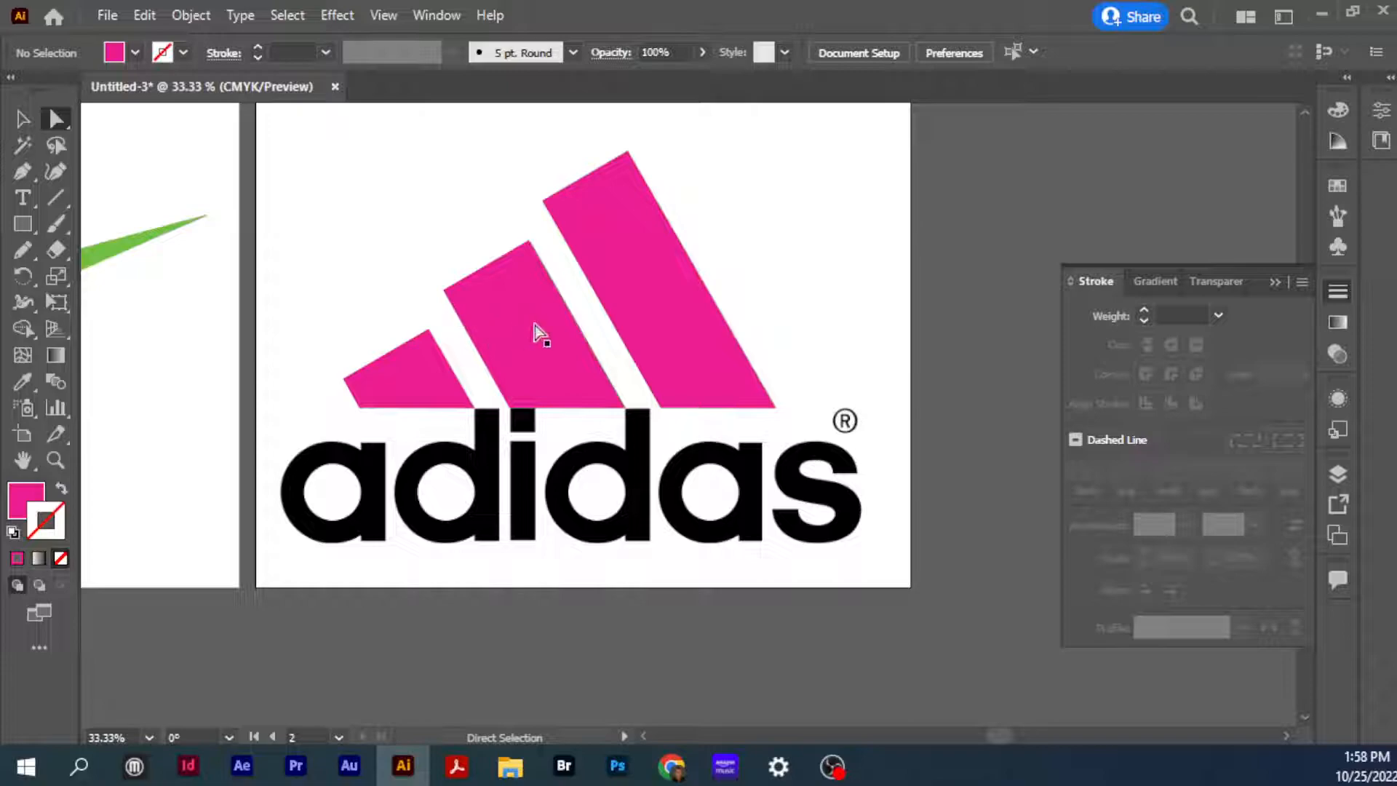
Ready the Ellipse tool at the first letters of the wordmark, with a magenta stroke and no fill
key(ctrl+space)
drag(315, 411, 826, 340)
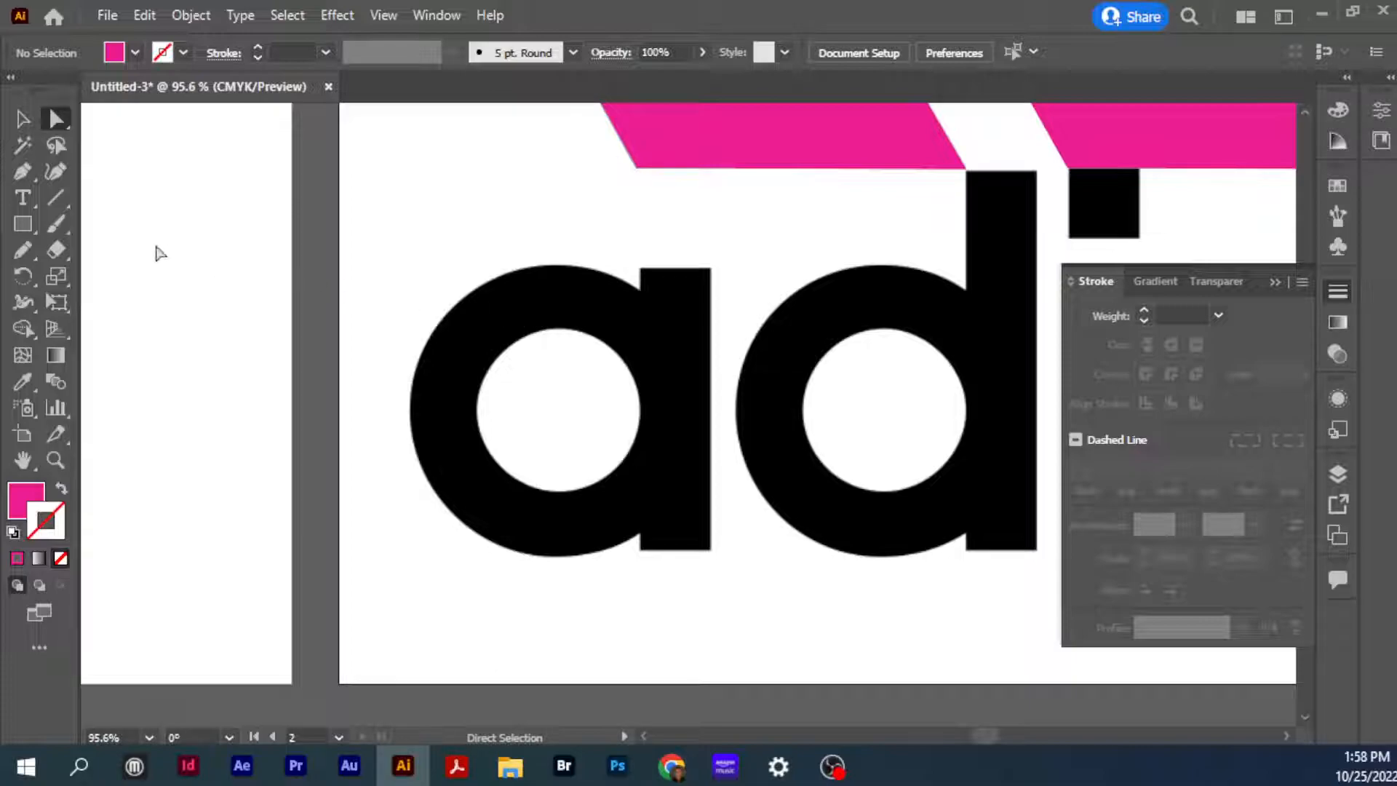
click(21, 223)
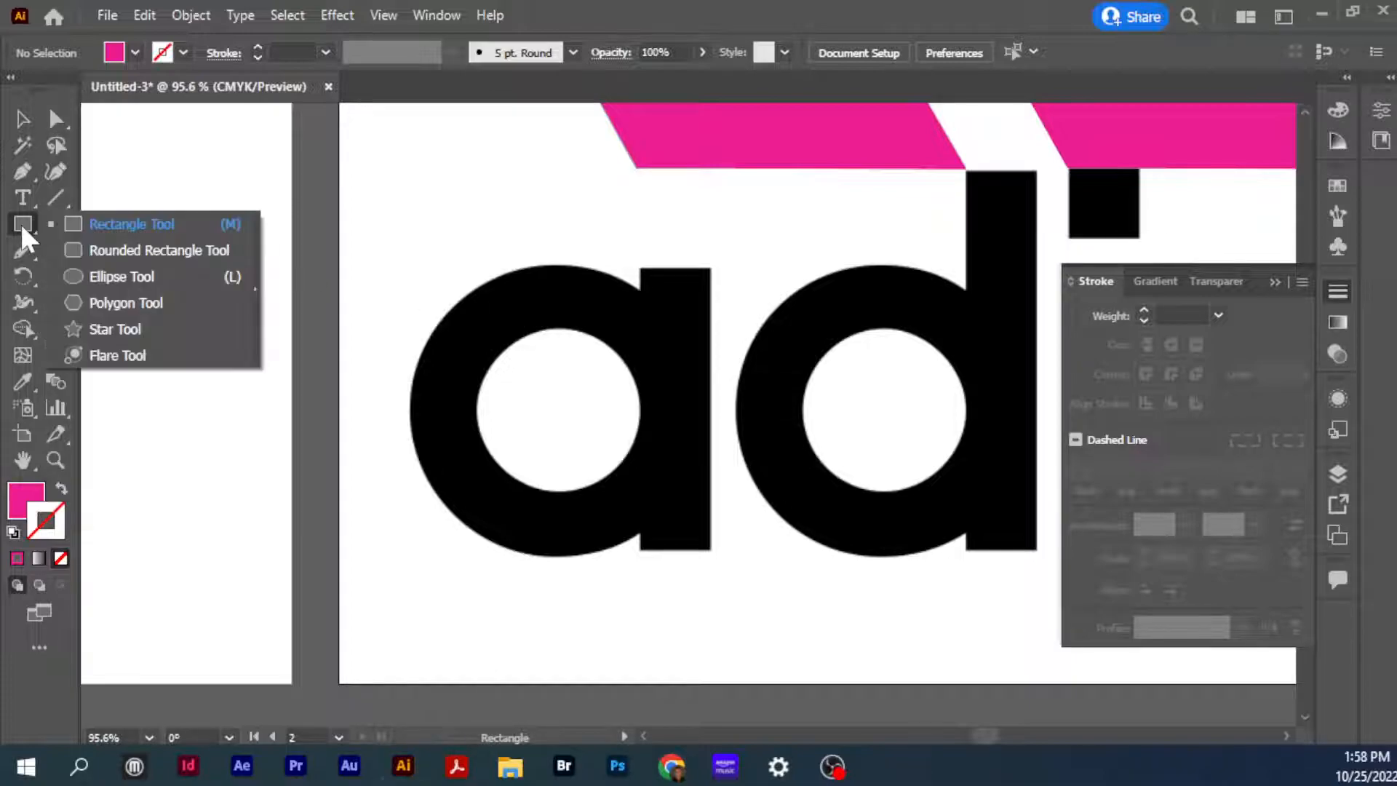
click(138, 274)
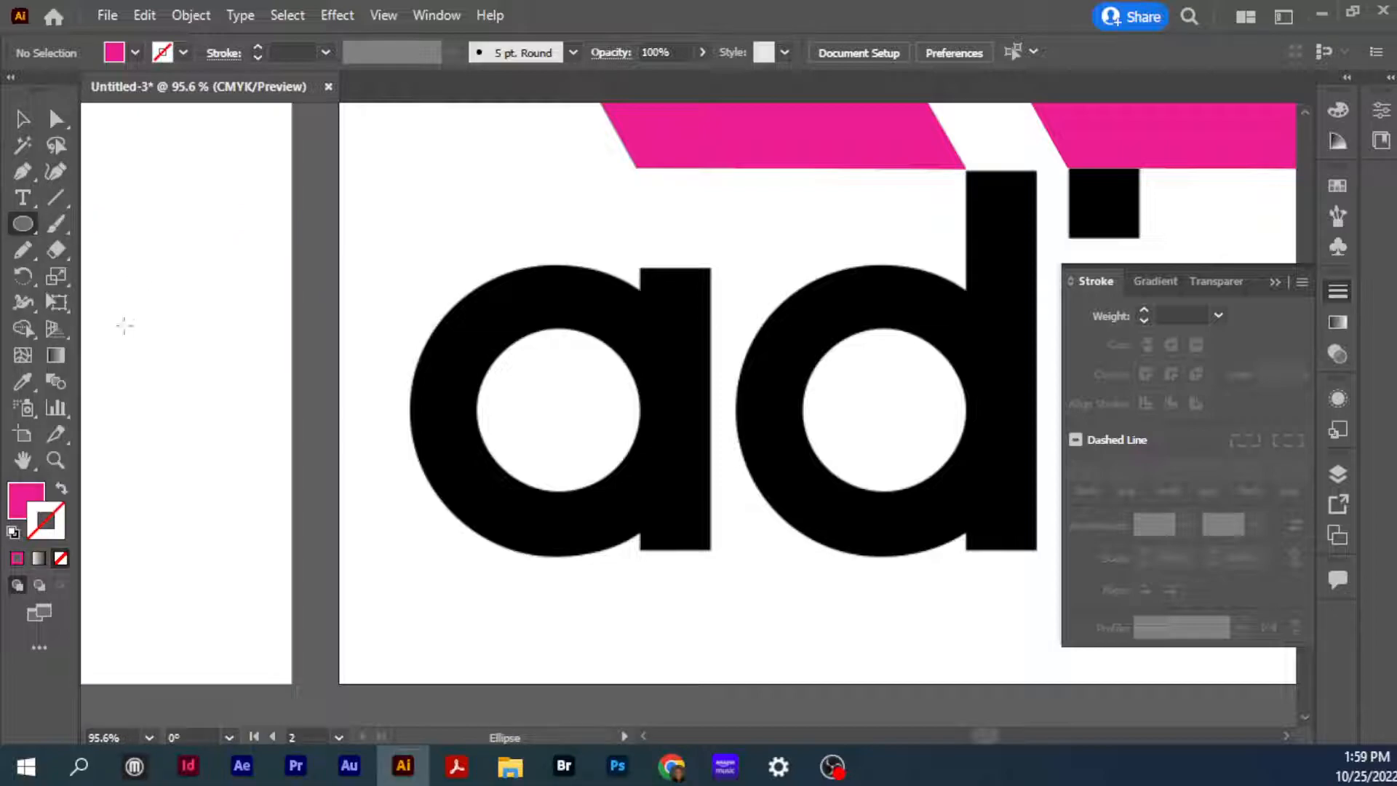
click(63, 492)
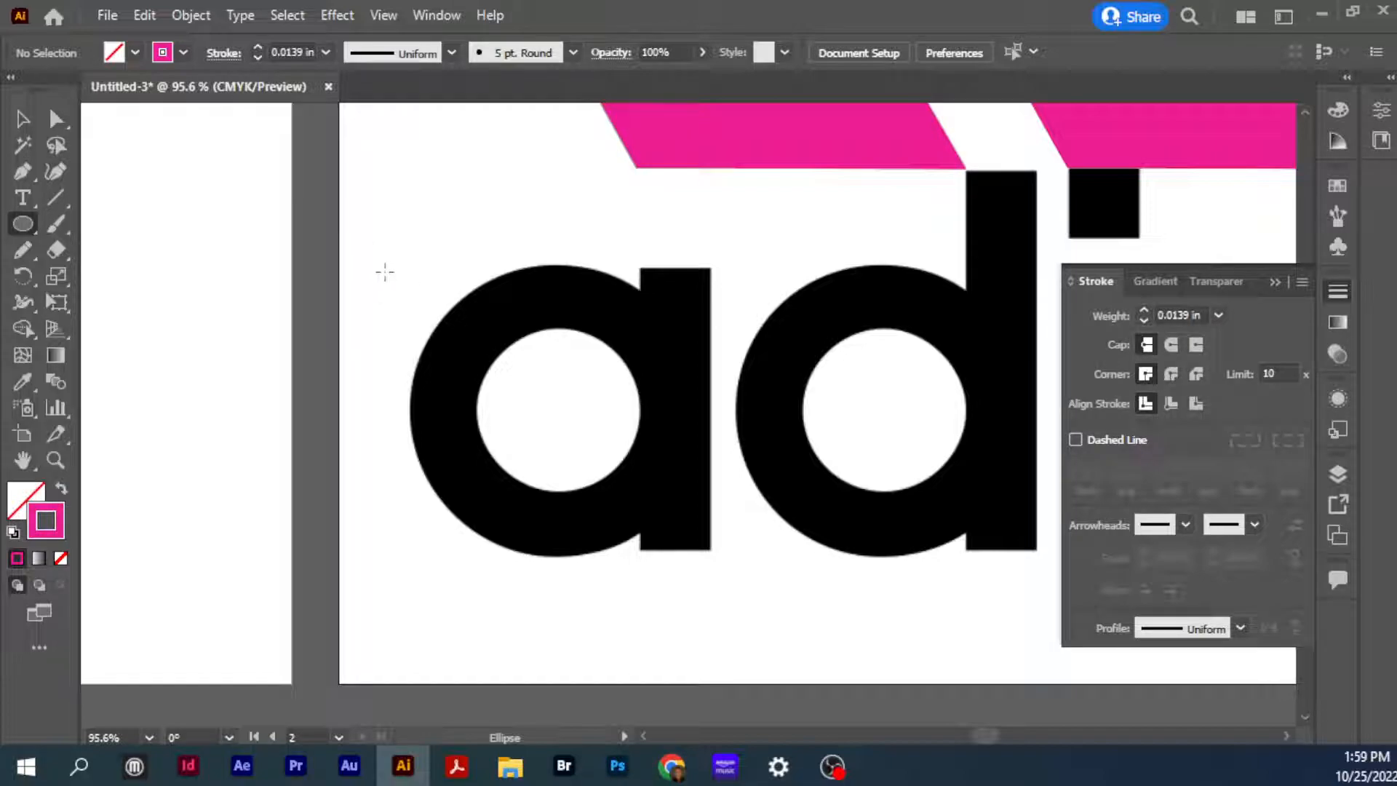
Show the rulers and place guides along the outer left and top edges of the first letter a
key(ctrl)
key(ctrl+r)
drag(88, 251, 409, 291)
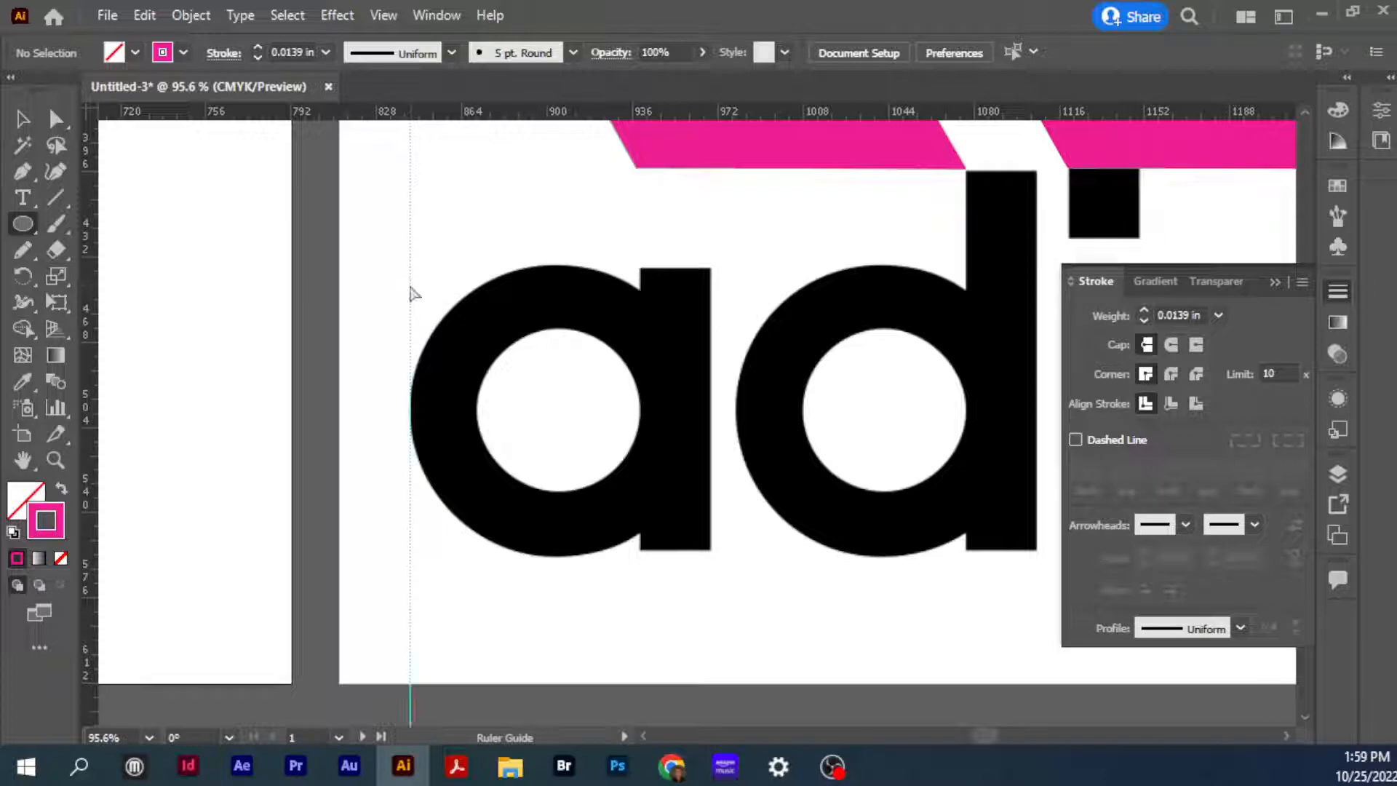
click(547, 138)
Draw a circle from the guides' intersection around the first a's bowl, and swap its magenta stroke to the fill
drag(547, 140, 703, 483)
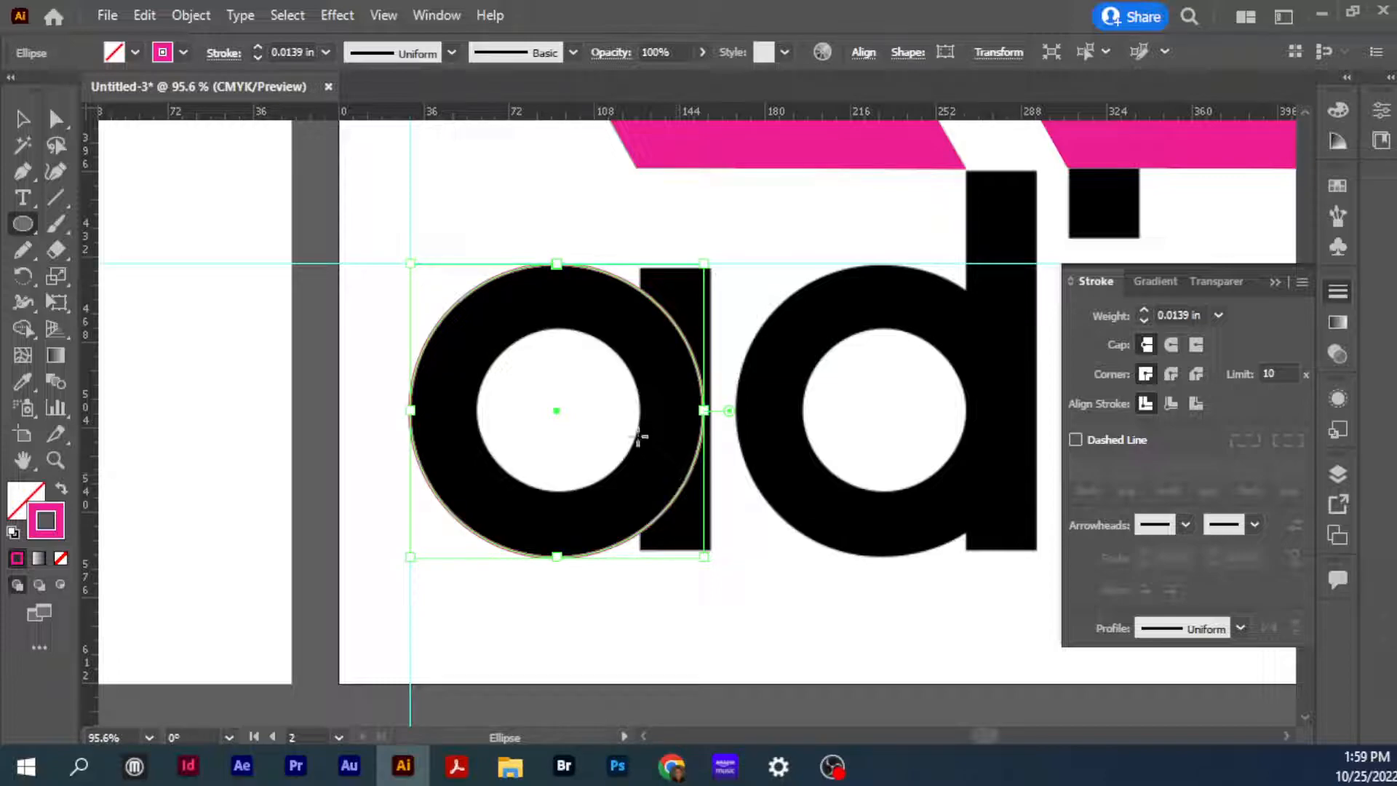
click(60, 493)
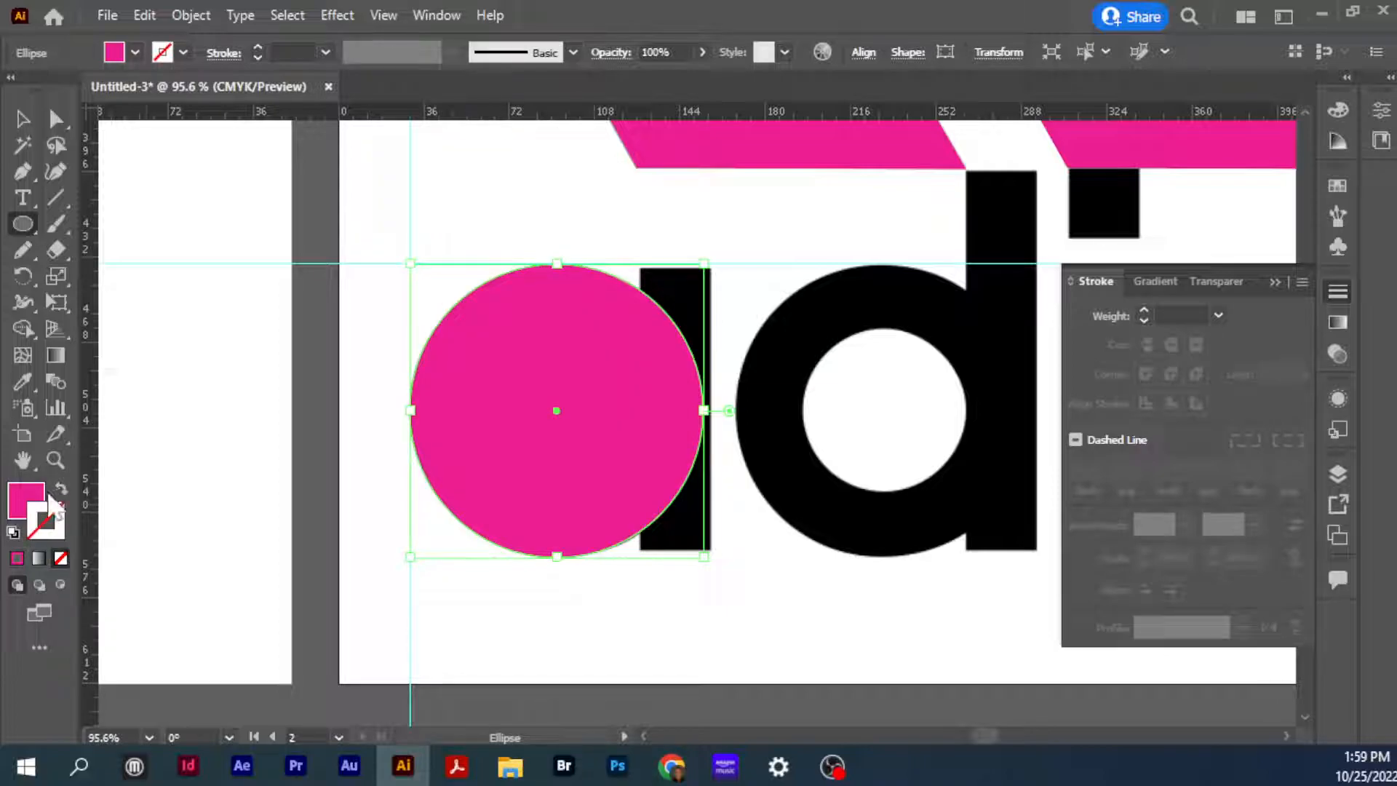
click(22, 120)
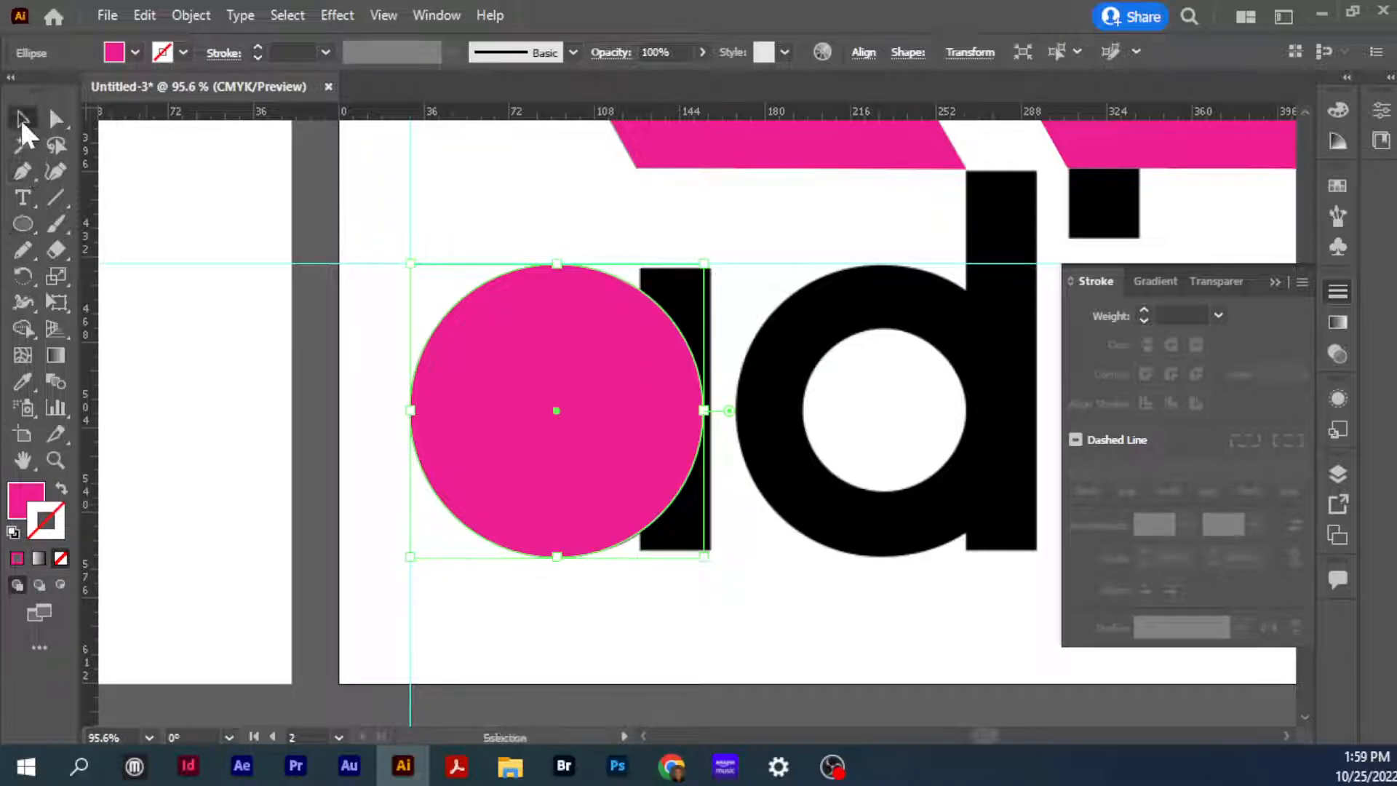
Paste a copy of the magenta circle in front of the original and shrink it about its center to roughly half size
key(a)
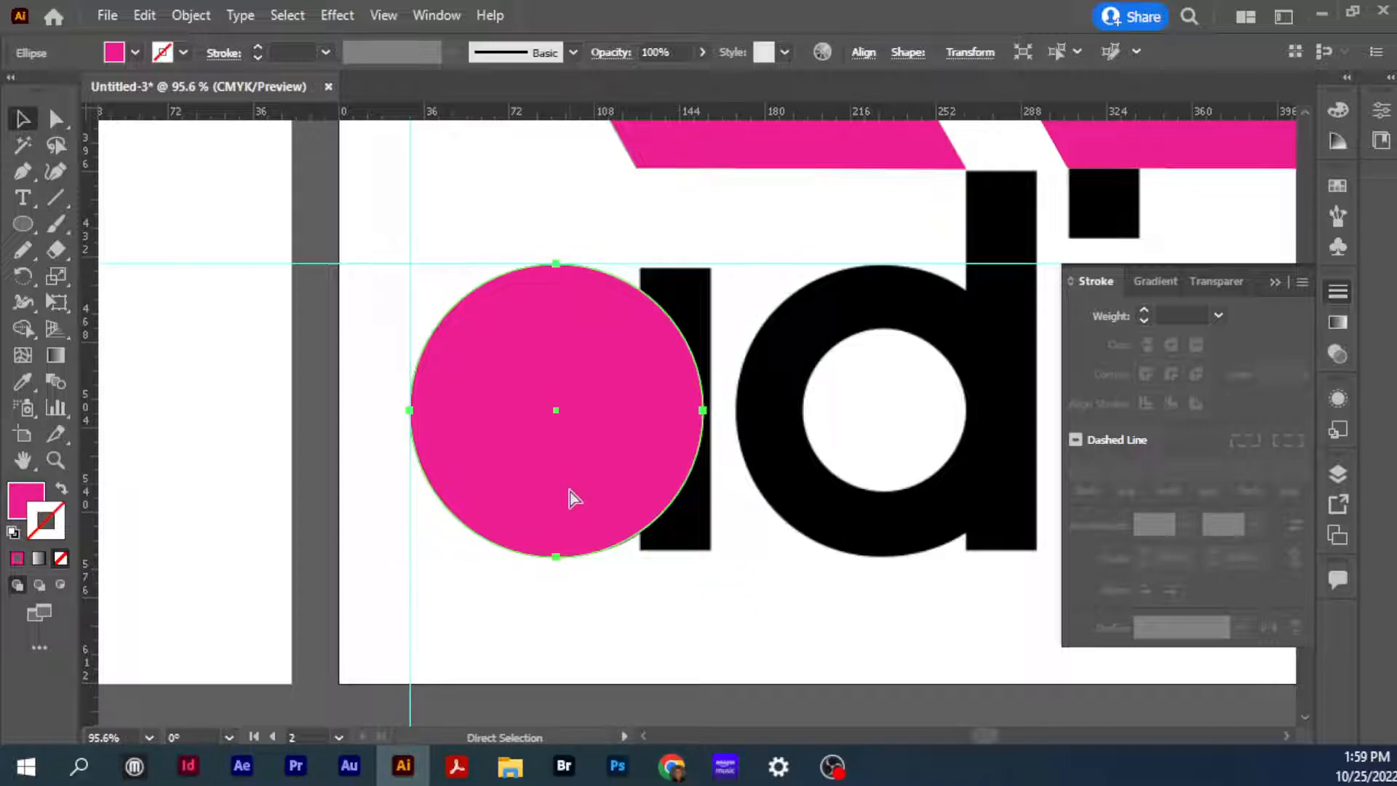
key(v)
click(146, 15)
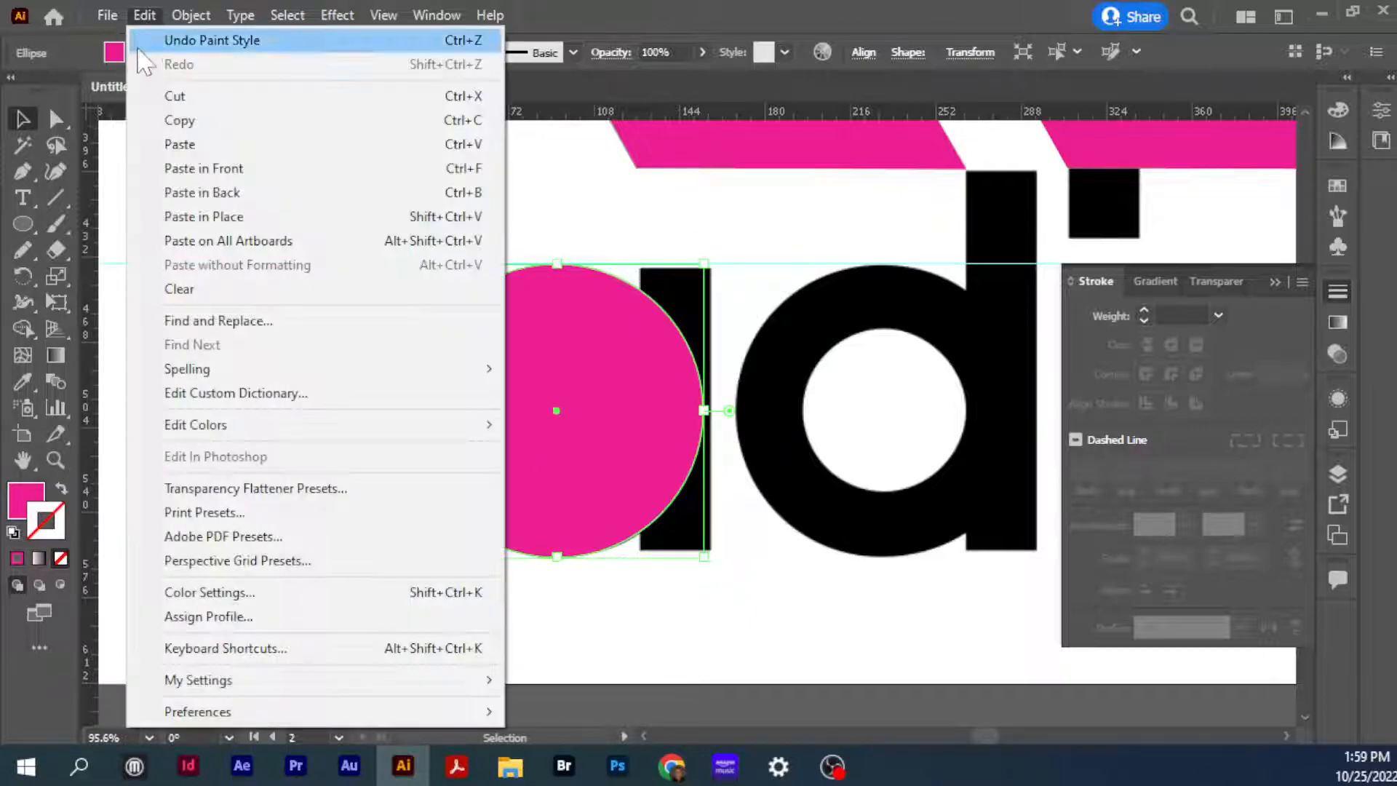
click(216, 173)
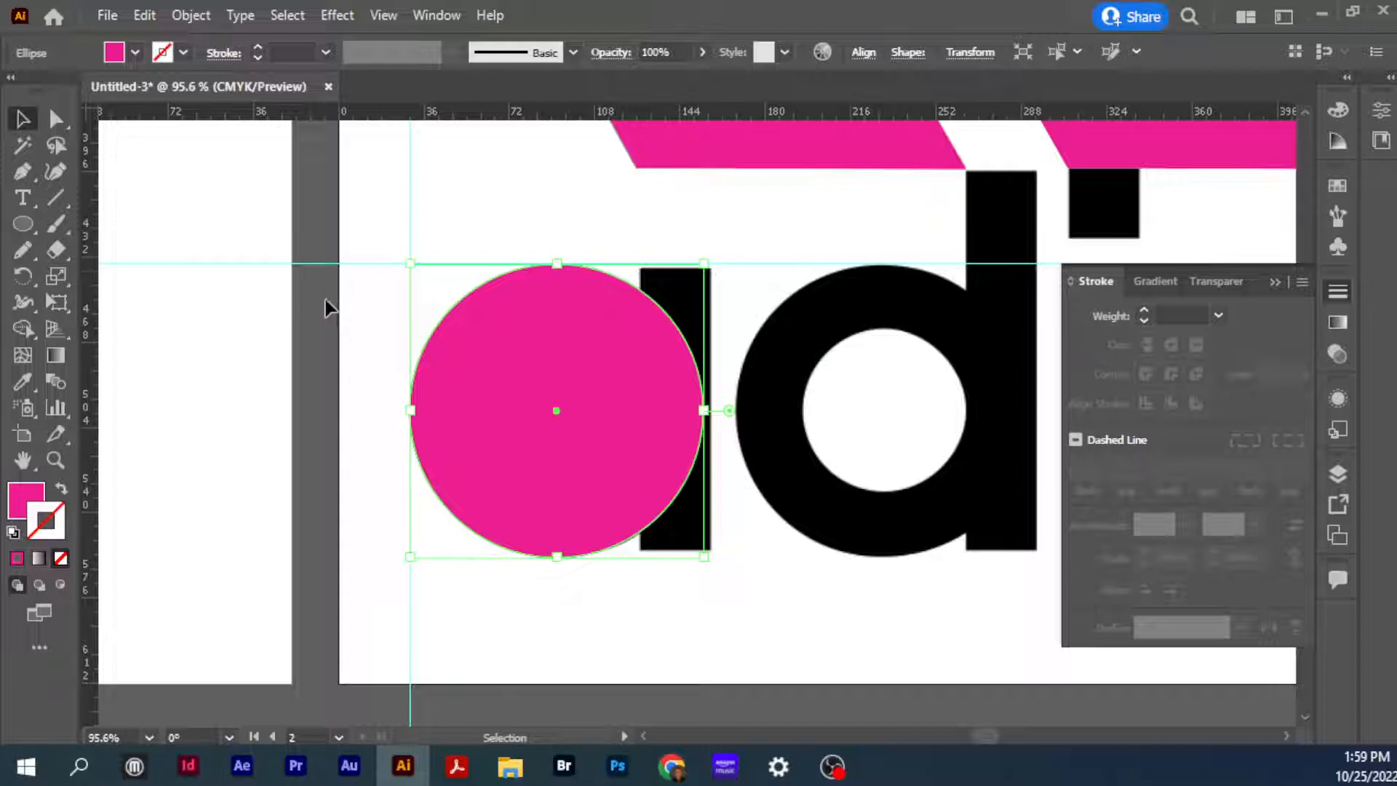
drag(491, 385, 334, 383)
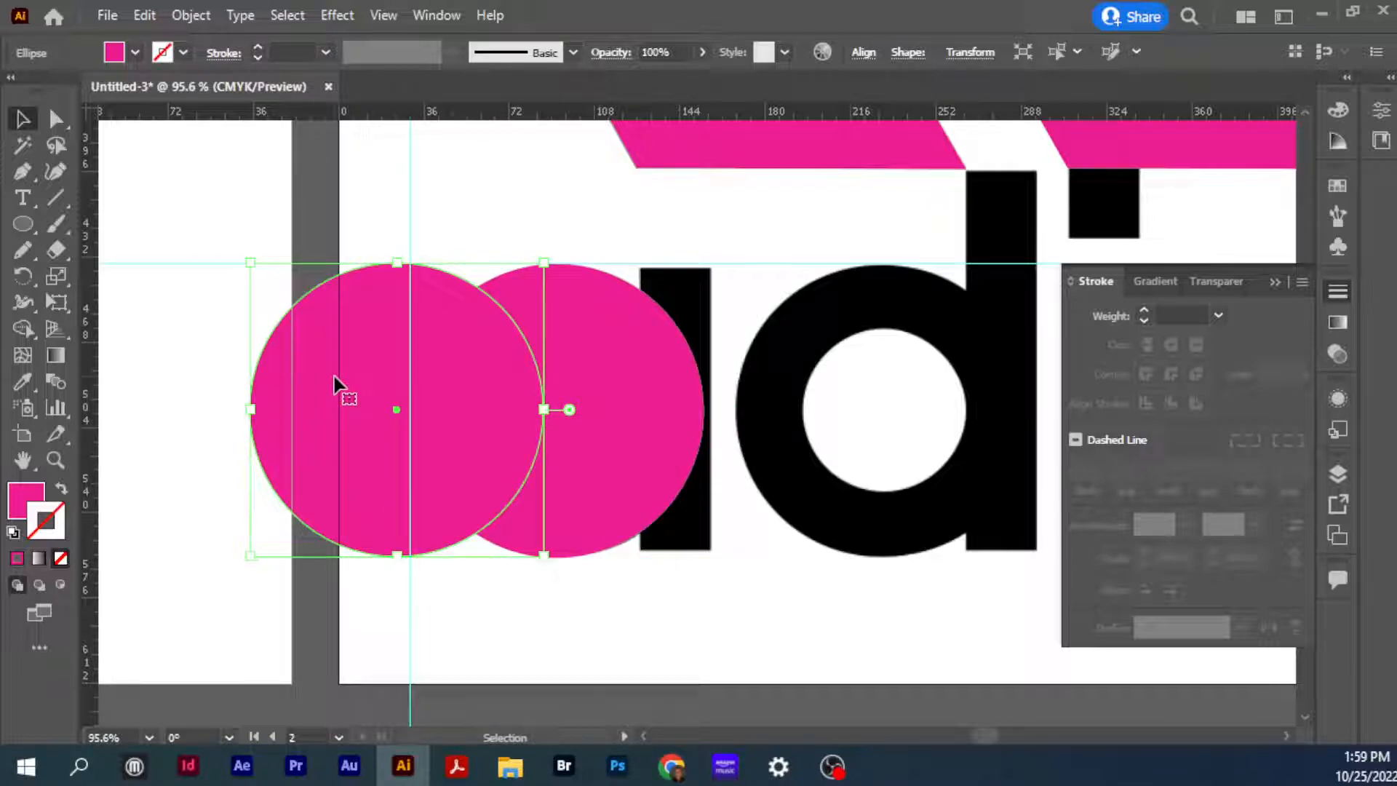
key(ctrl+z)
drag(704, 263, 630, 315)
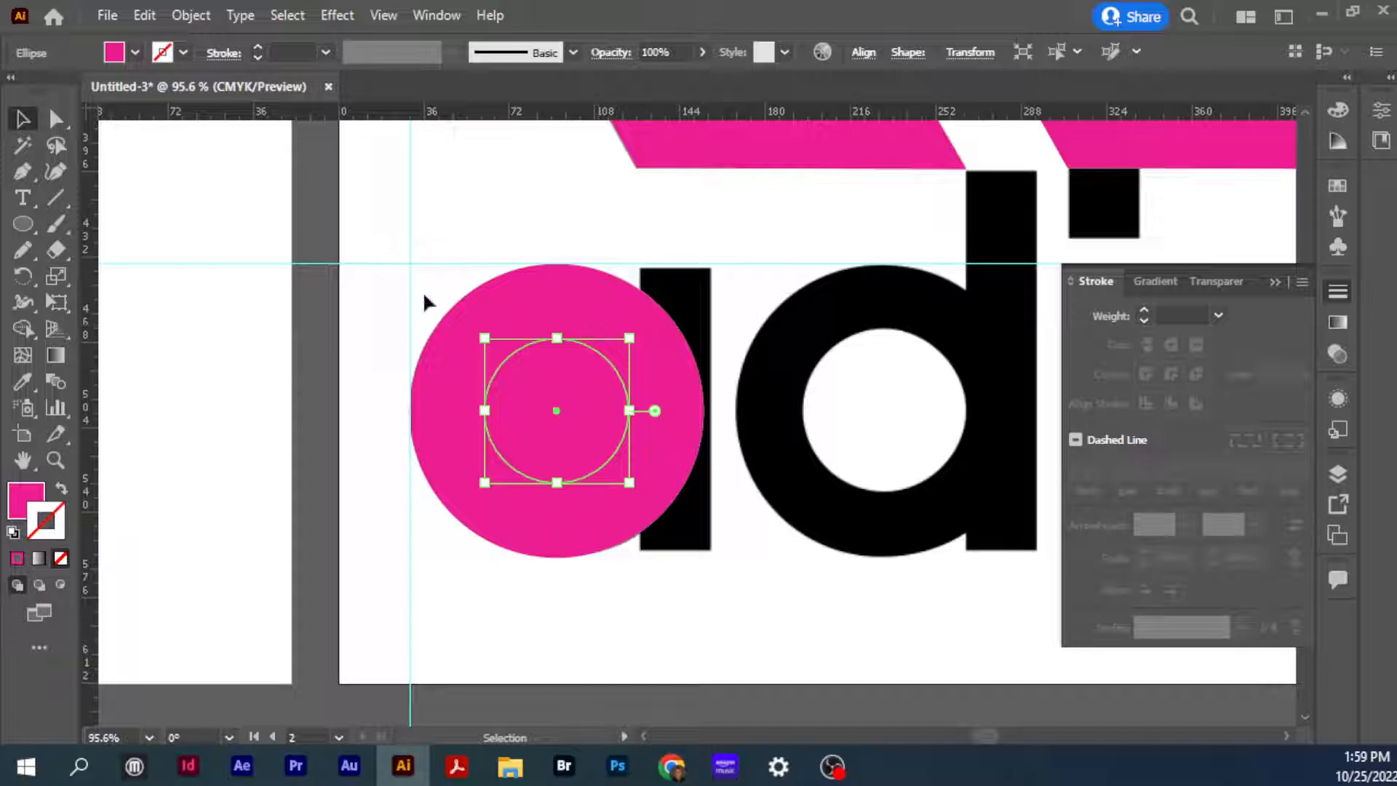
Move the large circle off the letter and enlarge the inner circle about its center to cover the a's hole
click(405, 315)
drag(493, 311, 241, 311)
click(531, 415)
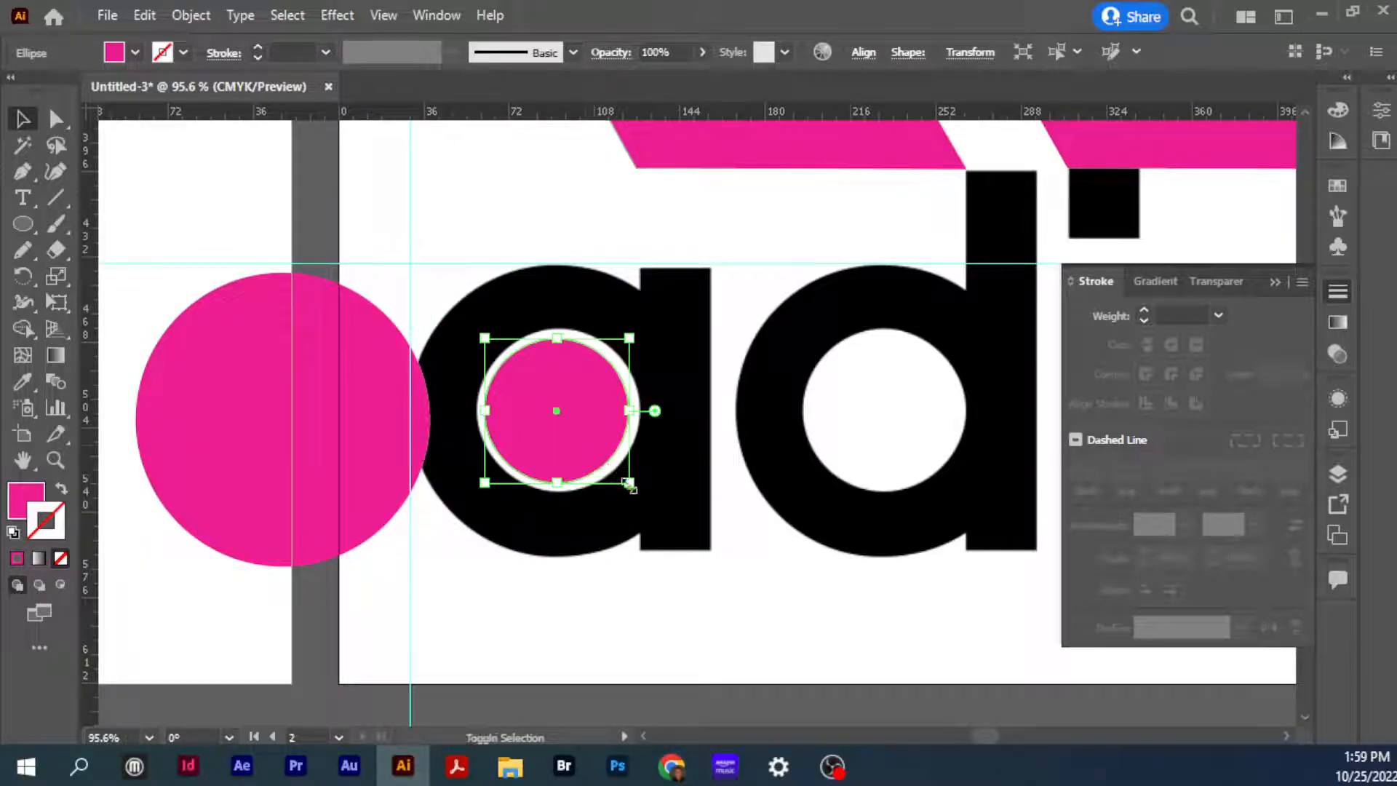
drag(629, 483, 650, 498)
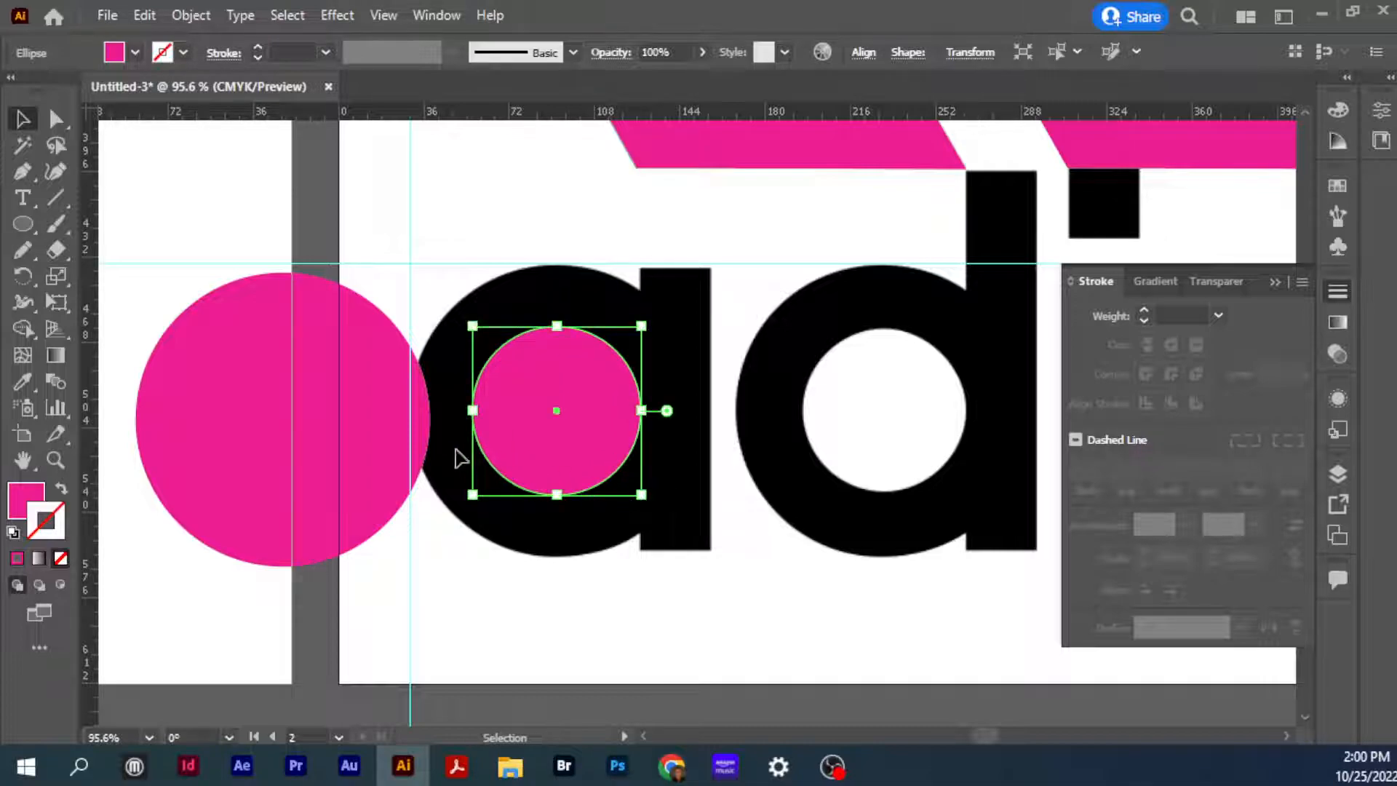
Move the large circle back over the a's bowl and select the inner circle
drag(375, 444, 537, 435)
mouse_move(670, 433)
mouse_down()
mouse_move(633, 431)
mouse_move(644, 434)
mouse_up()
click(580, 424)
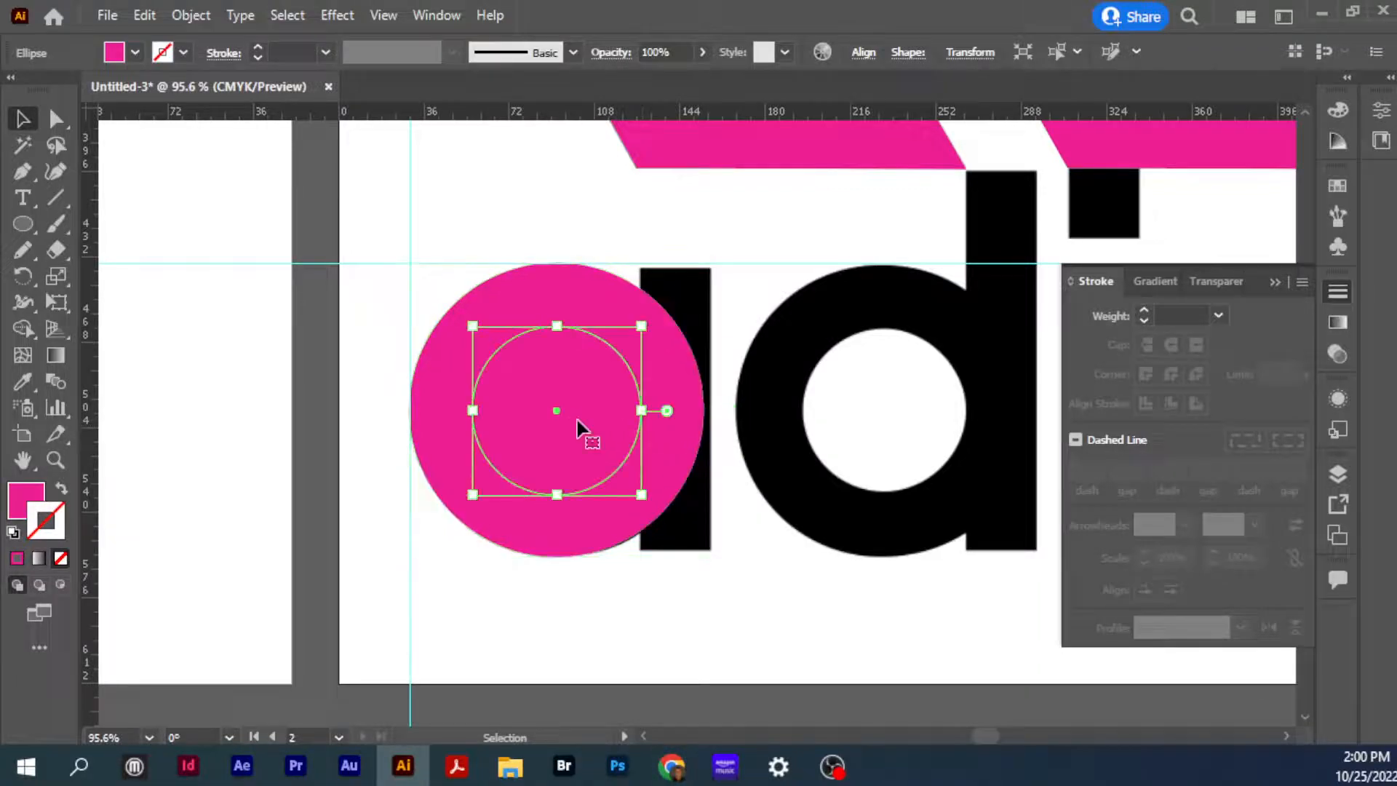
Fill the inner circle with a lighter pink tint from the Color Guide and remove its stroke
click(1339, 186)
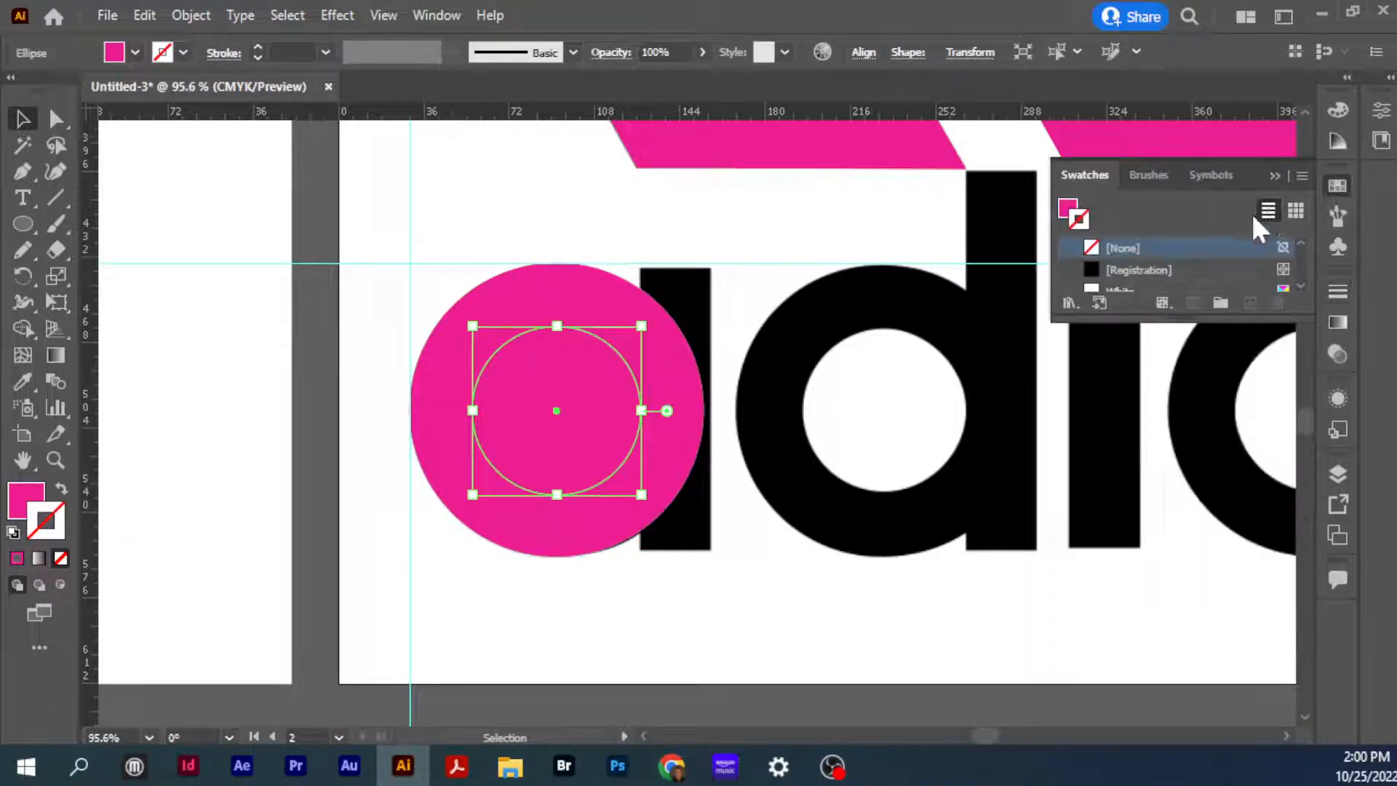
click(1338, 140)
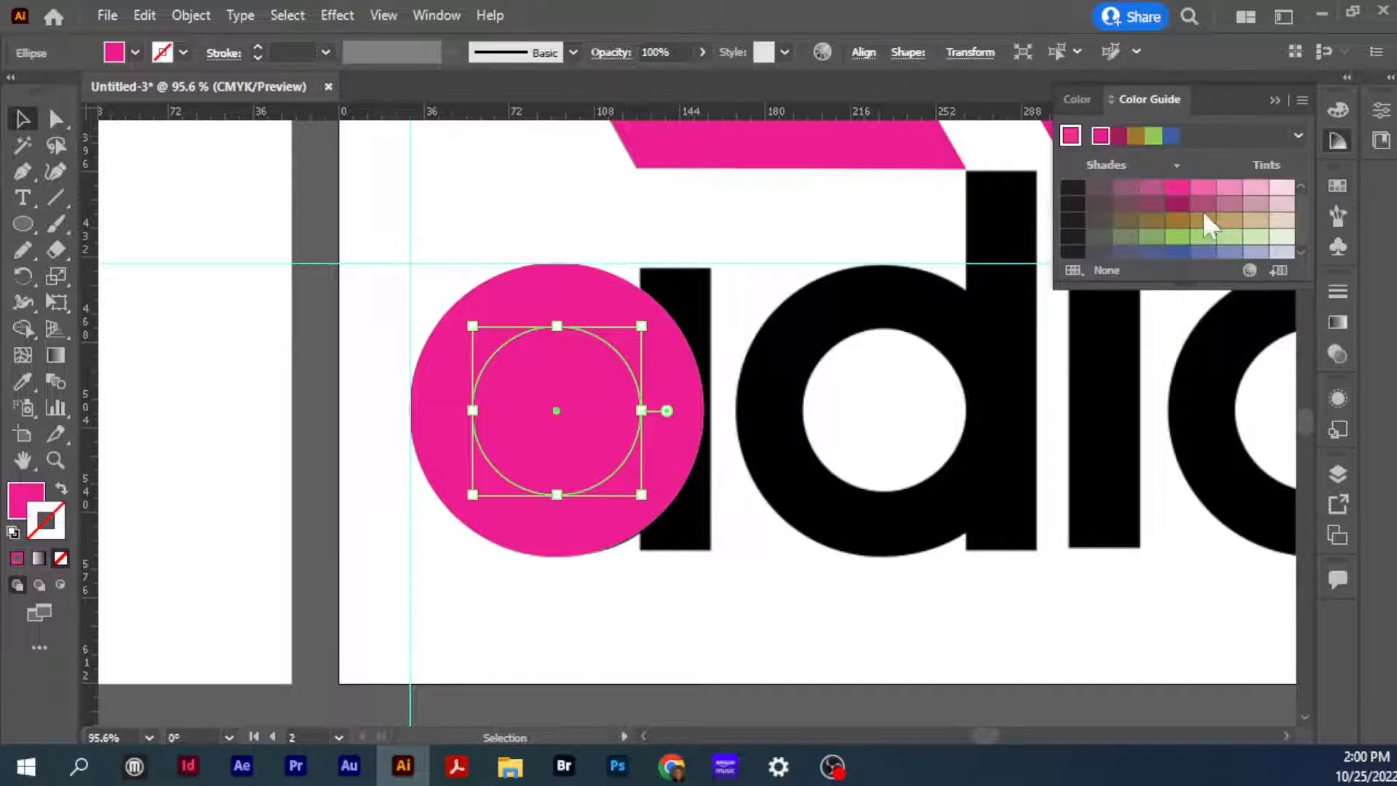
click(1202, 192)
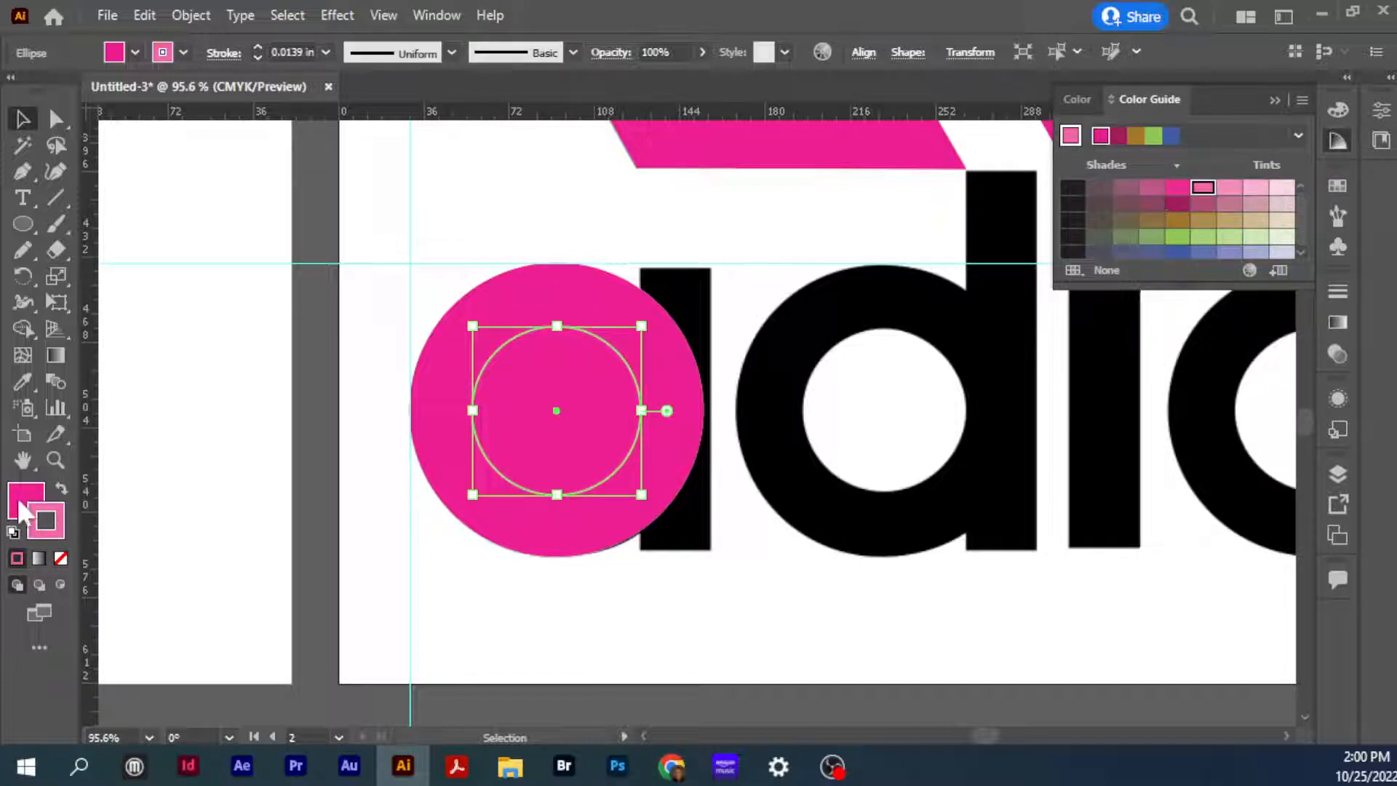
click(63, 491)
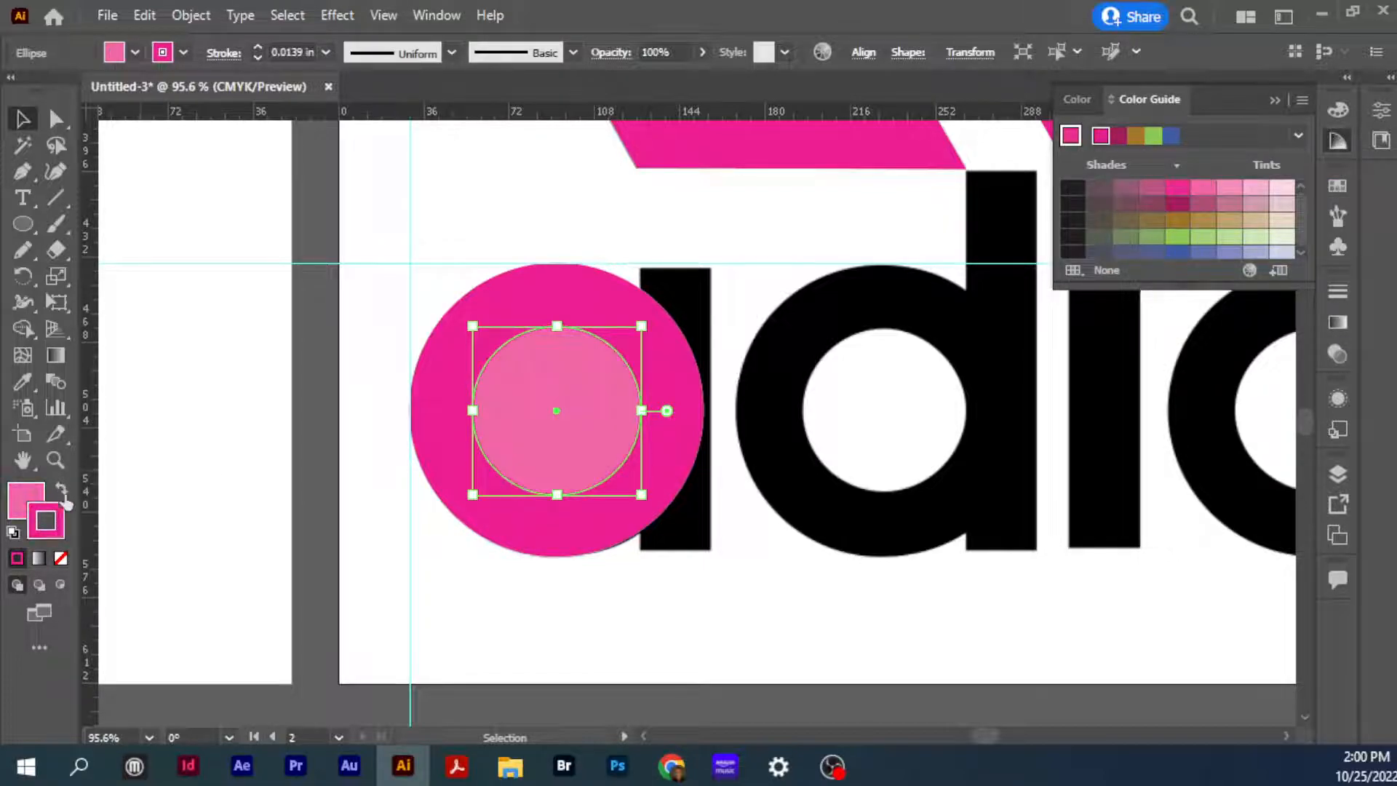
click(61, 558)
Change the inner circle's fill to white
click(181, 473)
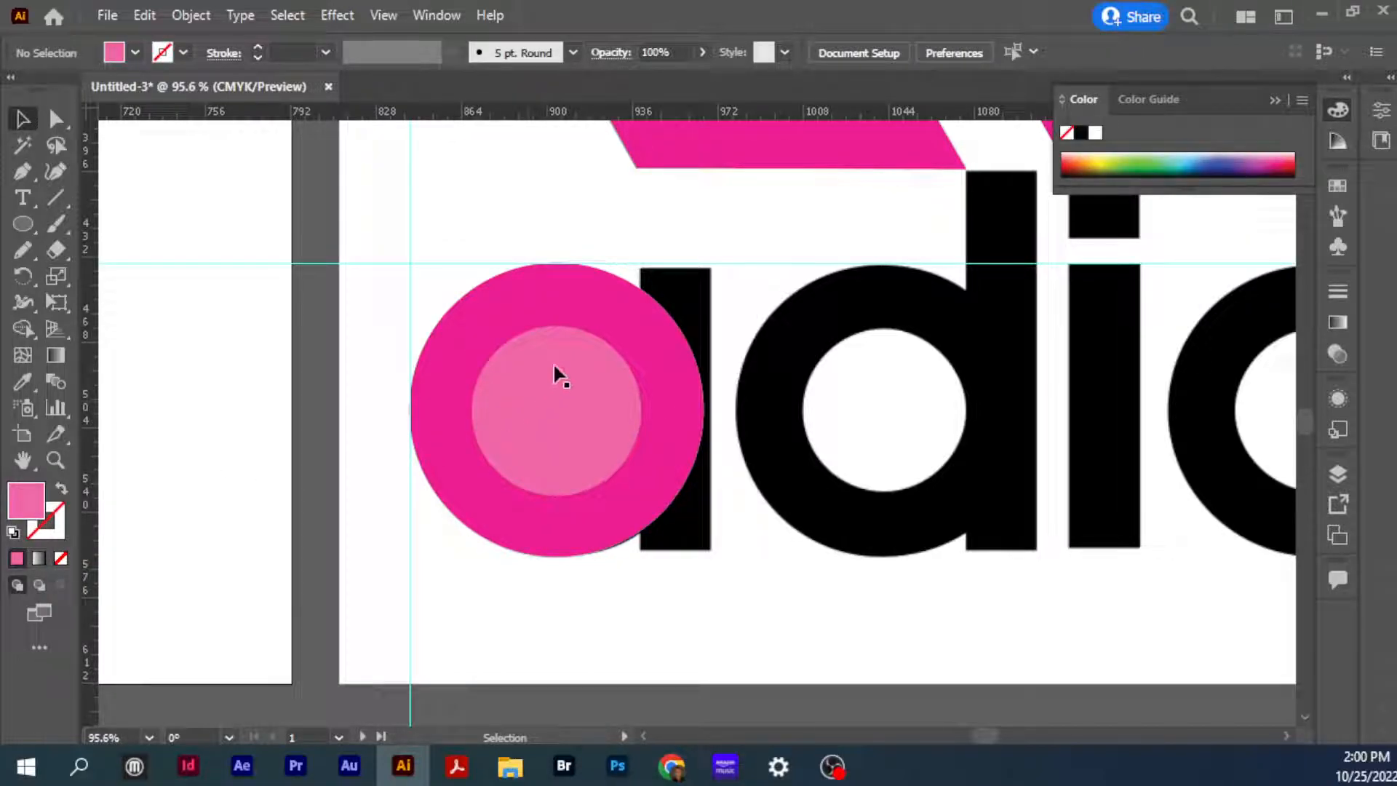
click(586, 364)
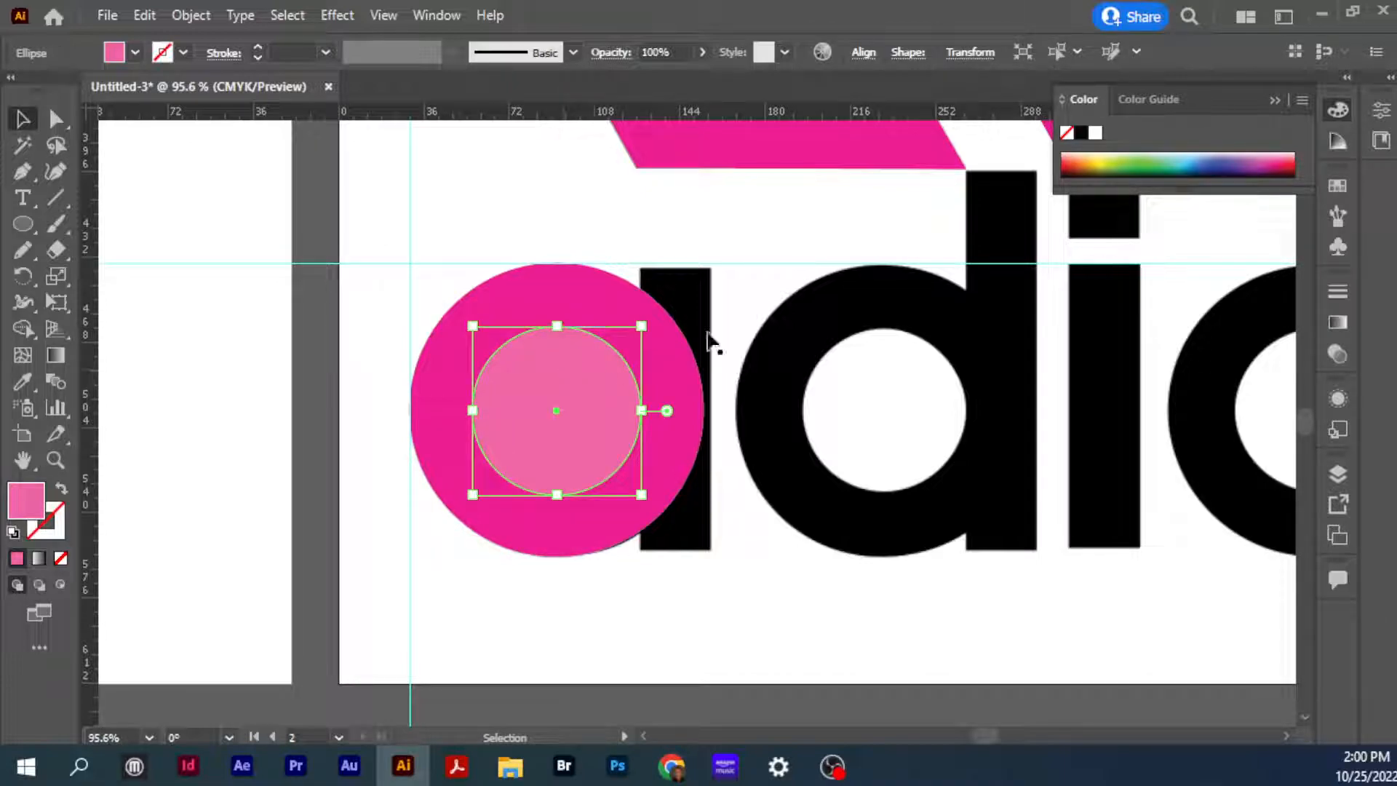
click(1095, 136)
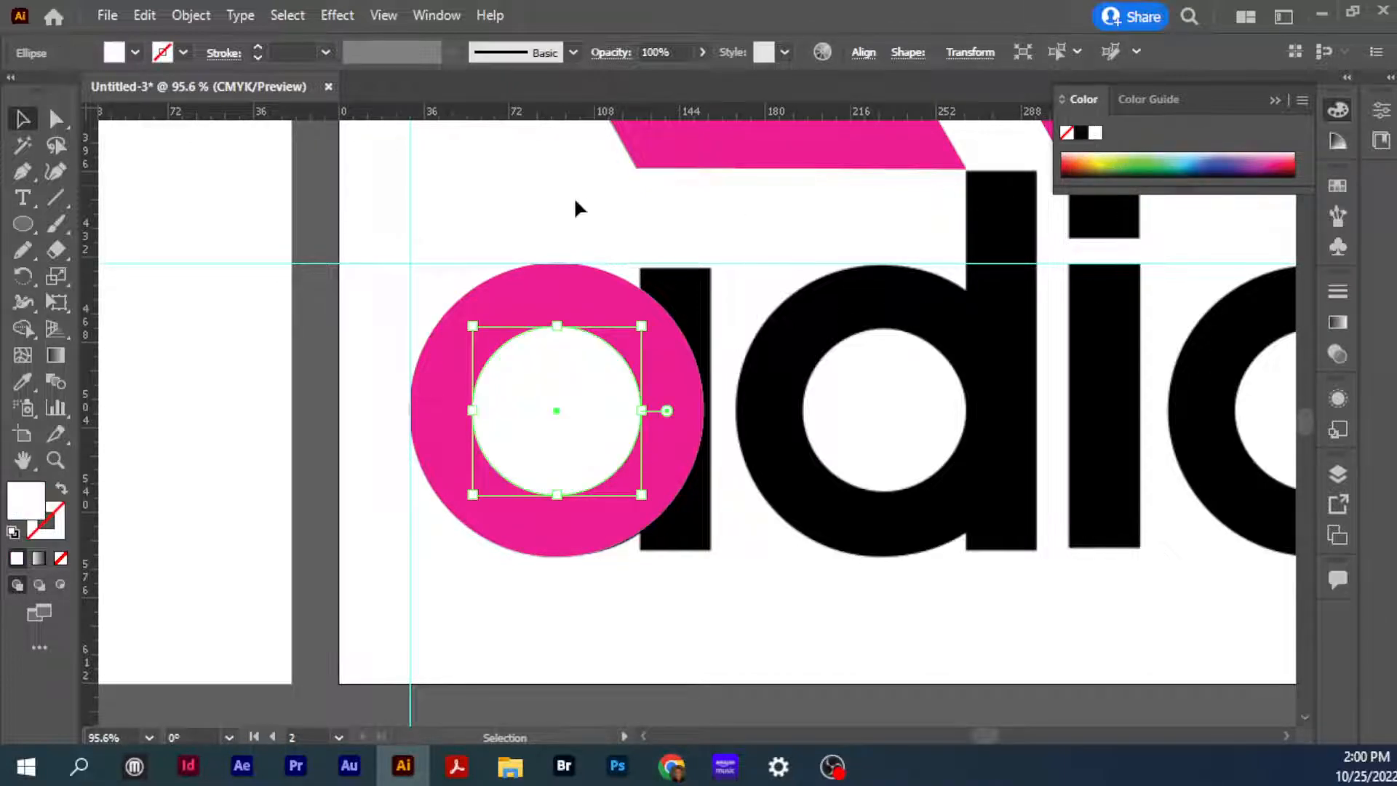
Select the magenta and white circles together and move them aside from the letter a
click(468, 240)
drag(548, 408, 544, 402)
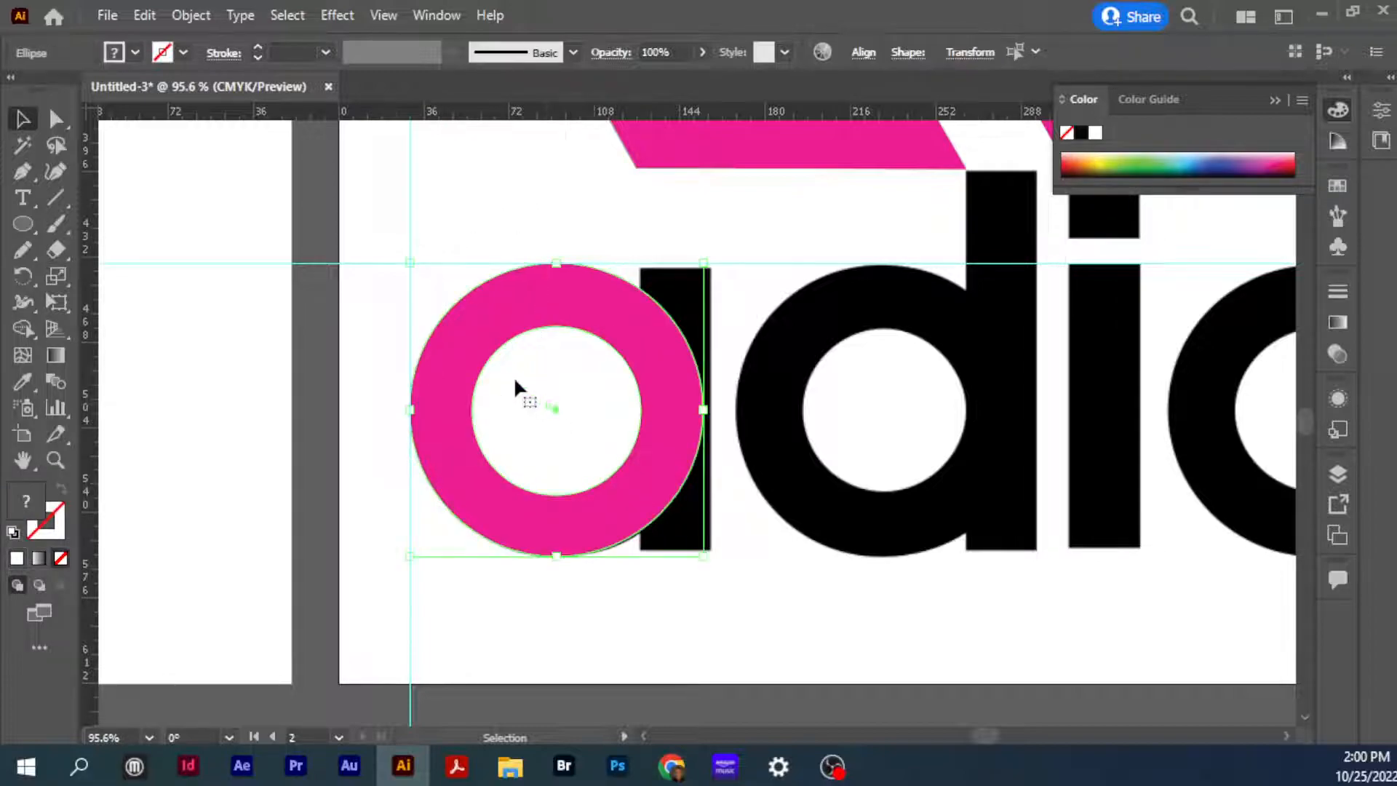
drag(517, 337, 271, 343)
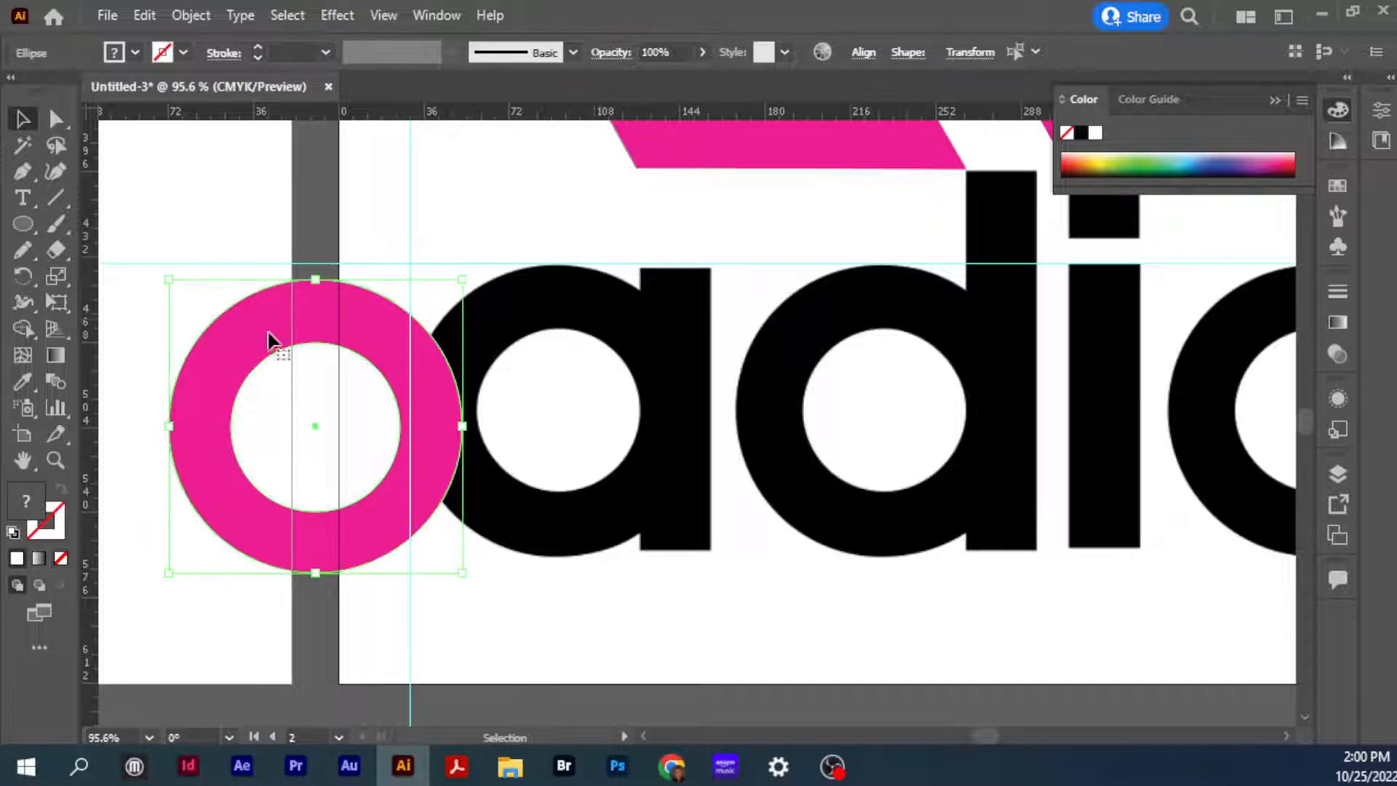
Undo the last move of the two circles and display the Properties and Pathfinder panels
key(ctrl+z)
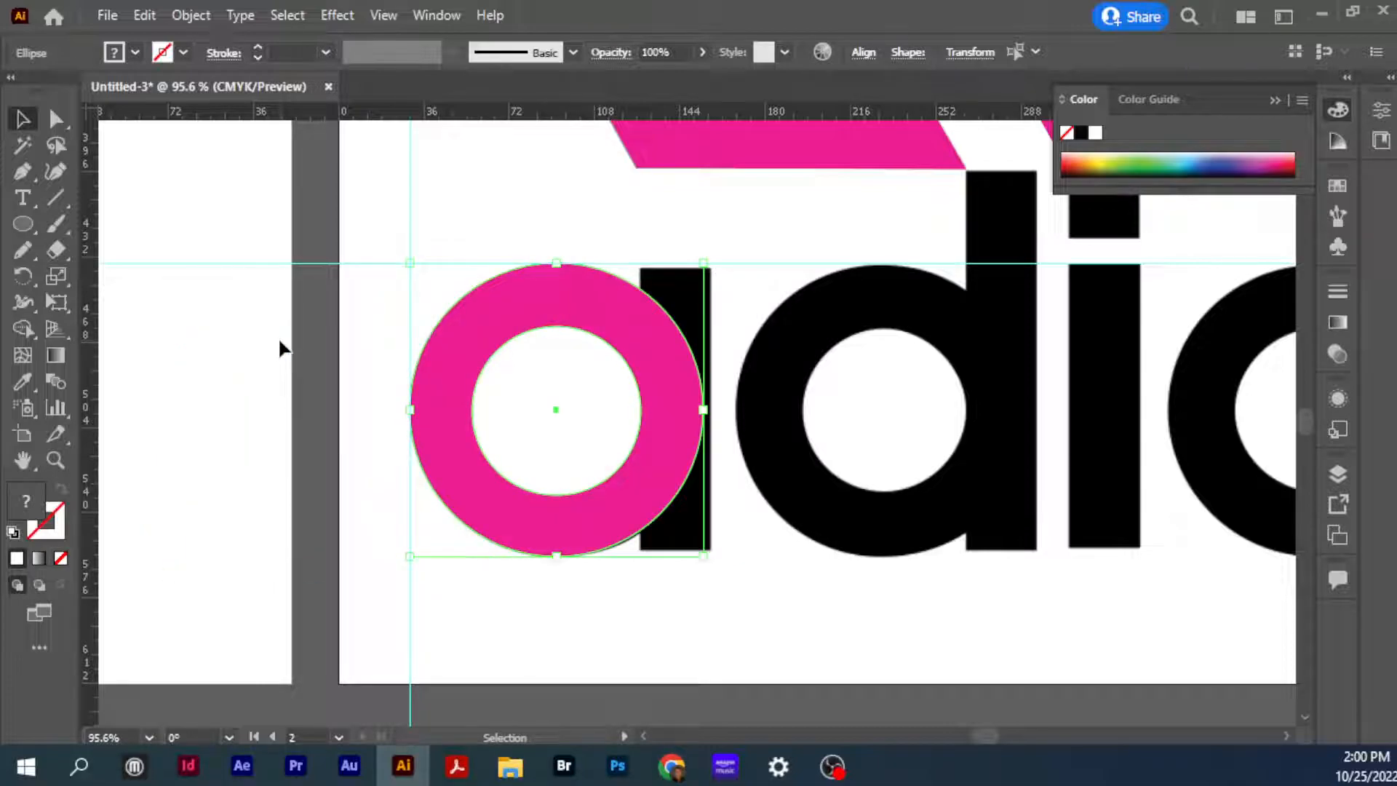
click(431, 17)
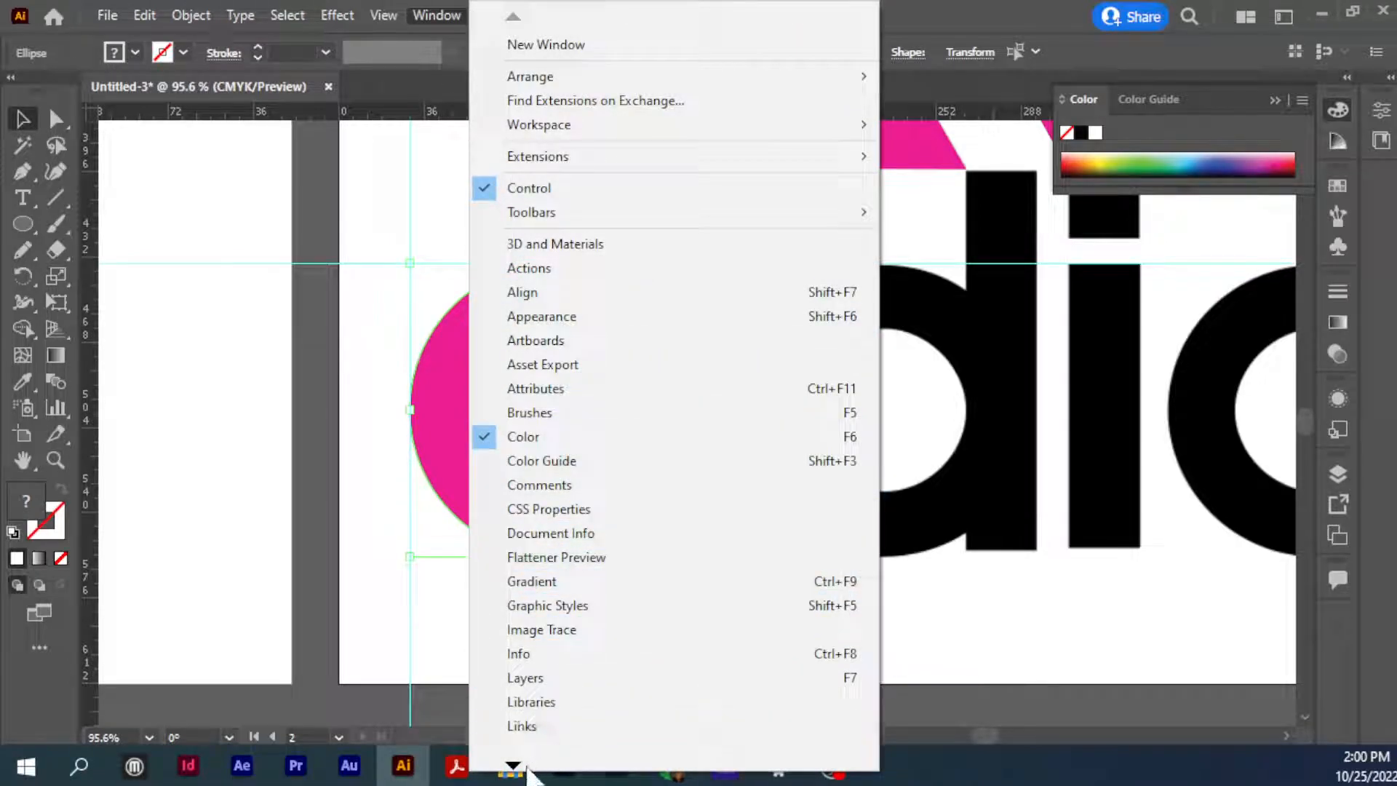
mouse_move(514, 770)
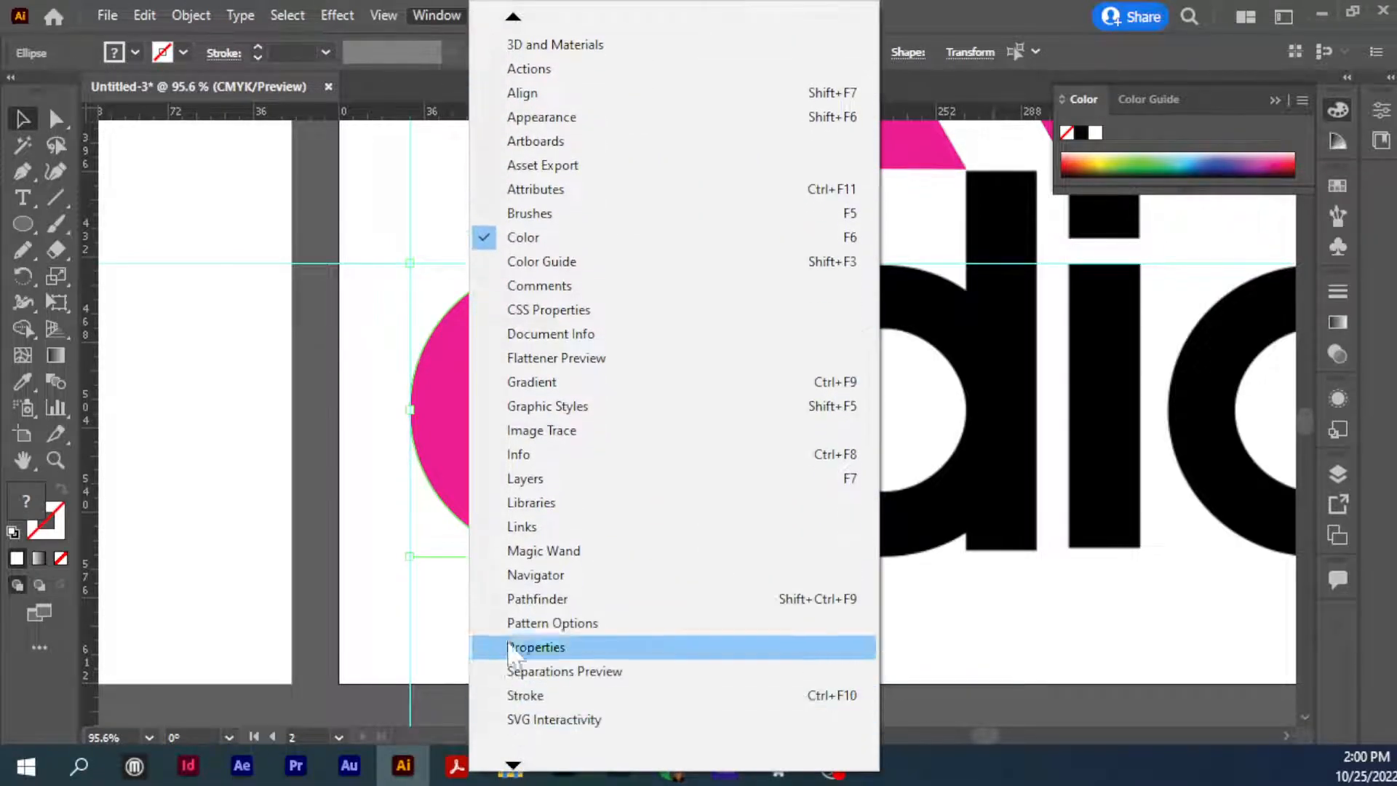
click(535, 600)
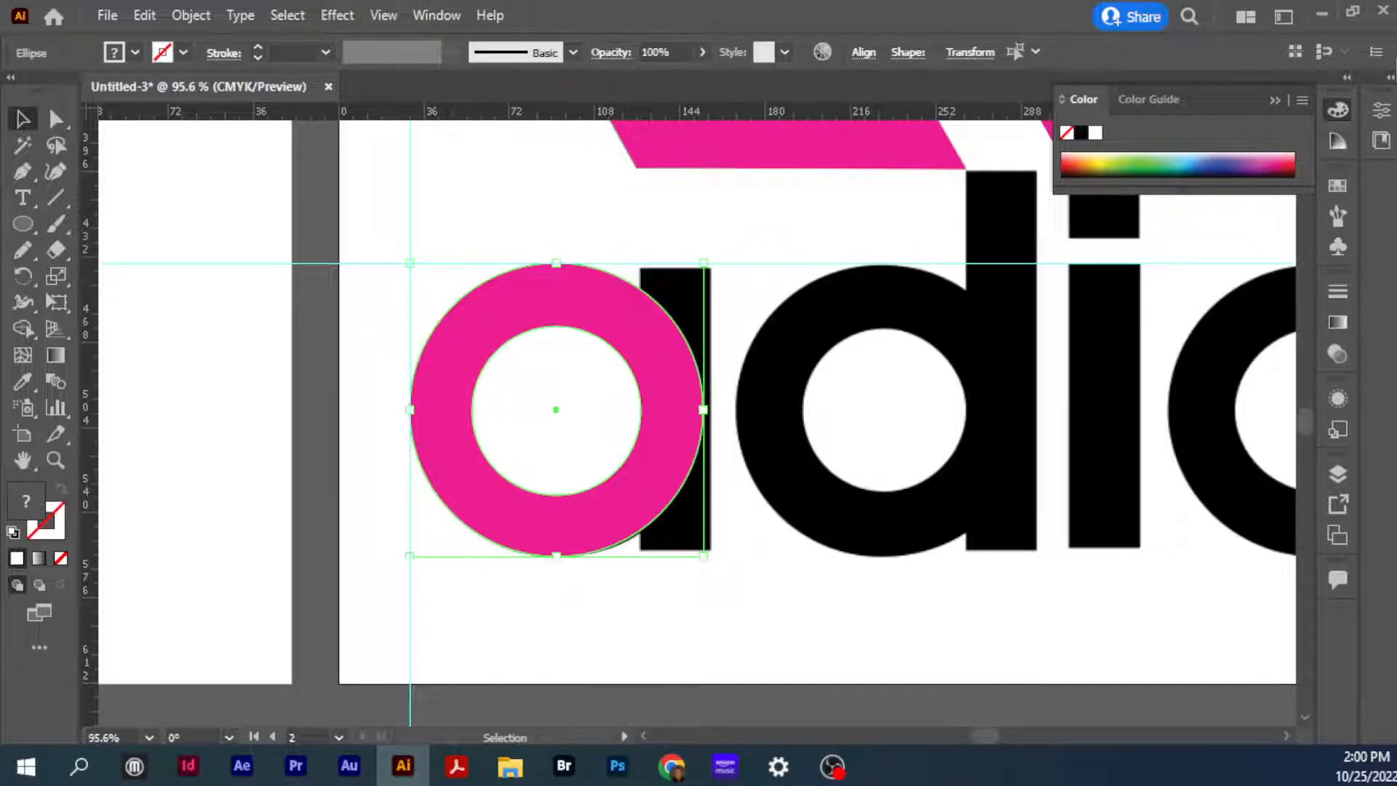
click(1381, 109)
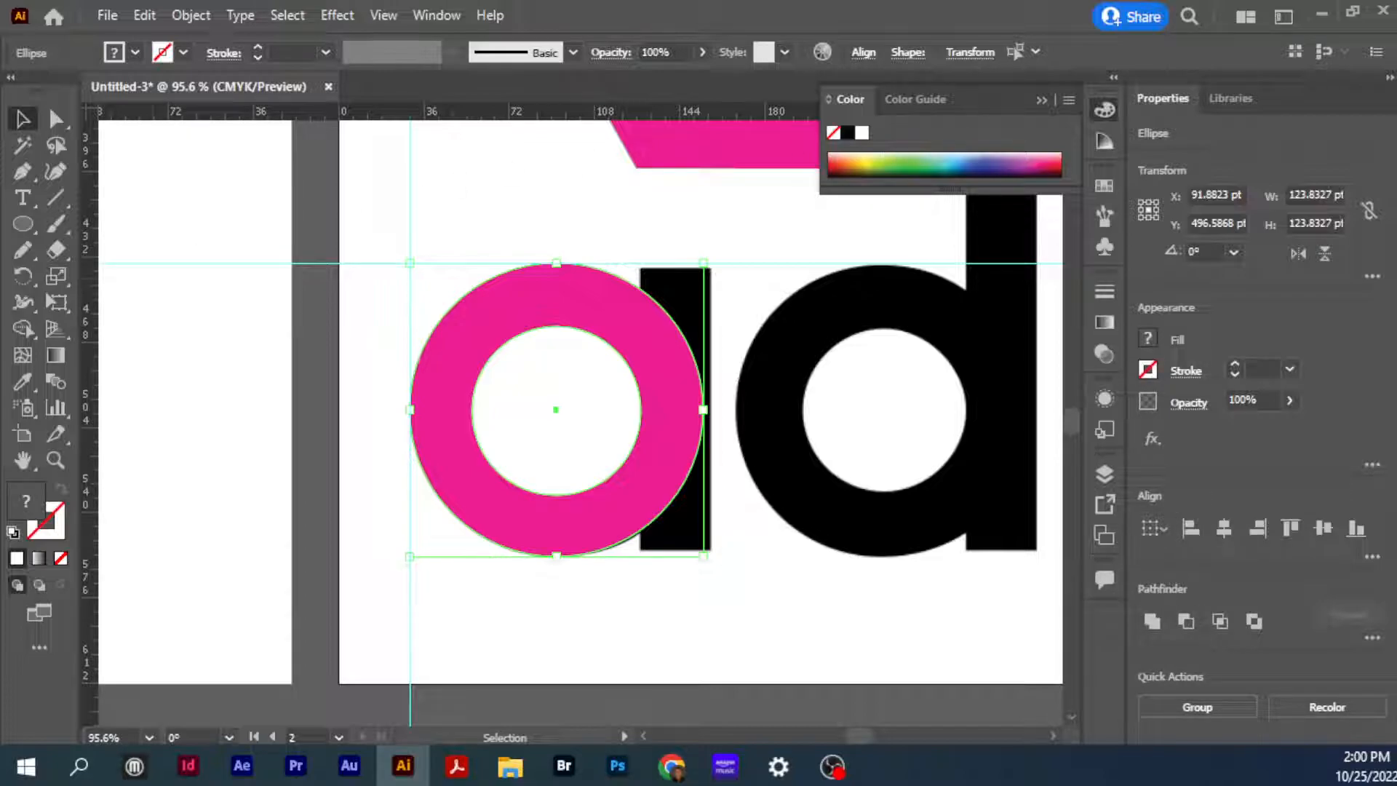
key(shift+ctrl+F9)
drag(131, 255, 176, 506)
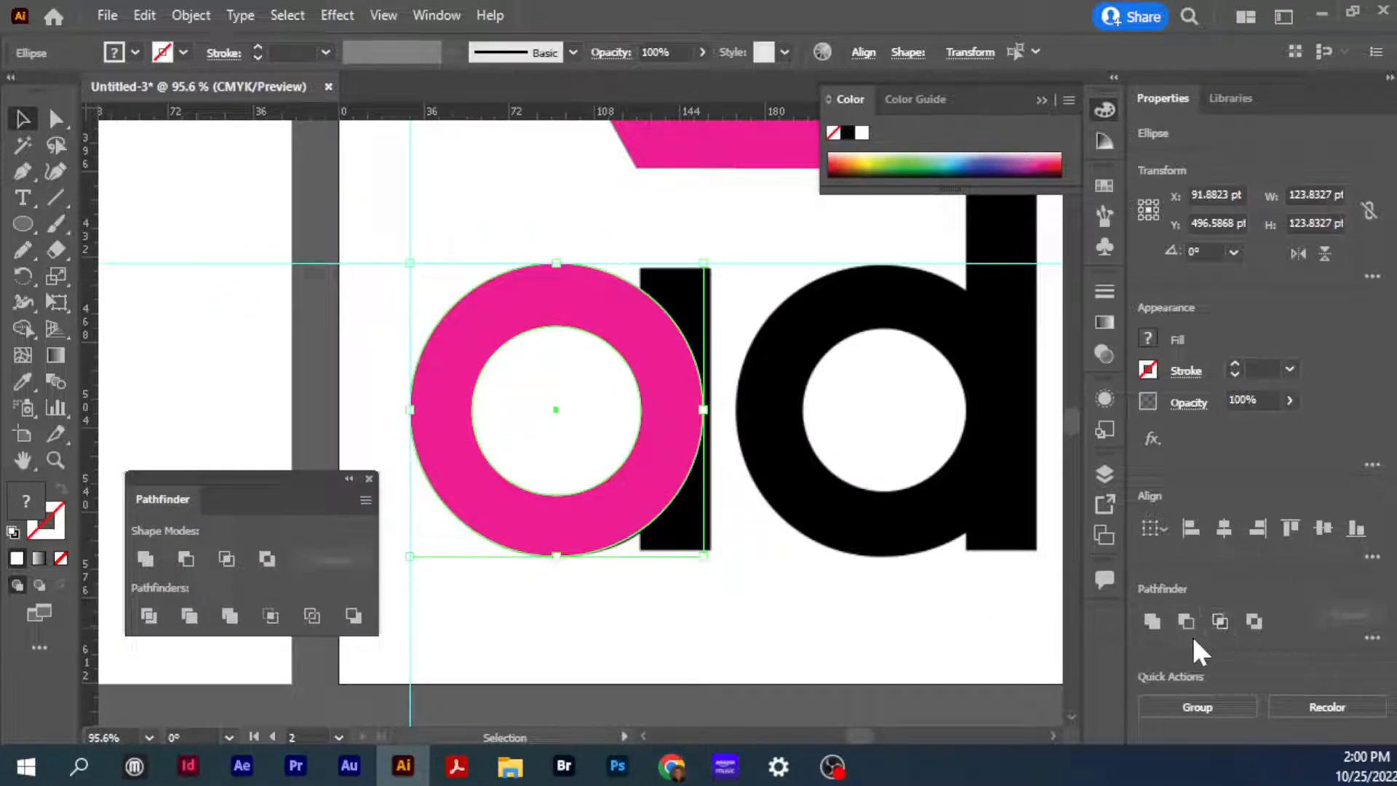
Fill the inner circle with light blue and cut it out of the magenta circle with Pathfinder's Minus Front
click(606, 244)
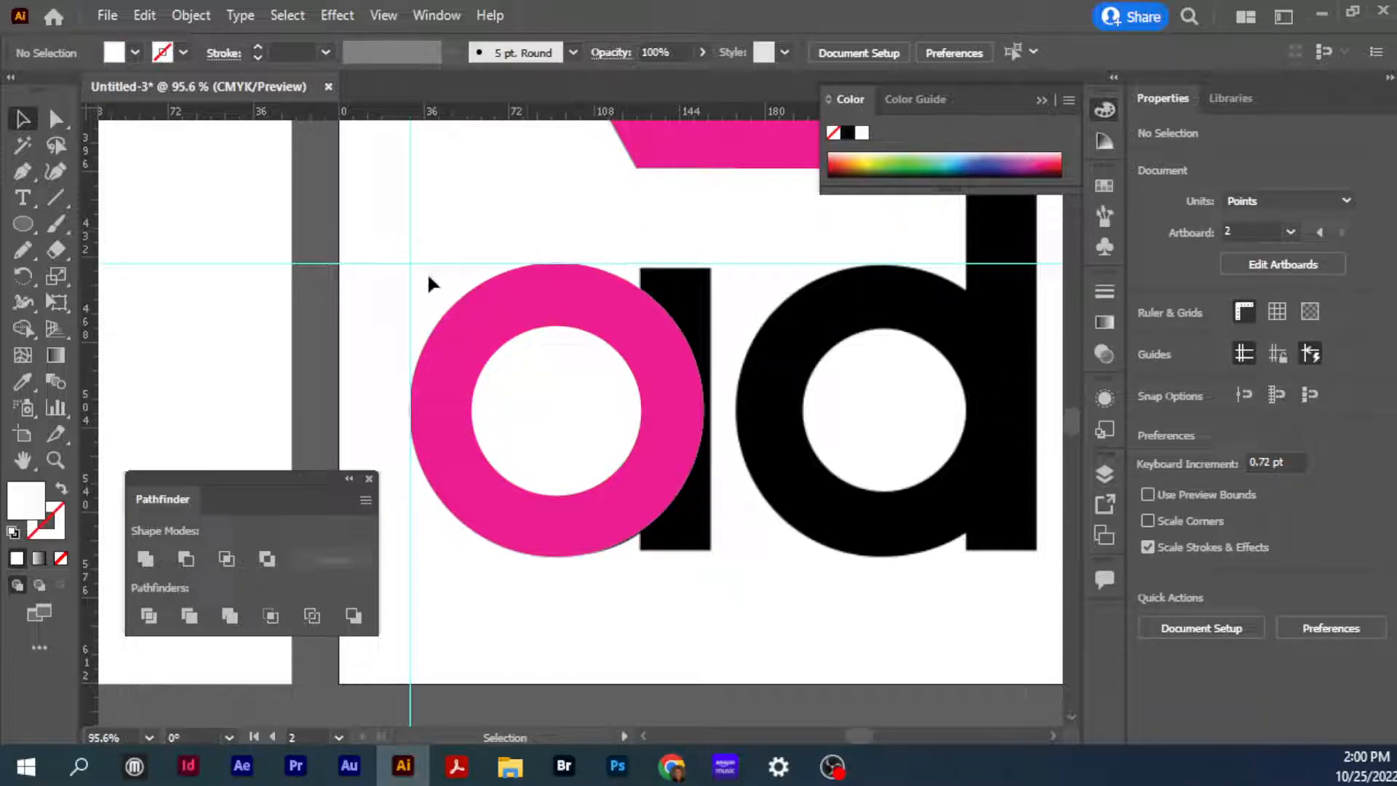
click(561, 409)
click(965, 150)
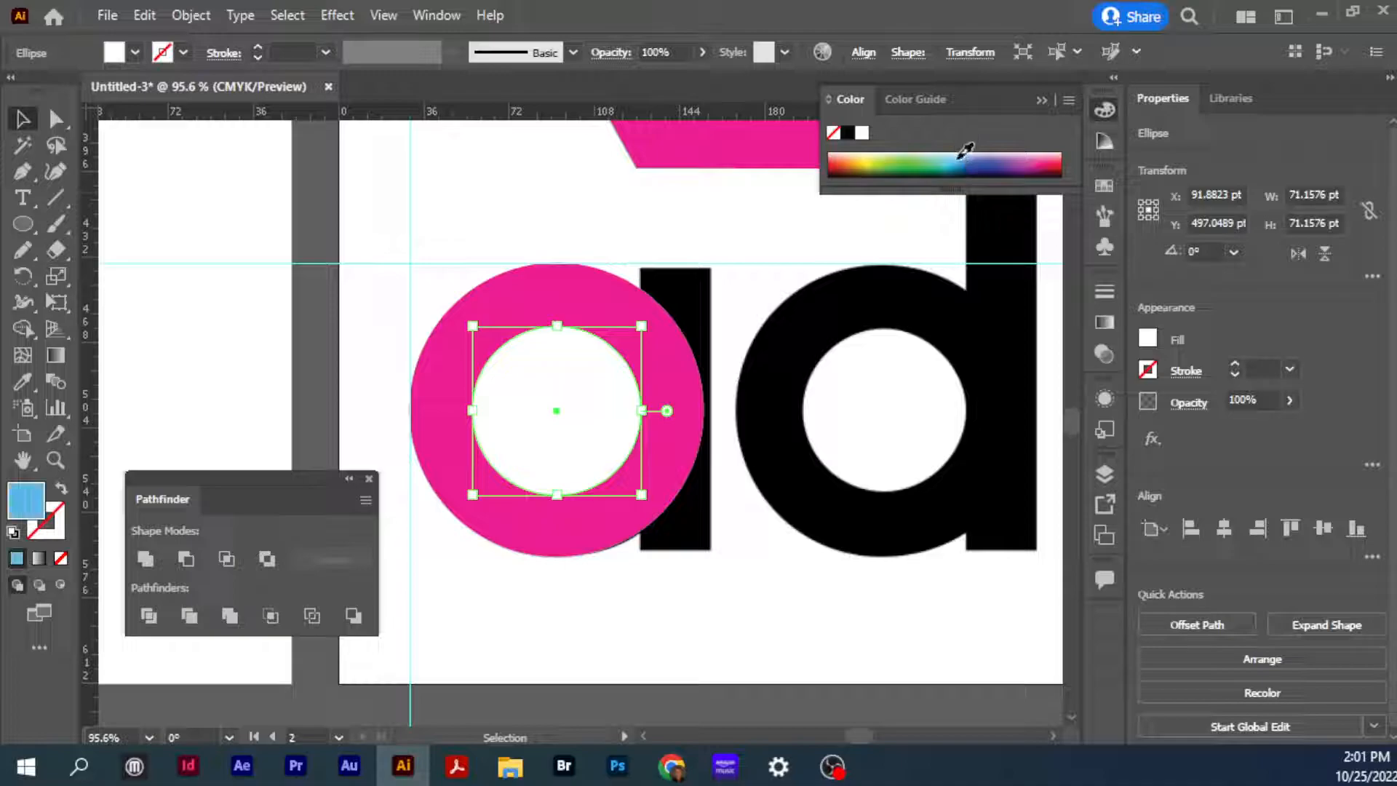
click(508, 249)
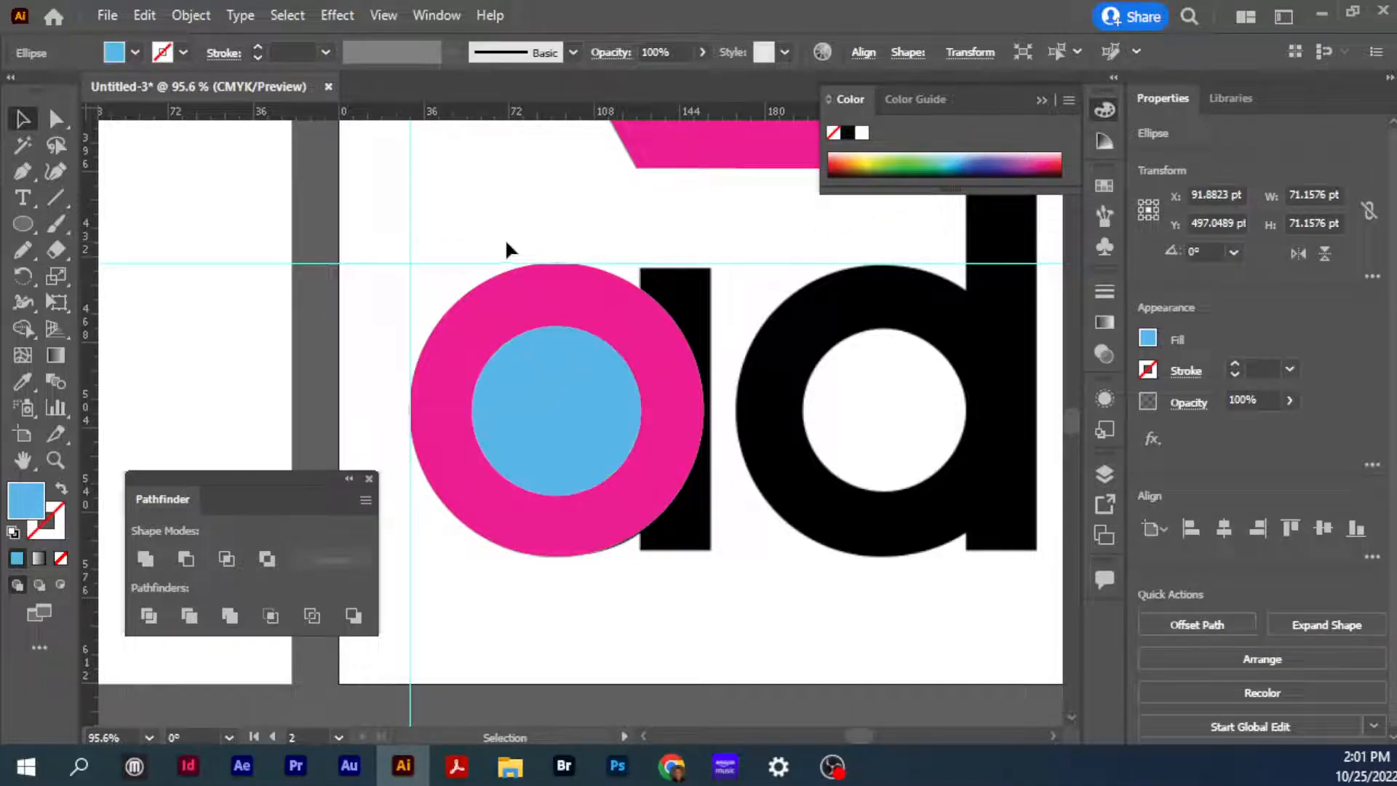
click(492, 373)
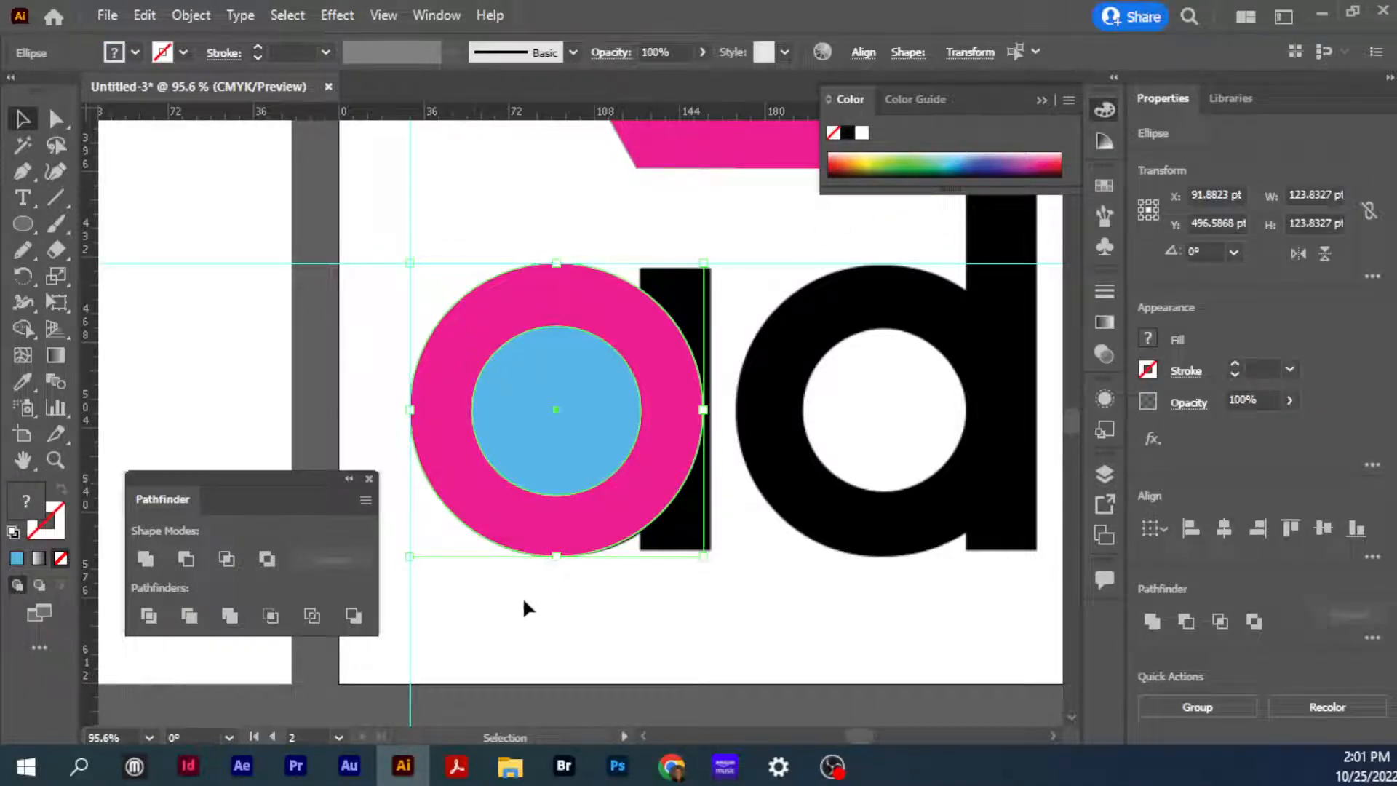
drag(472, 617, 591, 472)
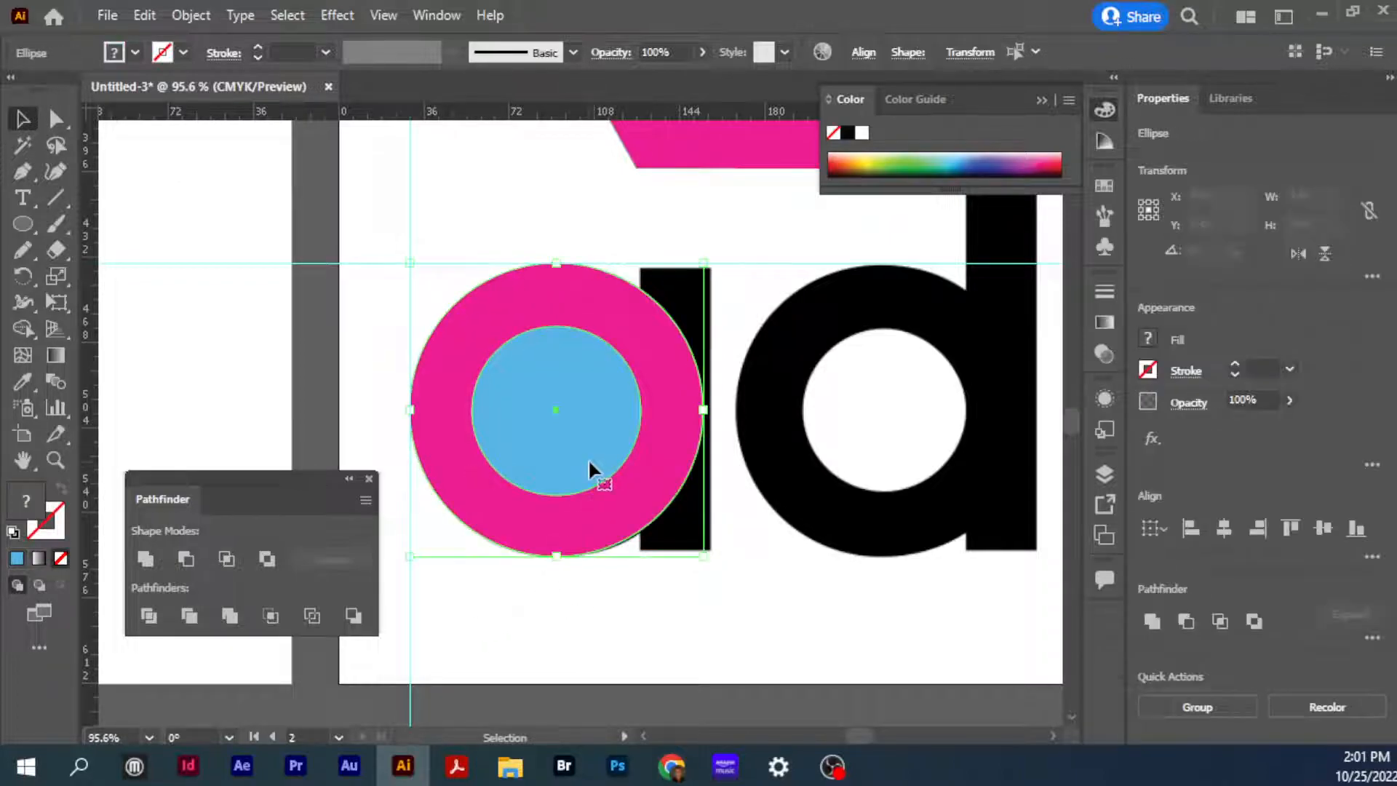
click(186, 560)
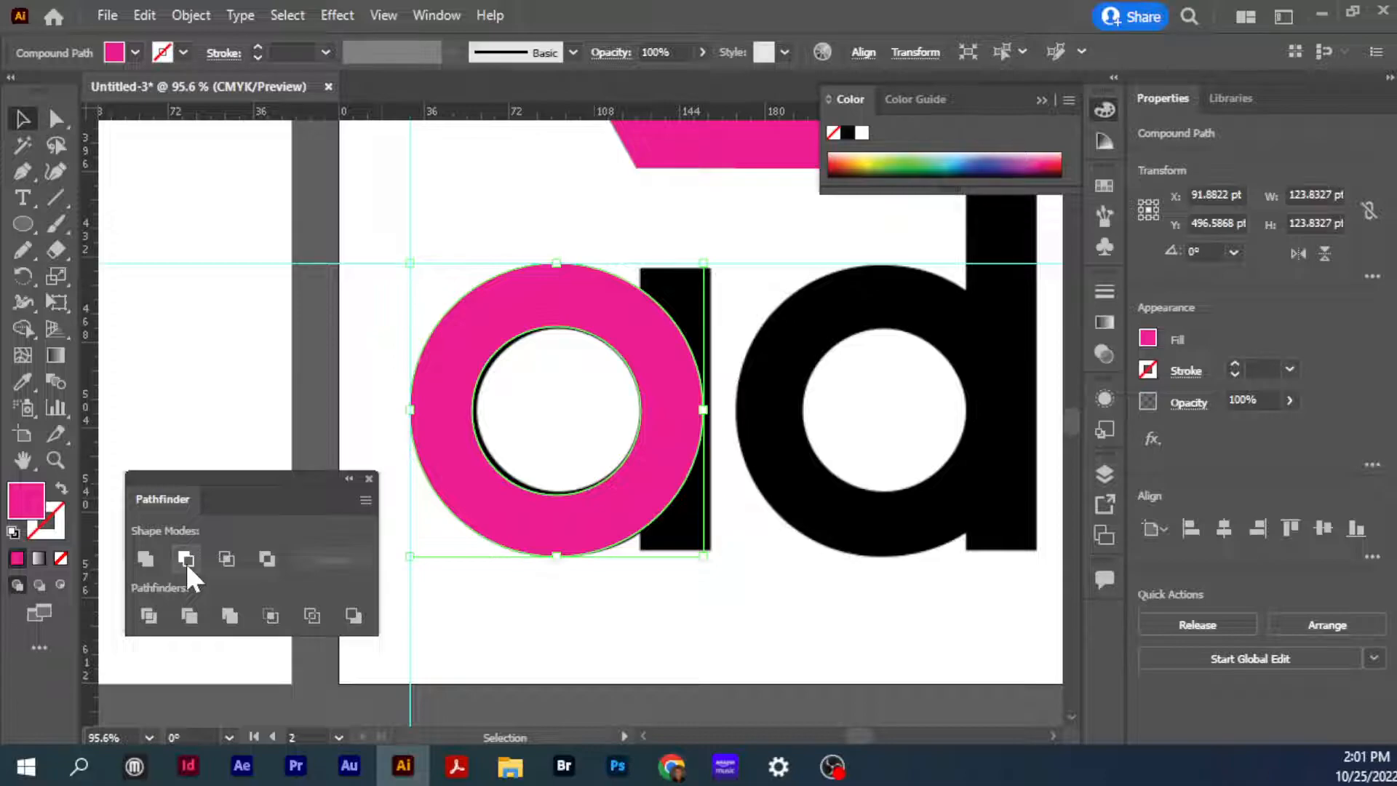
Place a copy of the magenta ring horizontally over the bowl of the first d
ctrl+alt+click(677, 477)
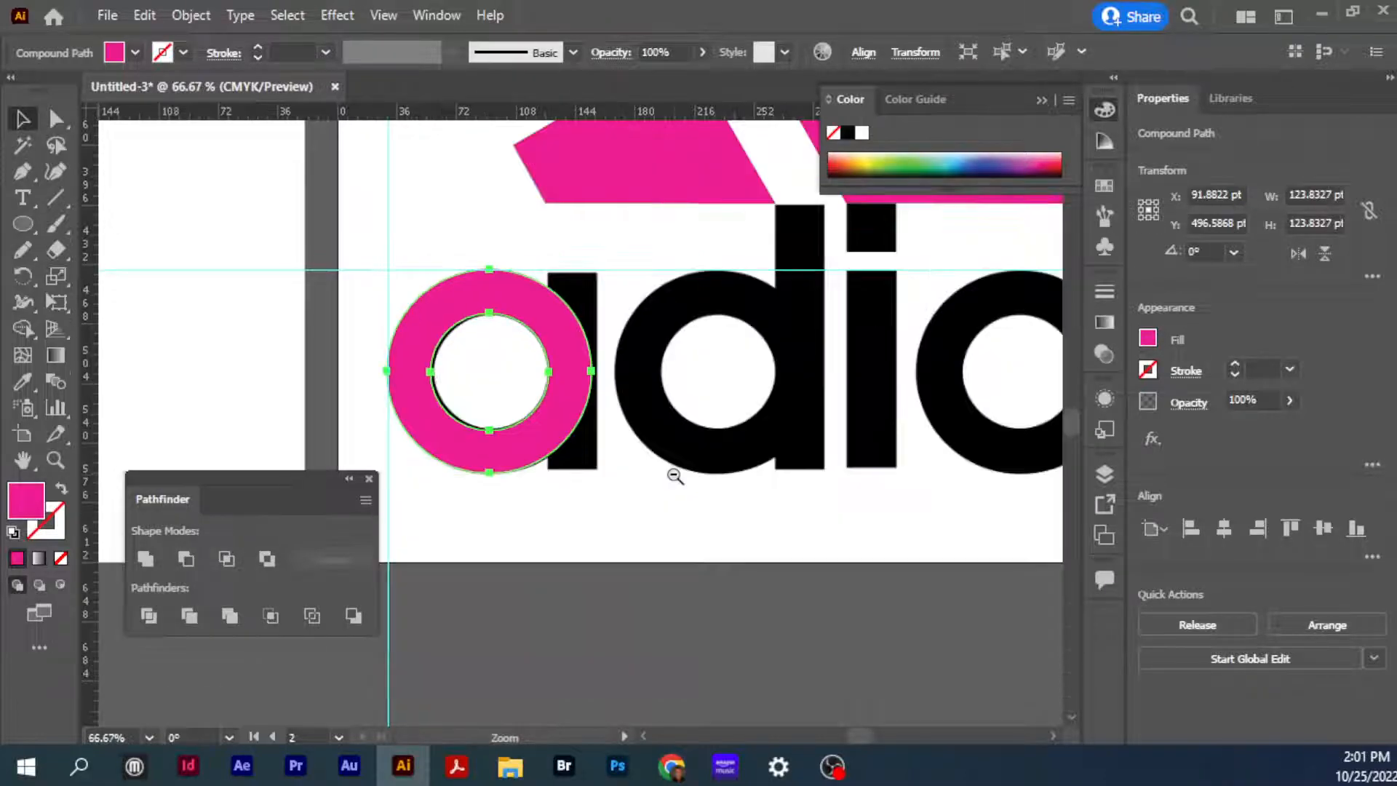
drag(723, 427, 670, 468)
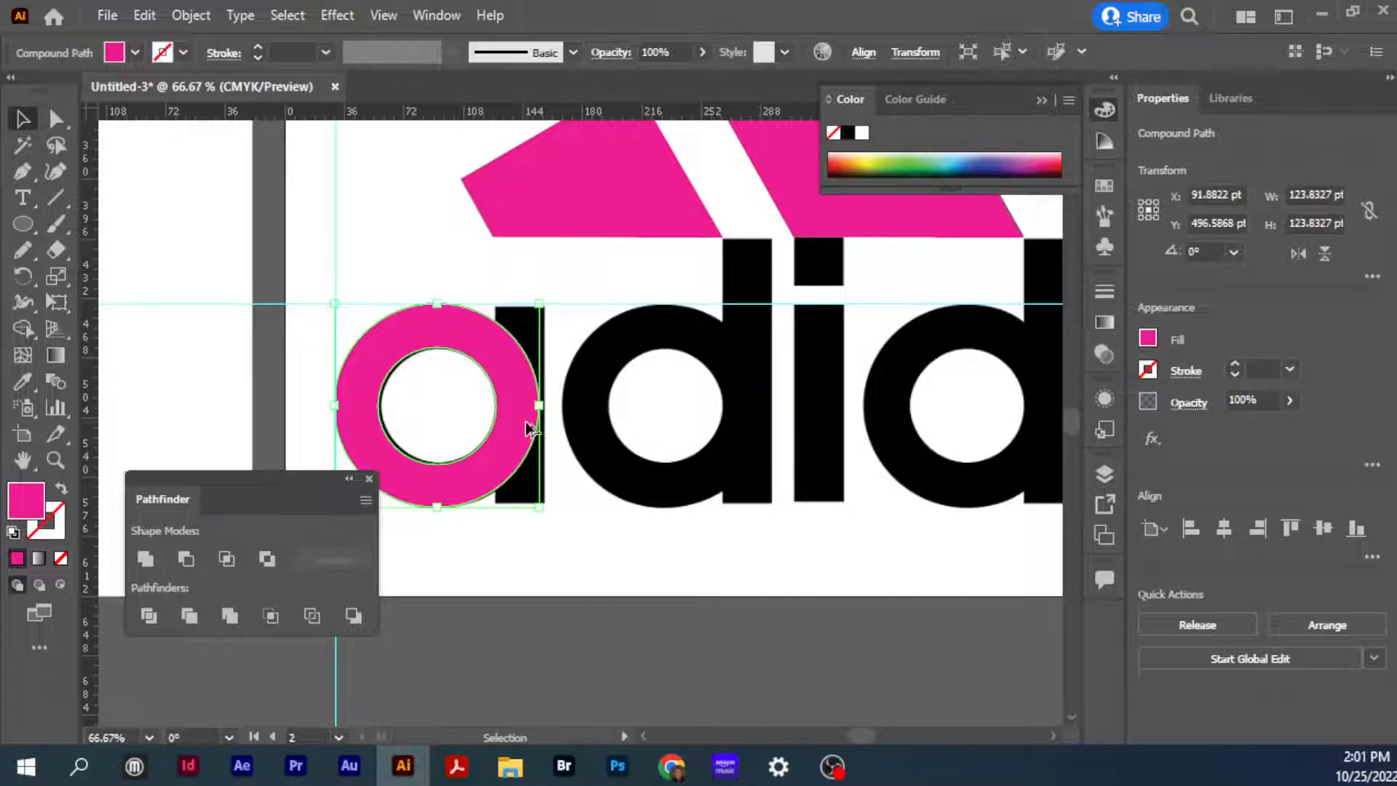
drag(529, 432, 757, 431)
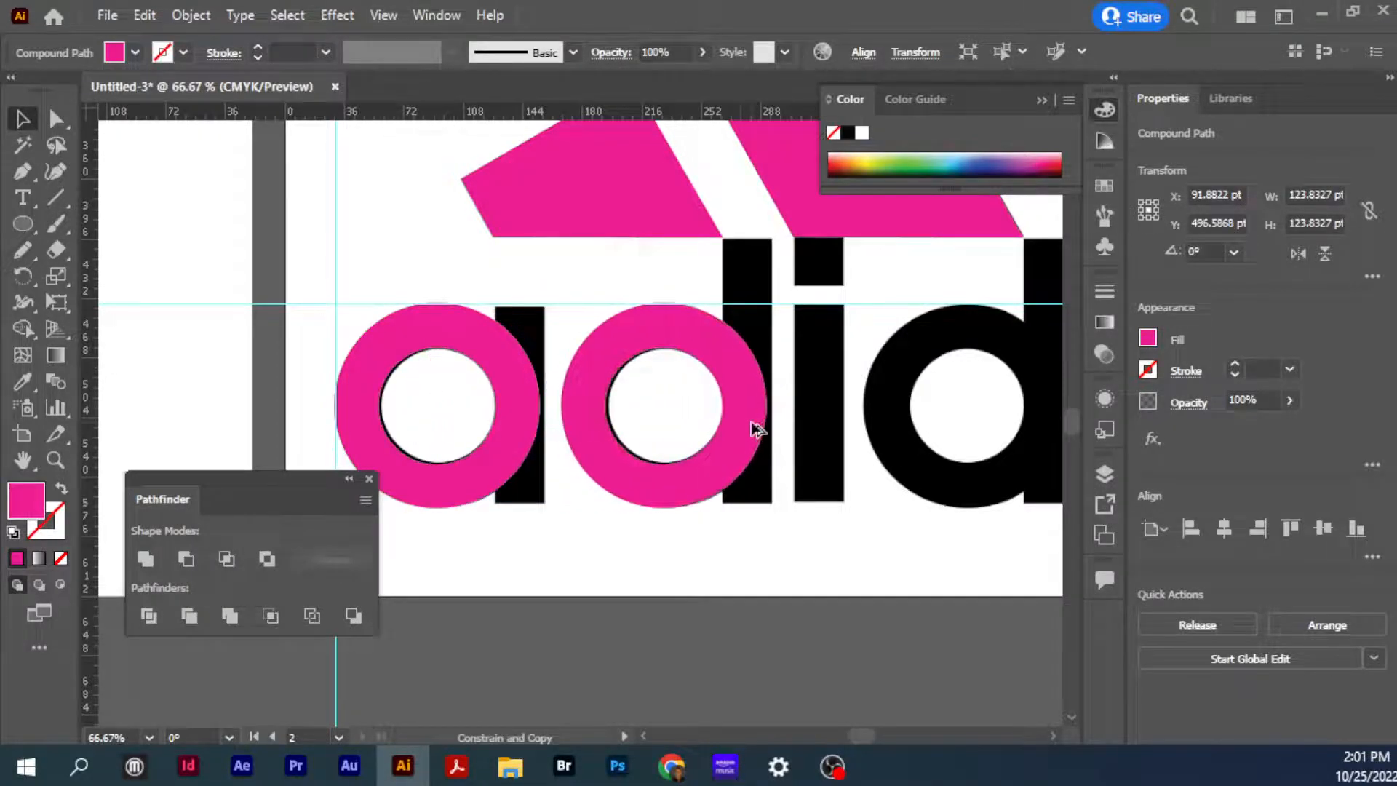
Set the fill to green and draw a rectangle about 31 by 120 pt over the first a's stem
drag(892, 460, 689, 469)
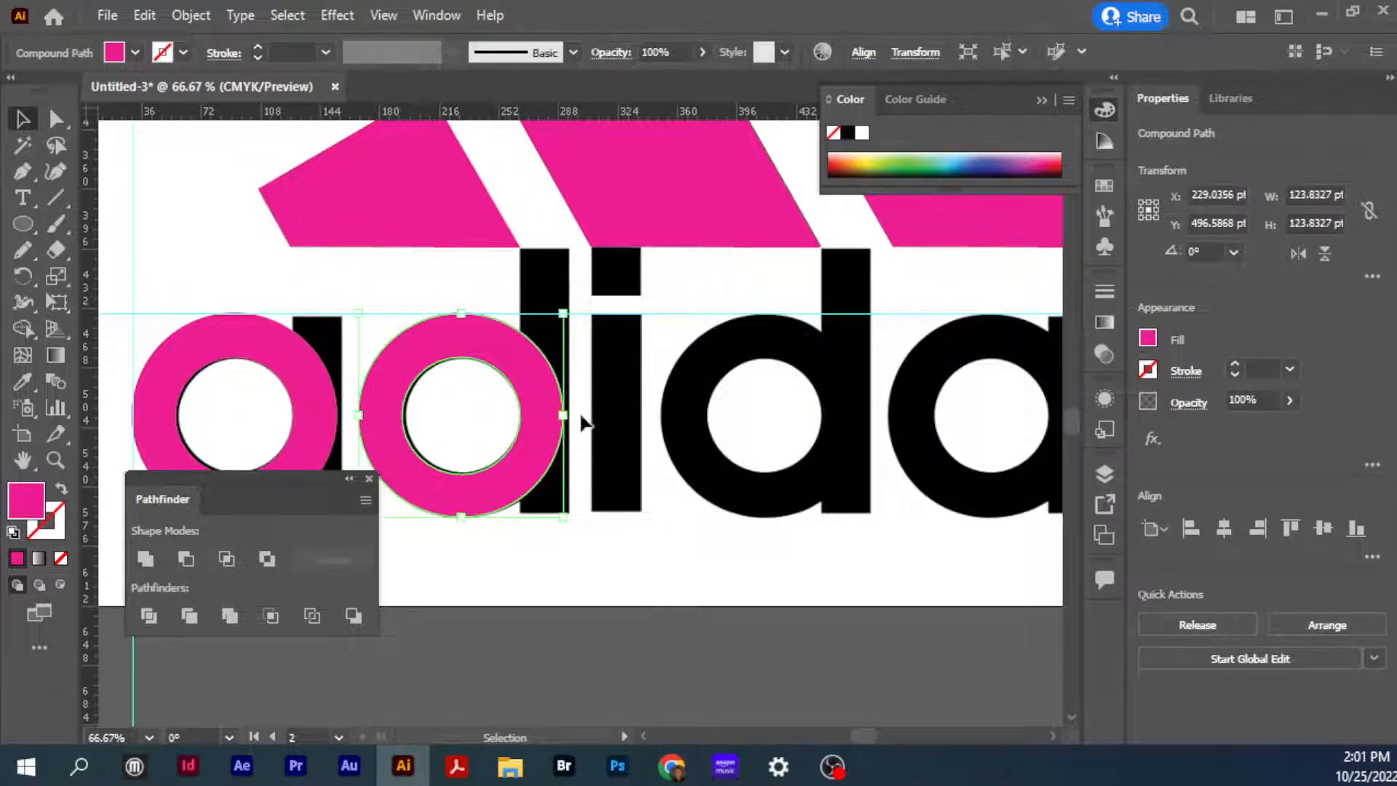
drag(937, 409, 823, 396)
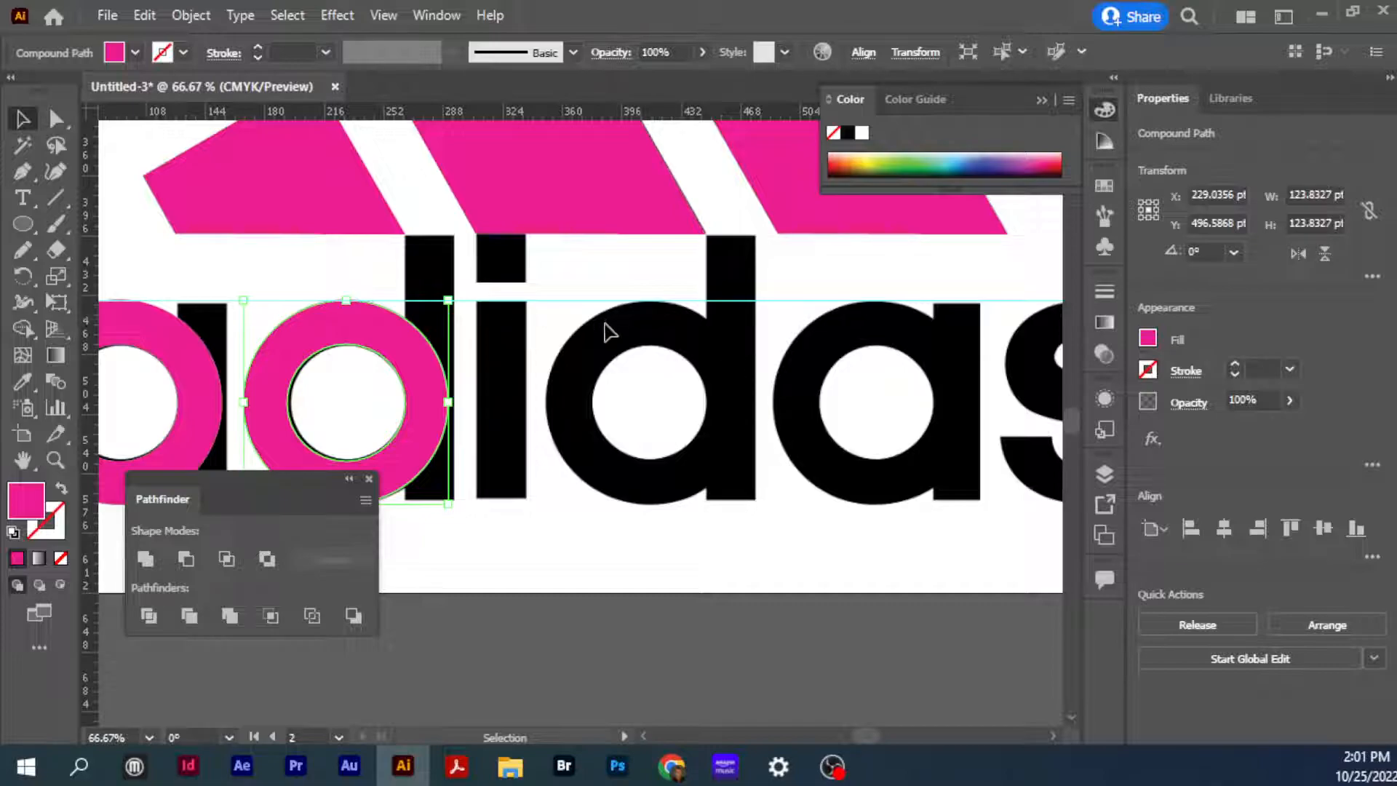
drag(561, 384, 1017, 387)
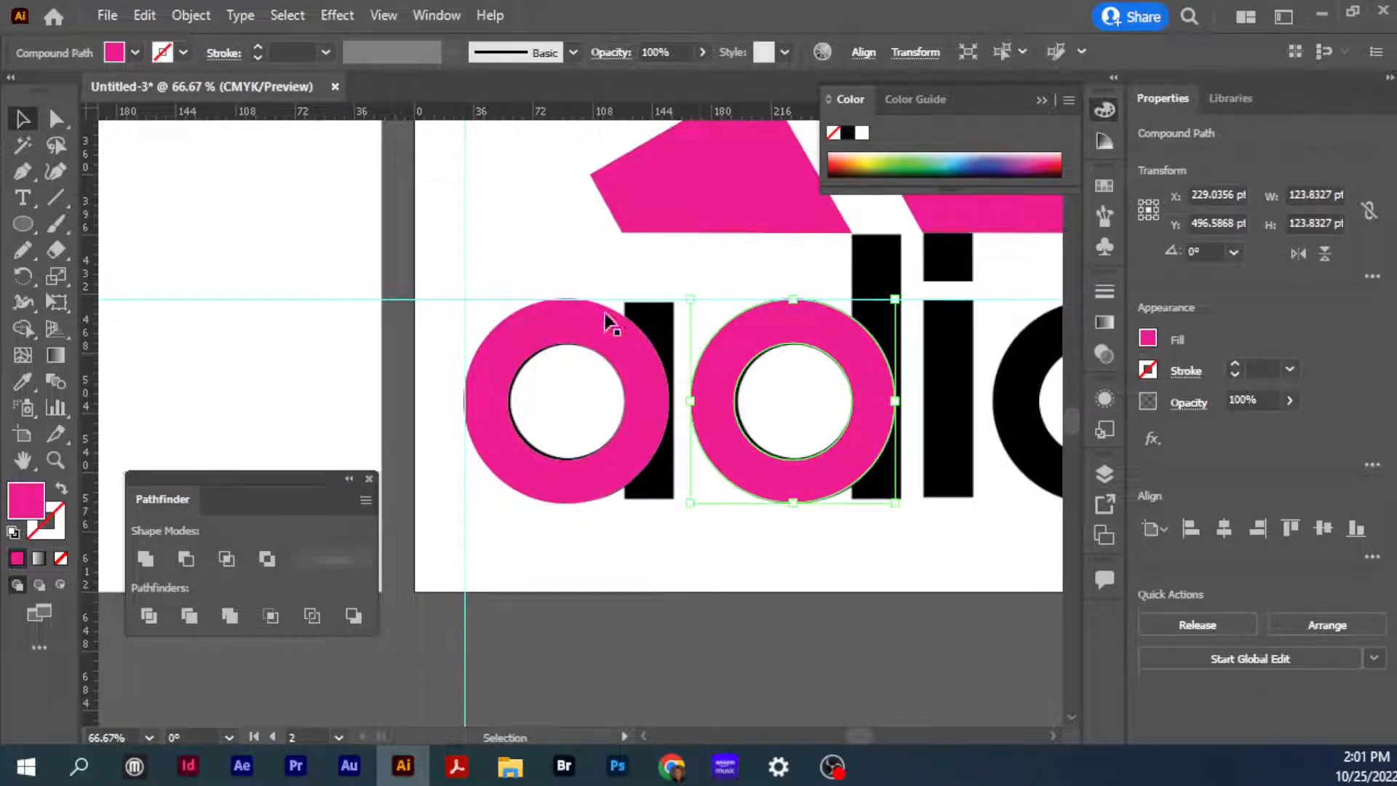
drag(24, 221, 109, 222)
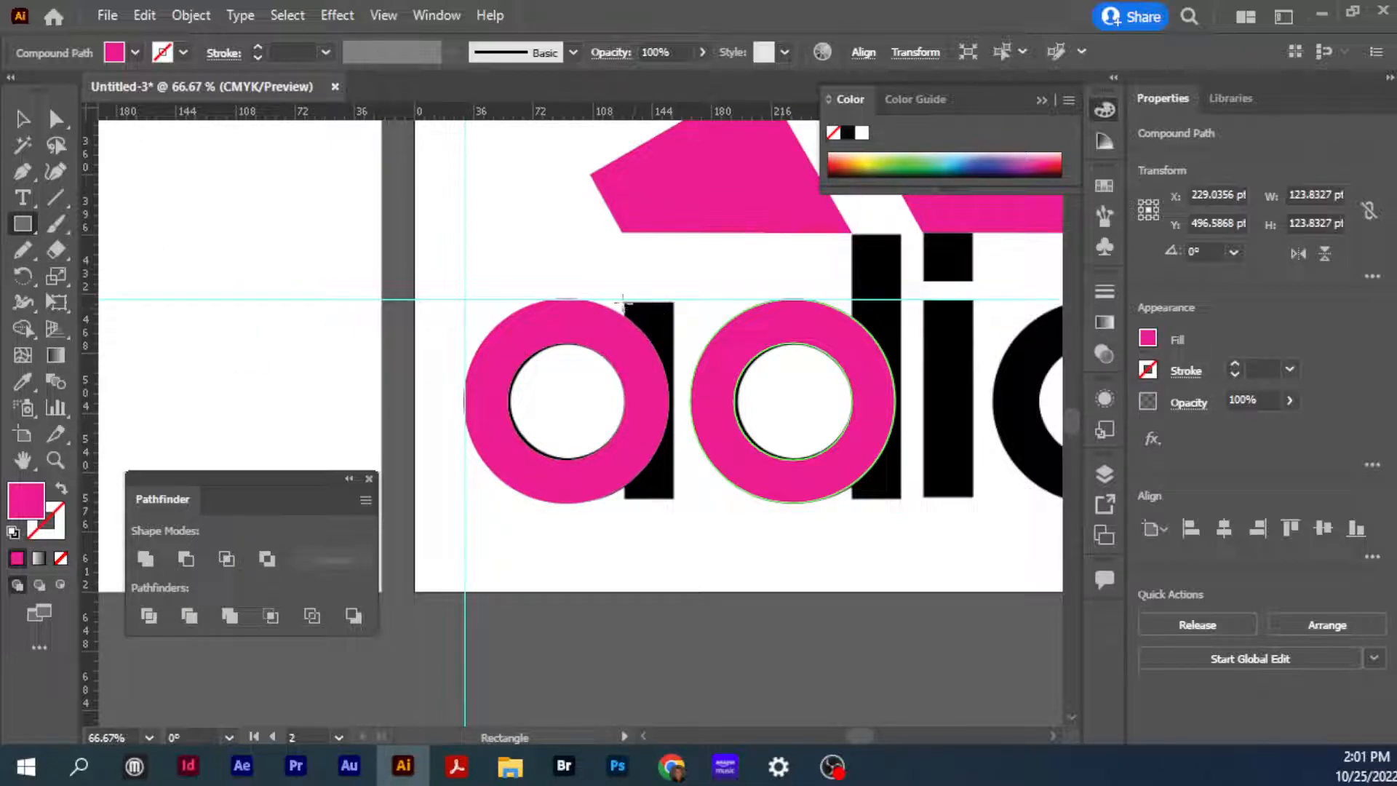
click(928, 157)
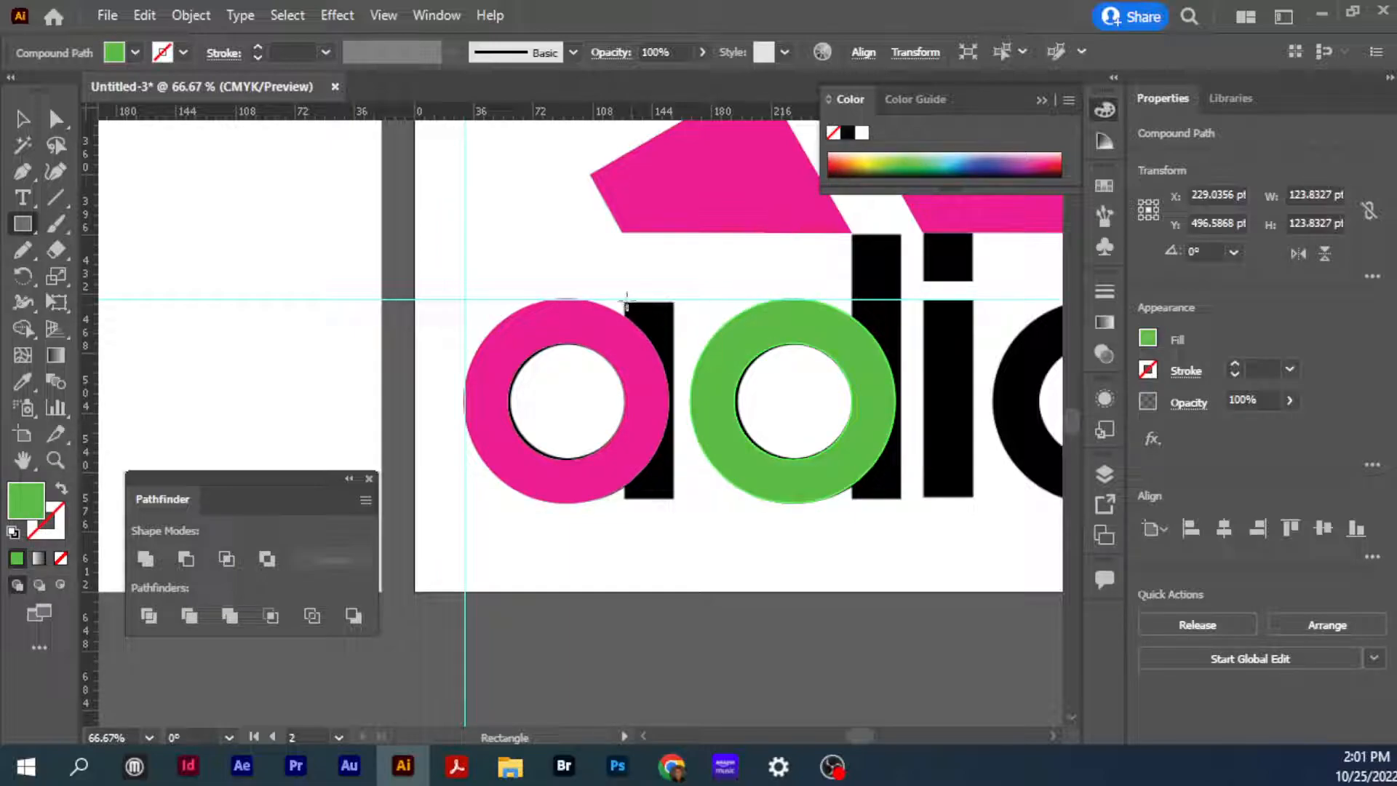
drag(625, 299, 676, 499)
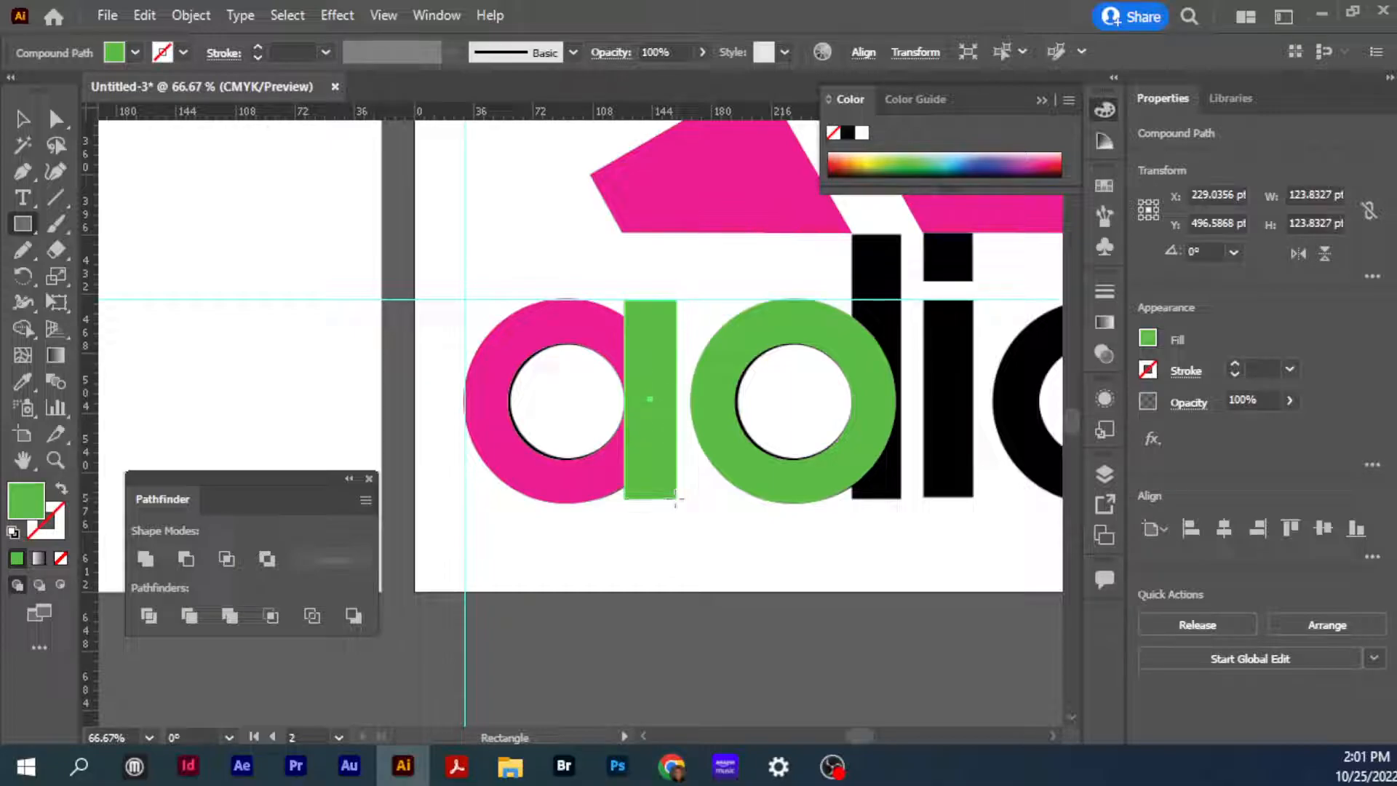
Select the magenta ring and the green rectangle of the first a and merge them with Pathfinder's Unite
key(v)
drag(603, 378, 954, 687)
drag(866, 585, 677, 390)
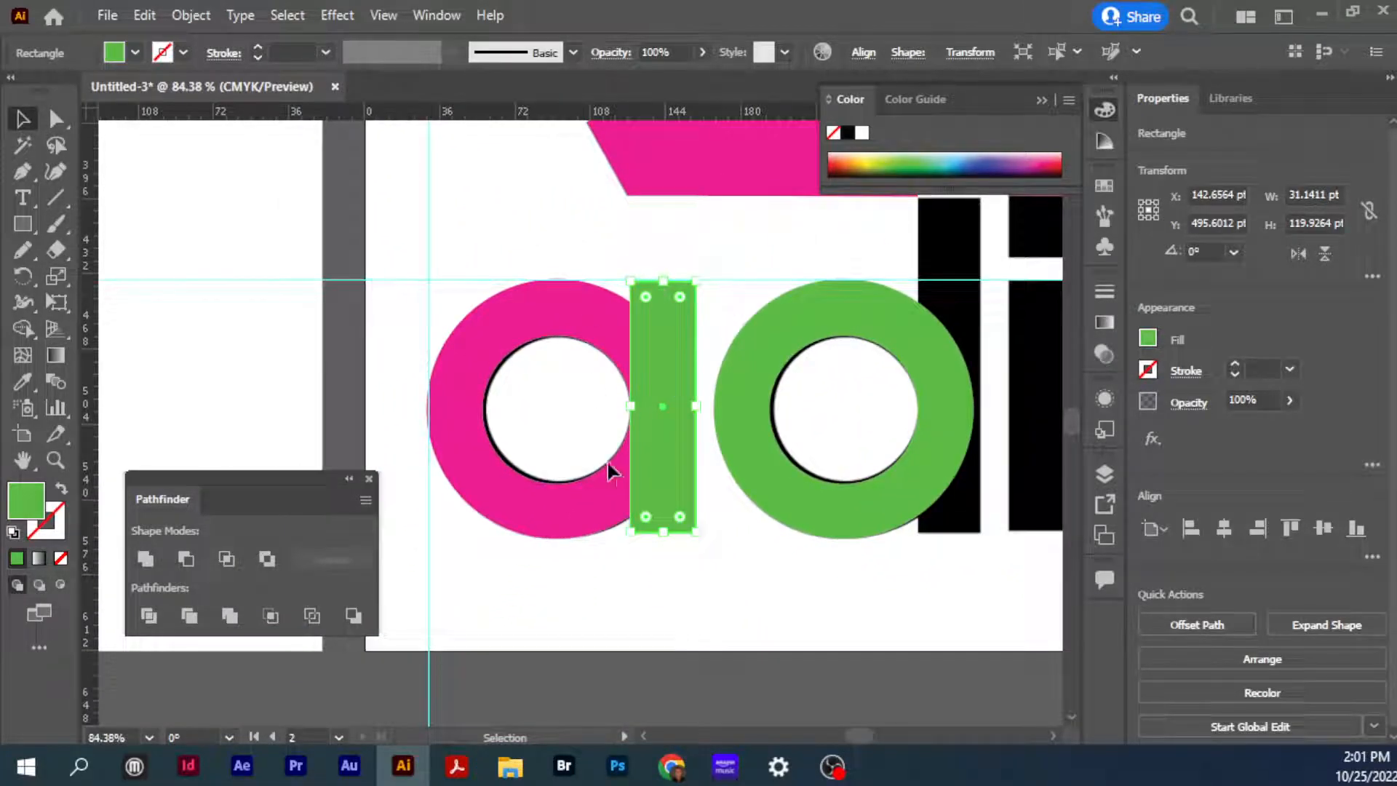
click(684, 593)
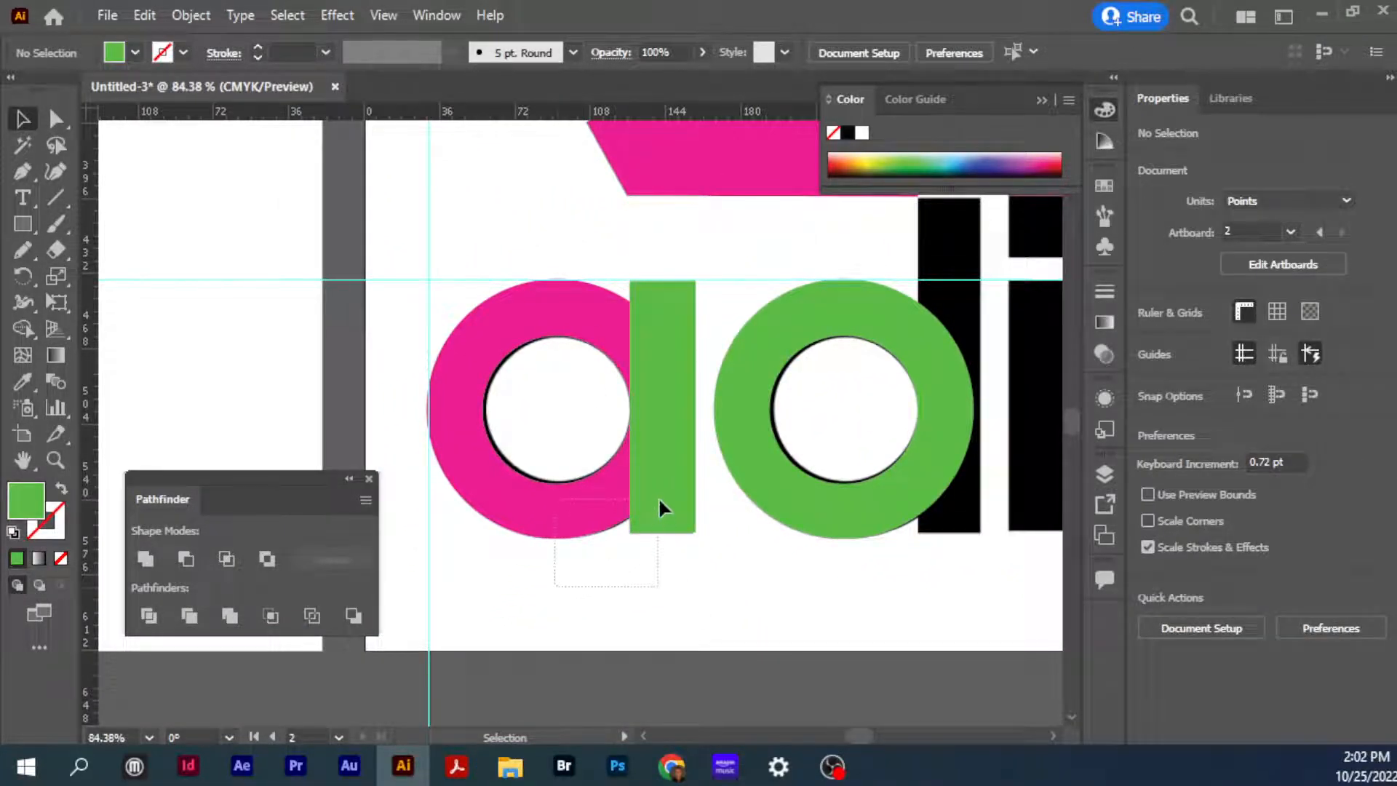
drag(658, 496, 666, 492)
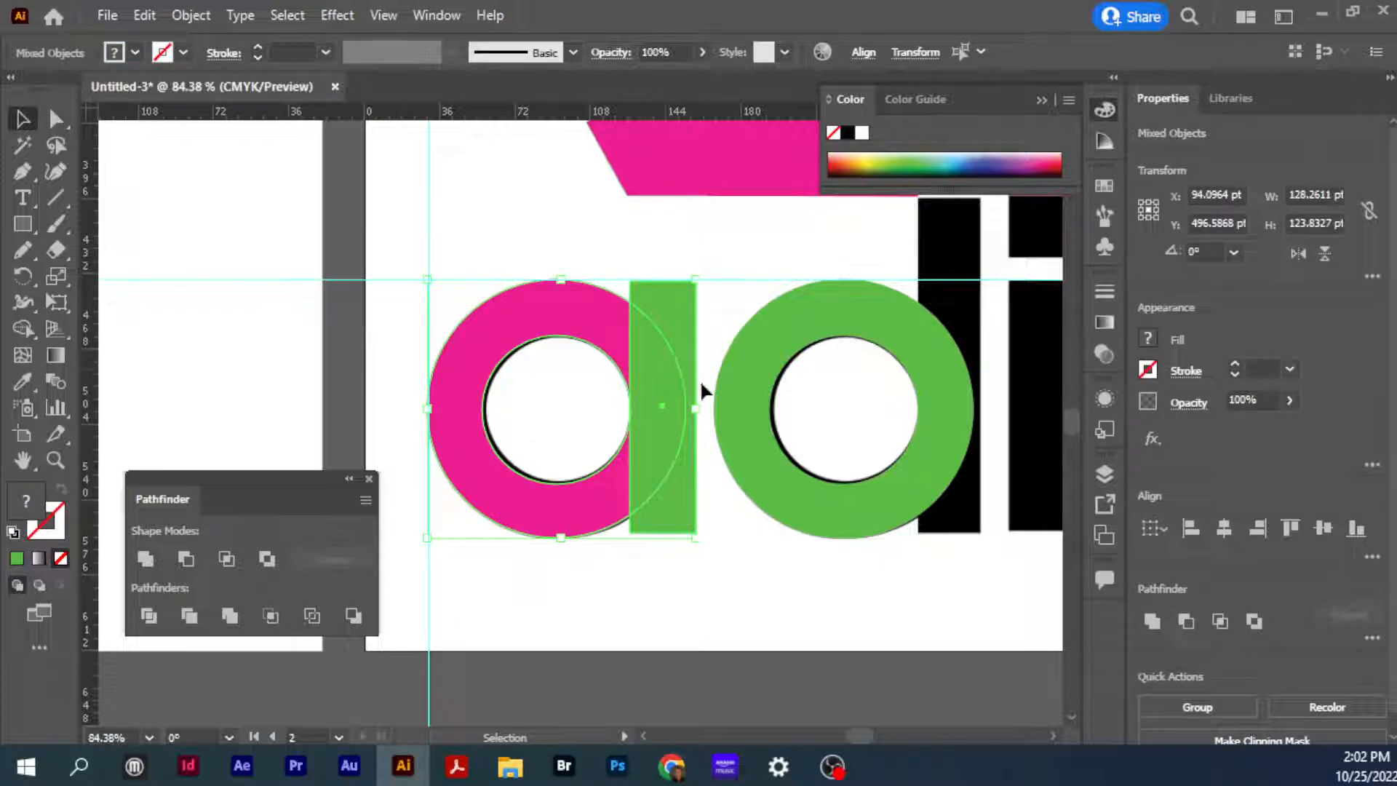
click(145, 558)
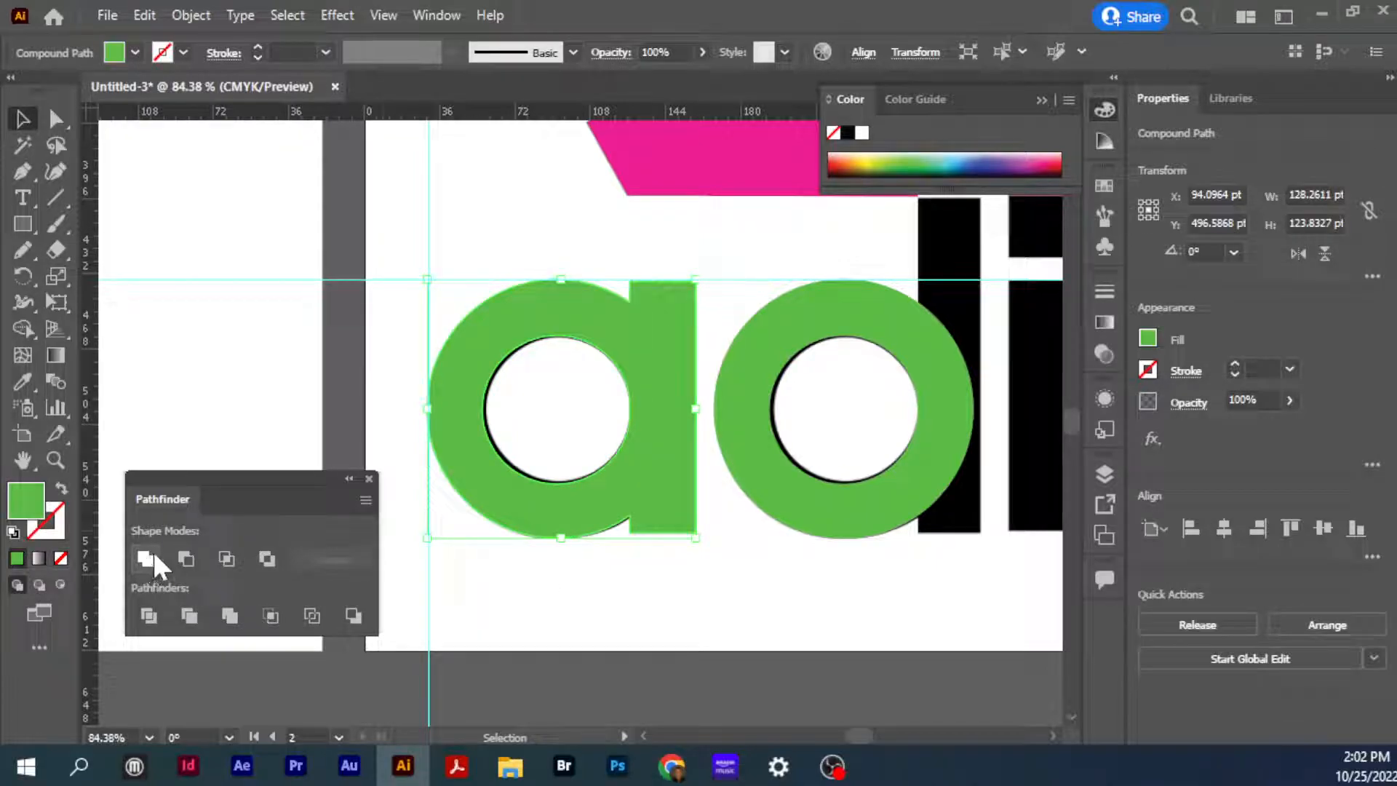
Delete the green ring over the first d and place a horizontal copy of the finished a there
ctrl+alt+click(654, 484)
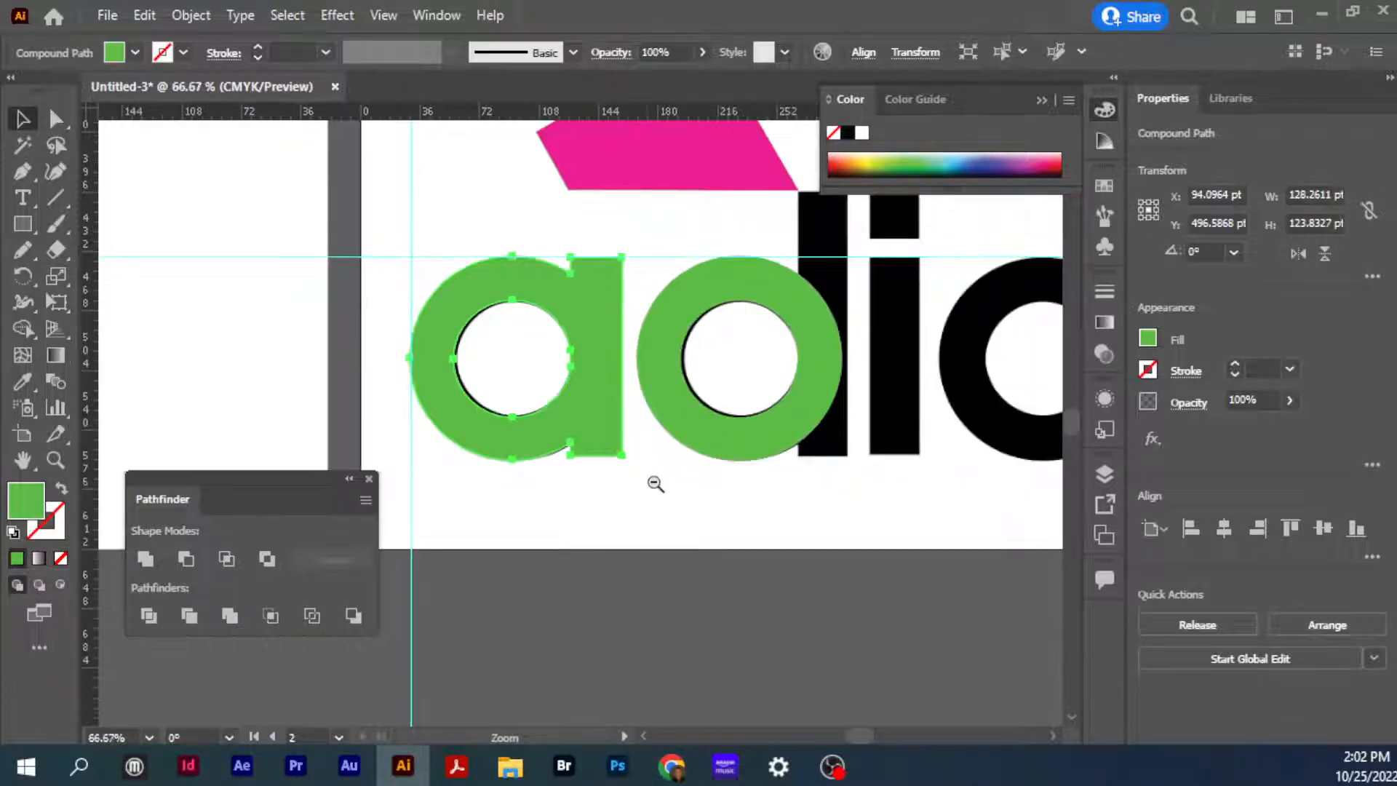
drag(858, 420, 817, 452)
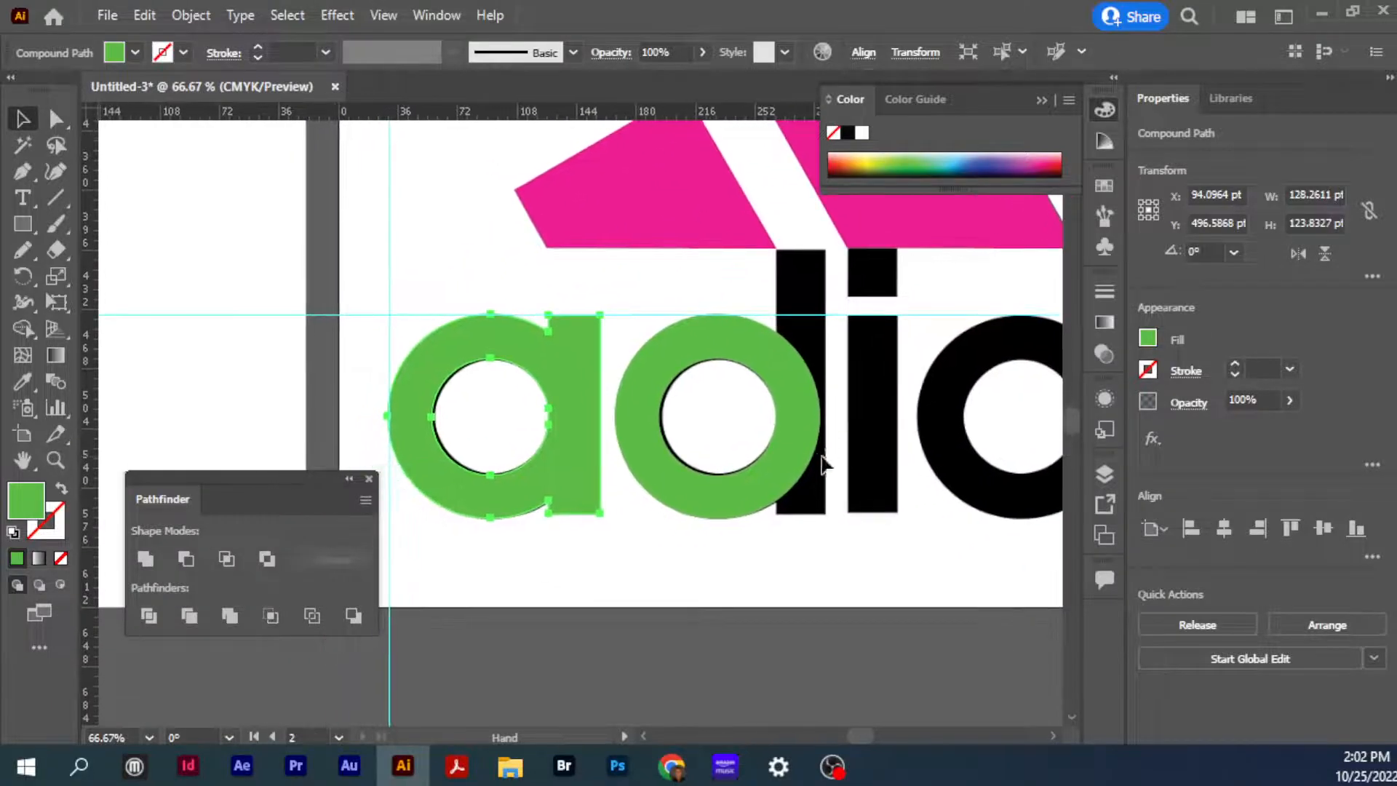
click(813, 466)
key(ctrl+z)
click(562, 483)
drag(573, 482, 805, 490)
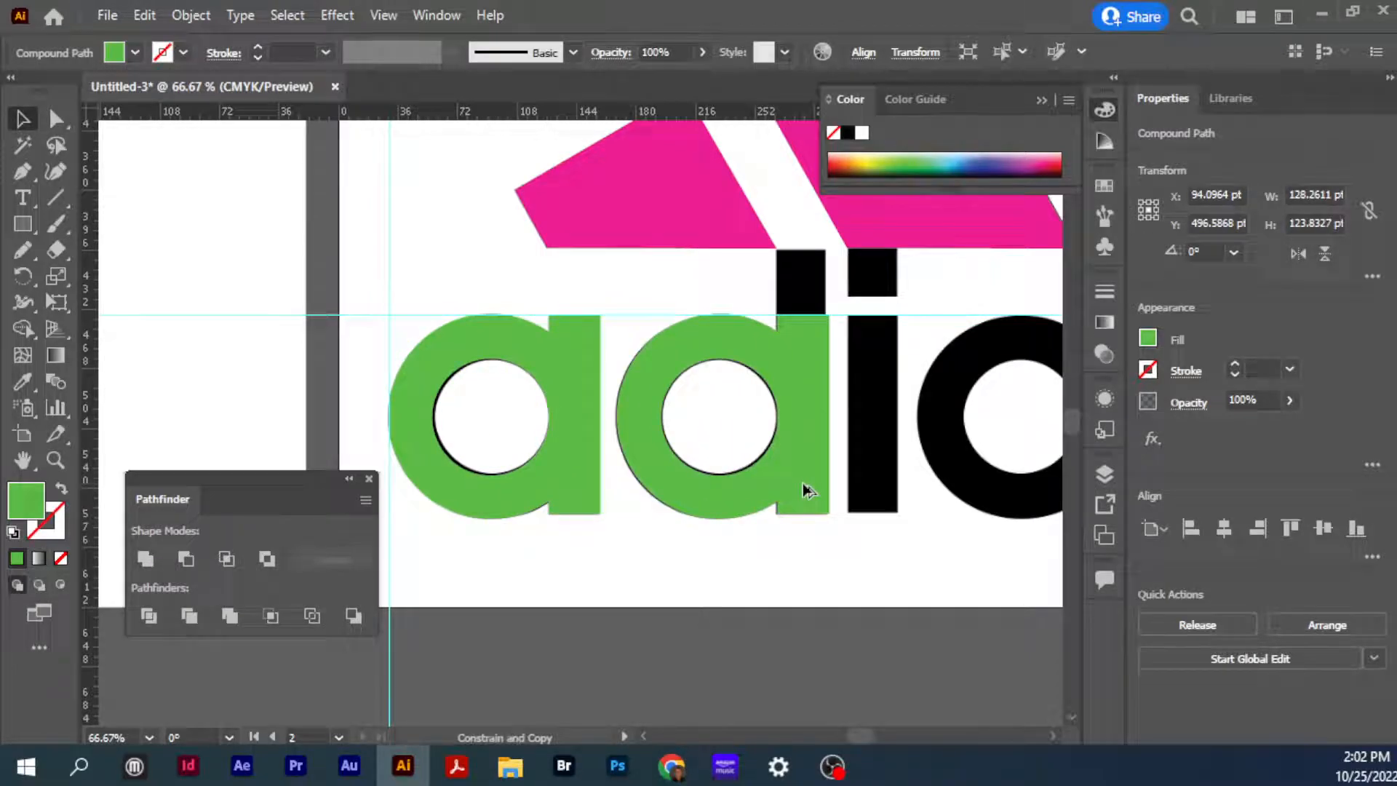
Extend the copied shape's stem upward with the Direct Selection tool to match the height of the reference d
click(56, 118)
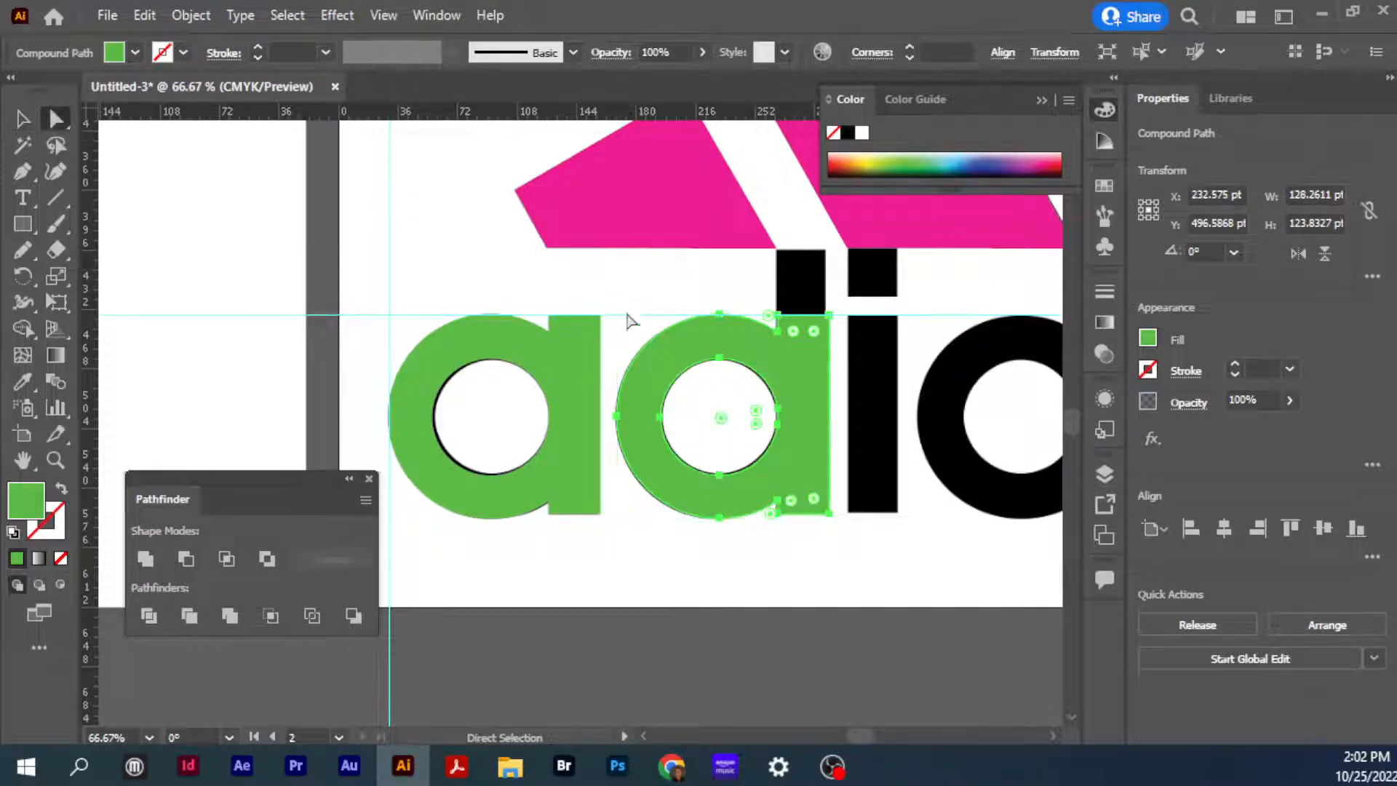
drag(768, 290, 827, 250)
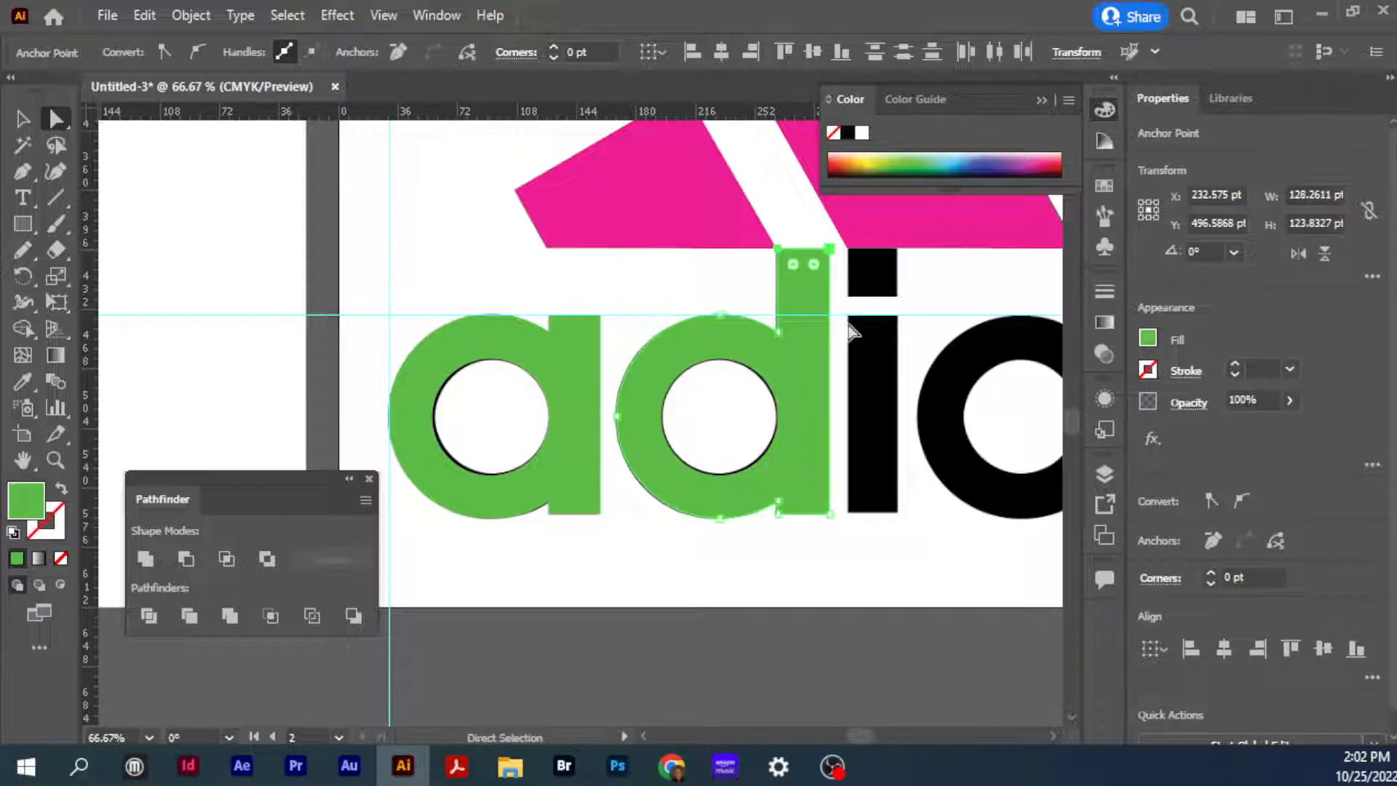
click(876, 425)
Copy the green a over the second a and the green d over the second d of the reference
key(space)
drag(885, 439, 604, 433)
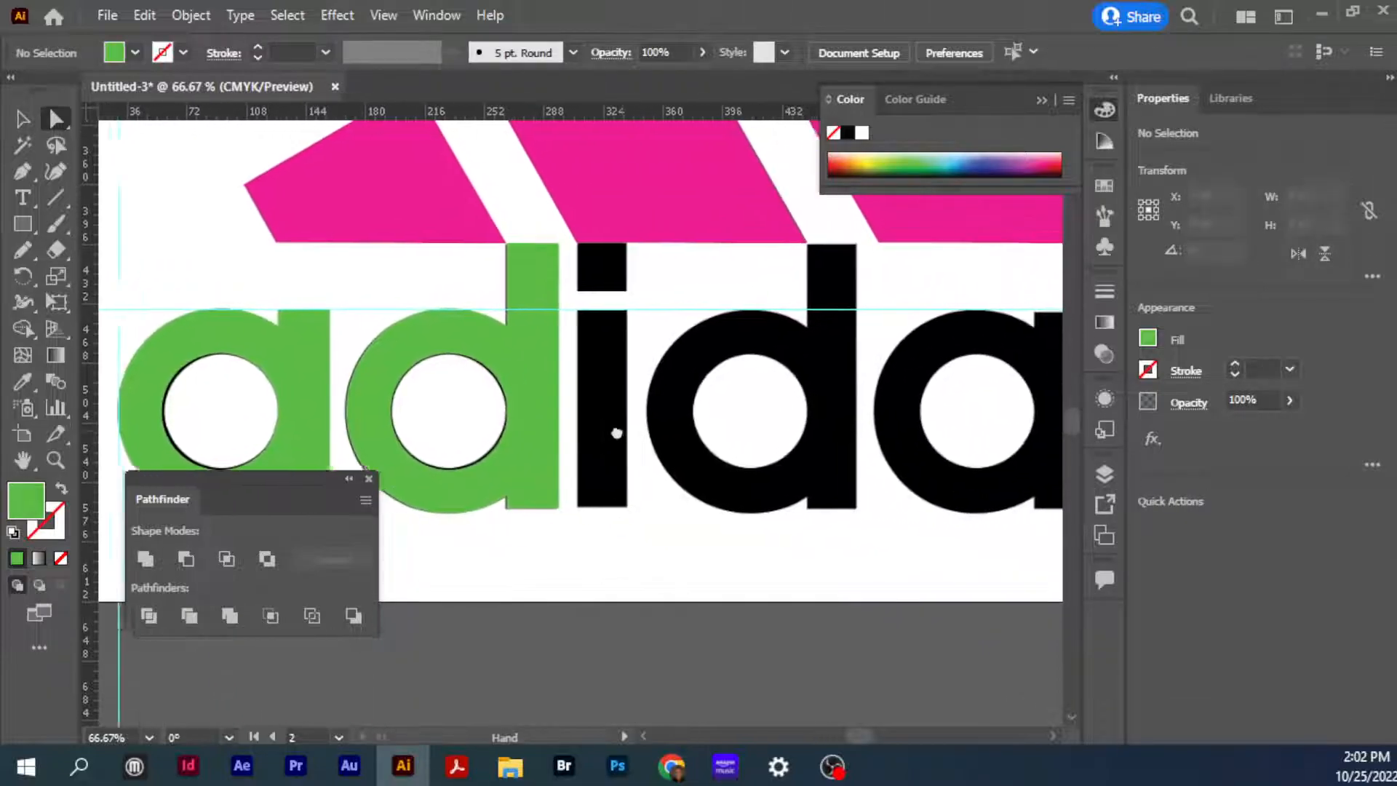
click(465, 350)
key(v)
click(213, 255)
click(298, 351)
drag(296, 352, 1064, 399)
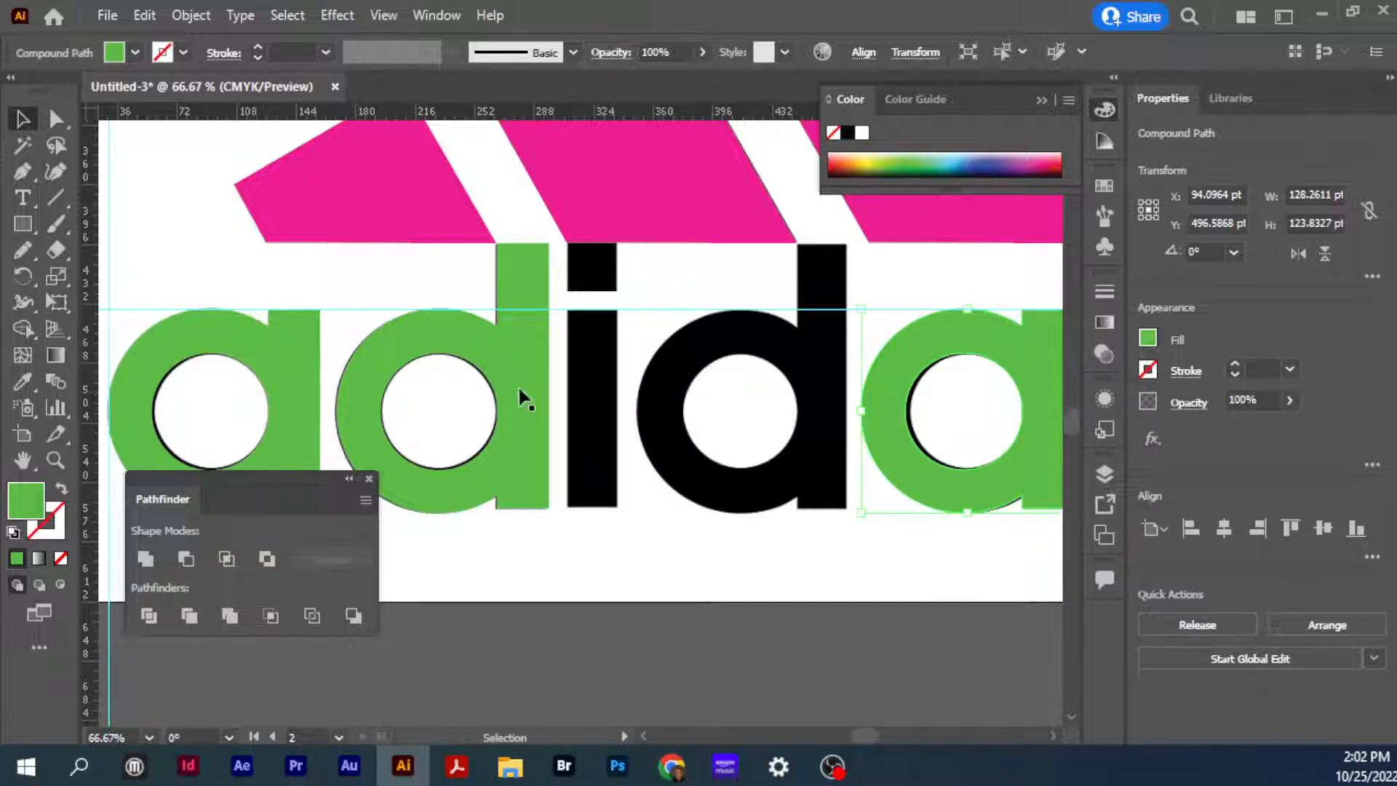
drag(514, 408, 818, 415)
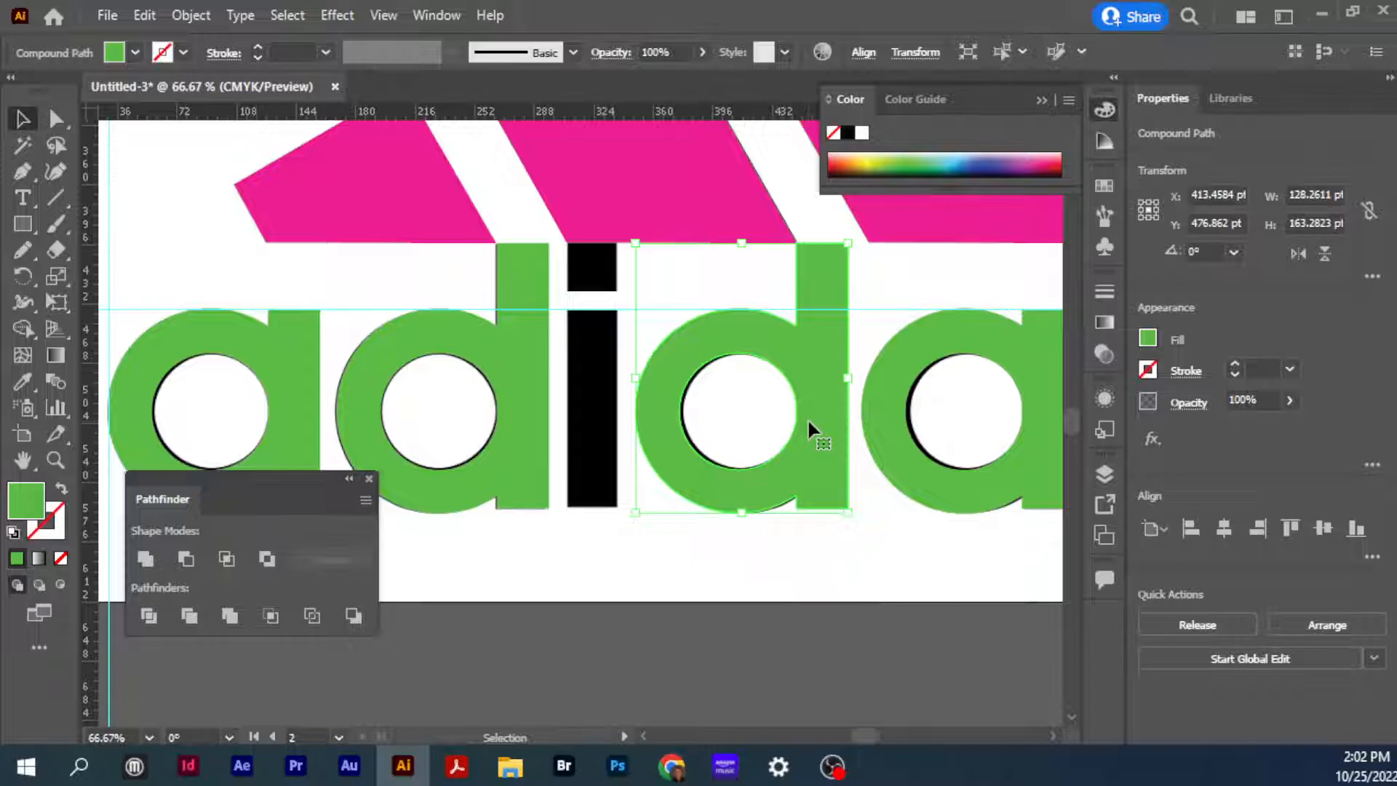
click(579, 559)
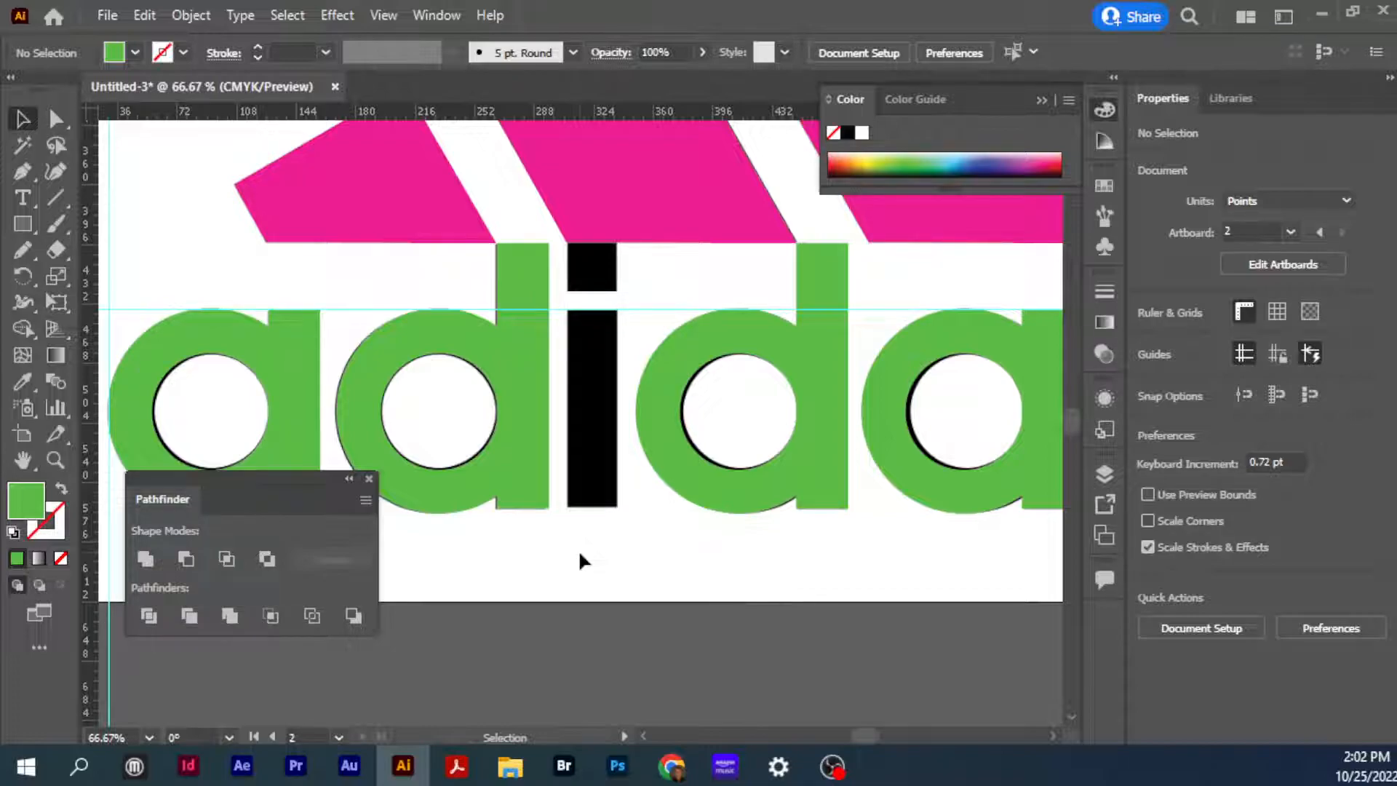
Hide the adidas layer to examine the reference around the i's dot, and show the layer again
key(z)
drag(555, 213, 963, 583)
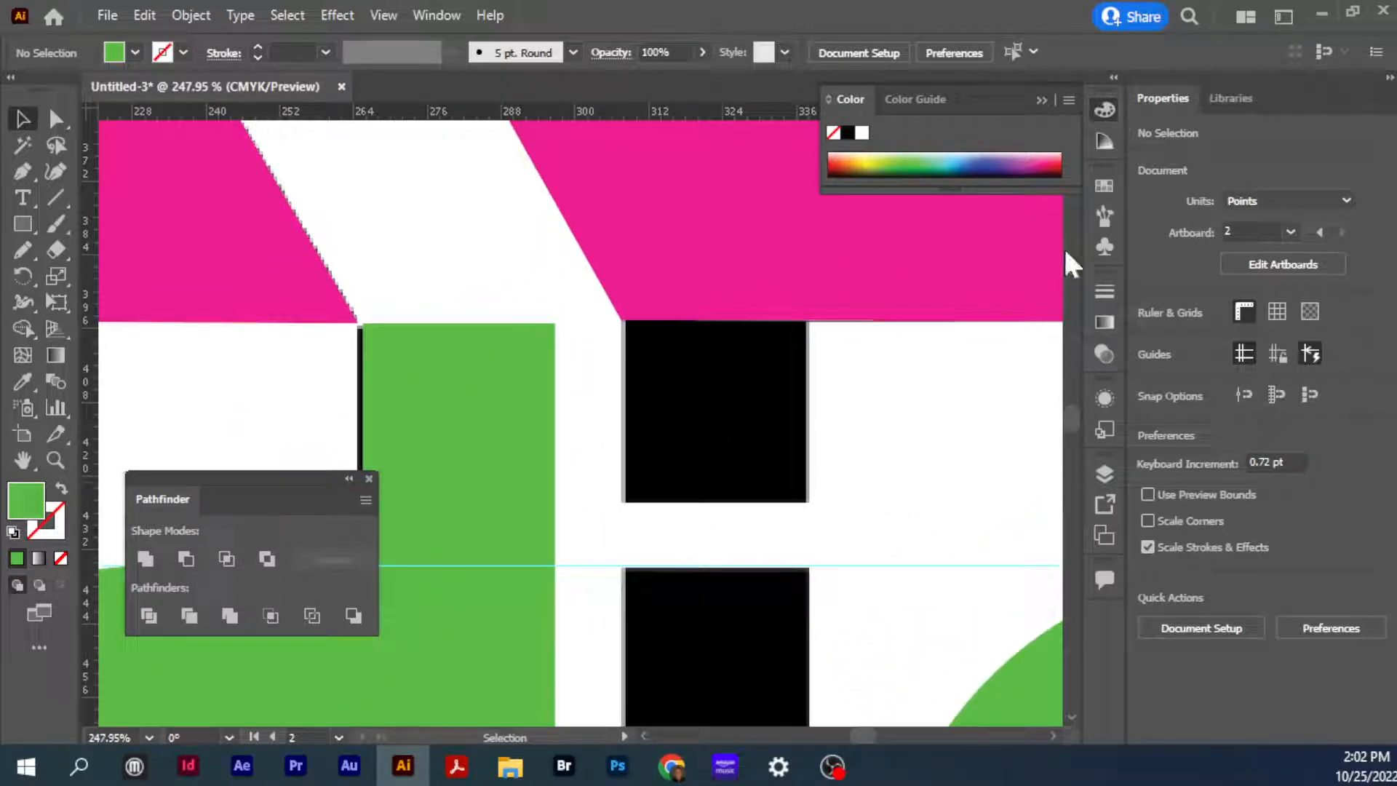
click(1104, 475)
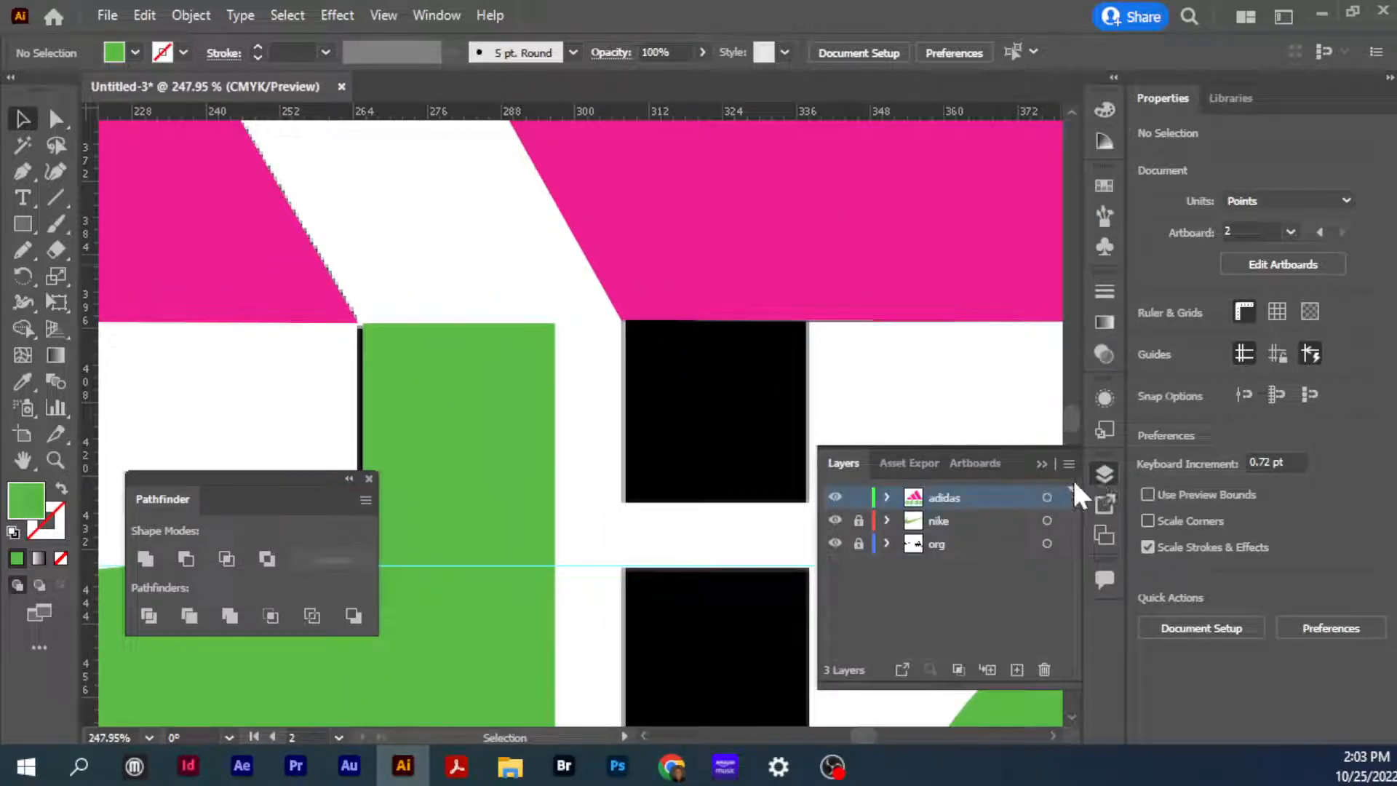
click(842, 498)
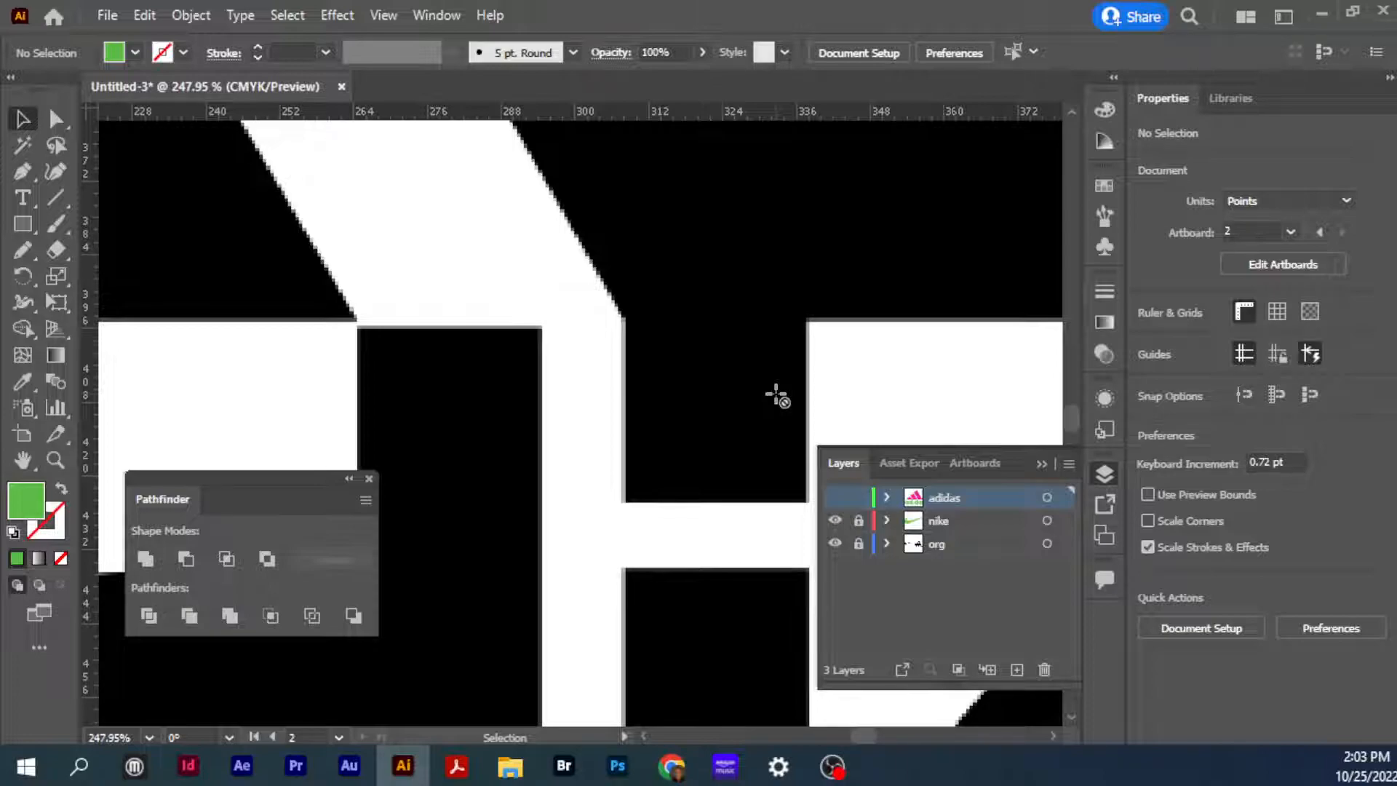
click(835, 498)
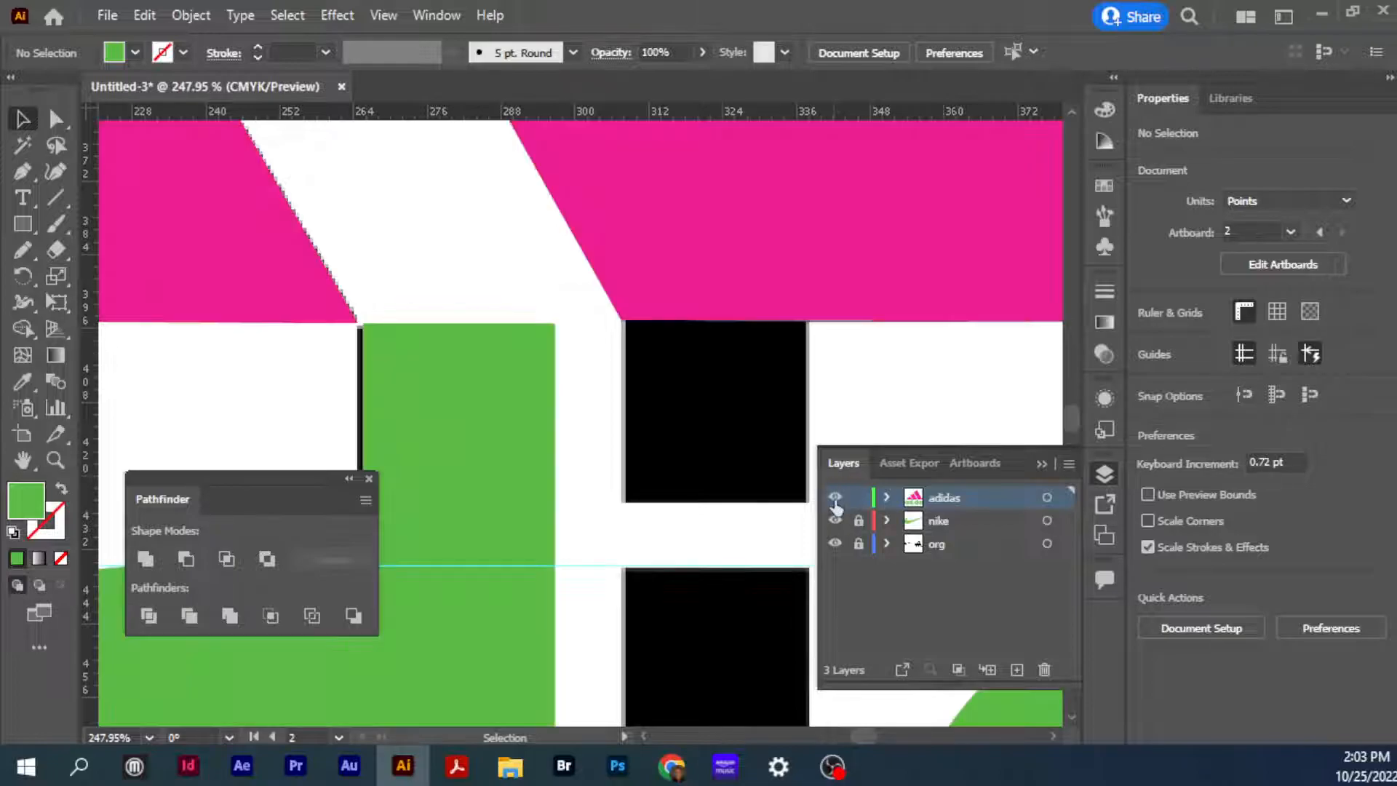
Draw a green rectangle about 29.6 by 31.9 pt over the i's dot and copy it straight down onto the top of the stem
click(23, 224)
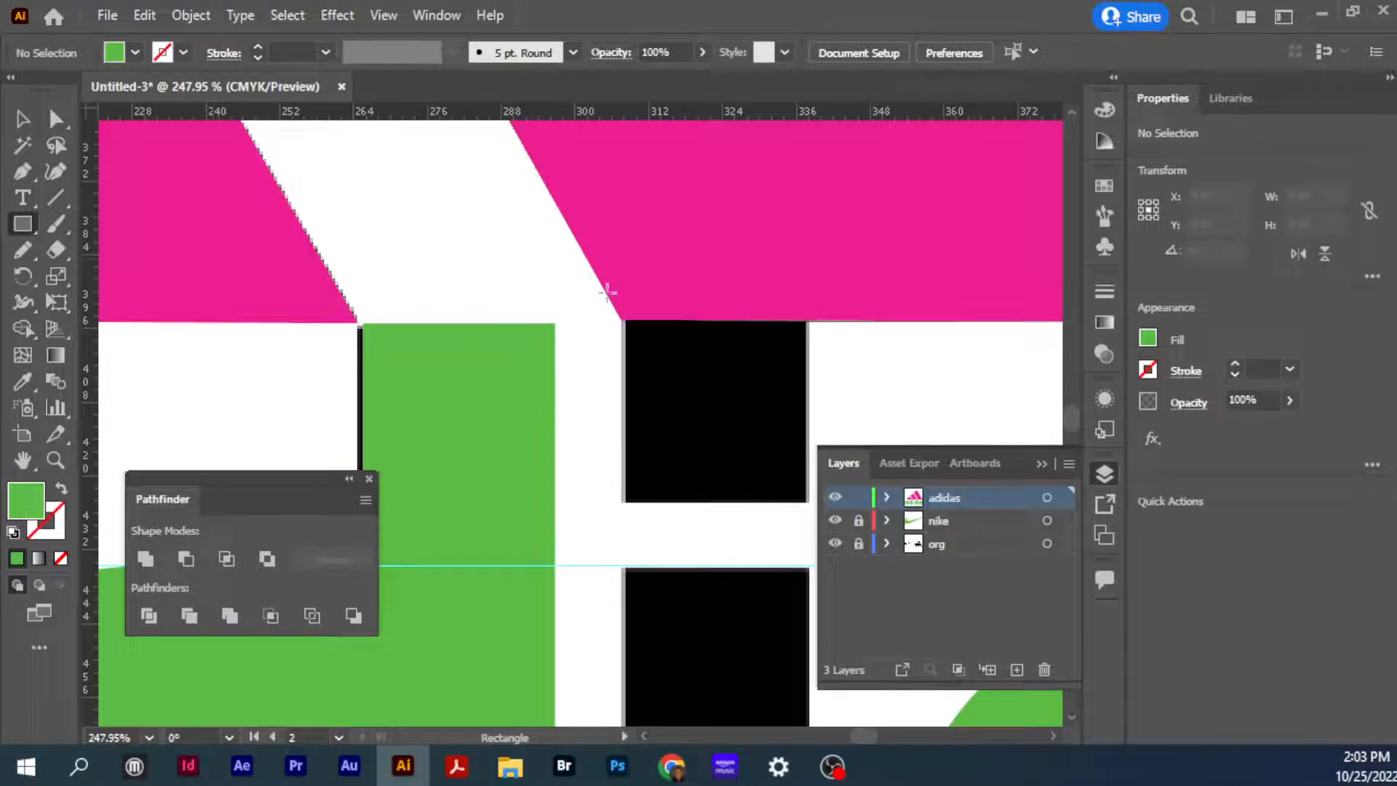
drag(623, 305, 806, 503)
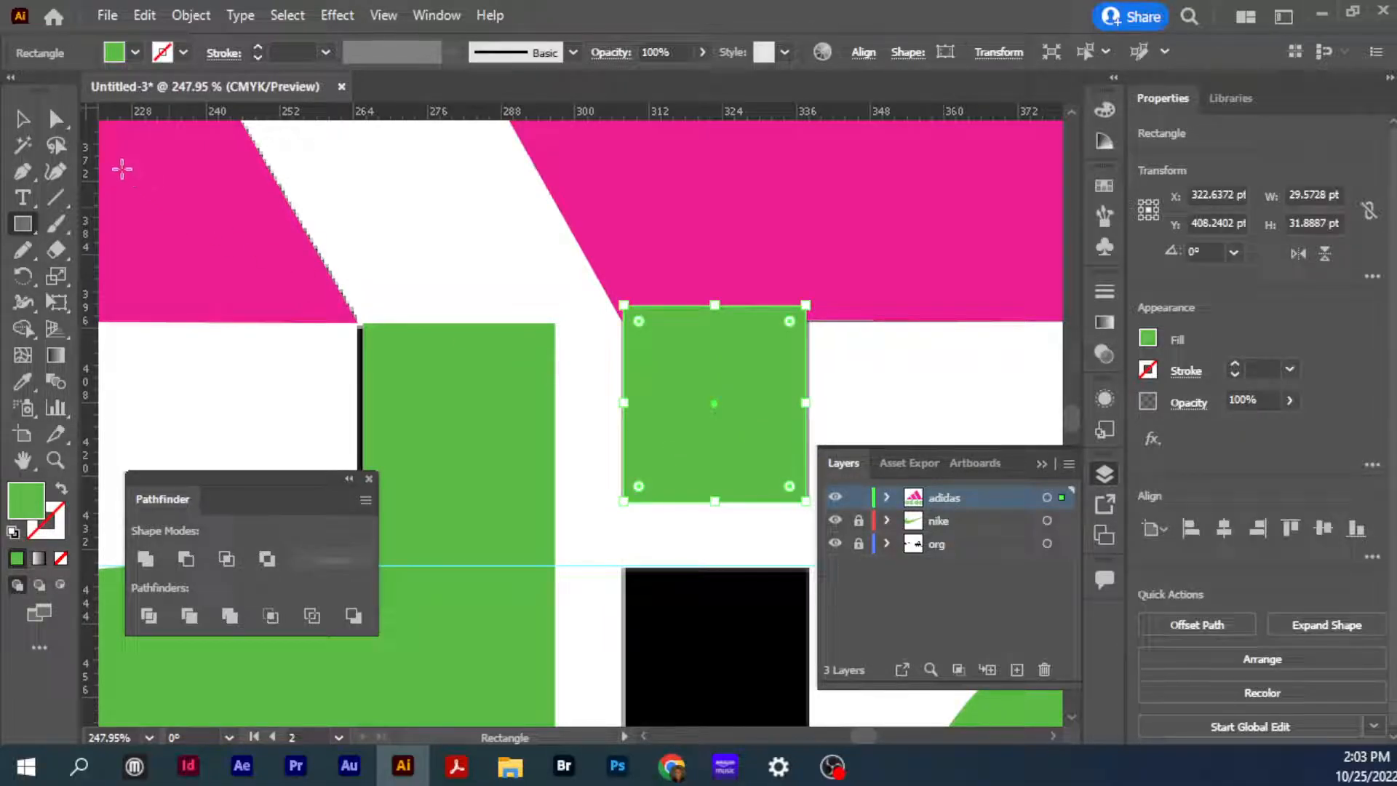
click(21, 118)
drag(698, 468, 699, 717)
drag(700, 722, 700, 722)
Stretch the copied rectangle down to the base of the i's stem, about 119.9 pt high
drag(743, 624, 735, 154)
ctrl+alt+click(732, 274)
ctrl+alt+click(732, 275)
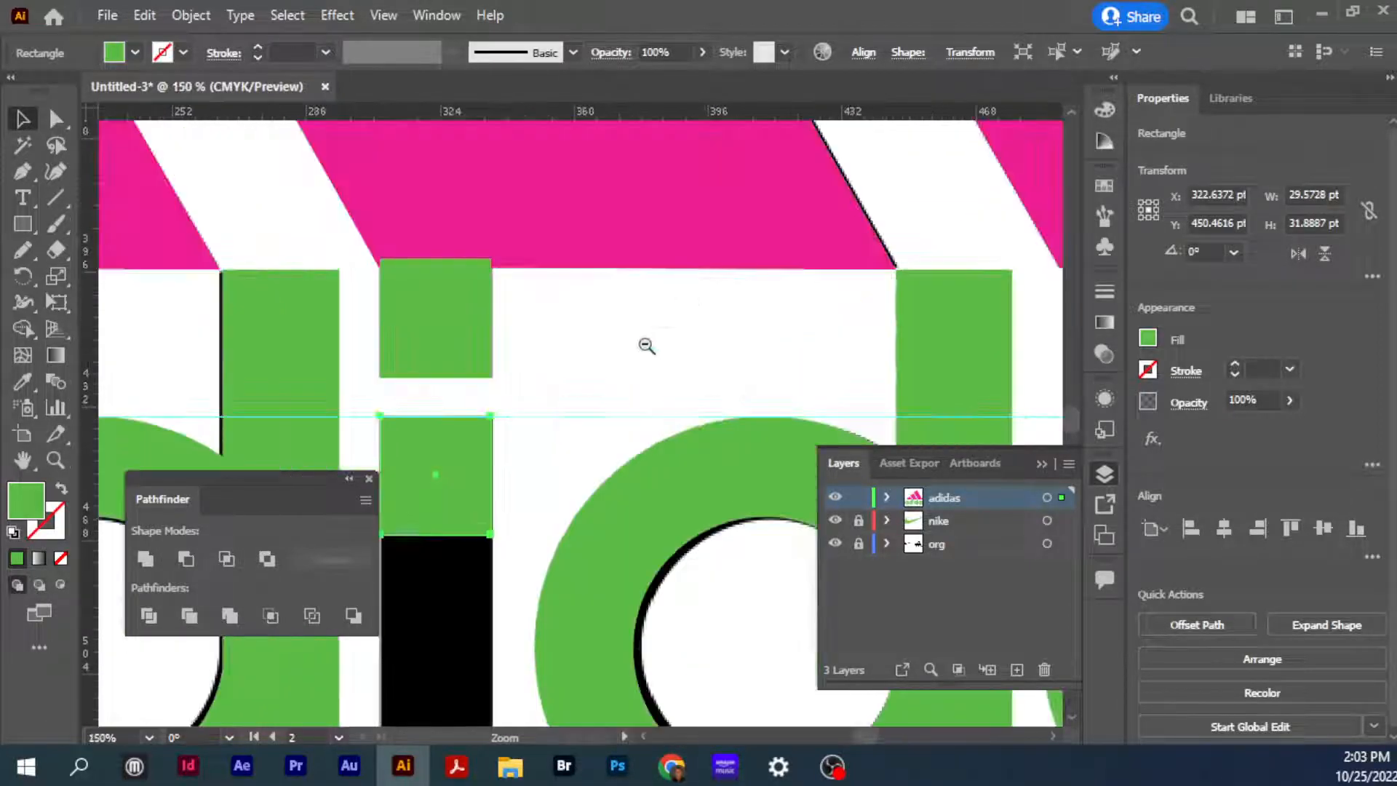
ctrl+alt+click(571, 509)
drag(593, 513, 737, 373)
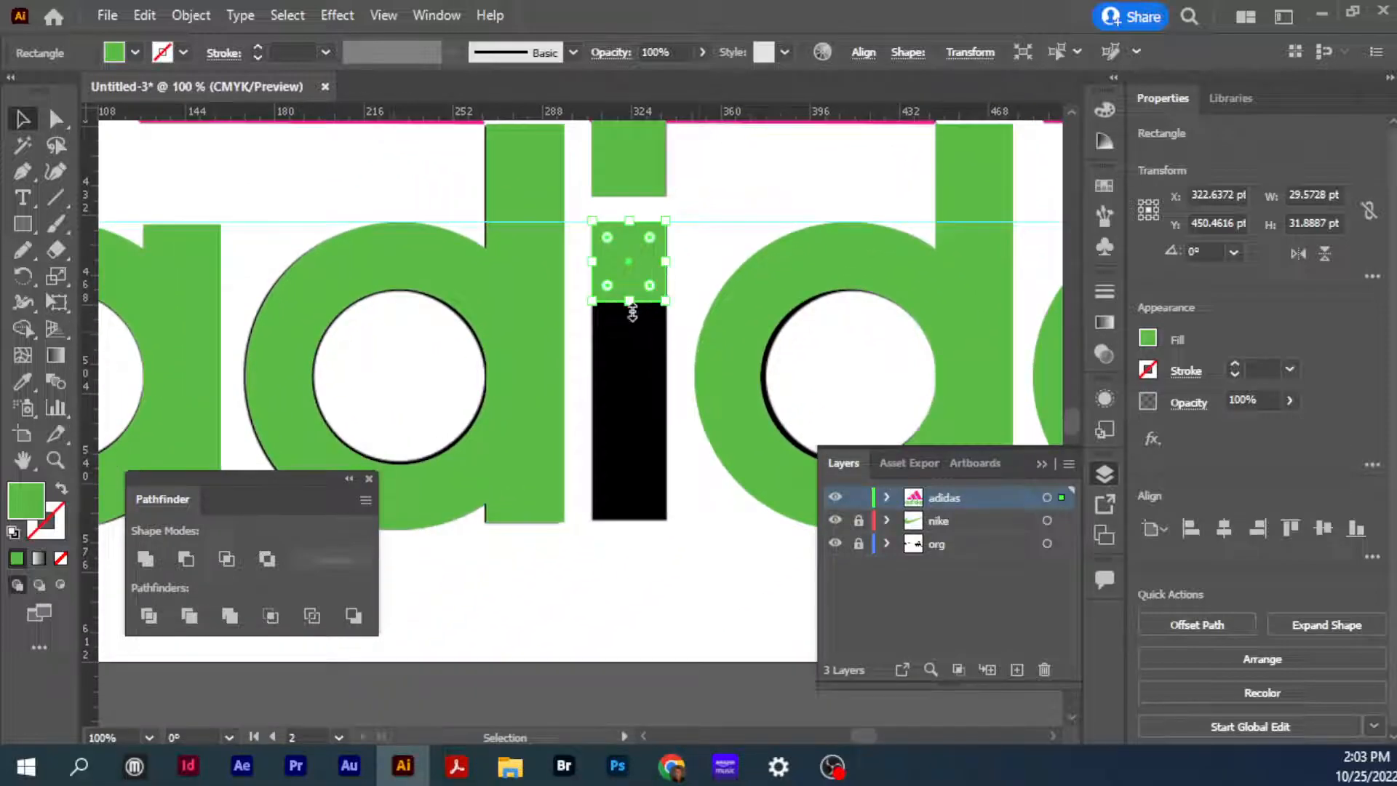
drag(630, 304, 642, 522)
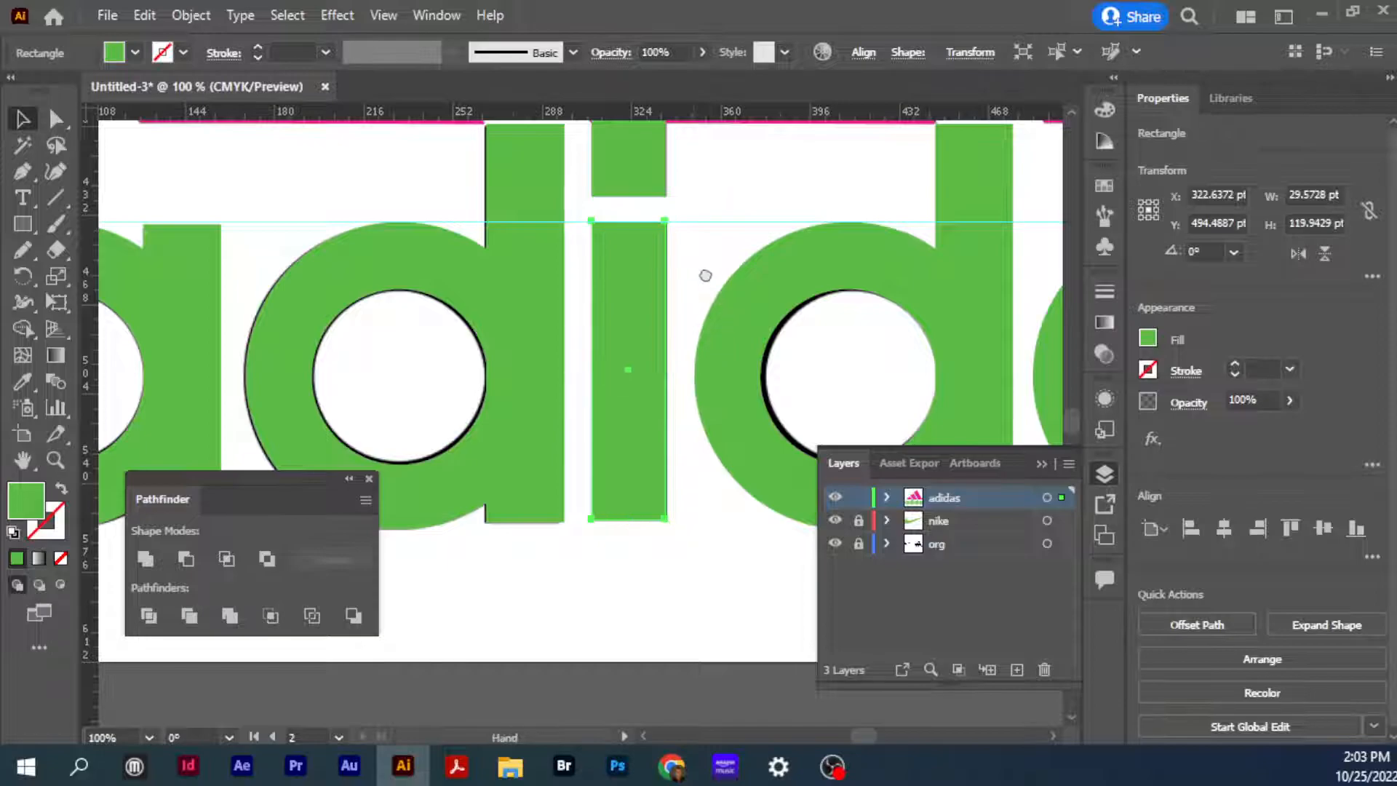
Select the i's dot and the middle magenta stripe and merge them with Pathfinder's Unite
drag(705, 272, 749, 514)
click(750, 418)
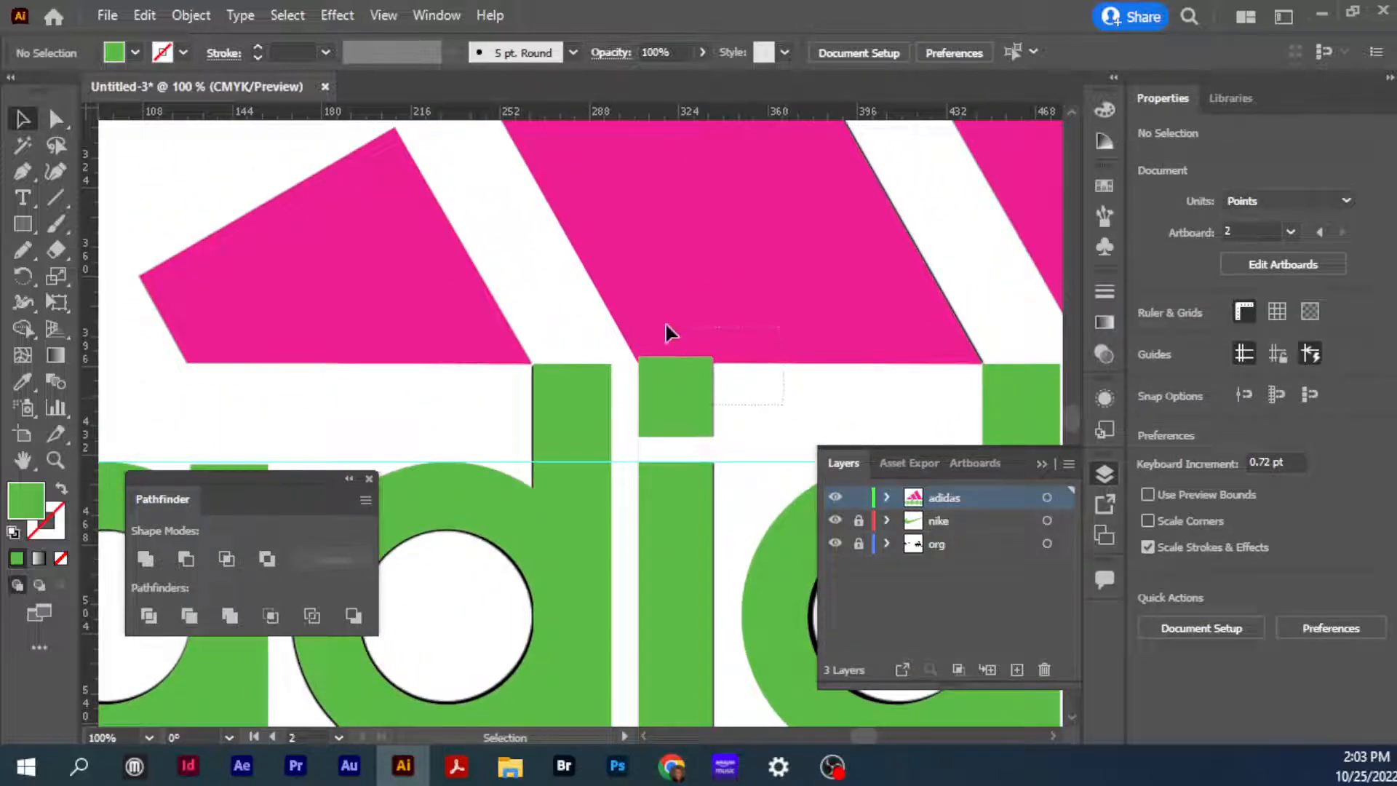
drag(668, 323, 667, 322)
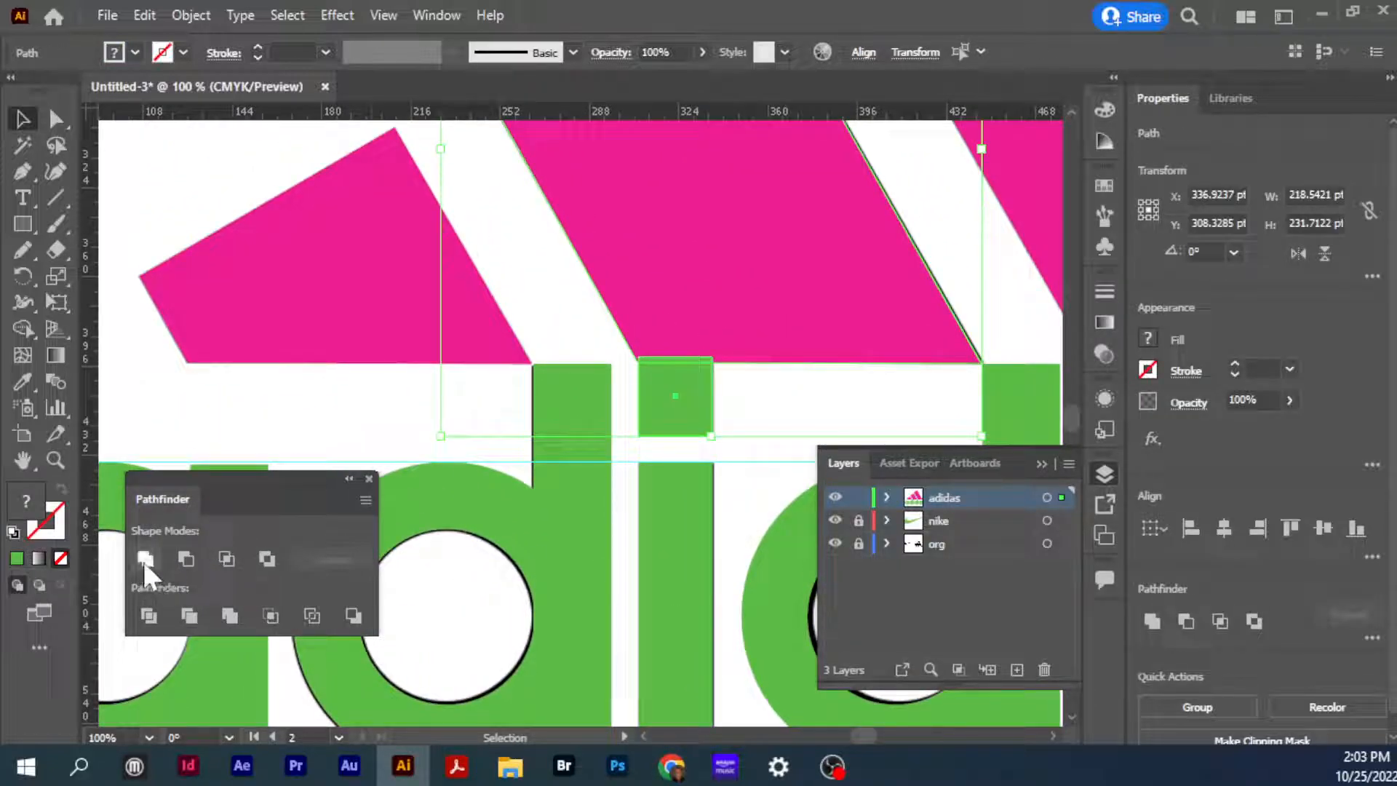
click(144, 558)
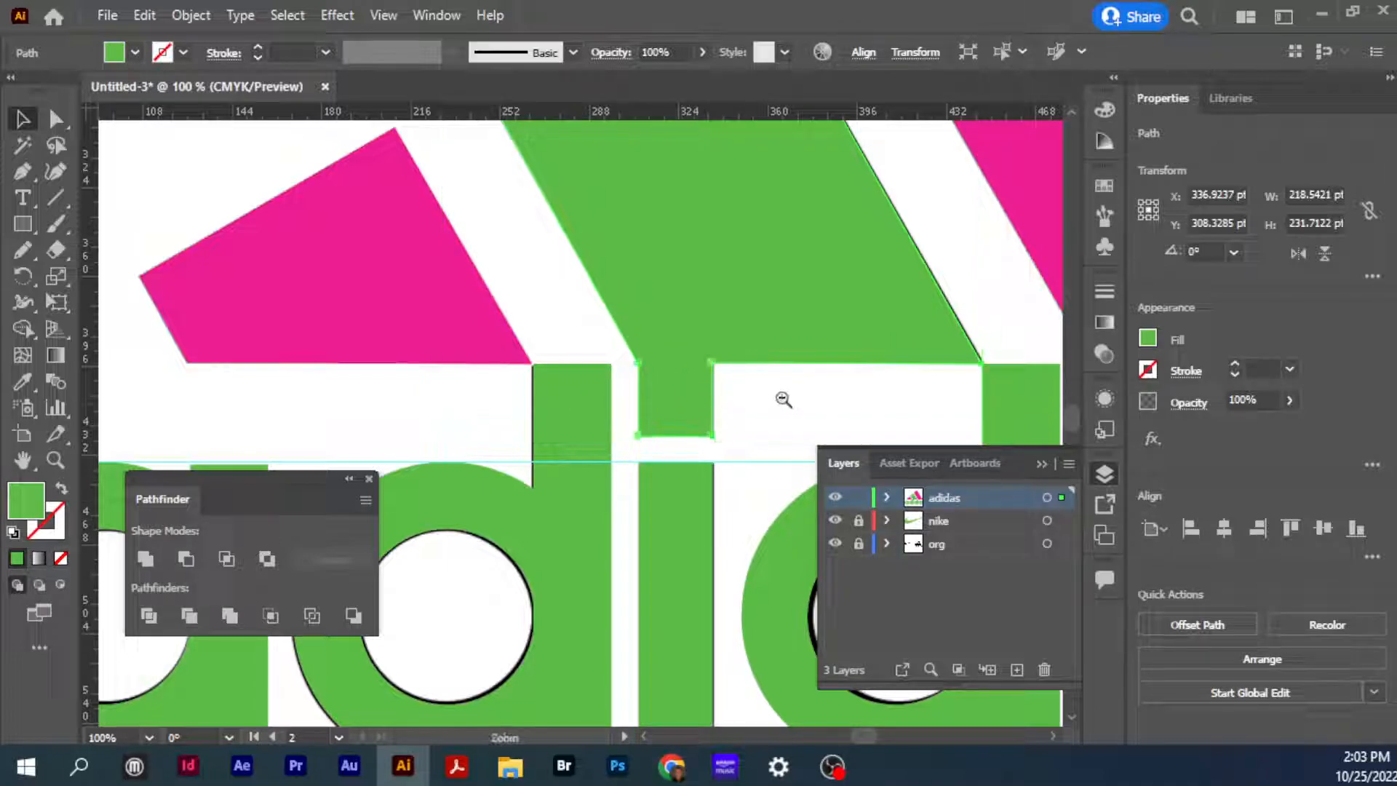
Select all the unlocked logo shapes and combine them into one green group with Pathfinder's Unite
ctrl+alt+click(784, 400)
ctrl+alt+click(783, 400)
ctrl+alt+click(612, 430)
drag(618, 448, 869, 390)
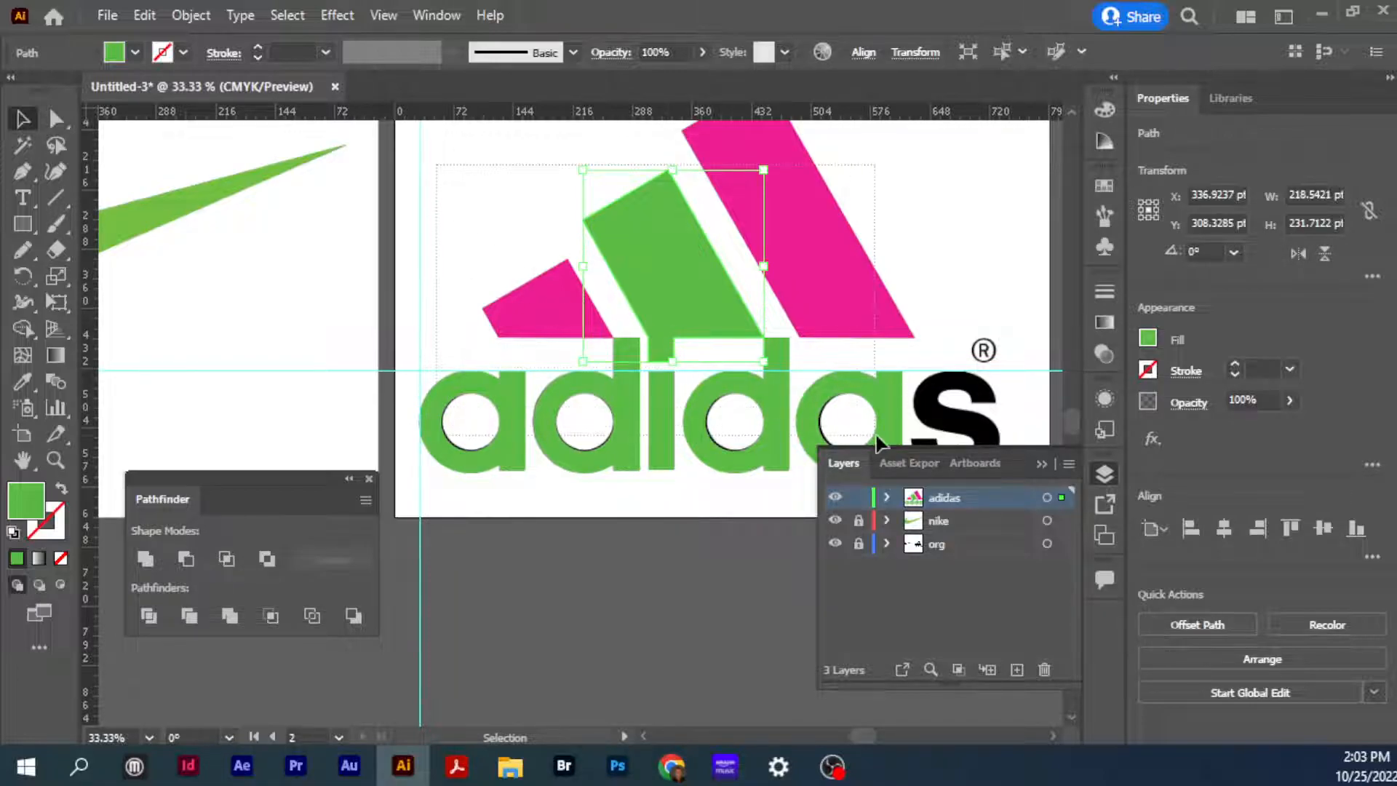
key(ctrl+a)
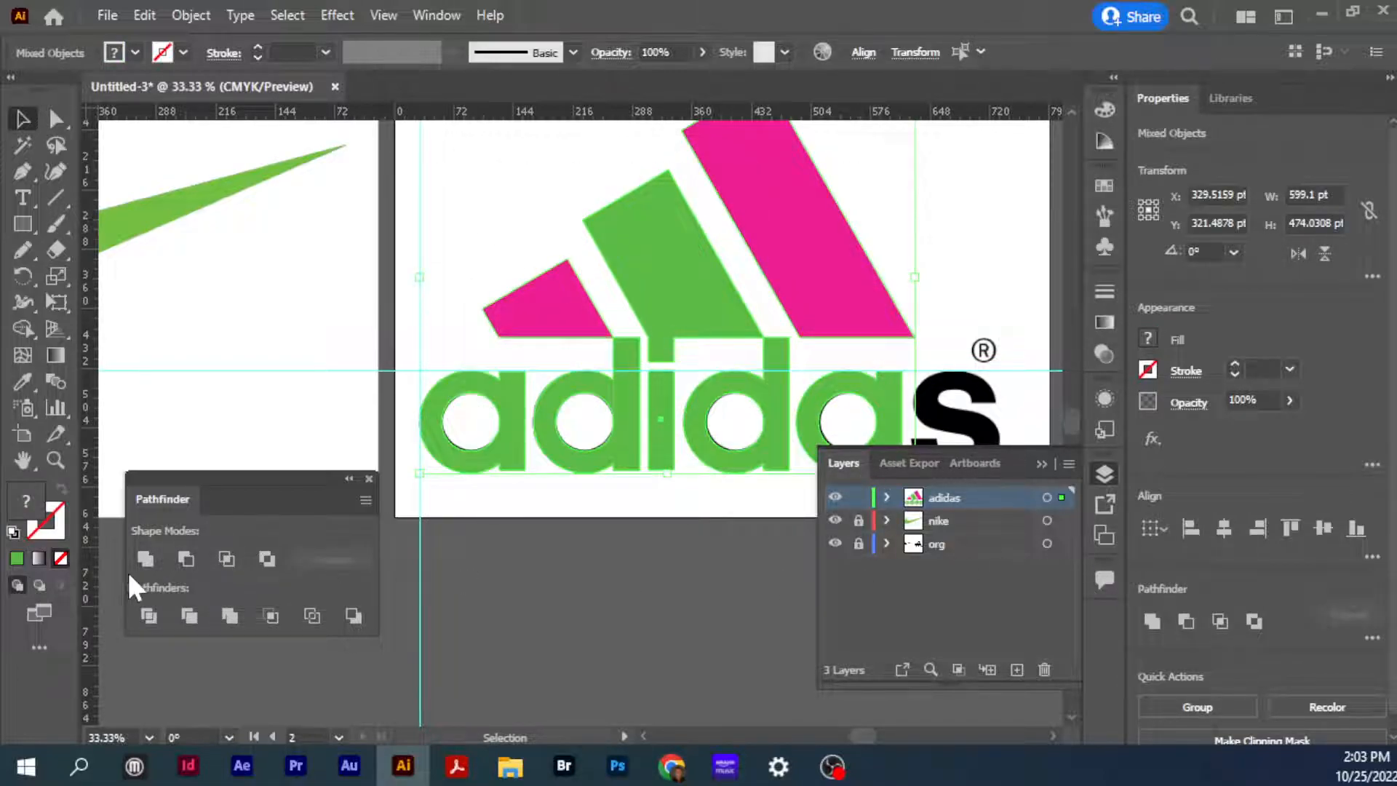
click(151, 561)
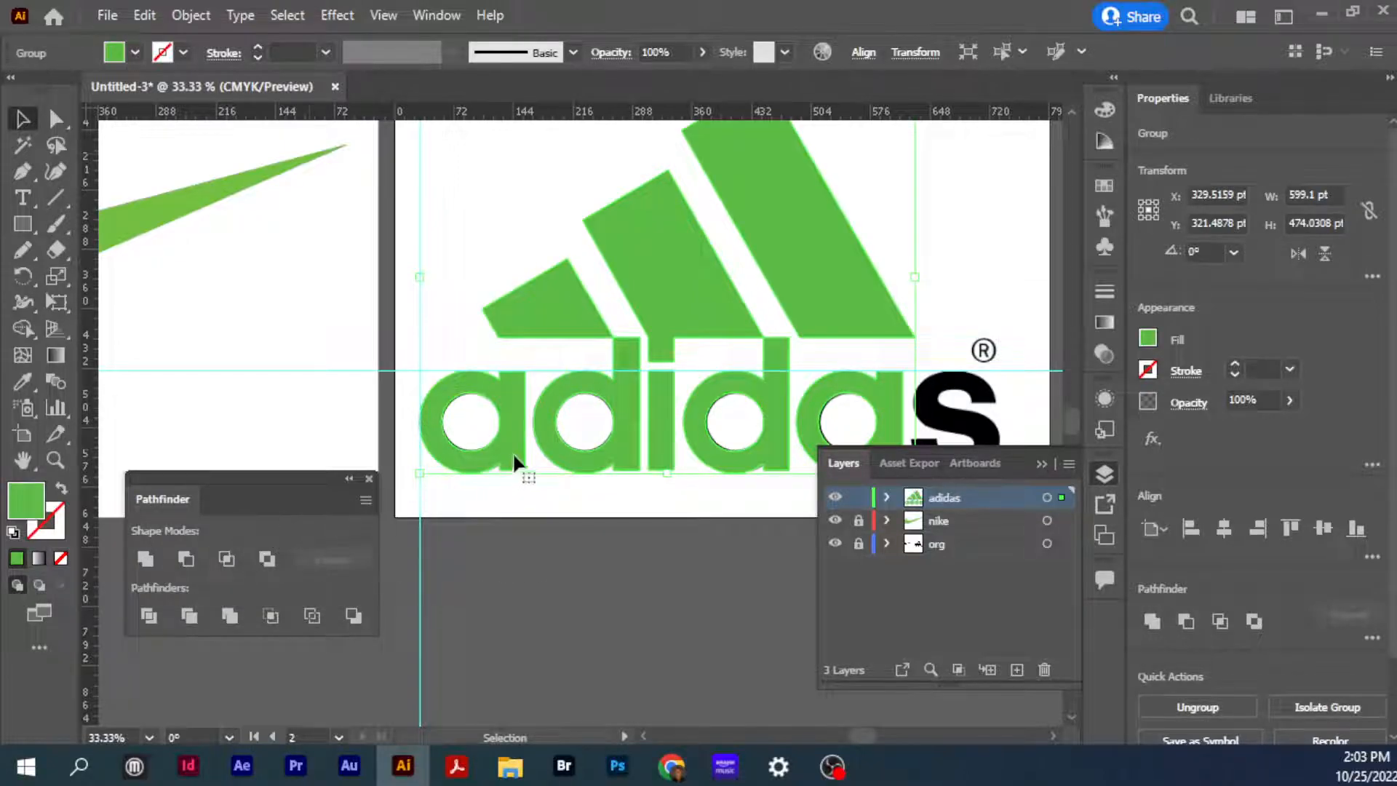
Collapse the Layers panel and move the Pathfinder panel clear of the letter s
drag(967, 419, 743, 330)
drag(704, 287, 822, 364)
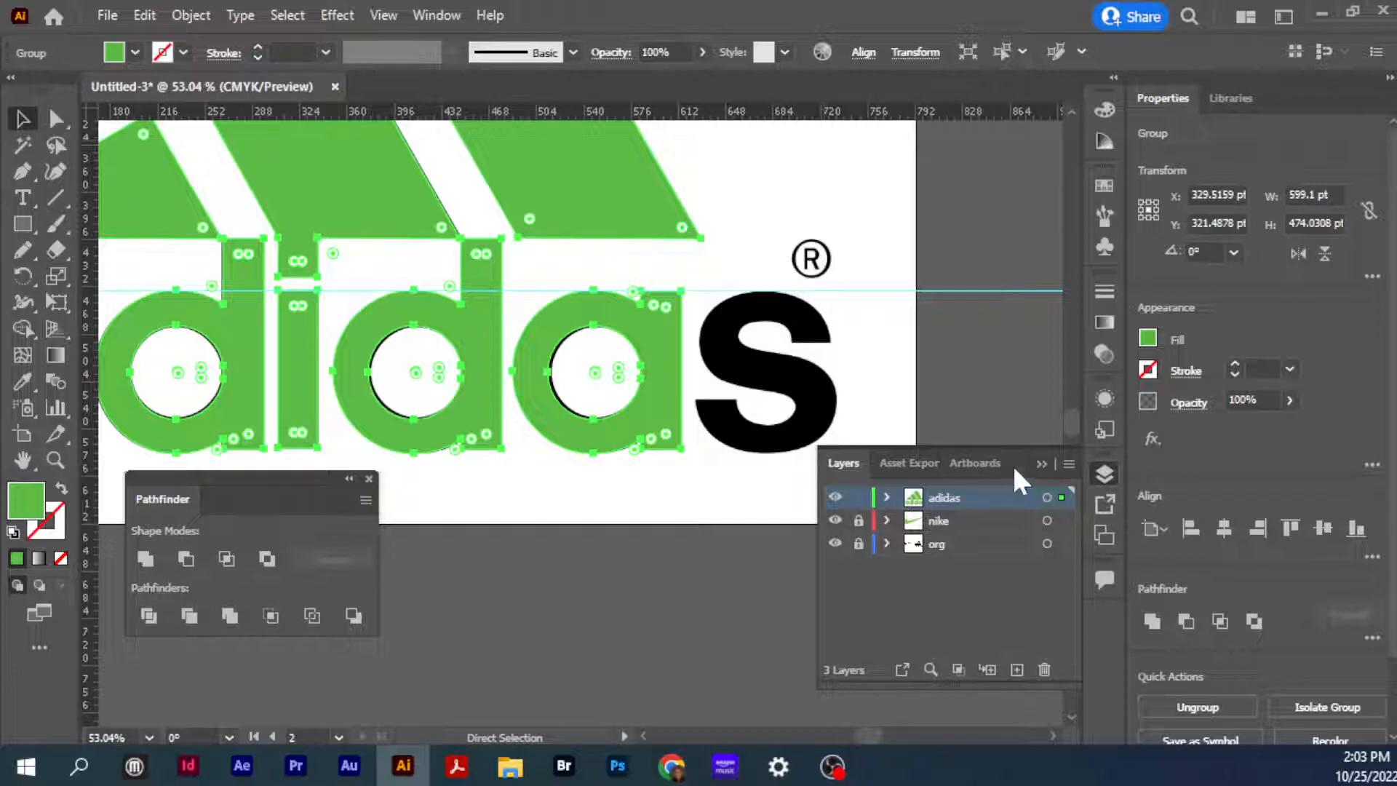
click(1041, 464)
drag(315, 480, 547, 547)
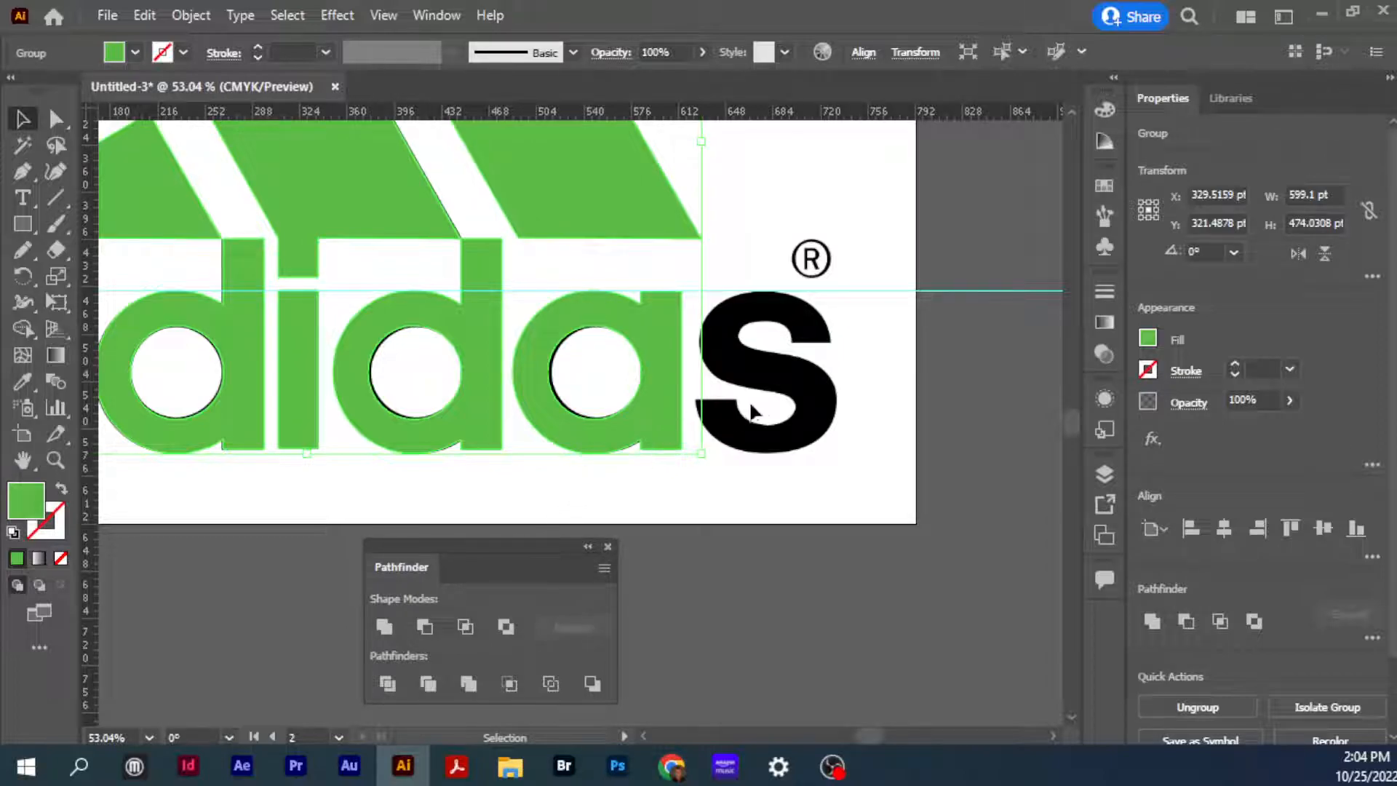
Start a Pen path along the upper terminal and top curve of the s, and swap its green fill to the stroke
key(ctrl+space)
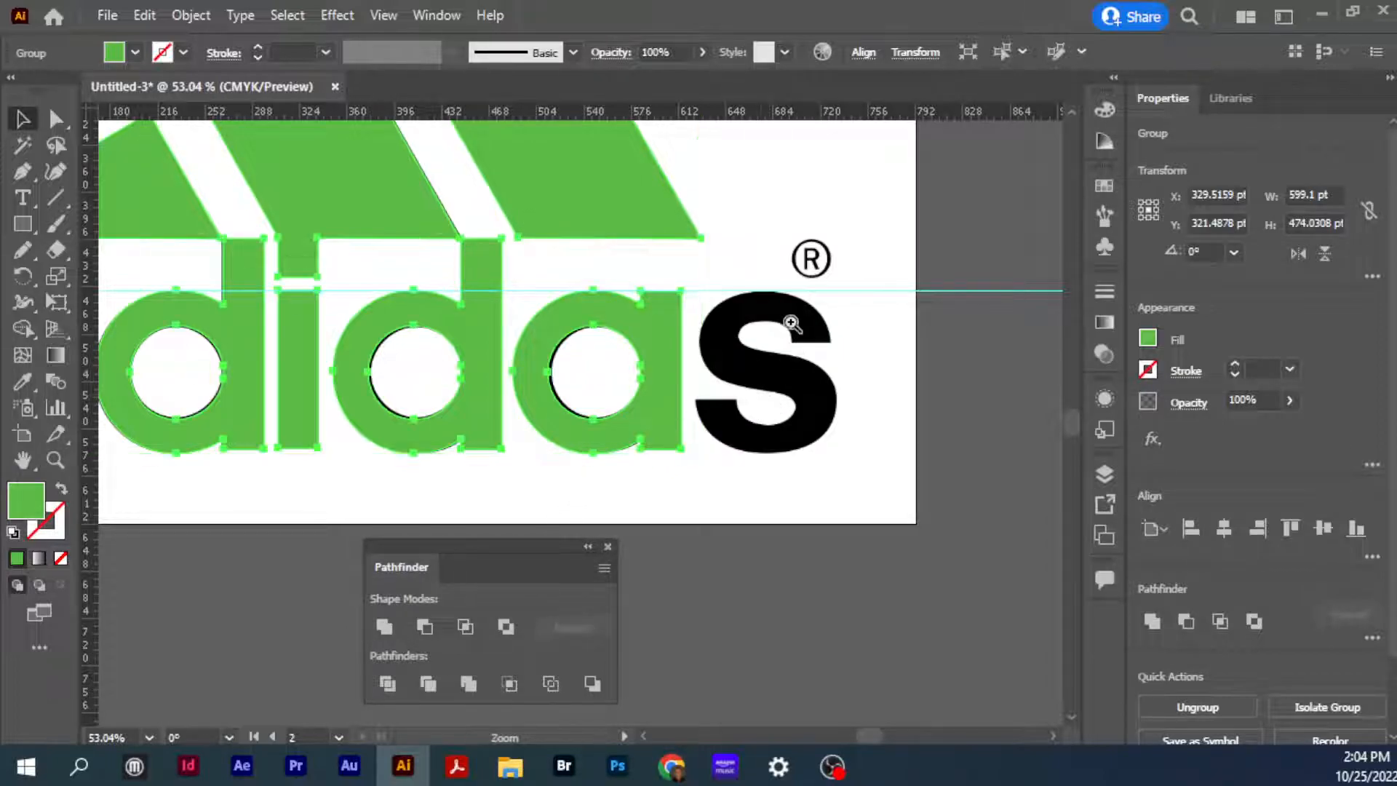
drag(710, 295, 889, 427)
key(space)
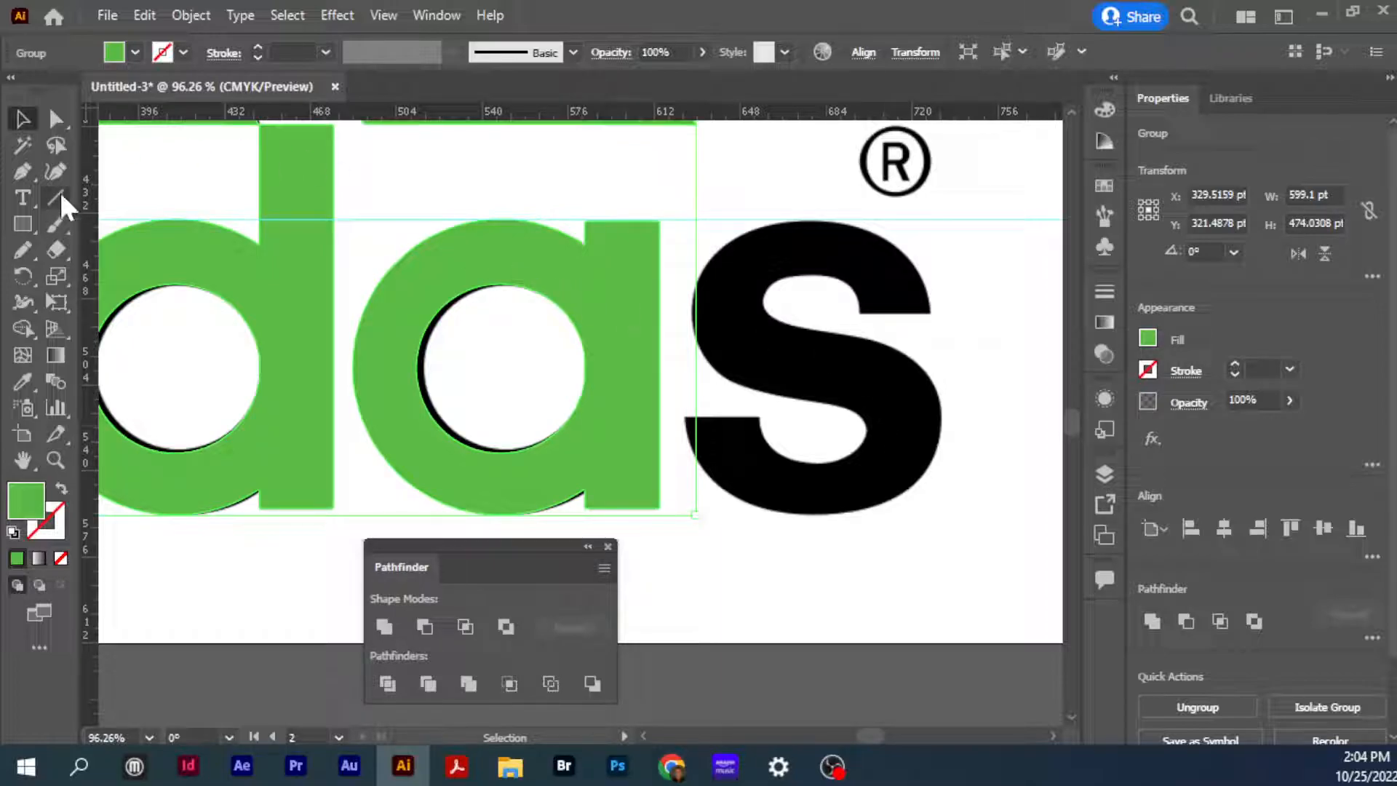
click(22, 172)
click(858, 315)
click(931, 314)
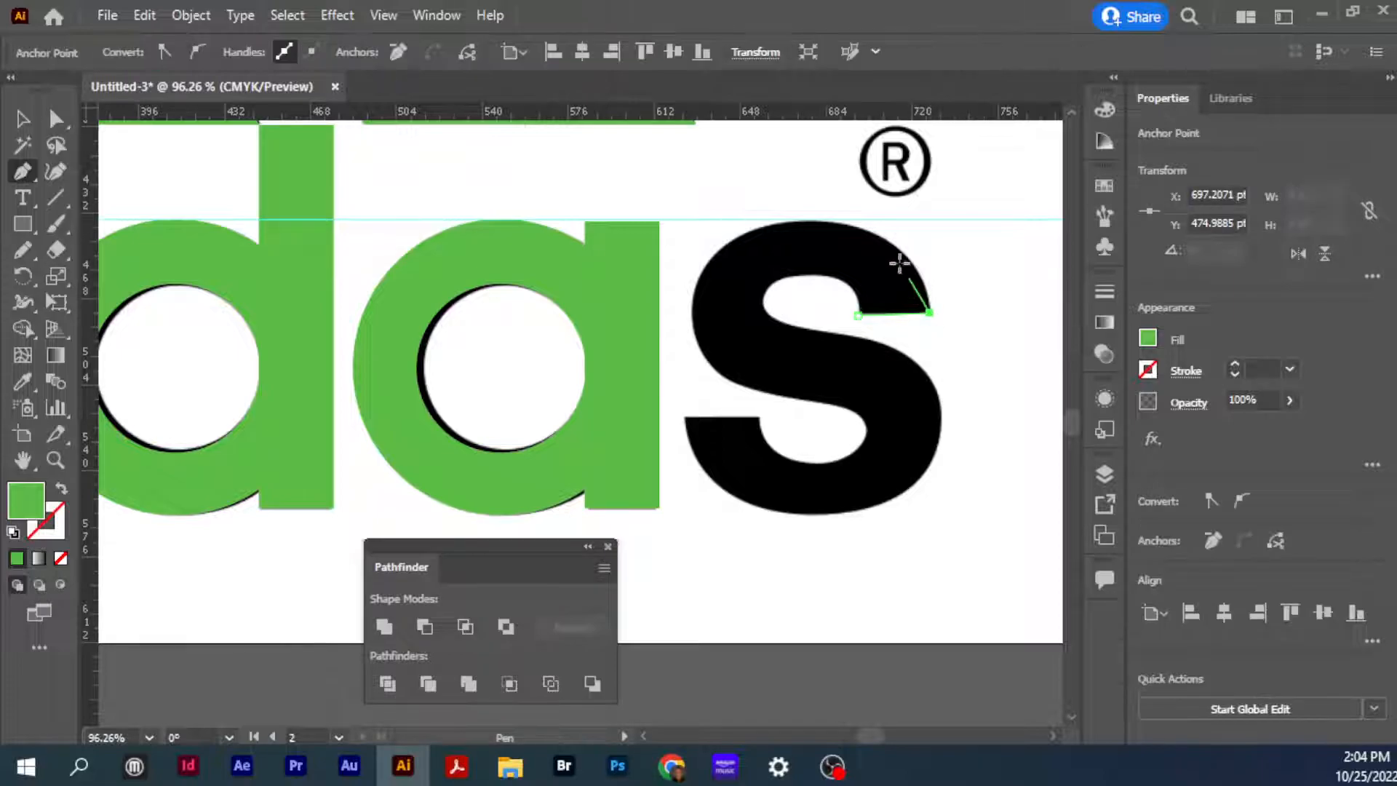
drag(820, 220, 710, 217)
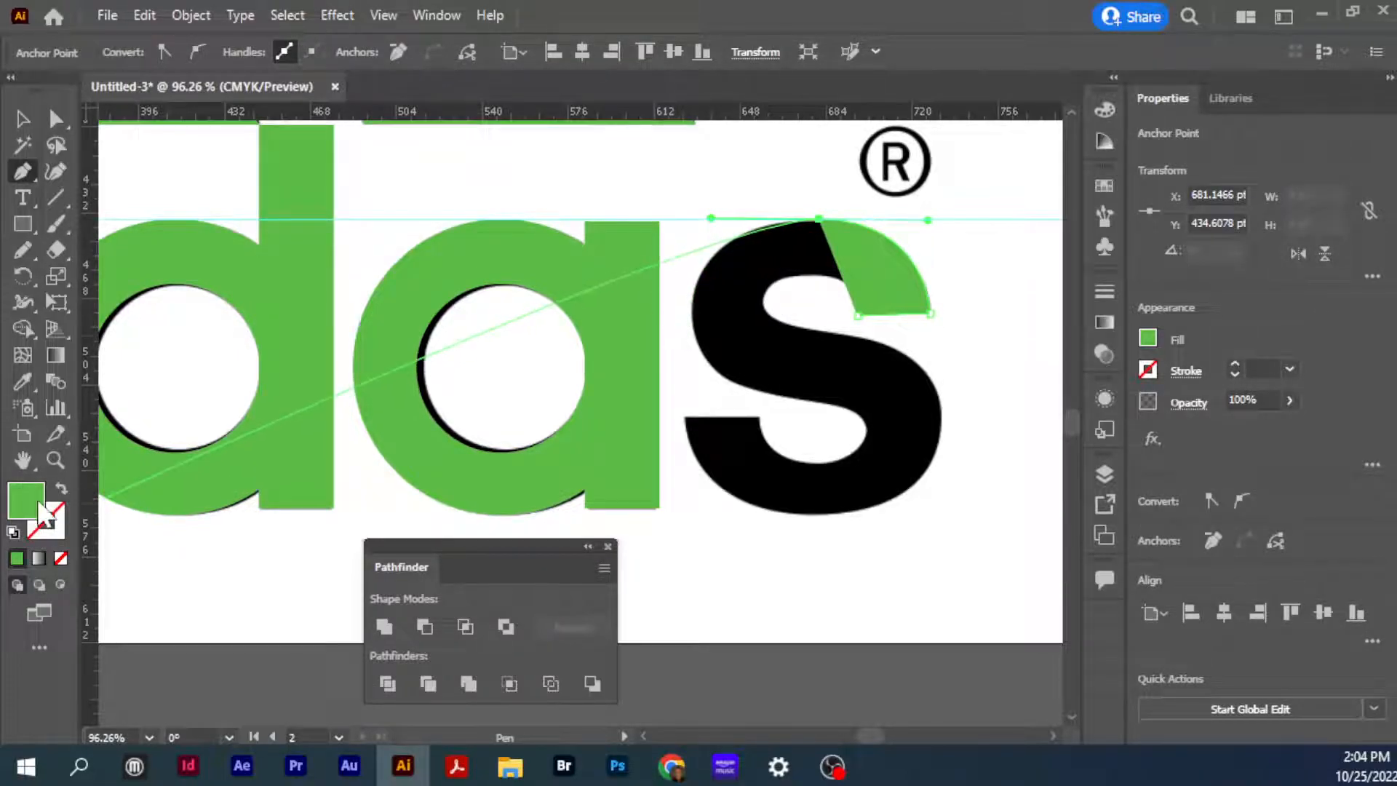
click(61, 492)
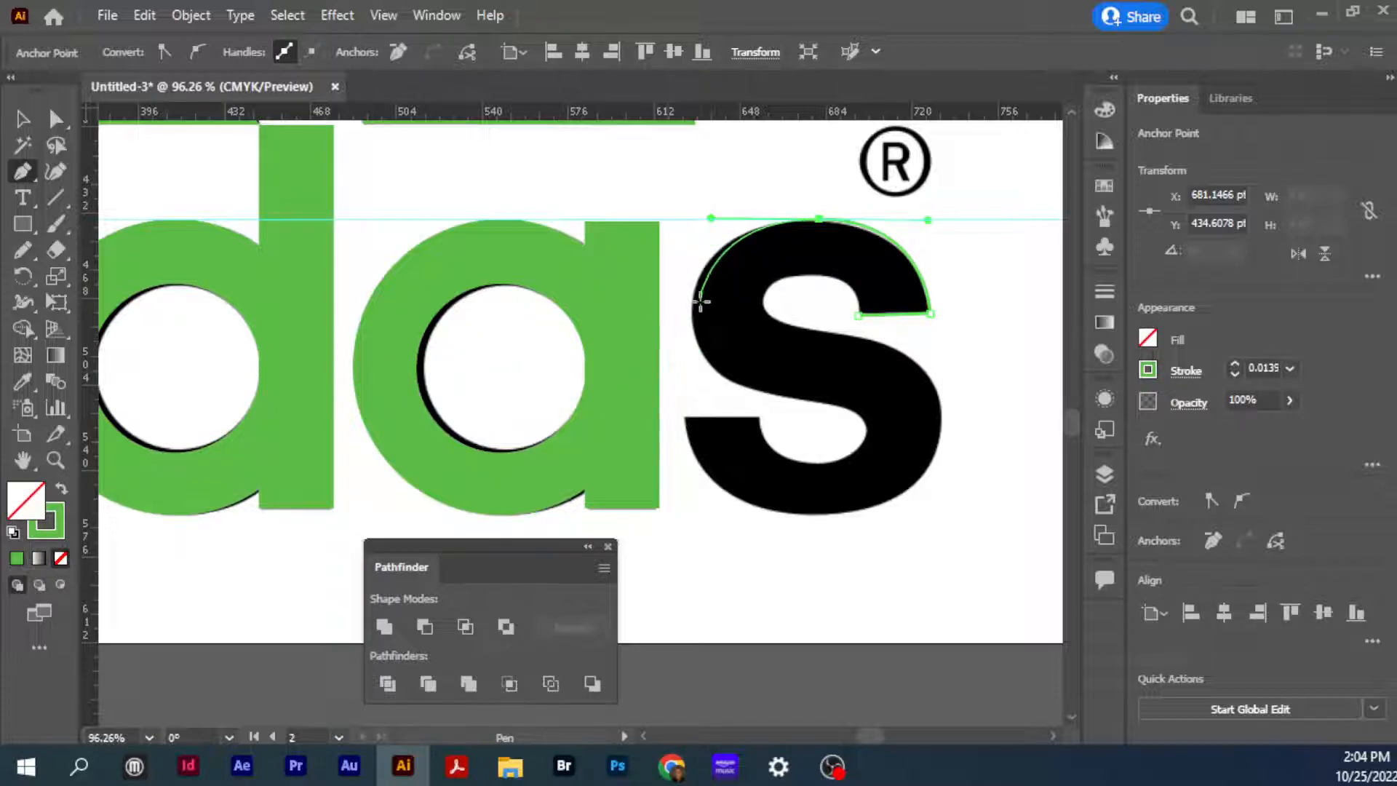
Continue the Pen path down the left side of the s, around the lower inner curve and across the lower terminal
drag(691, 304, 695, 325)
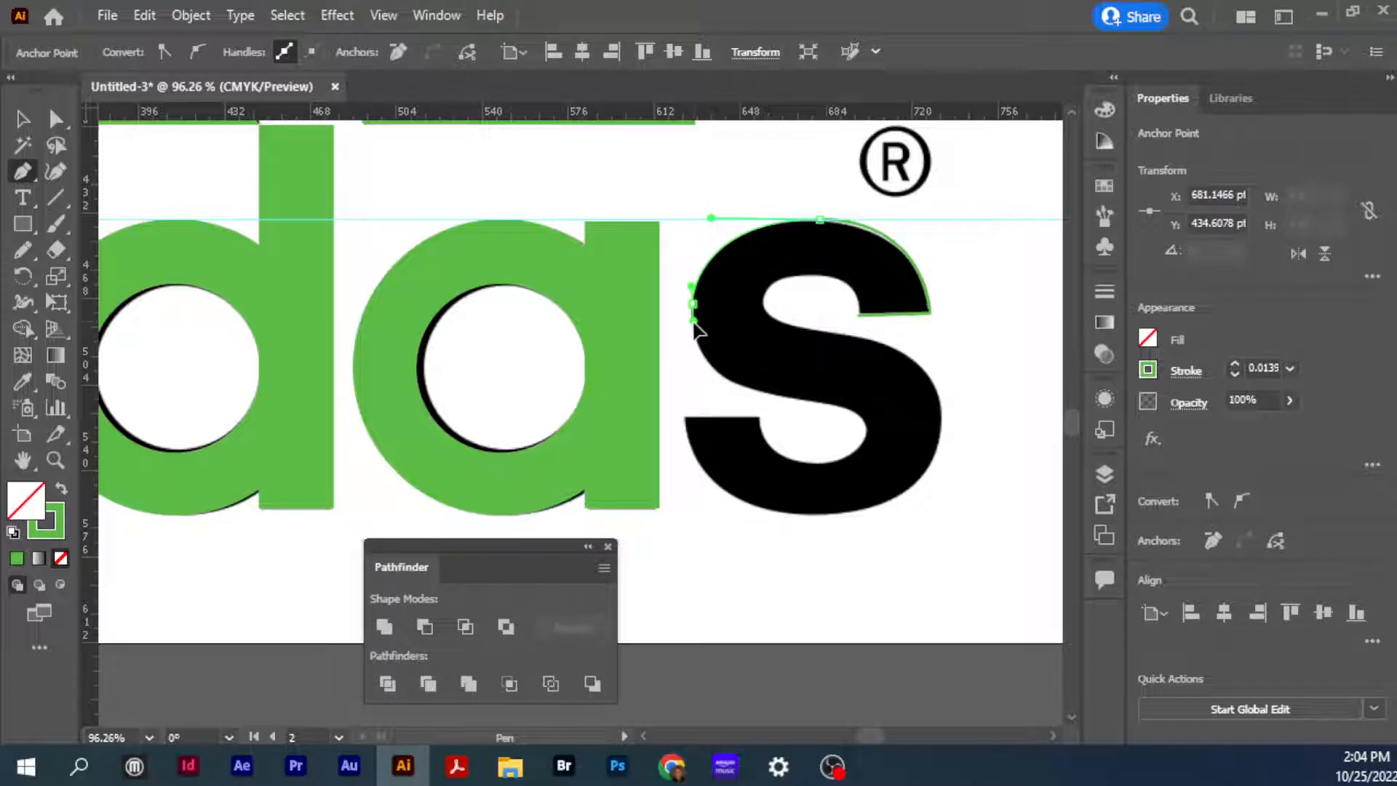
click(779, 394)
mouse_move(779, 396)
mouse_down()
mouse_move(848, 427)
mouse_move(880, 418)
mouse_move(830, 468)
mouse_move(789, 465)
mouse_move(759, 428)
mouse_move(754, 388)
mouse_up()
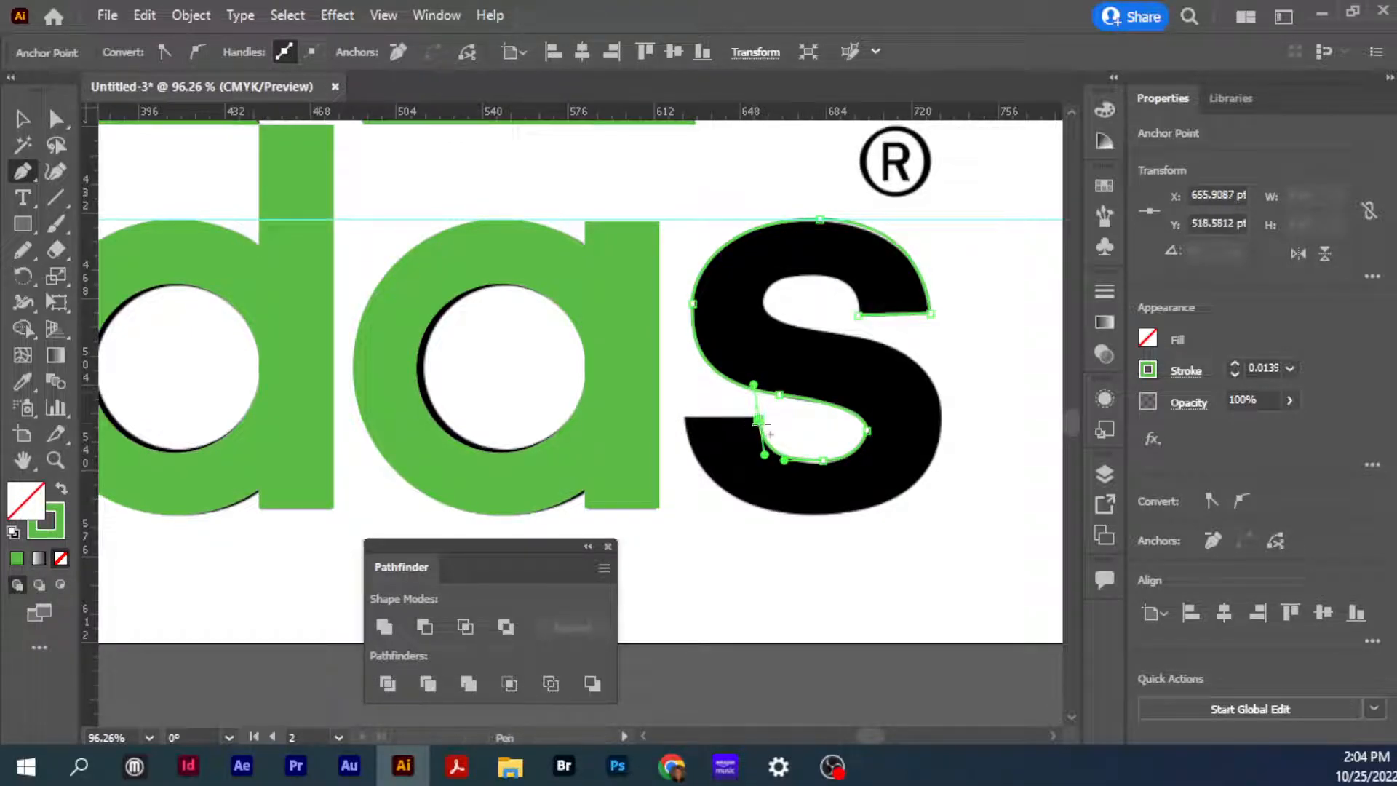
click(760, 420)
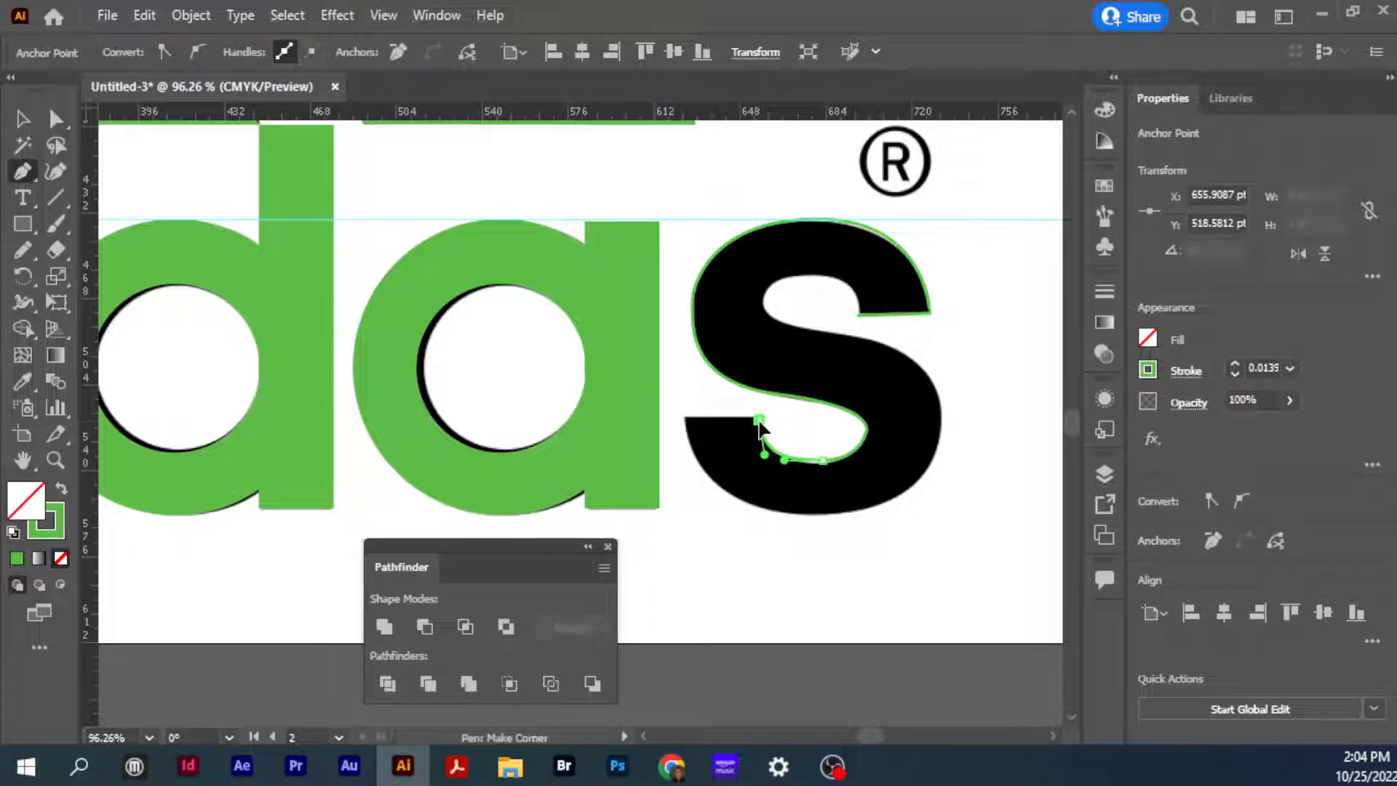
click(682, 420)
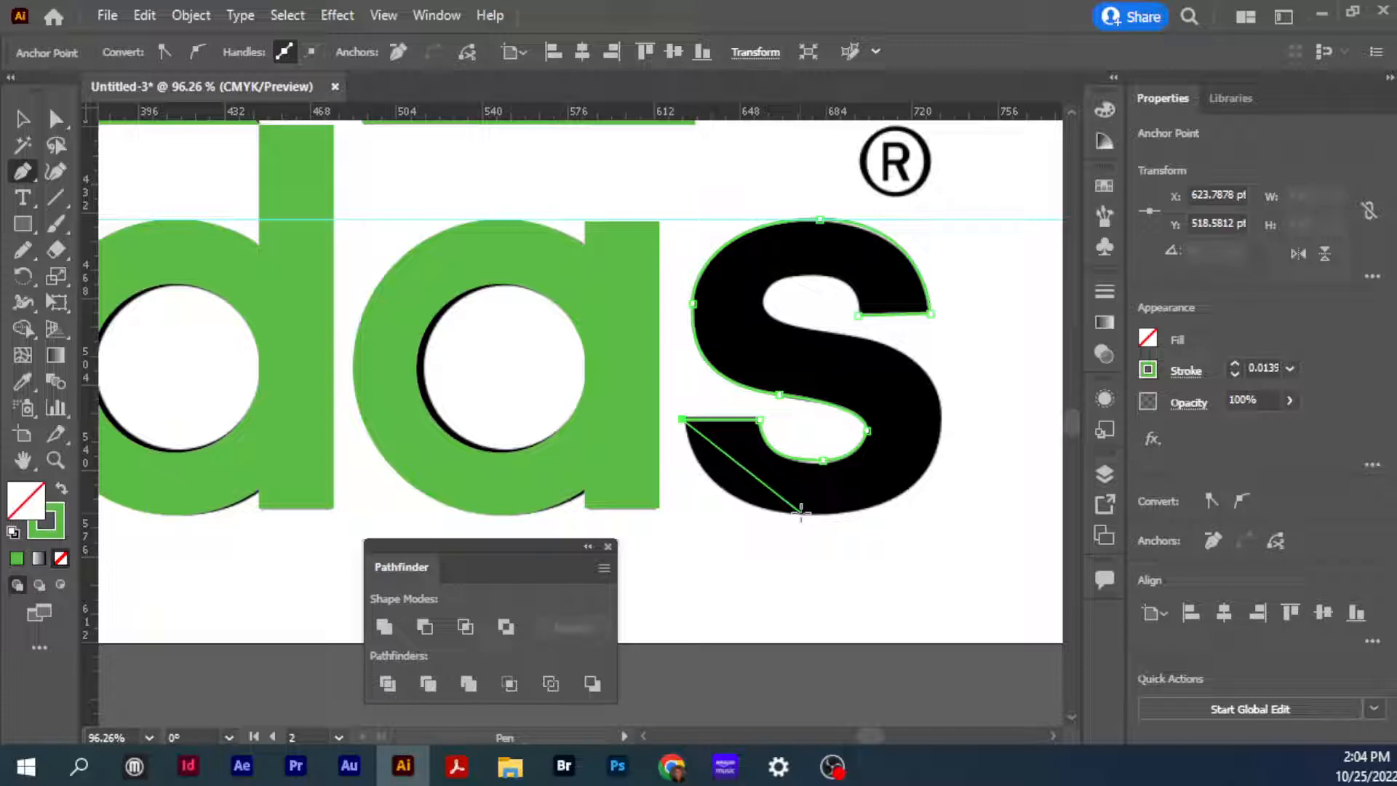
Trace the bottom, right side and upper inner curve of the s, close the path and swap its green stroke back to fill
drag(800, 513, 909, 512)
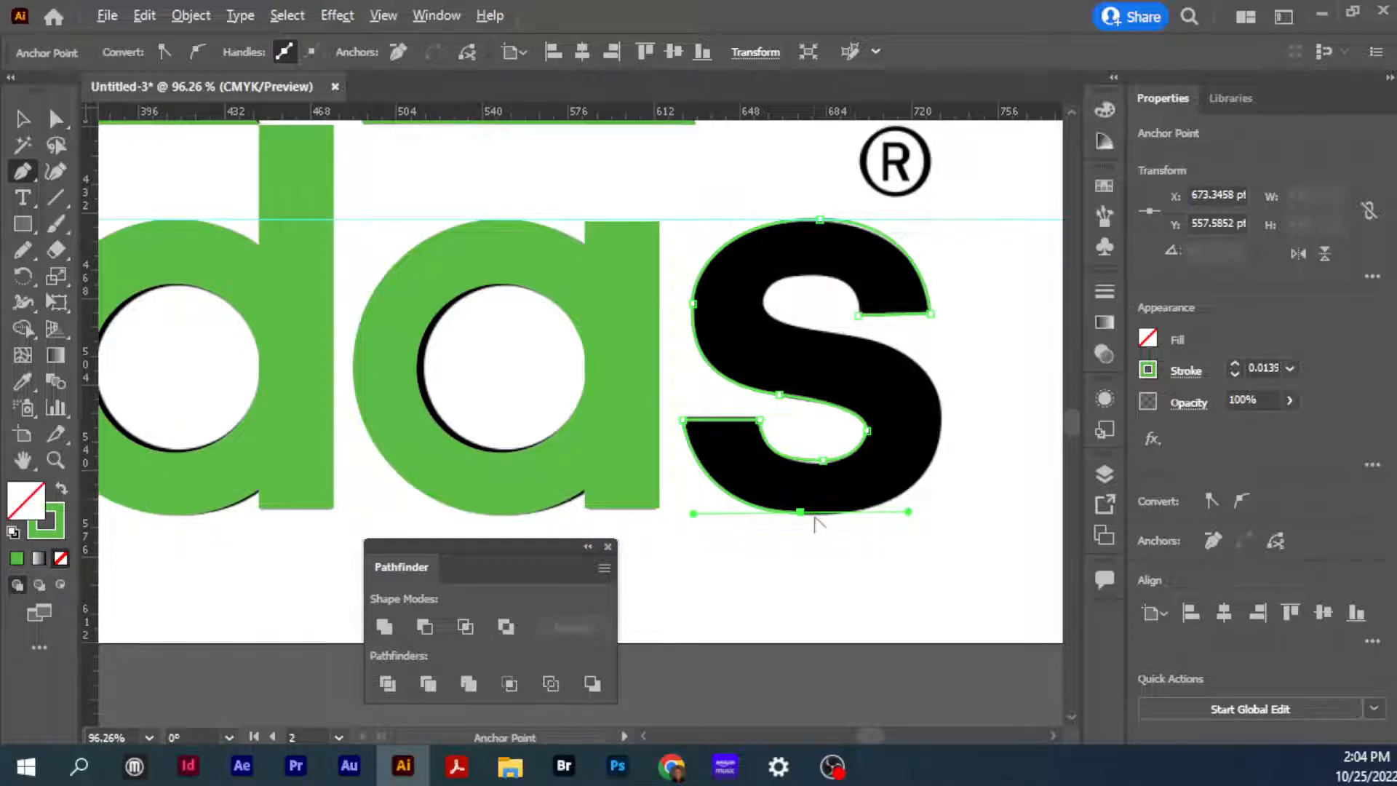
click(801, 512)
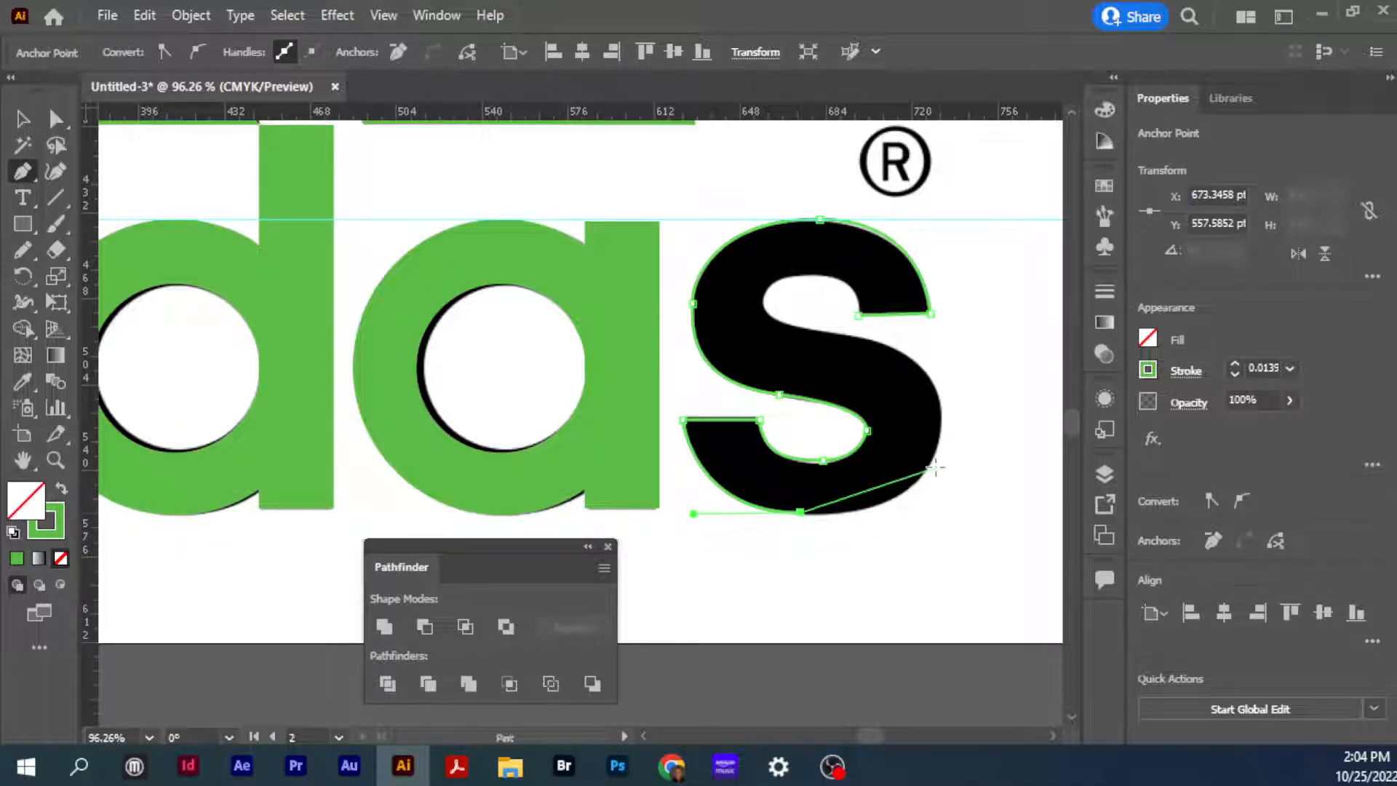
drag(941, 437, 947, 350)
click(868, 339)
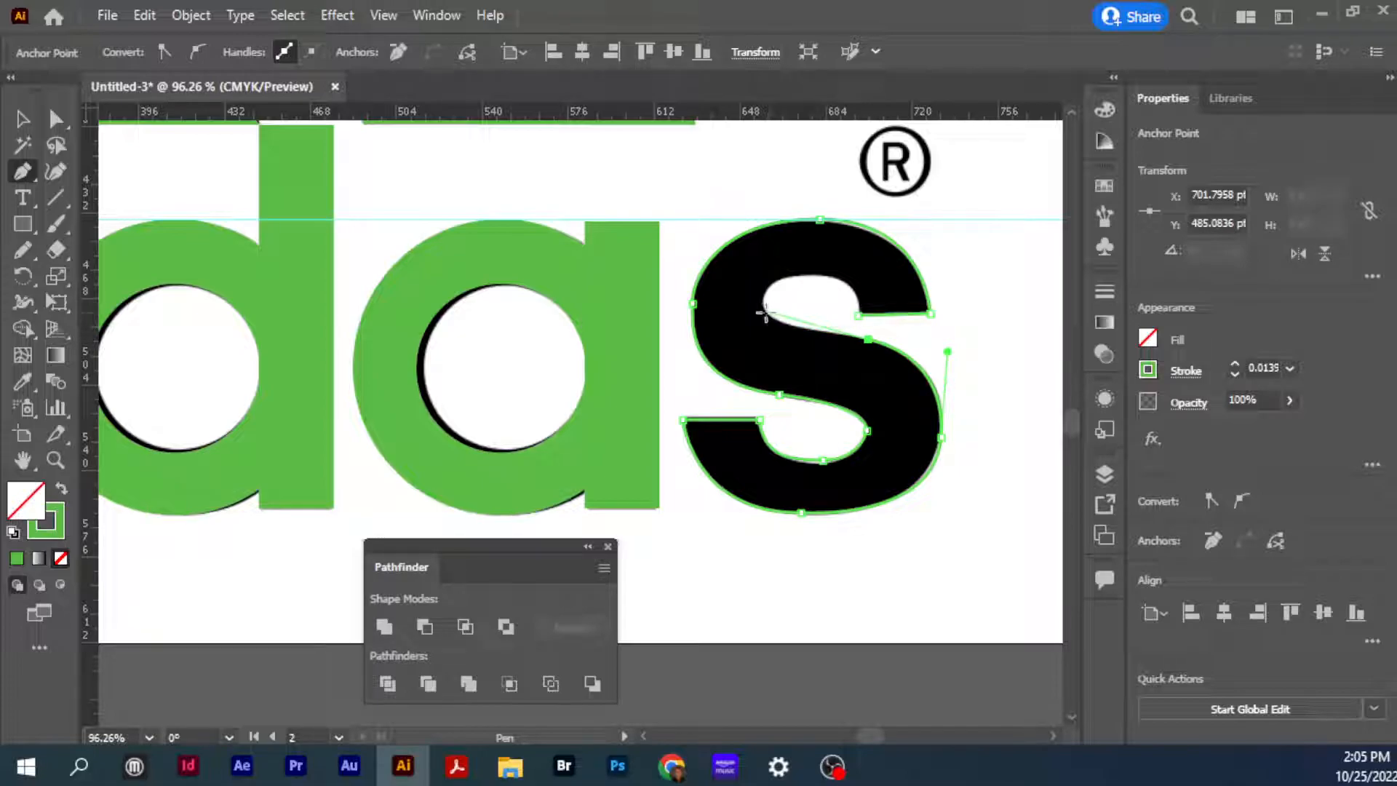
drag(765, 311, 847, 279)
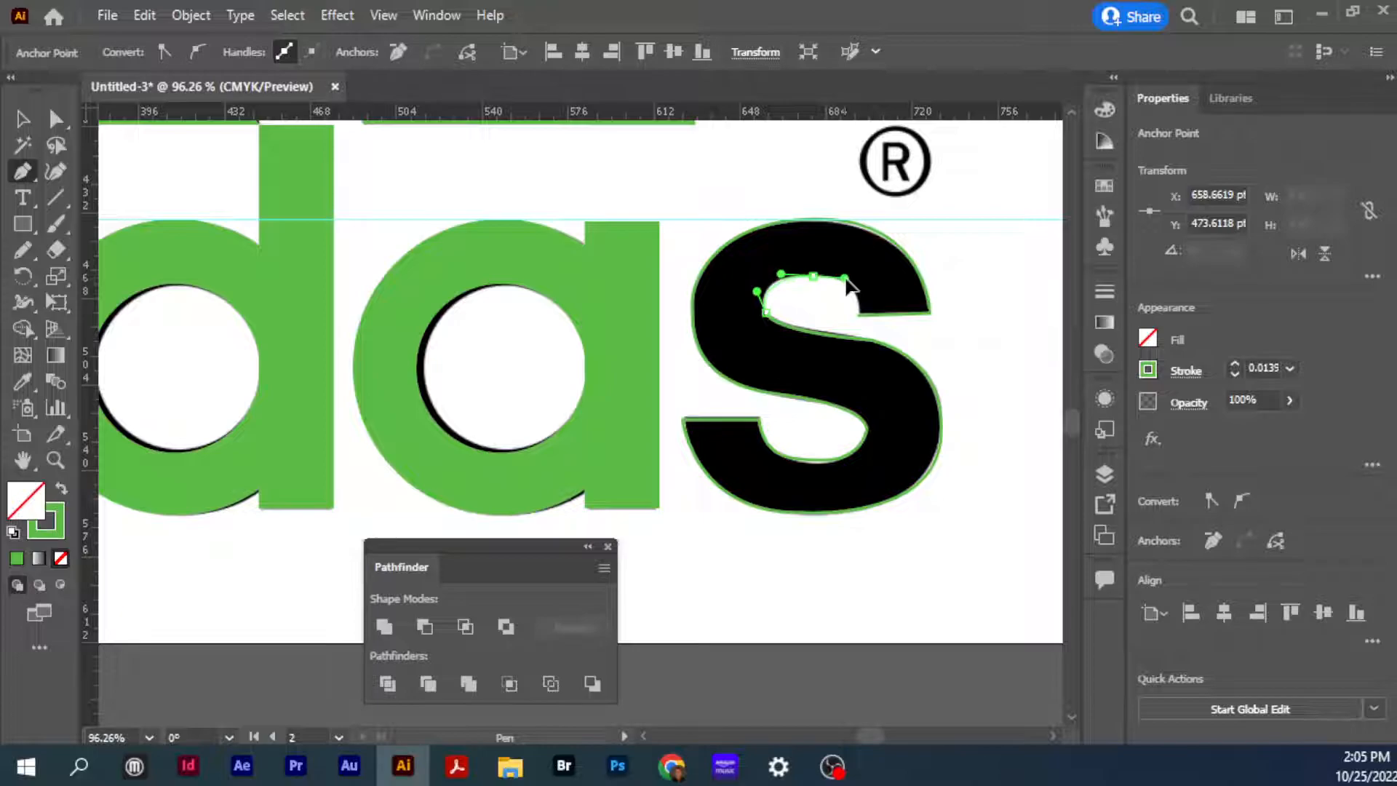
click(859, 315)
drag(858, 337, 857, 338)
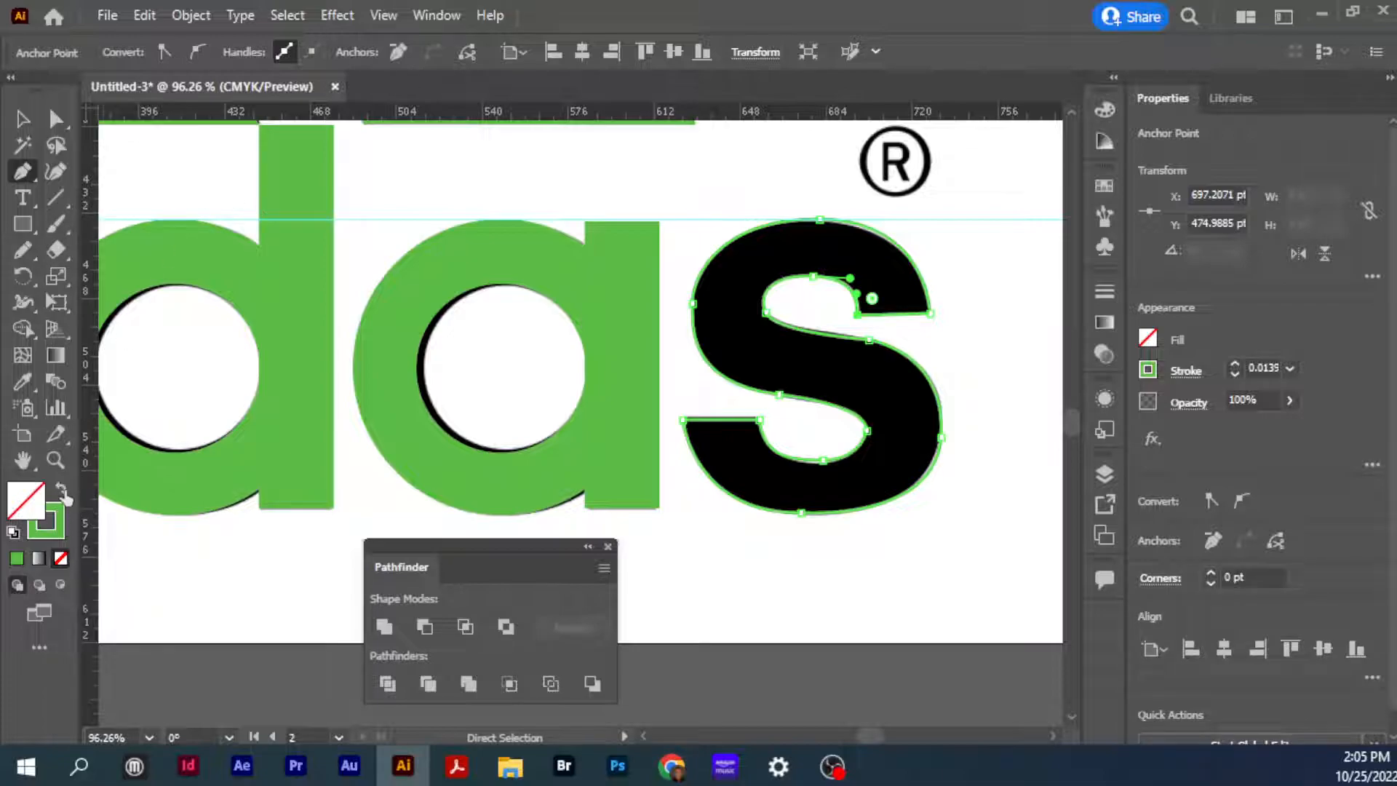
click(64, 493)
Adjust the anchors and handles along the s's upper inner curve with Direct Selection to follow the black reference
click(57, 119)
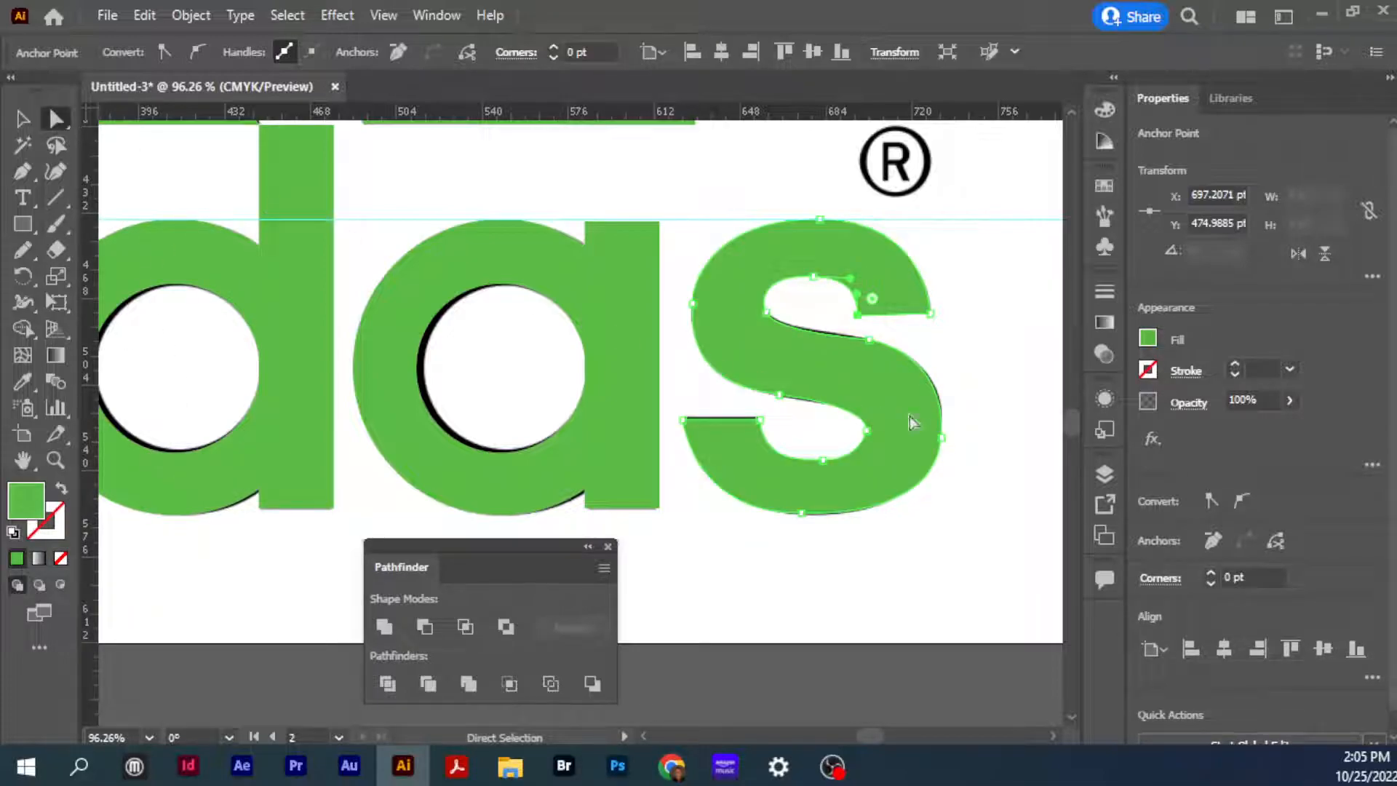
click(869, 339)
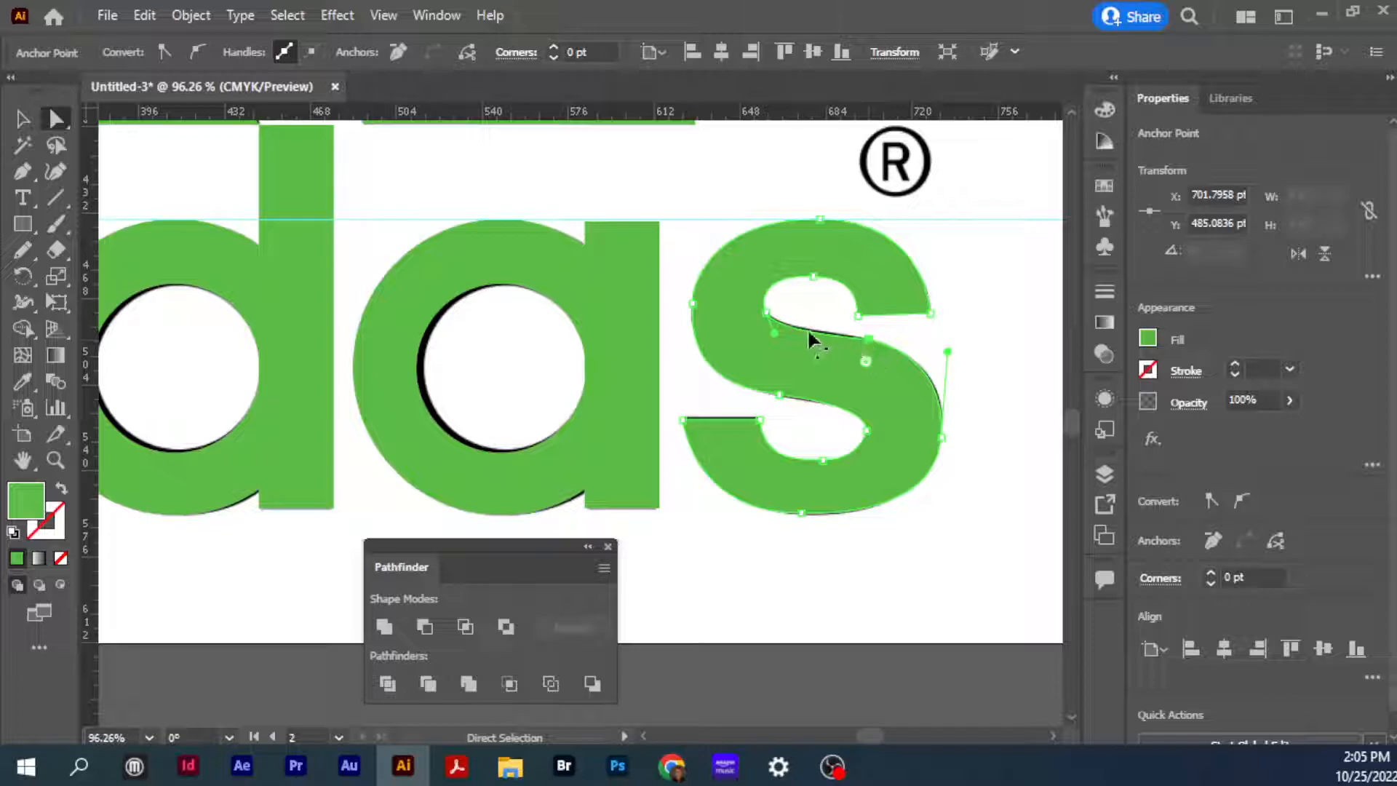
scroll(749, 312, up, 4)
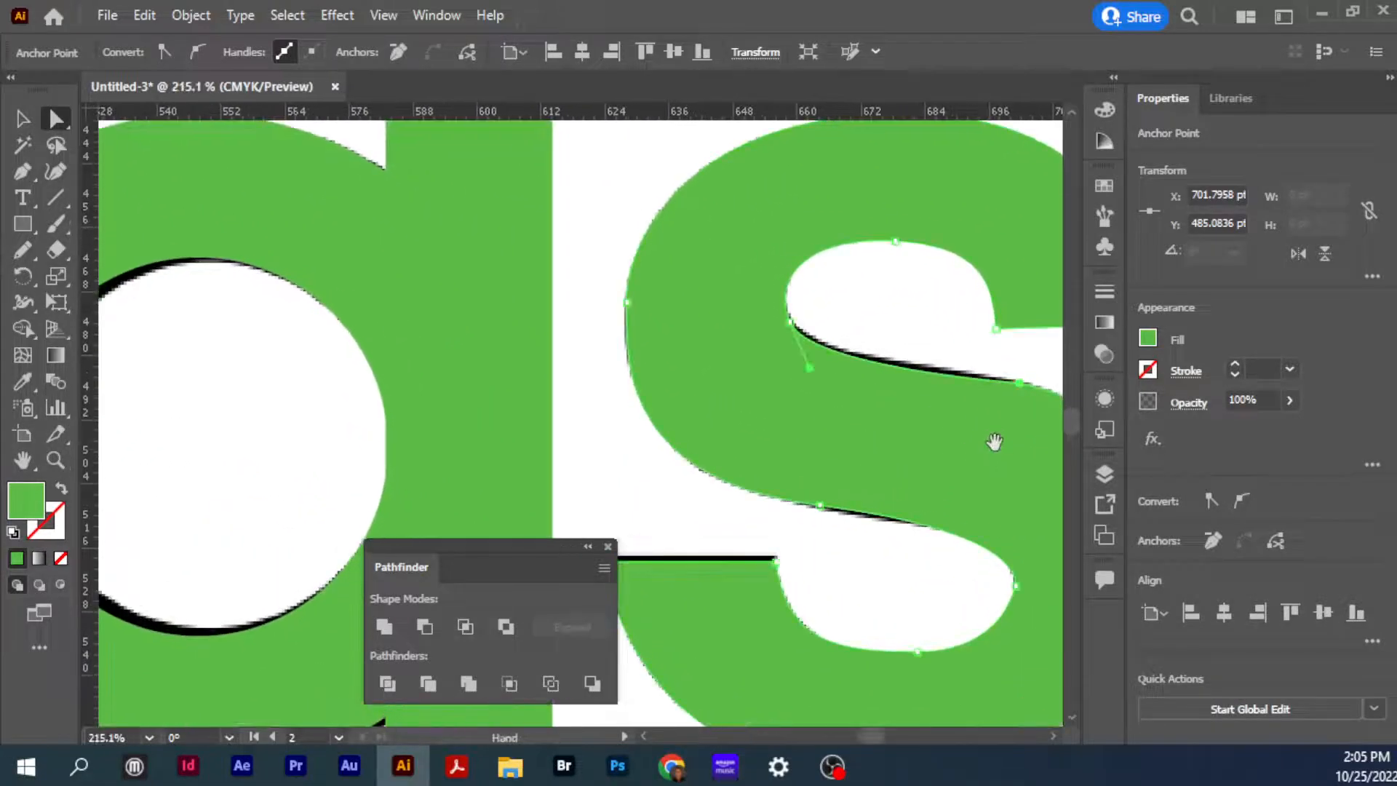
drag(992, 440, 736, 396)
mouse_move(618, 348)
mouse_down()
mouse_move(642, 344)
mouse_move(631, 350)
mouse_up()
drag(829, 365, 857, 365)
mouse_move(600, 301)
mouse_down()
mouse_move(617, 304)
mouse_move(603, 300)
mouse_up()
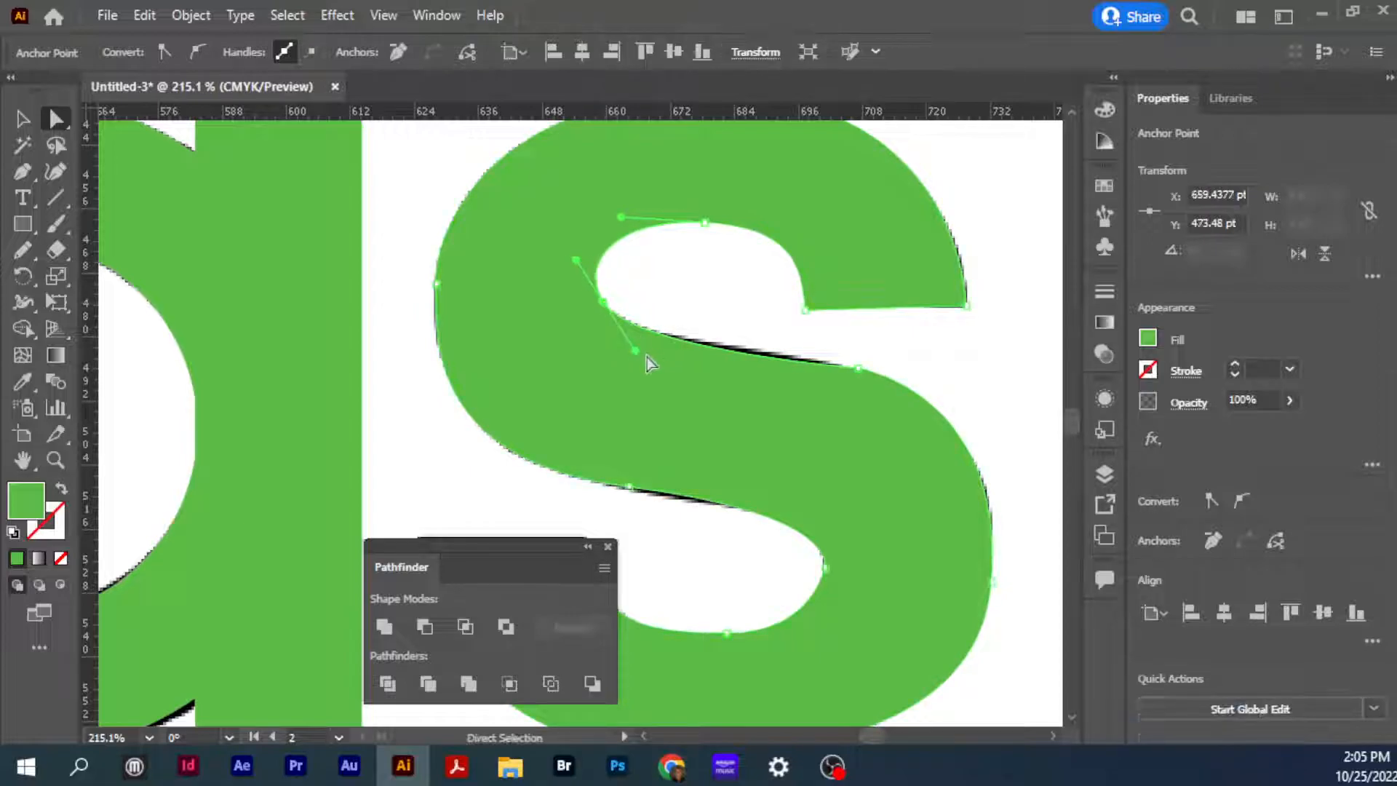
drag(640, 357, 644, 358)
Reshape both handles of the anchor where the s's middle diagonal meets its lower outer curve to match the reference
click(858, 369)
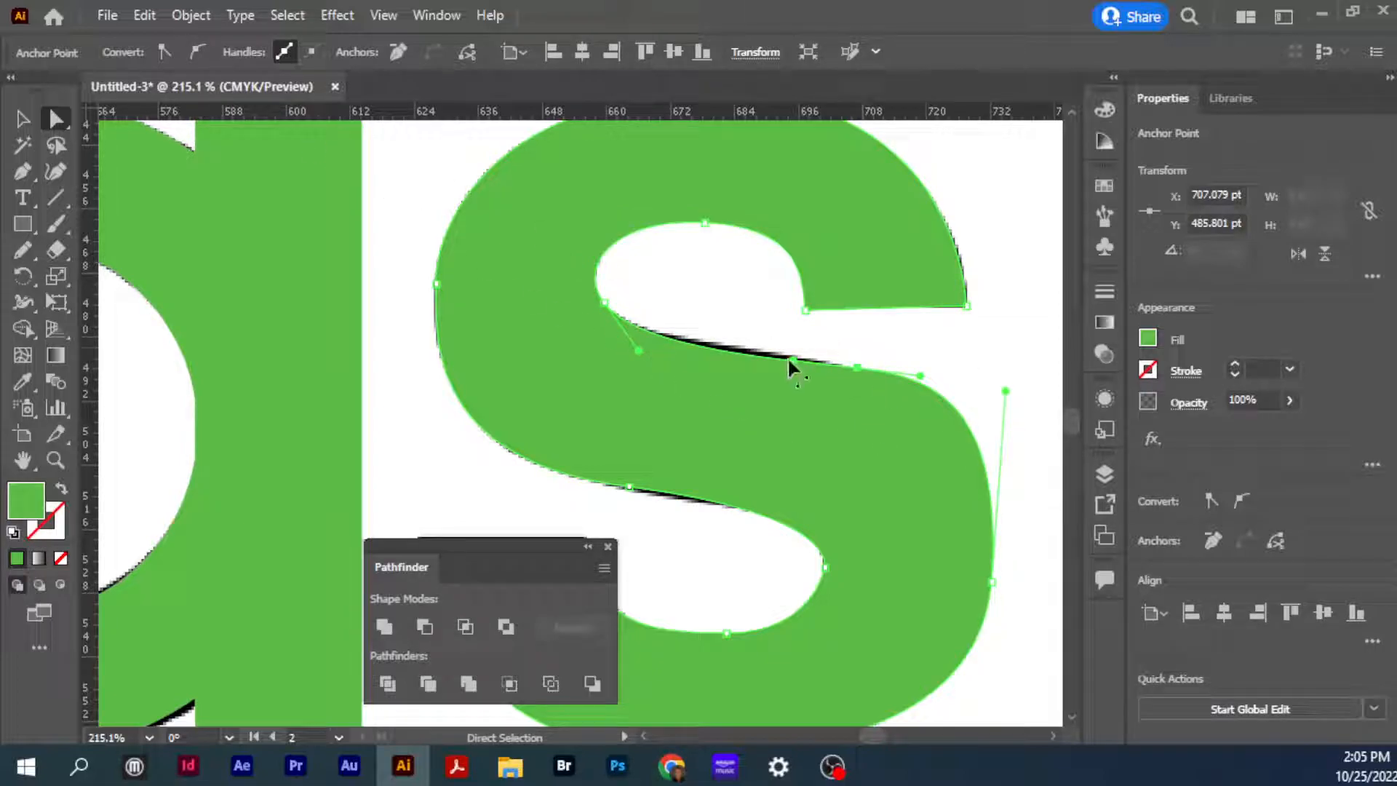
drag(795, 366, 763, 347)
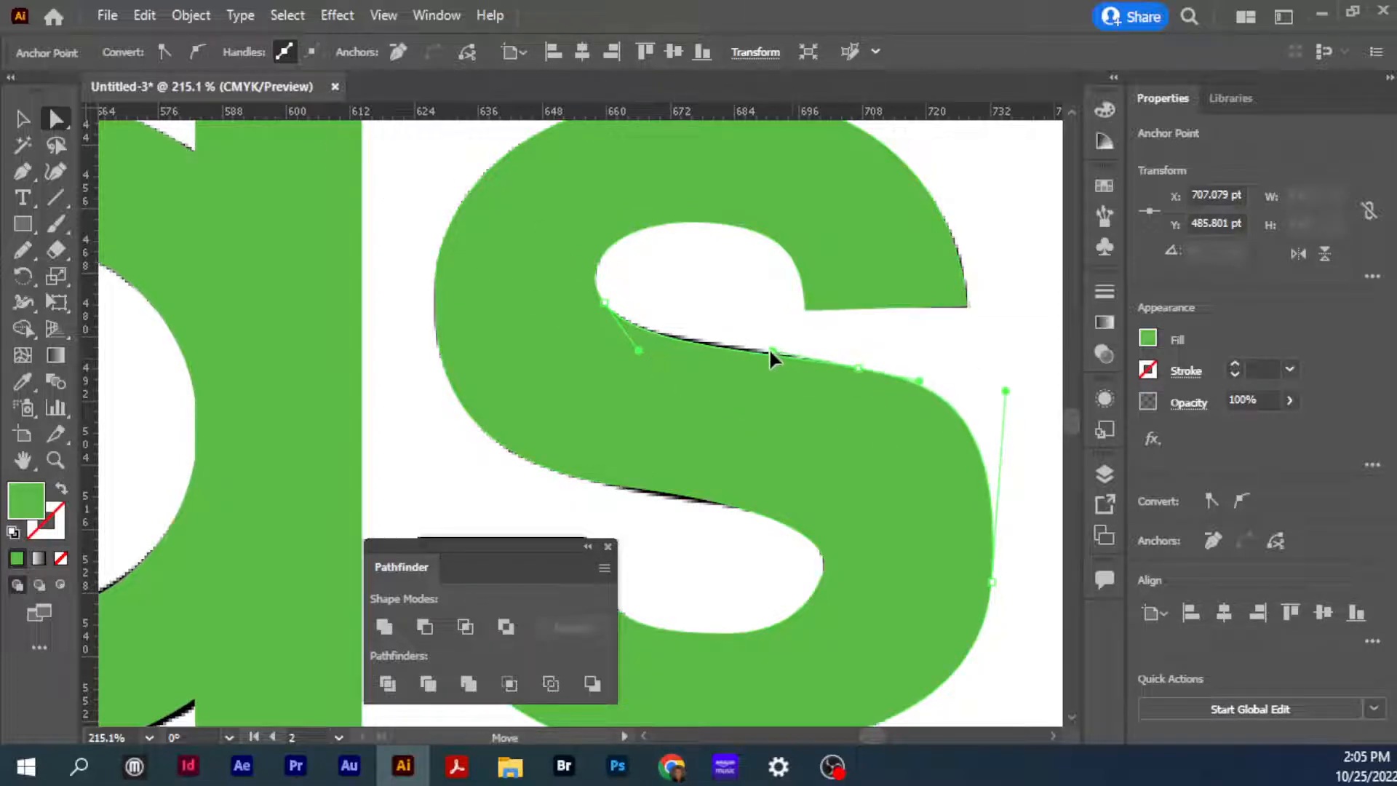
drag(920, 382, 1004, 415)
Open the Glyphs panel, move it clear of the adidas lettering and enlarge it to show more characters
ctrl+alt+click(799, 495)
ctrl+alt+click(801, 479)
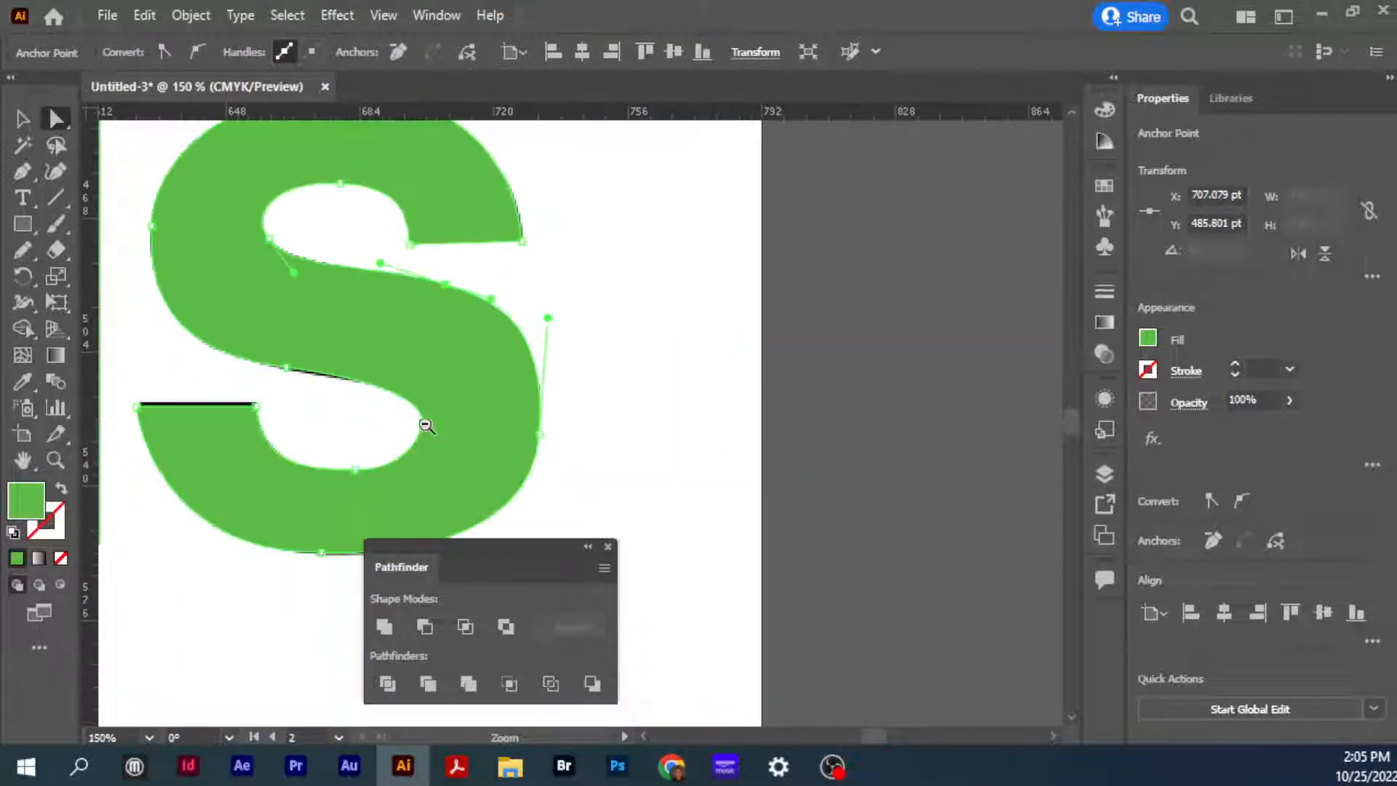
ctrl+alt+click(433, 430)
ctrl+alt+click(438, 430)
ctrl+alt+click(539, 428)
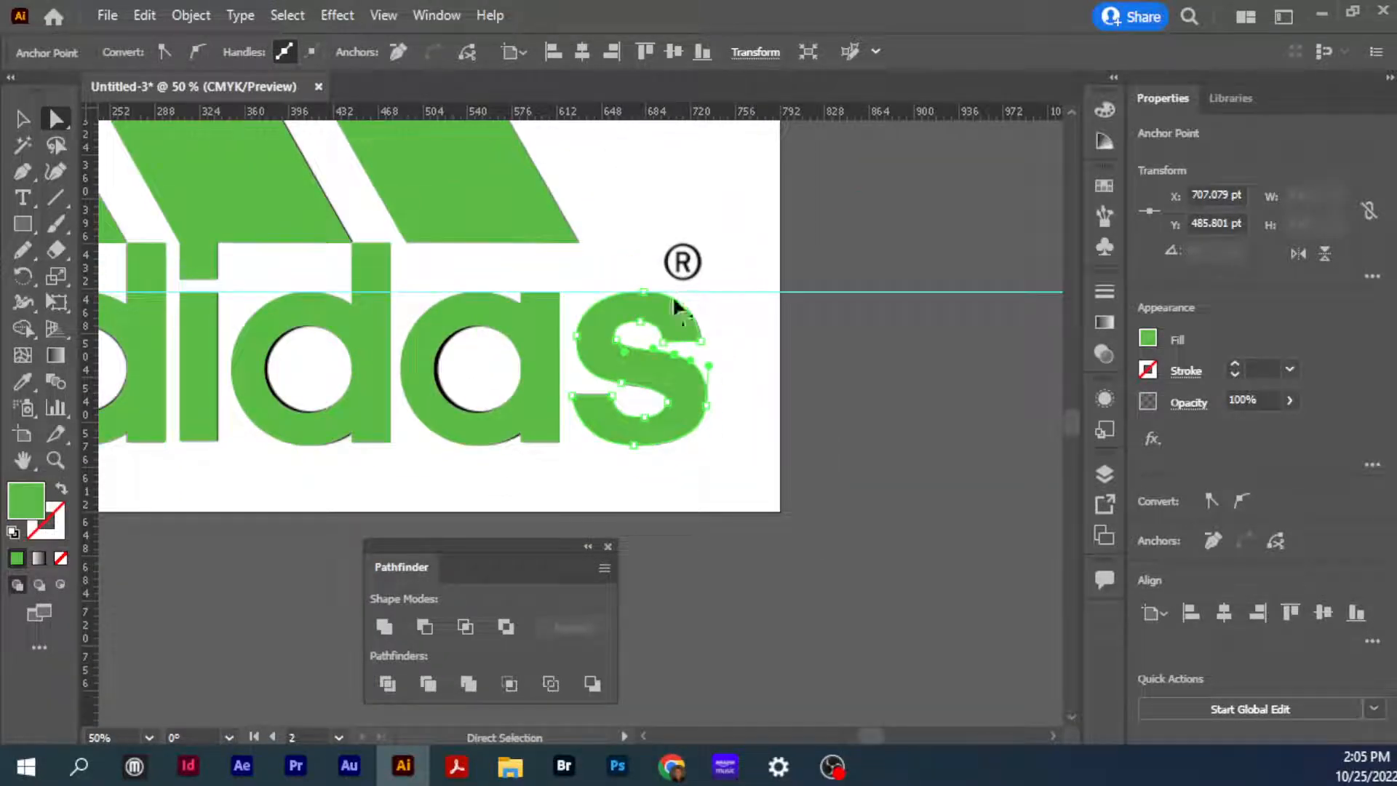
click(437, 16)
mouse_move(569, 764)
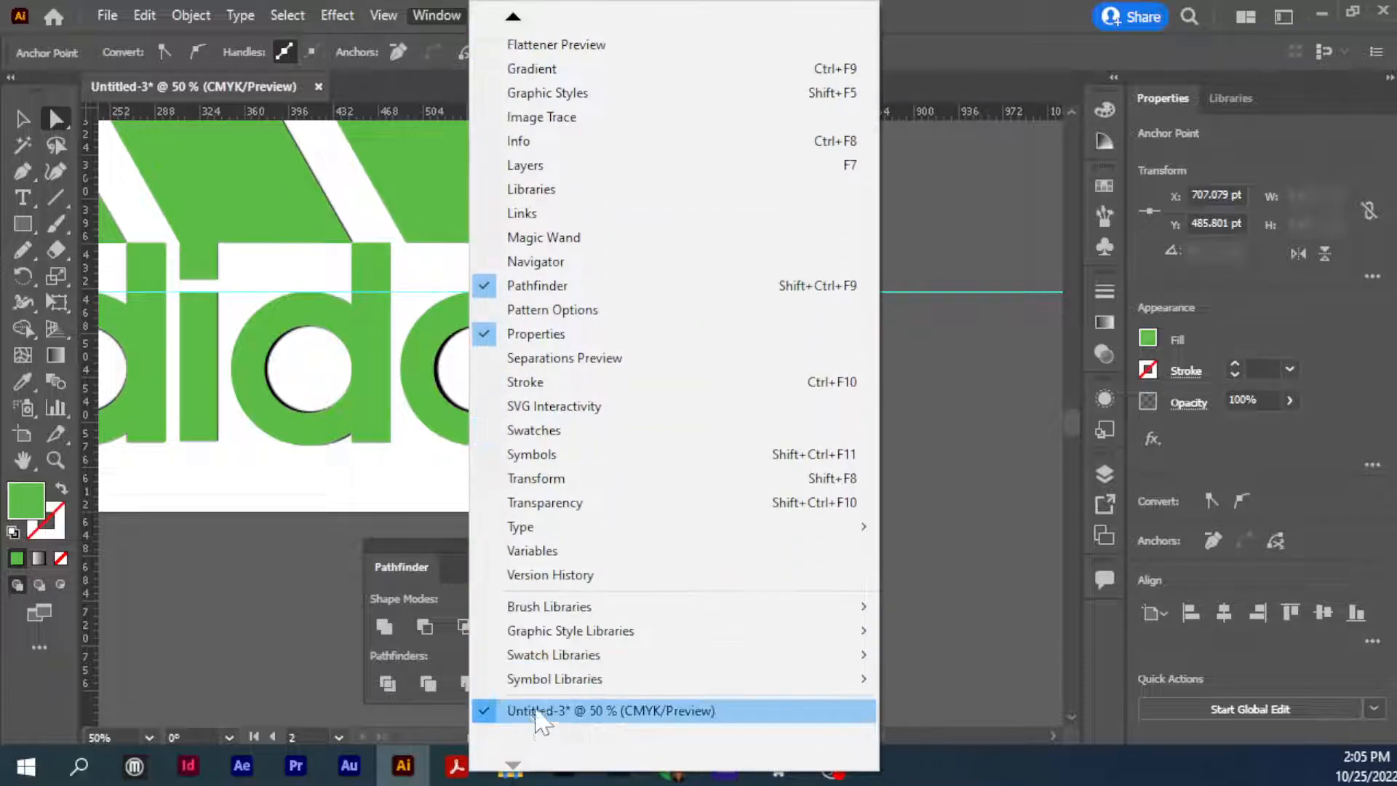
mouse_move(815, 531)
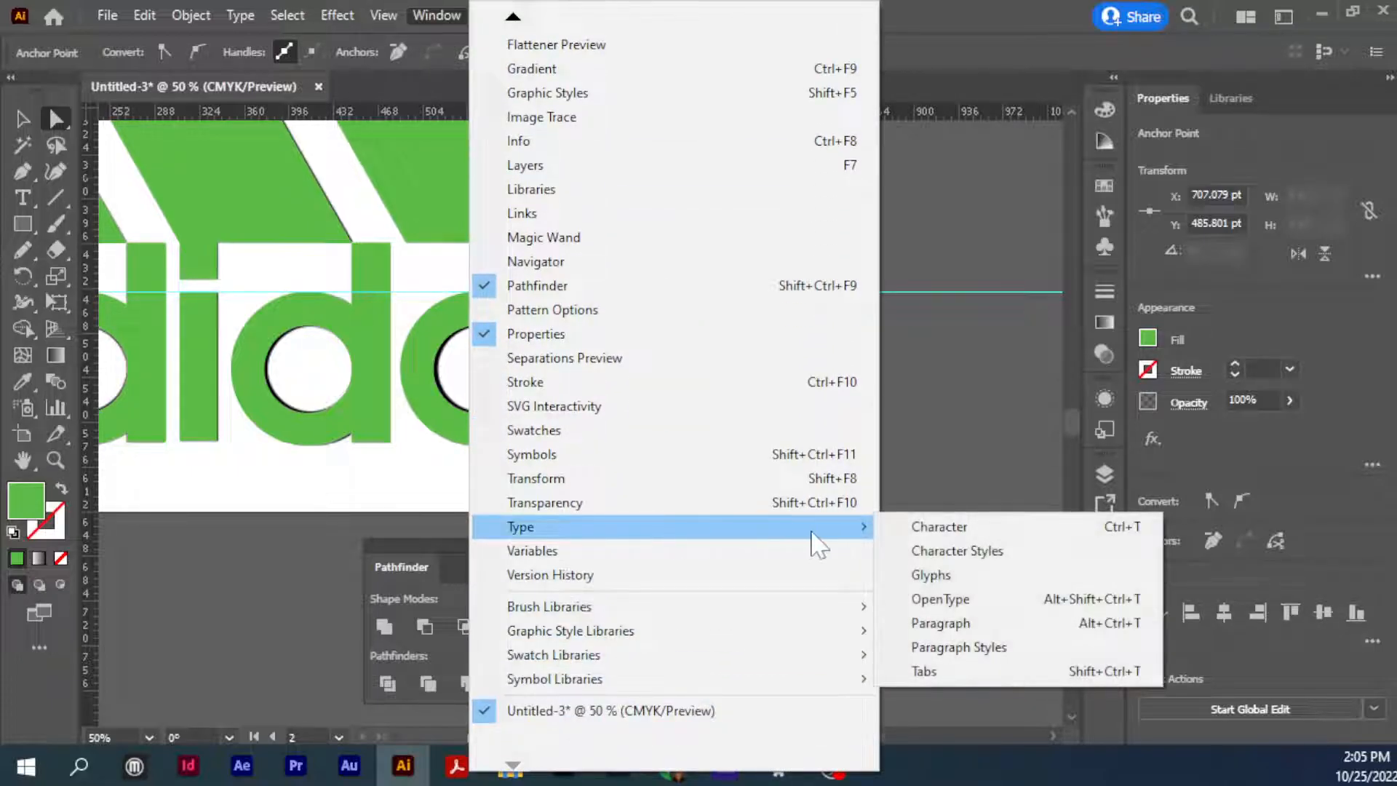
click(938, 575)
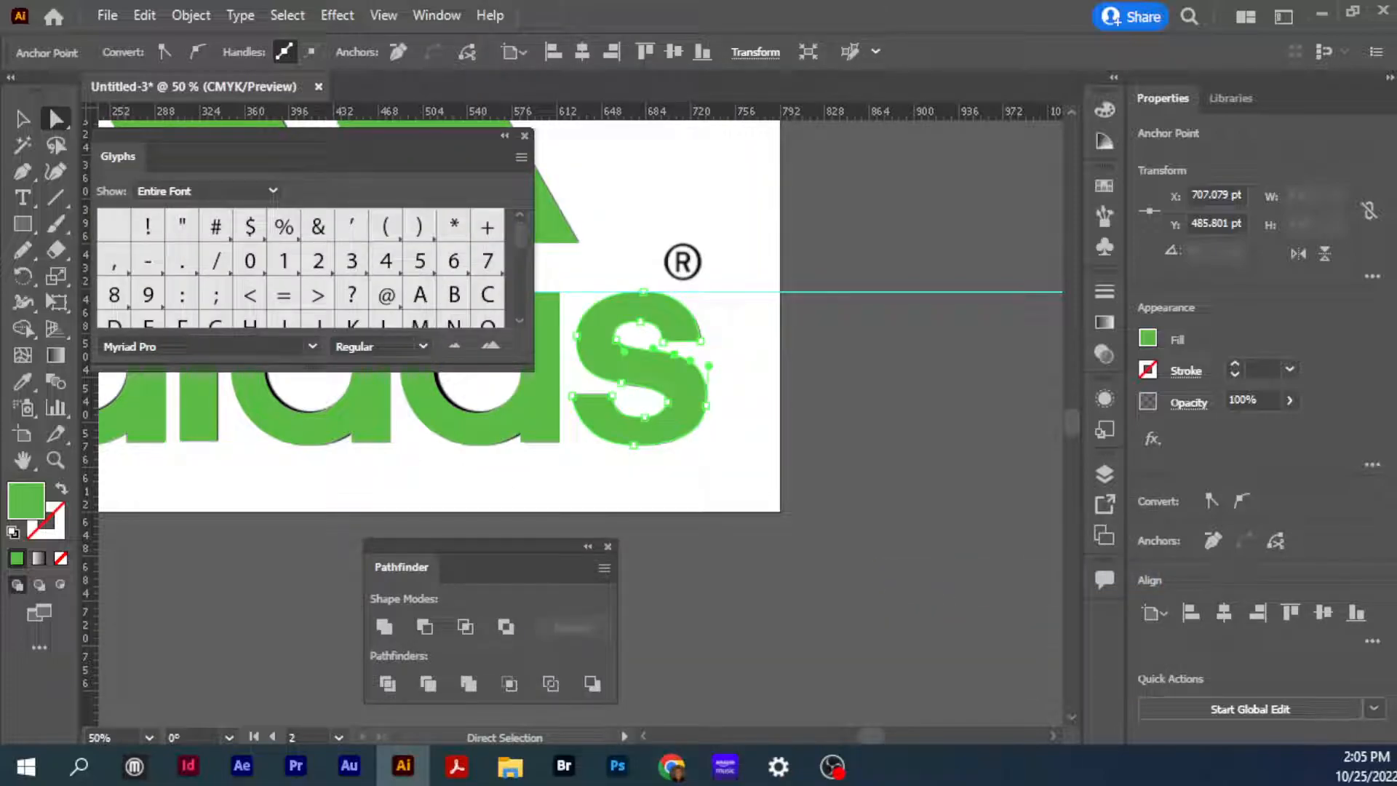
drag(315, 136, 1077, 171)
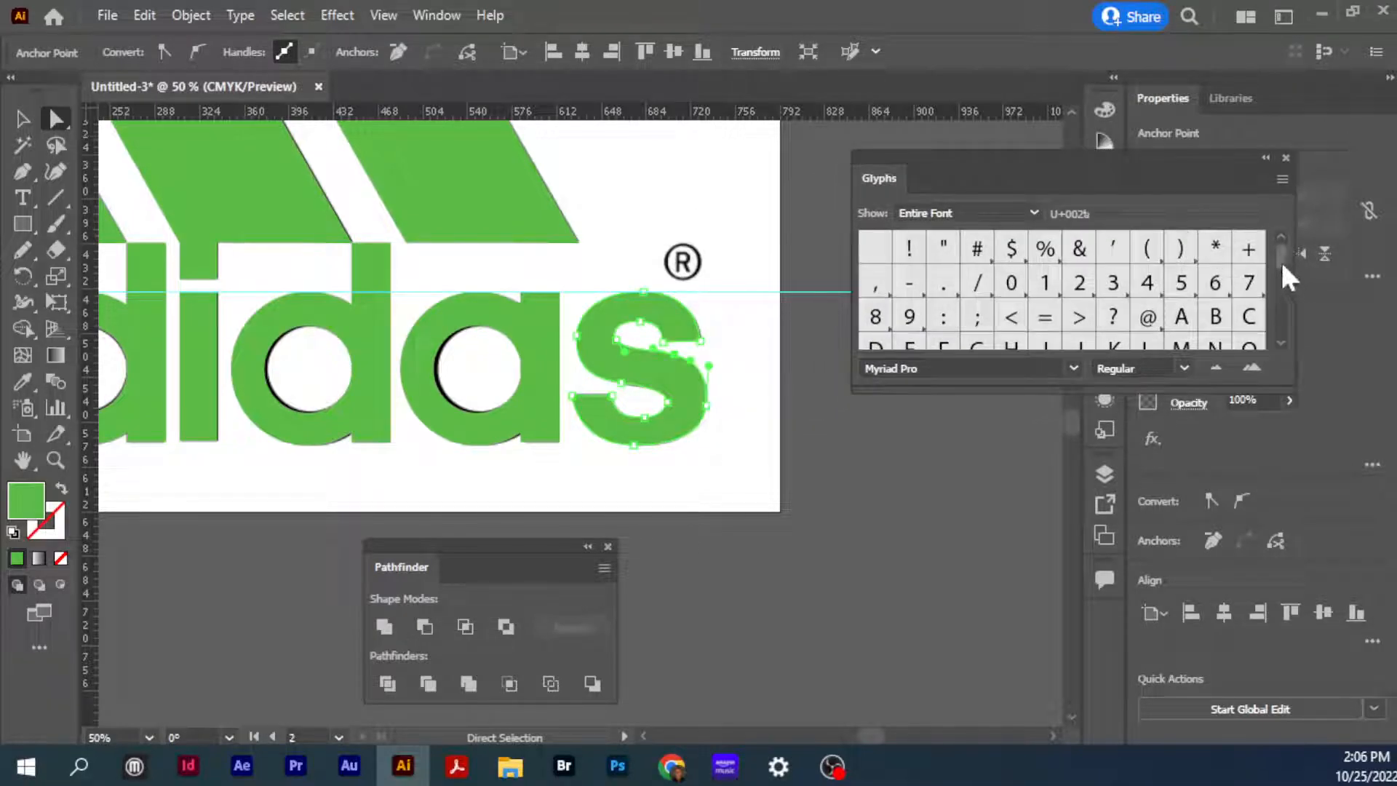
drag(1281, 252, 1286, 326)
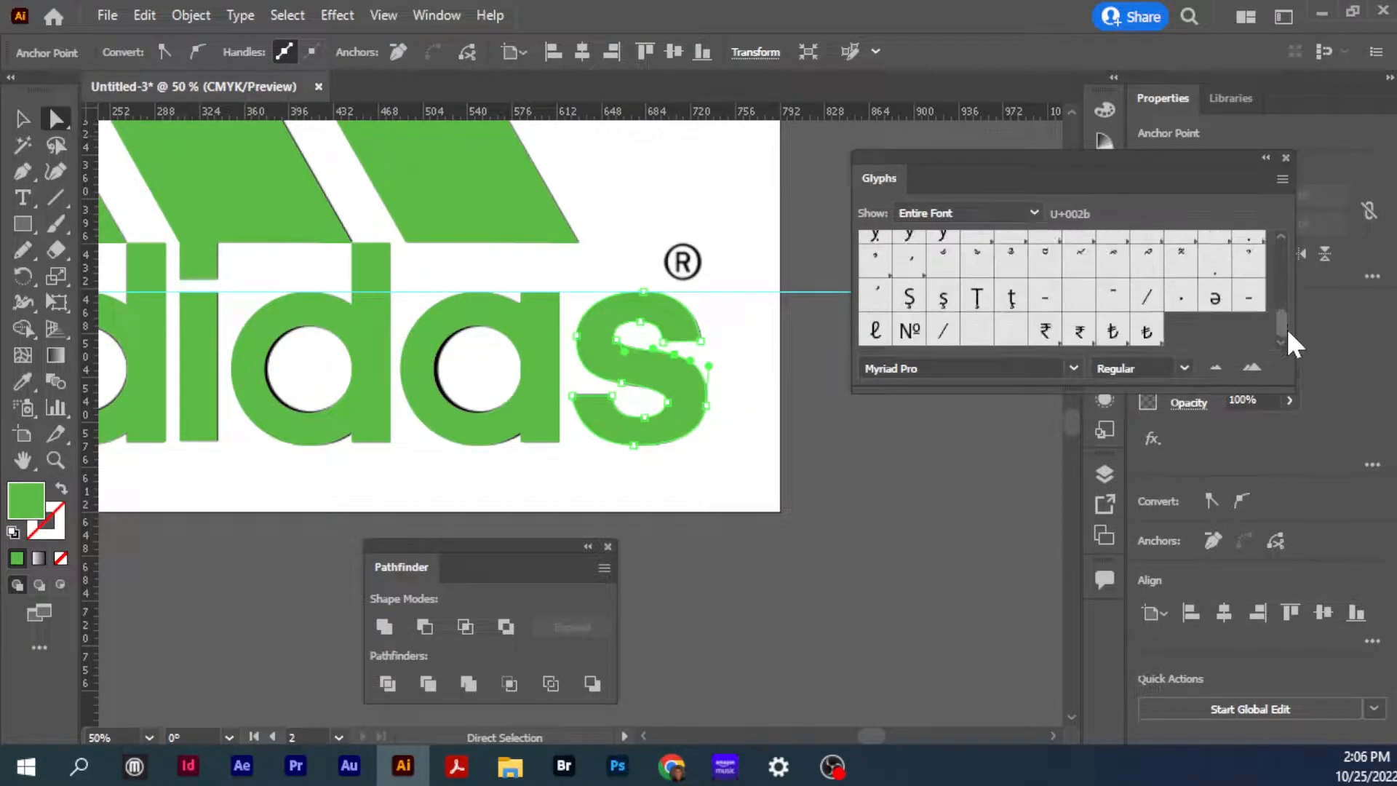
drag(1278, 391, 1280, 655)
Find the ® glyph in Myriad Pro and insert it as new point type below the s
scroll(1155, 507, up, 5)
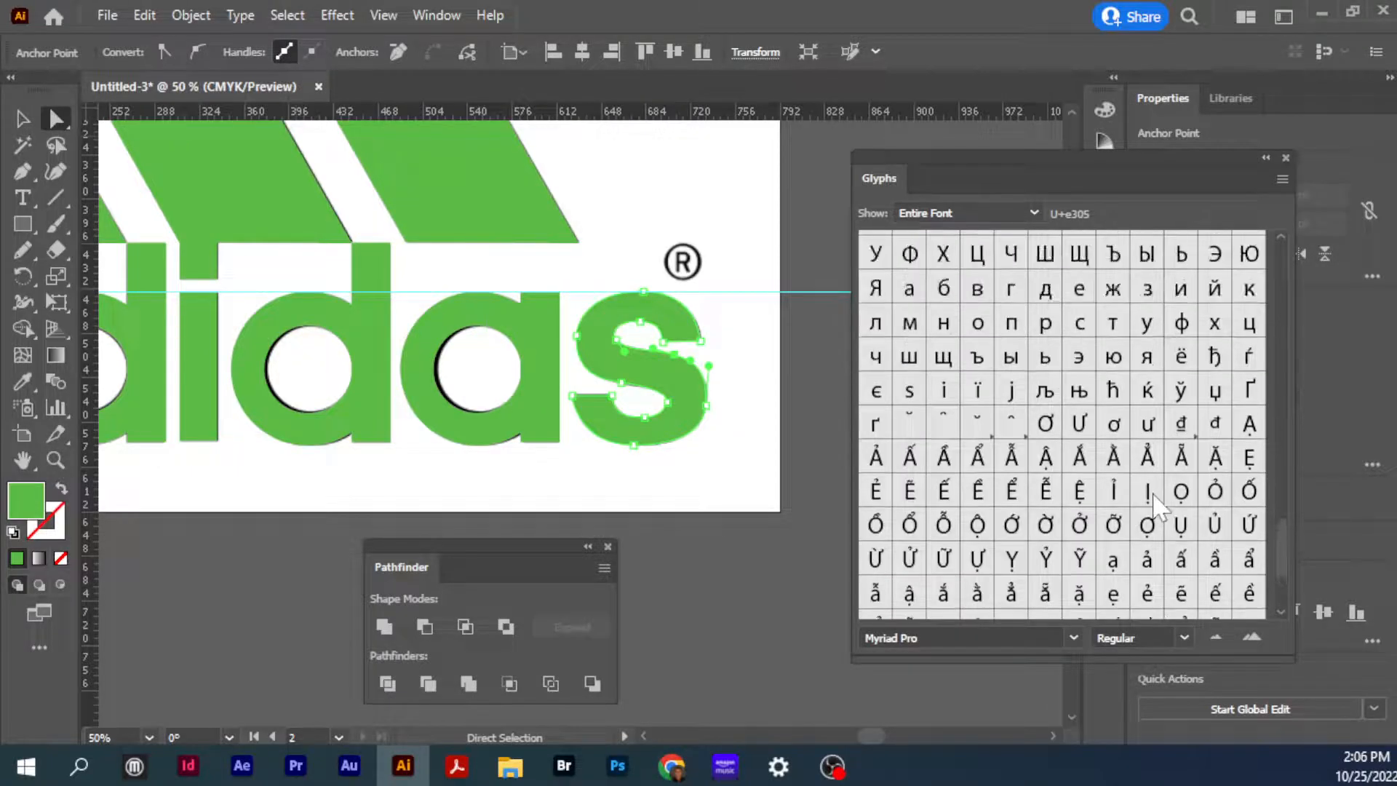
scroll(1155, 507, up, 8)
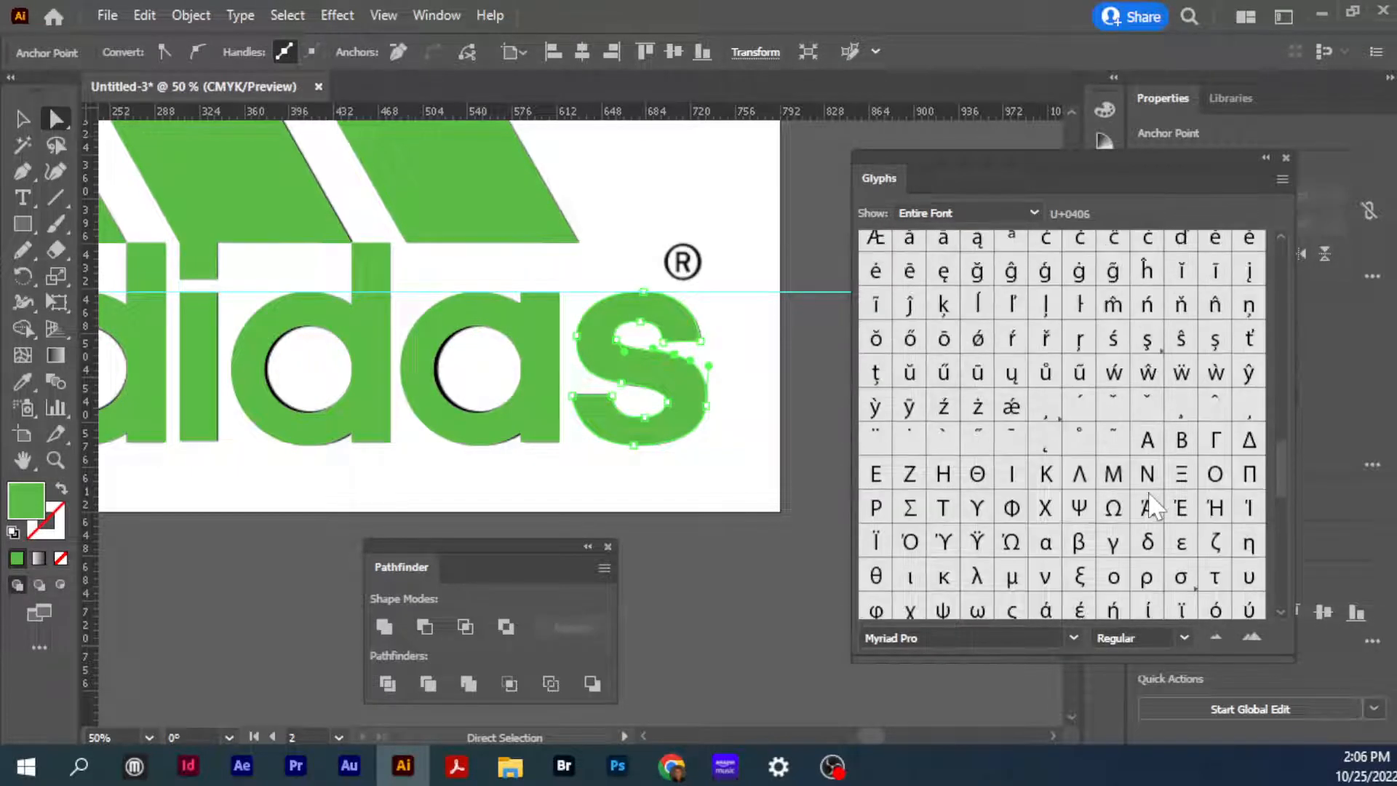
scroll(1155, 507, up, 2)
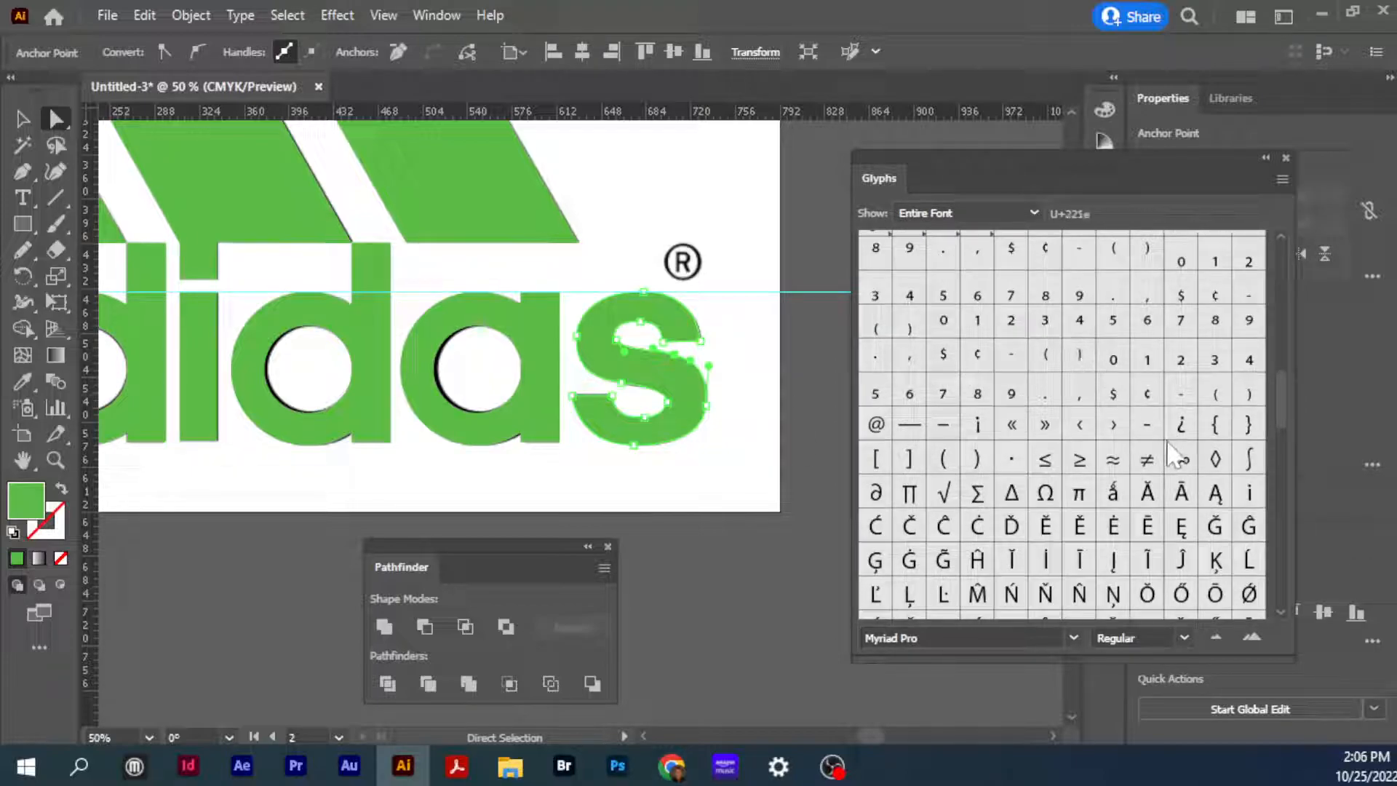
scroll(1164, 453, up, 2)
scroll(1167, 455, up, 4)
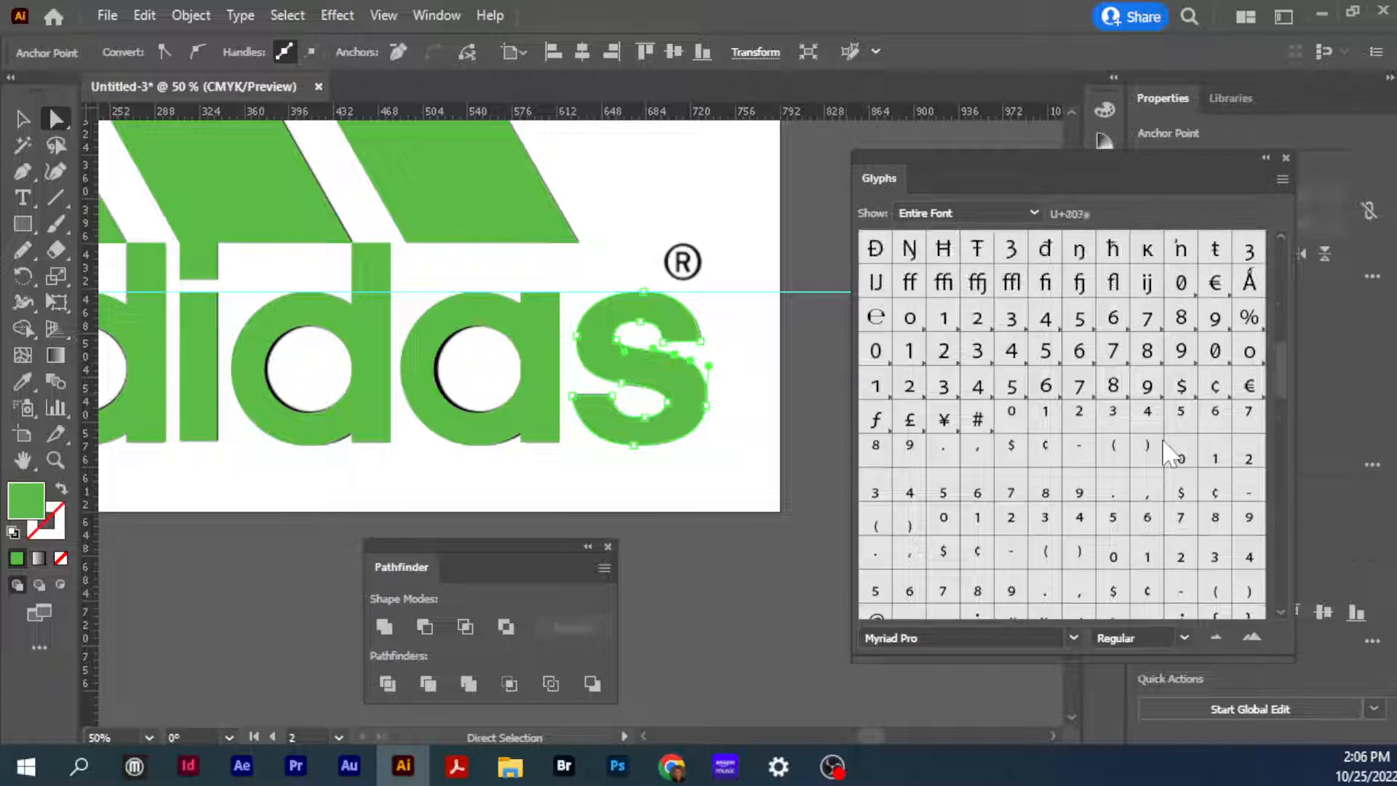
scroll(1168, 455, up, 8)
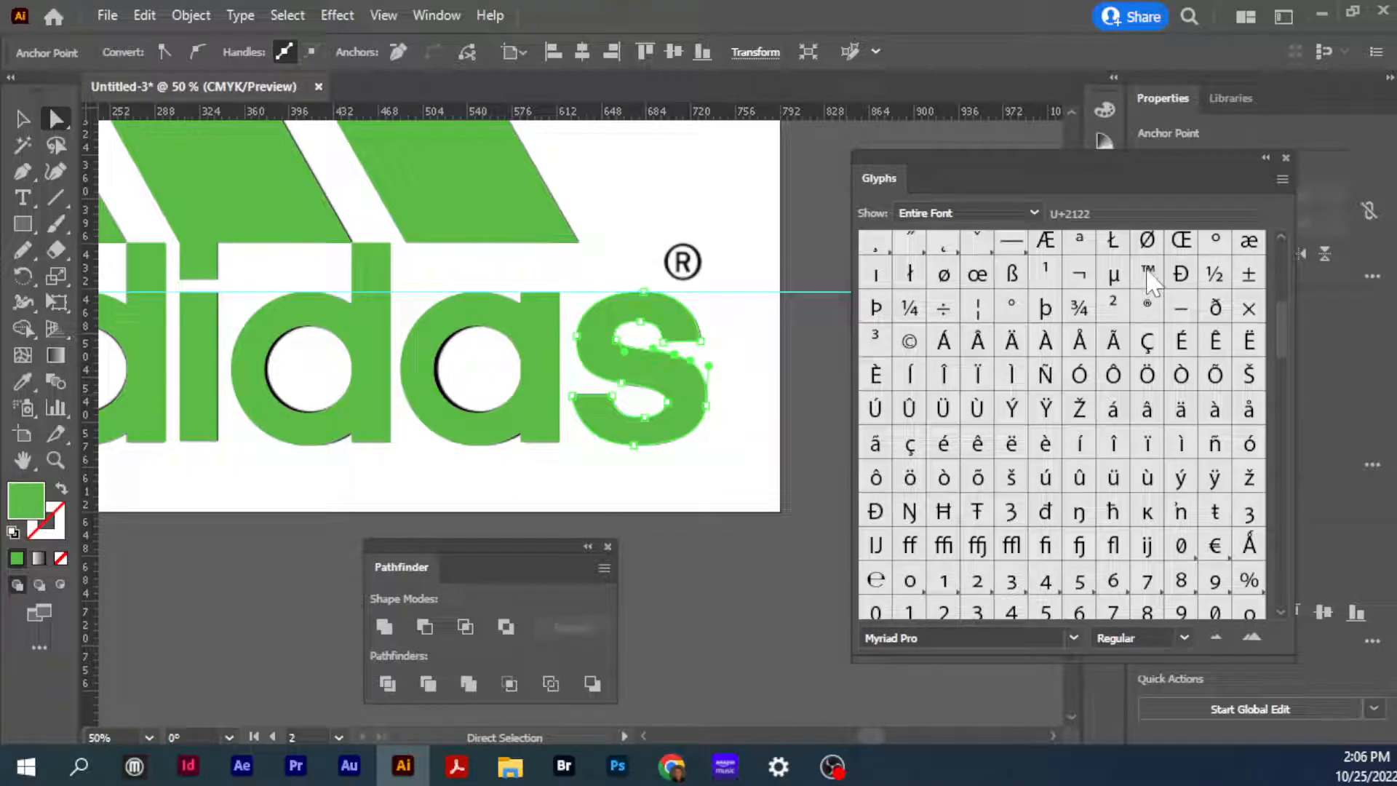
scroll(1149, 283, up, 2)
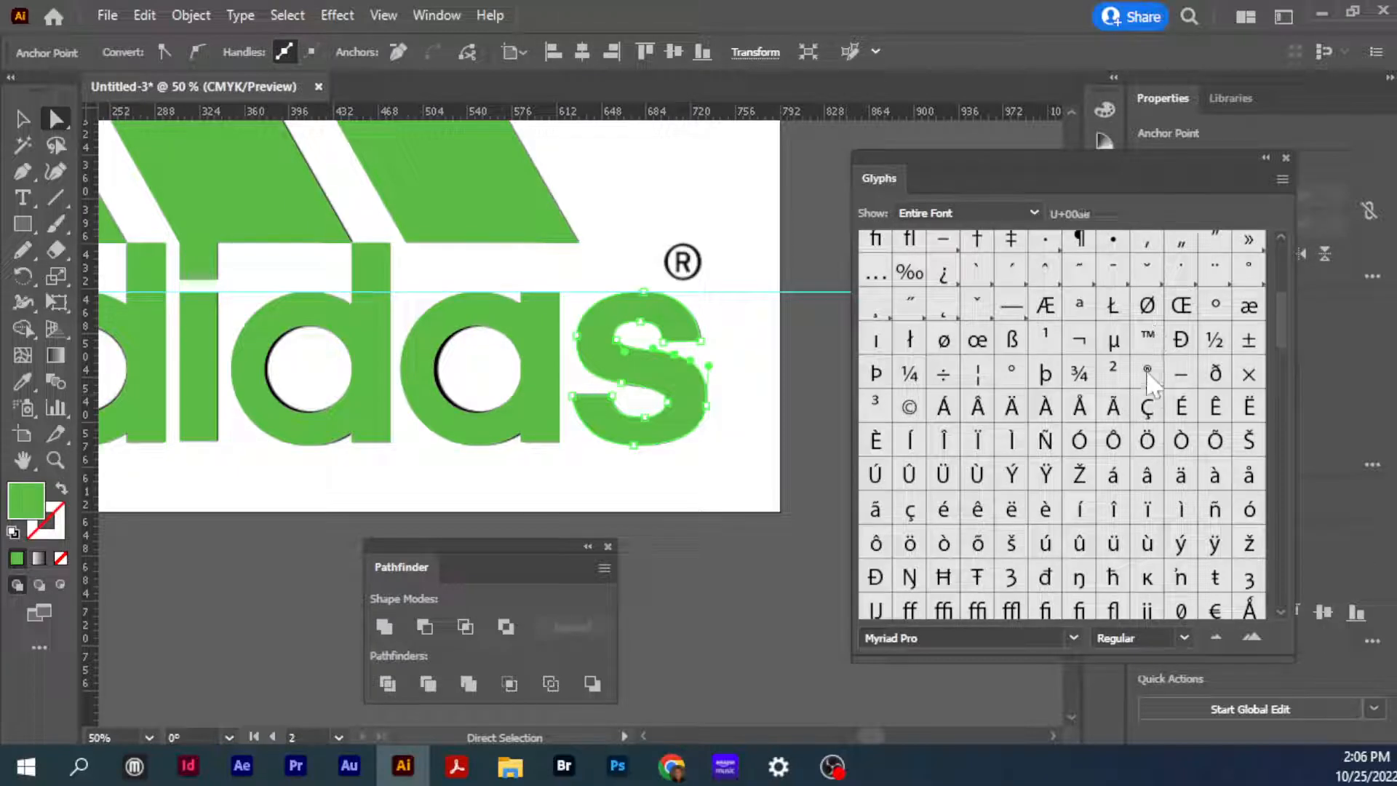
click(21, 198)
click(652, 510)
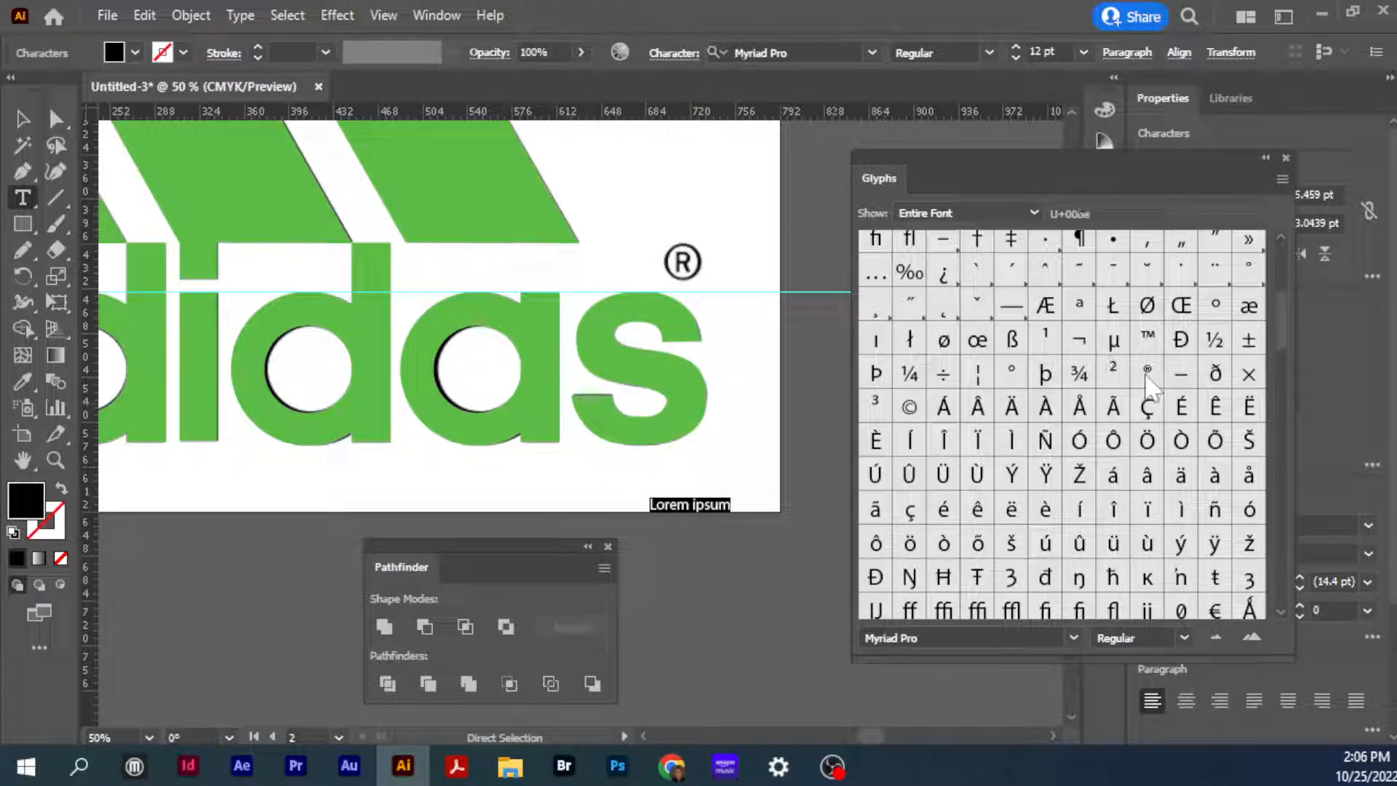
double_click(1148, 373)
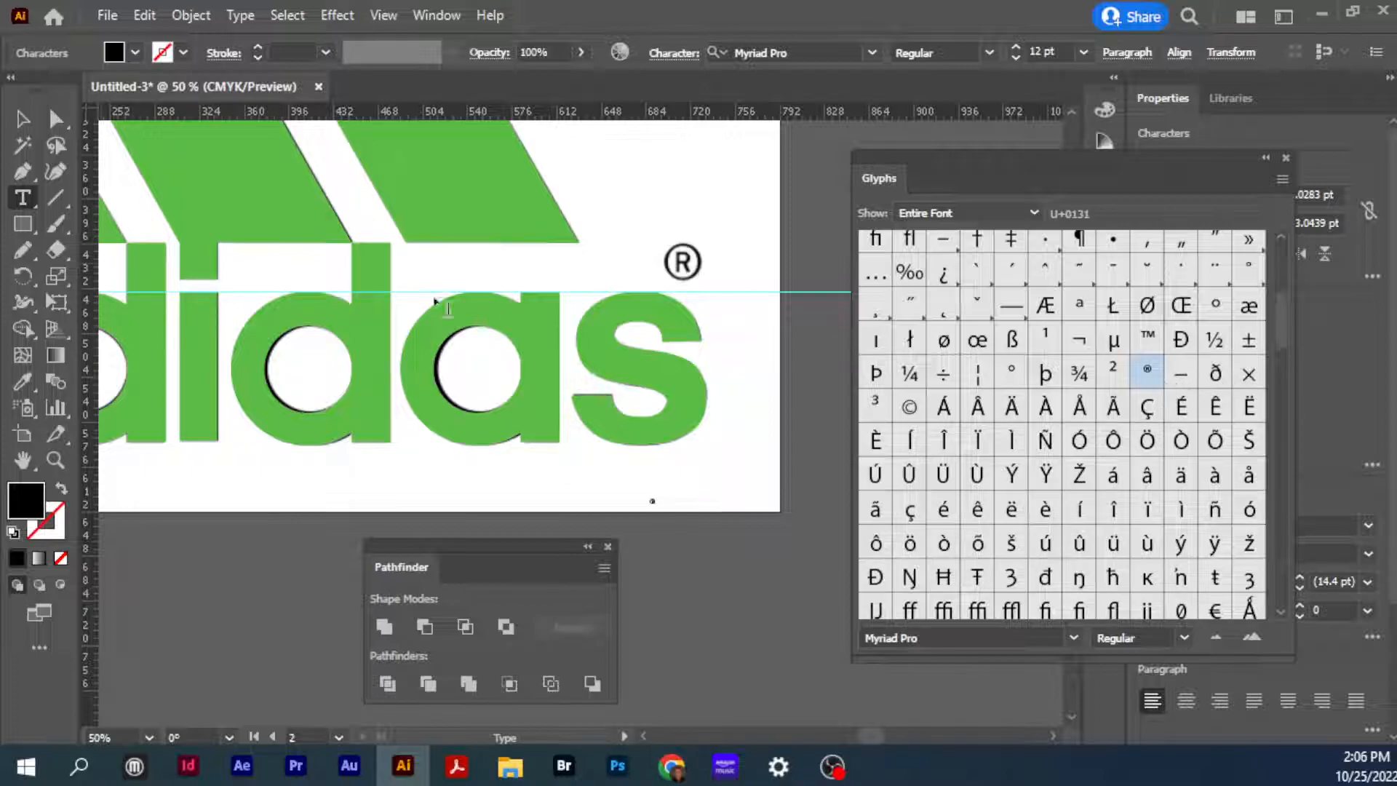
Scale the ® text up to about the reference symbol's size and convert it to outlines
click(21, 119)
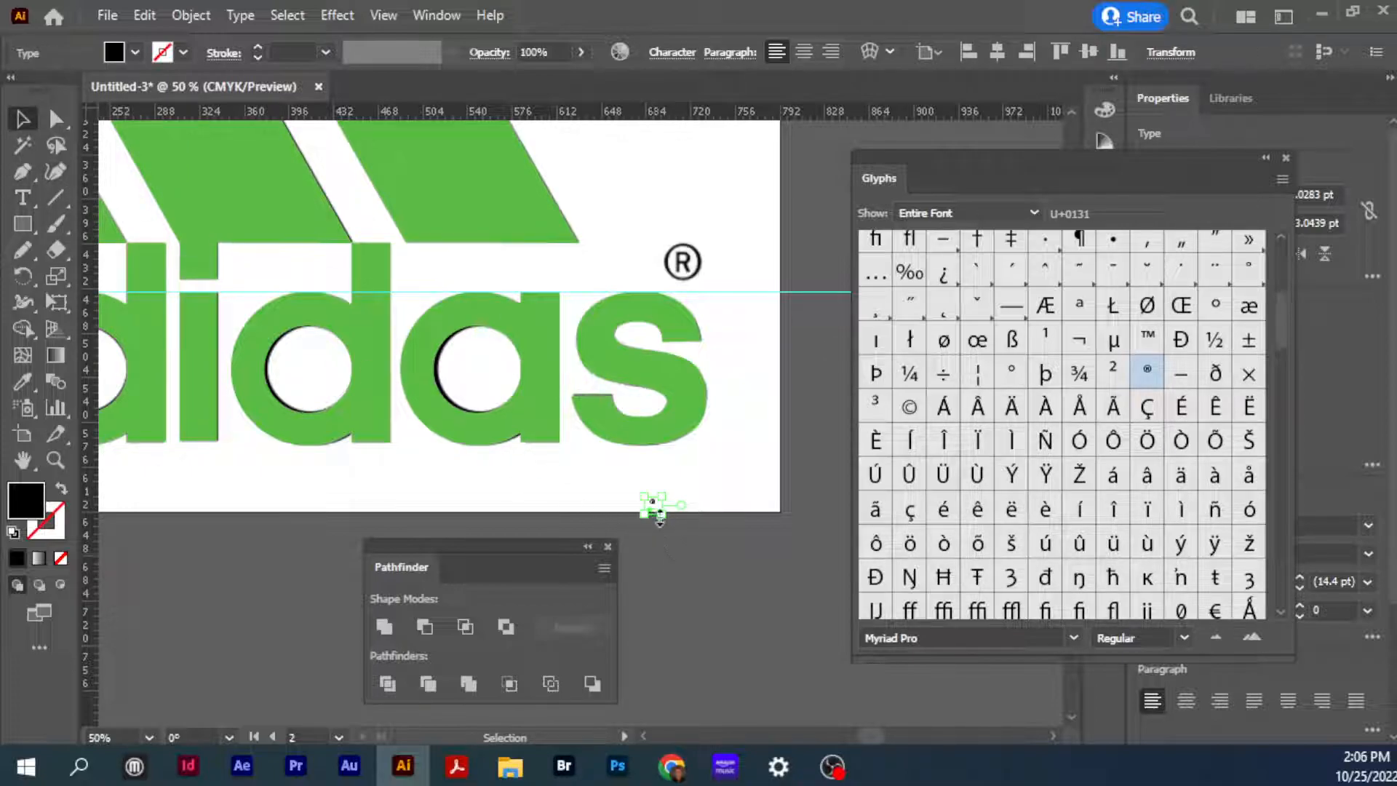
drag(662, 515, 779, 627)
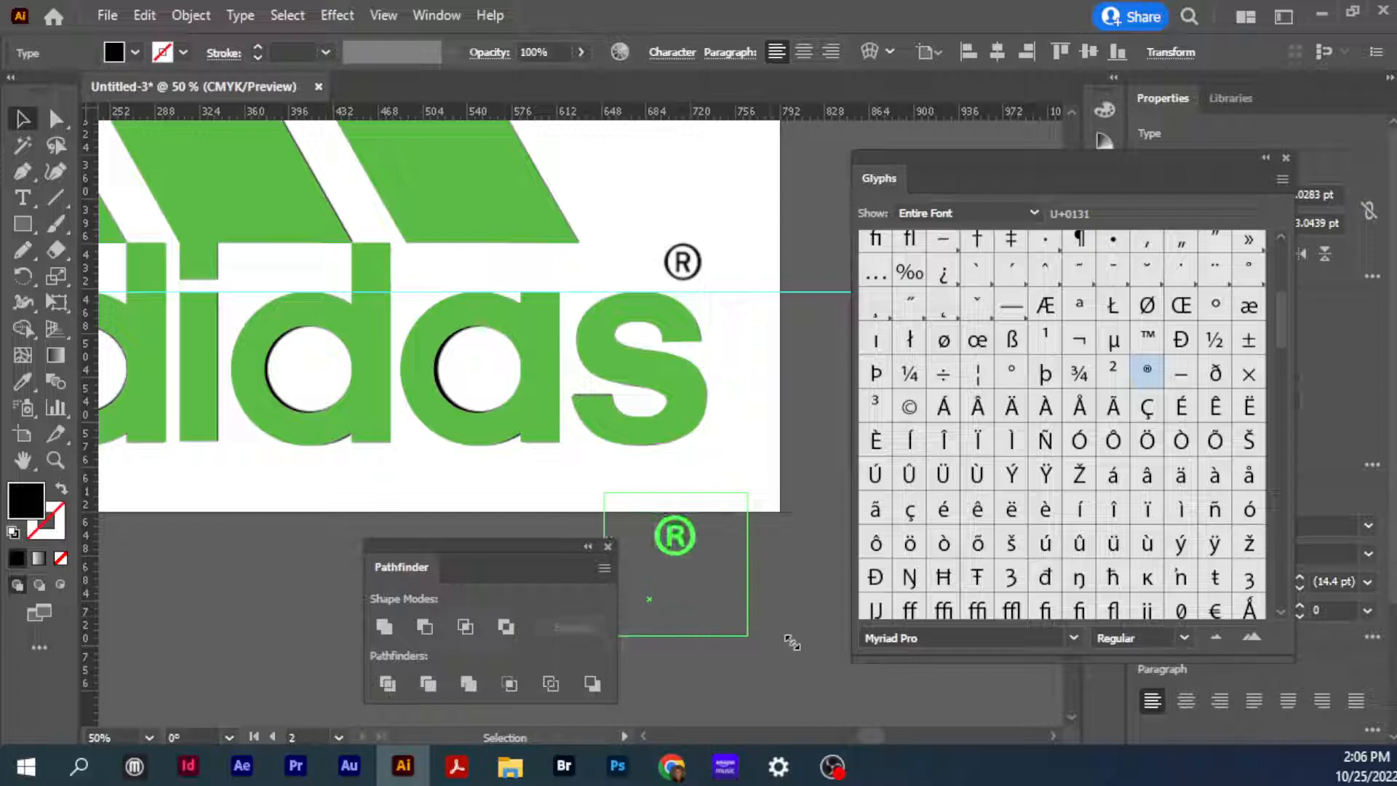
right_click(674, 557)
mouse_move(789, 348)
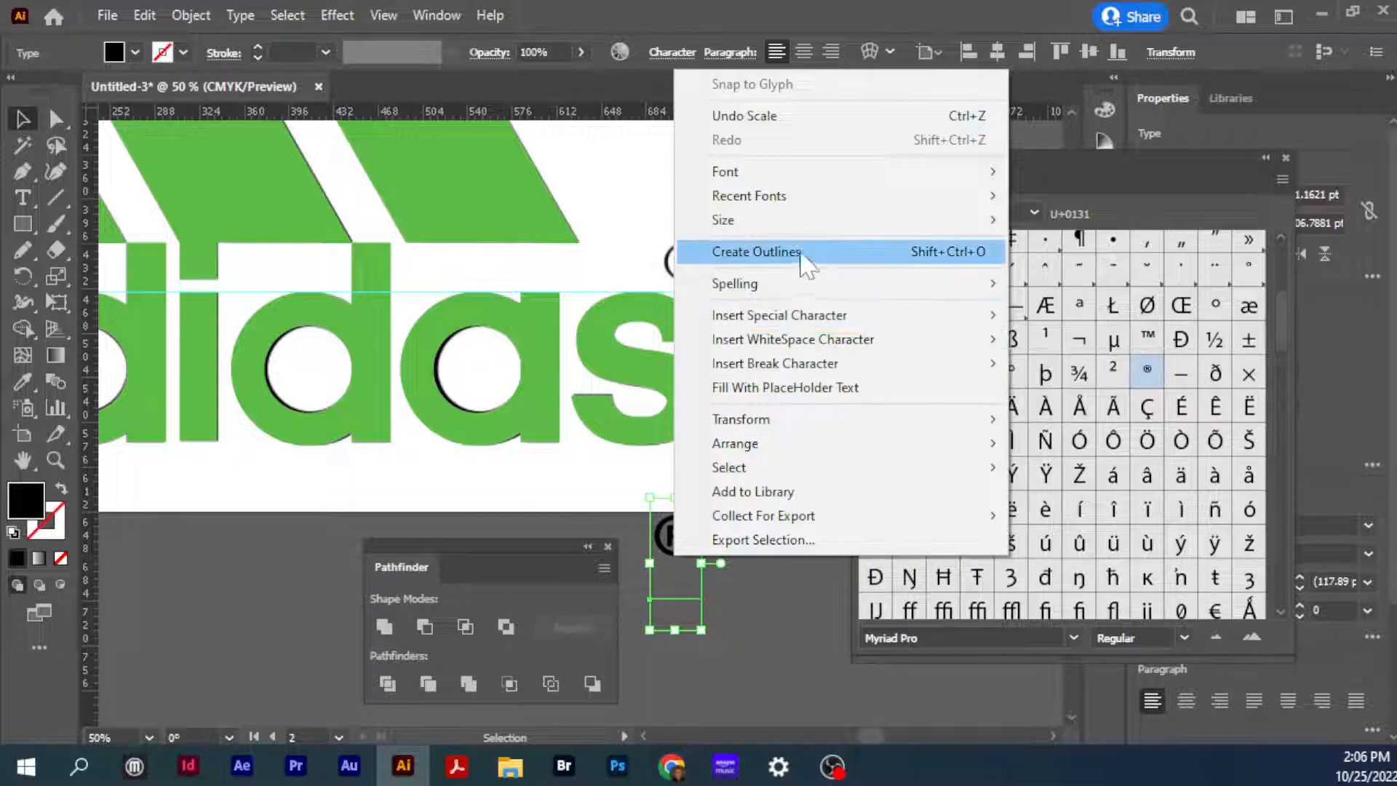
click(802, 259)
Move the outlined ® onto the reference symbol above the s
drag(684, 547, 704, 325)
drag(733, 262, 690, 270)
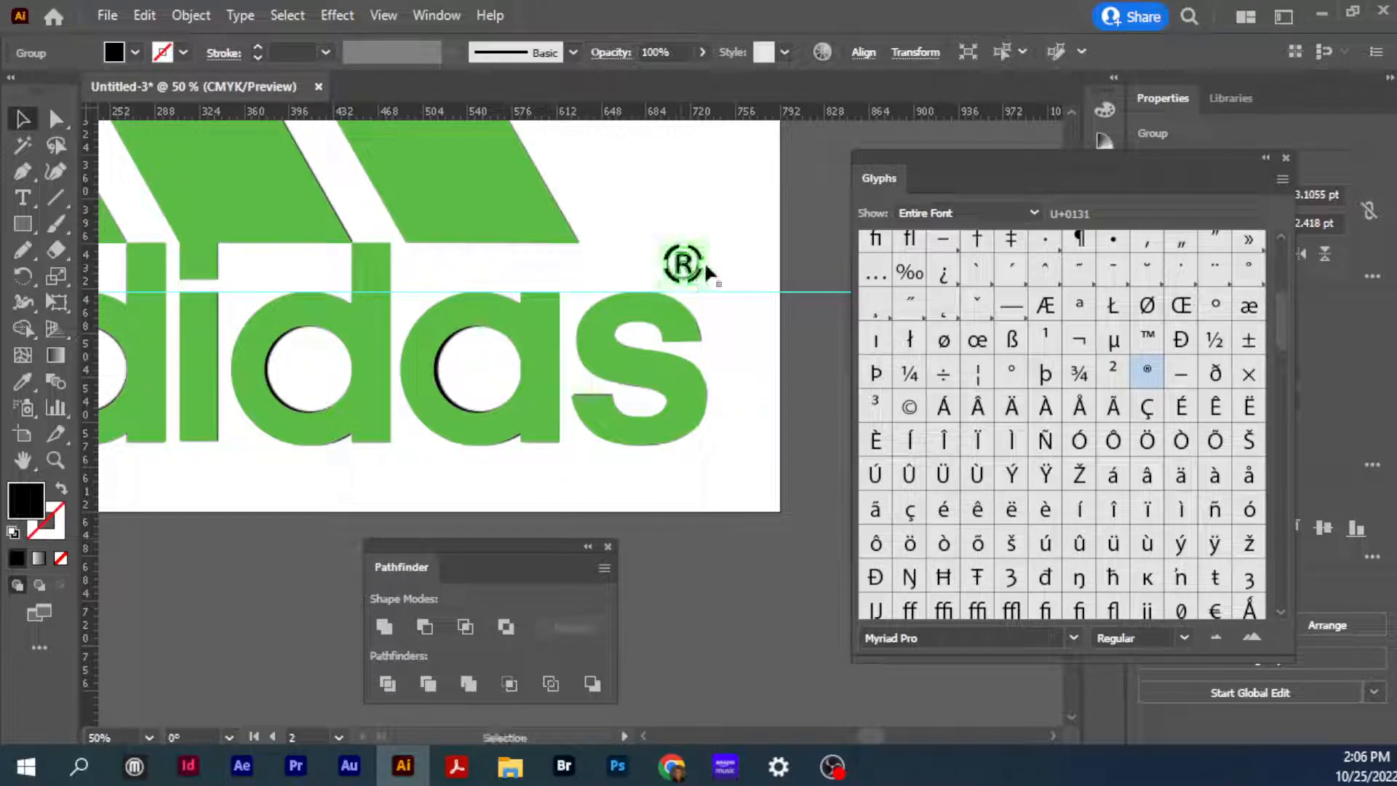
key(ctrl+alt+space)
ctrl+alt+click(633, 251)
ctrl+alt+click(632, 262)
ctrl+alt+click(624, 320)
key(space)
drag(598, 494, 780, 221)
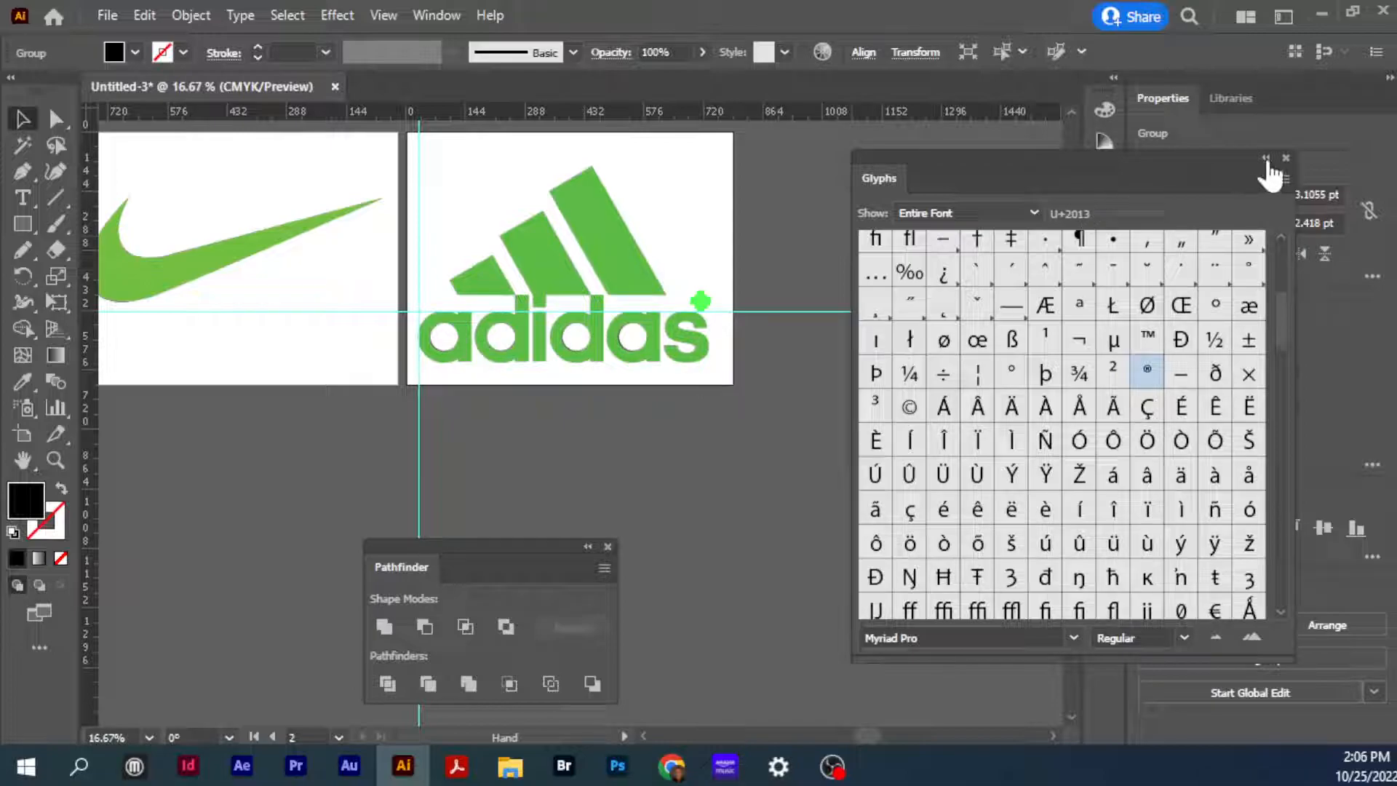